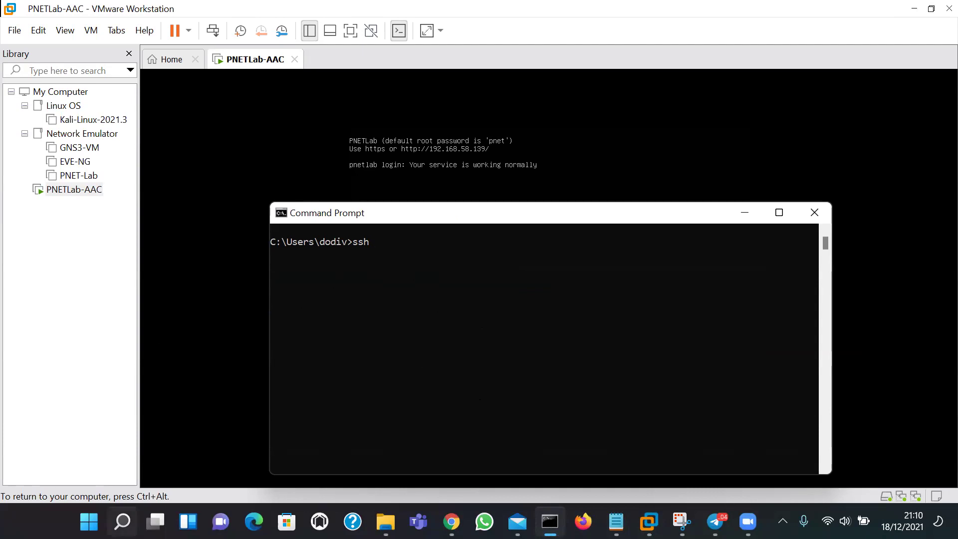
# Launch PuTTY and connect to 192.168.58.139, accepting the server's host key
pyautogui.write('putty')
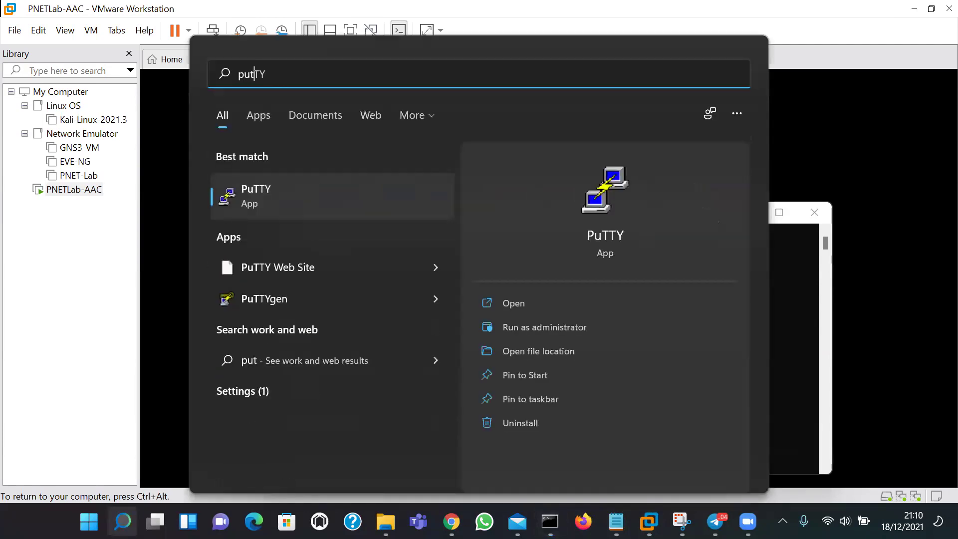
pyautogui.click(611, 237)
pyautogui.moveTo(536, 113); pyautogui.dragTo(606, 117)
pyautogui.write('192.168.58.139')
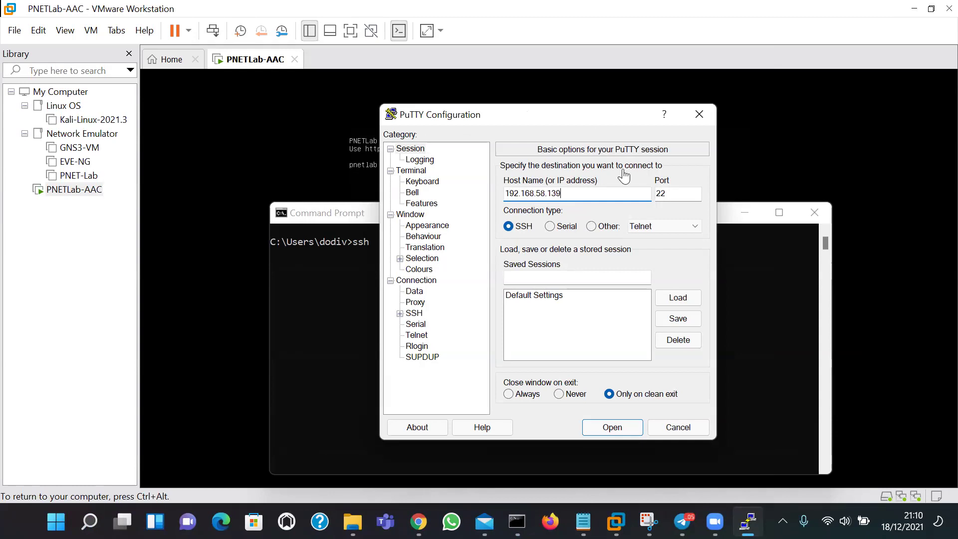
pyautogui.press('Return')
pyautogui.click(368, 372)
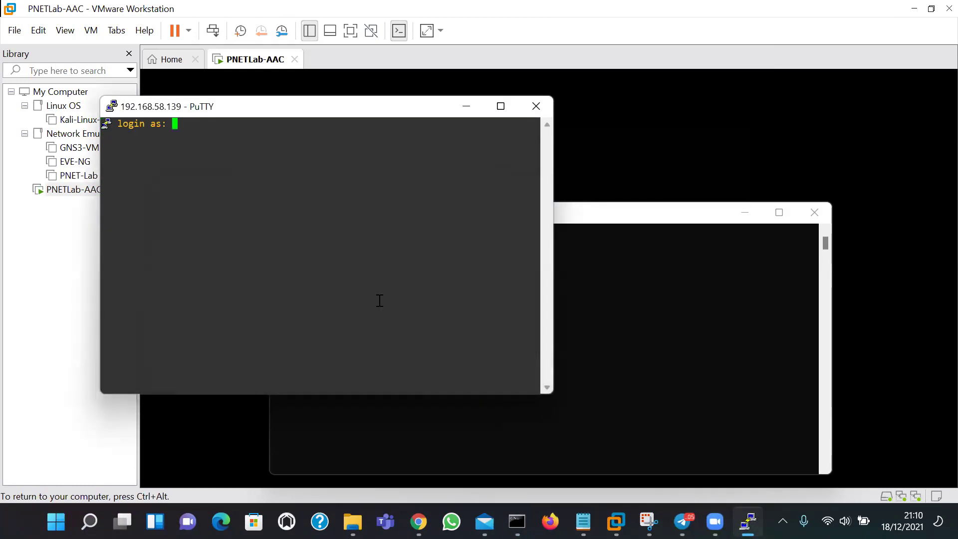
# Log in as root, close the old Command Prompt and reposition the terminal window
pyautogui.write('root')
pyautogui.press('Return')
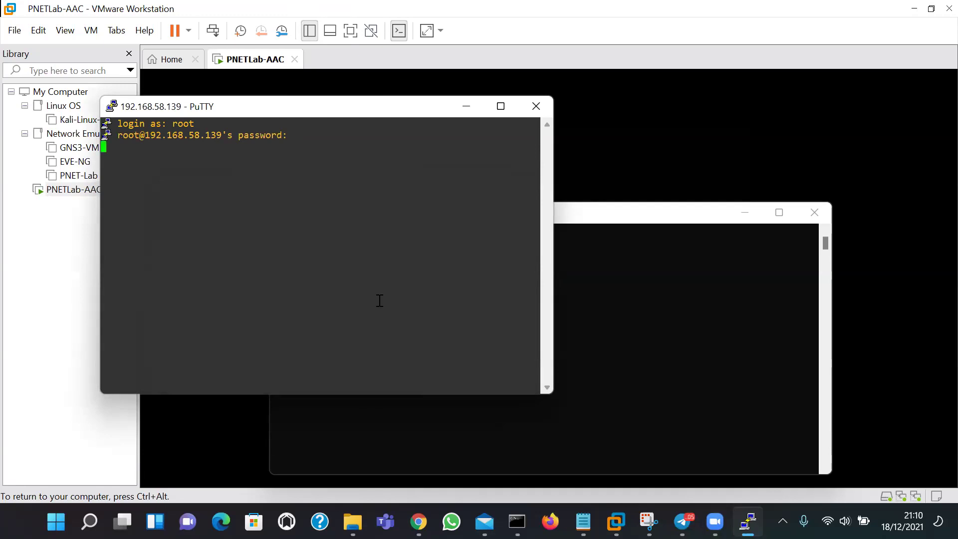
pyautogui.press('Return')
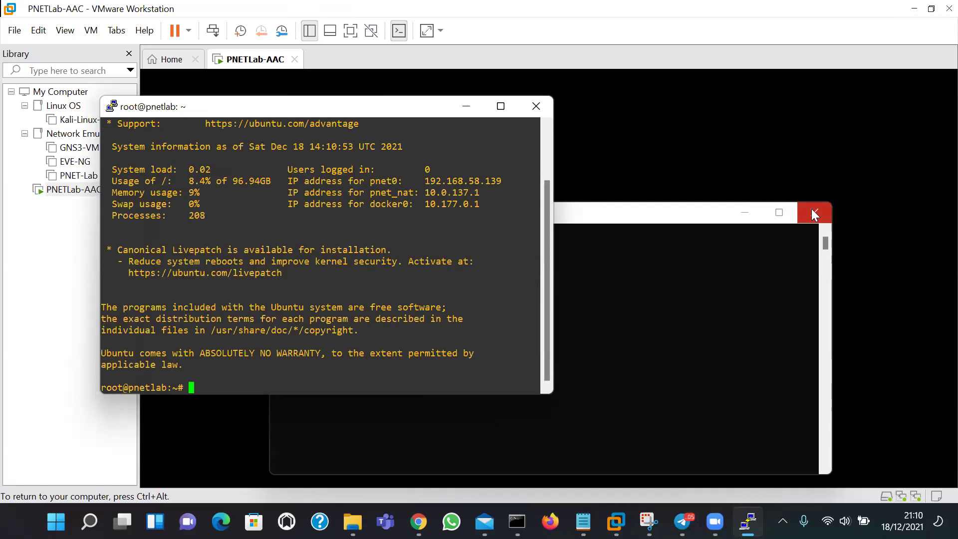
pyautogui.click(814, 212)
pyautogui.moveTo(352, 121)
pyautogui.mouseDown()
pyautogui.moveTo(377, 205)
pyautogui.moveTo(349, 113)
pyautogui.mouseUp()
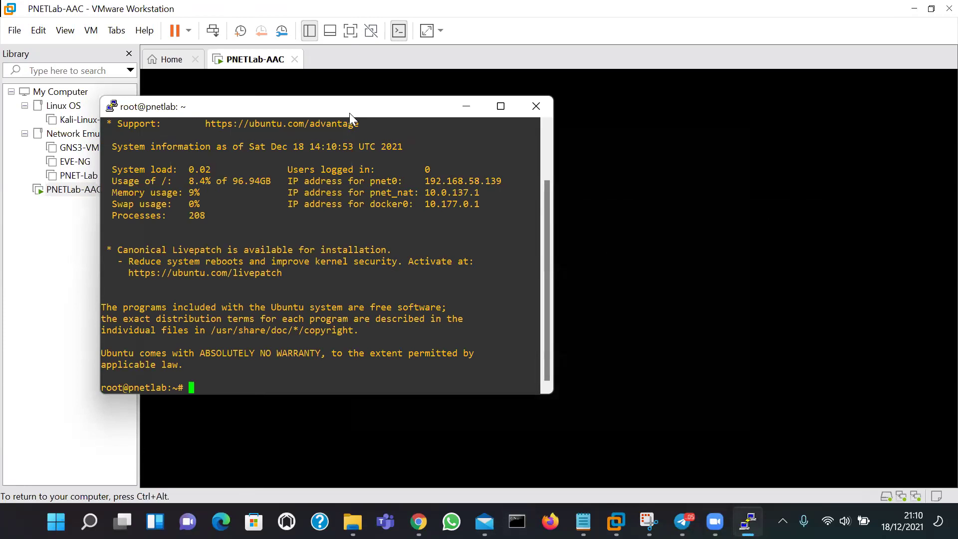
pyautogui.moveTo(349, 113); pyautogui.dragTo(616, 175)
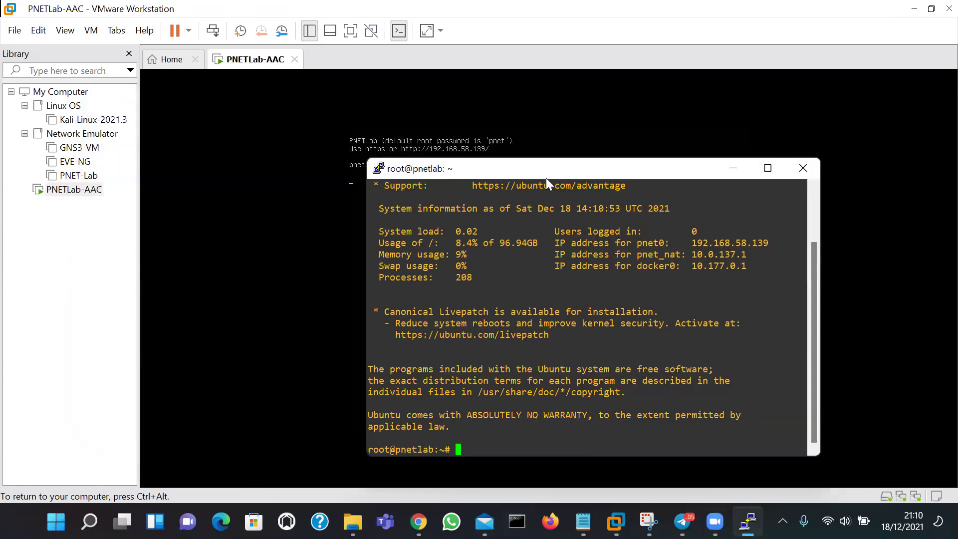
pyautogui.moveTo(554, 172); pyautogui.dragTo(583, 186)
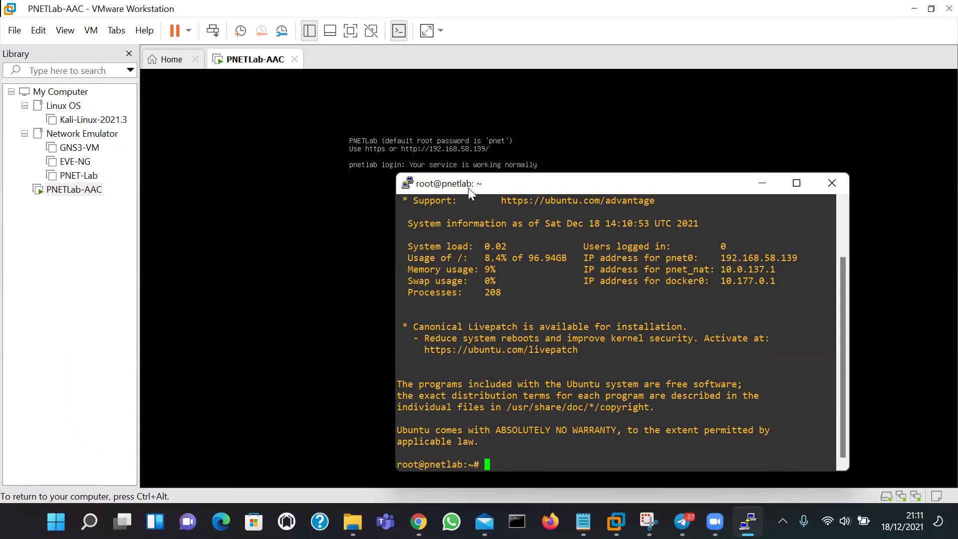
pyautogui.moveTo(468, 187); pyautogui.dragTo(379, 142)
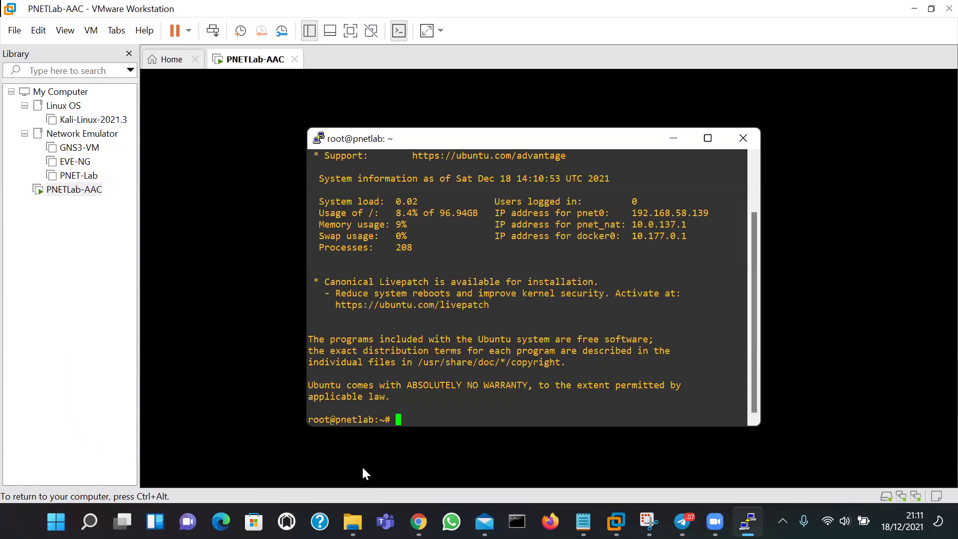
# In File Explorer, go up from Software to D: and open My Labs > Images > Cisco vIOS
pyautogui.click(352, 522)
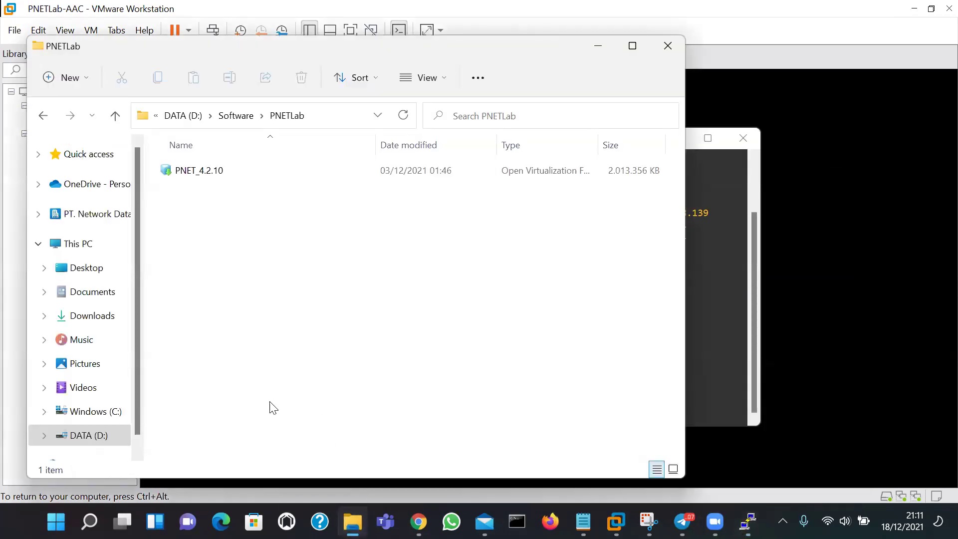
pyautogui.click(113, 116)
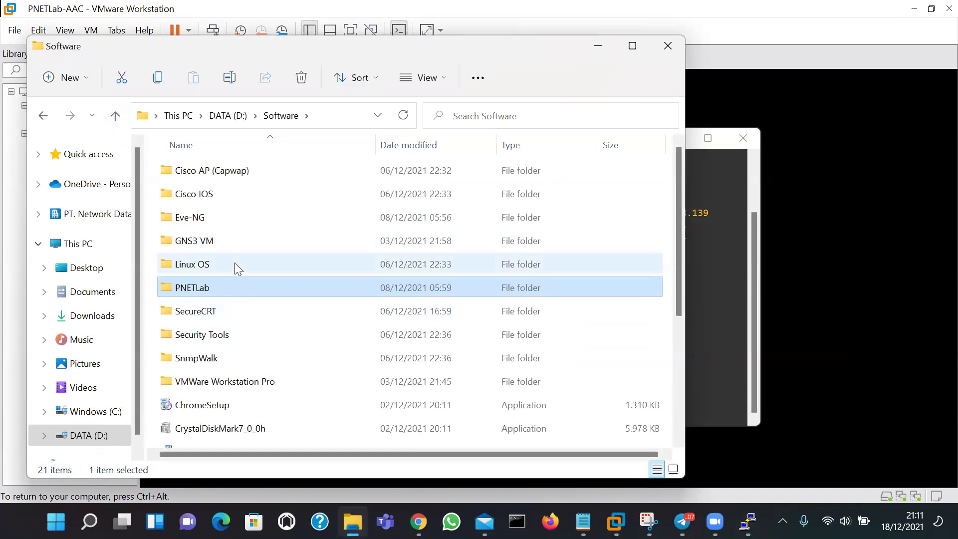
pyautogui.doubleClick(226, 197)
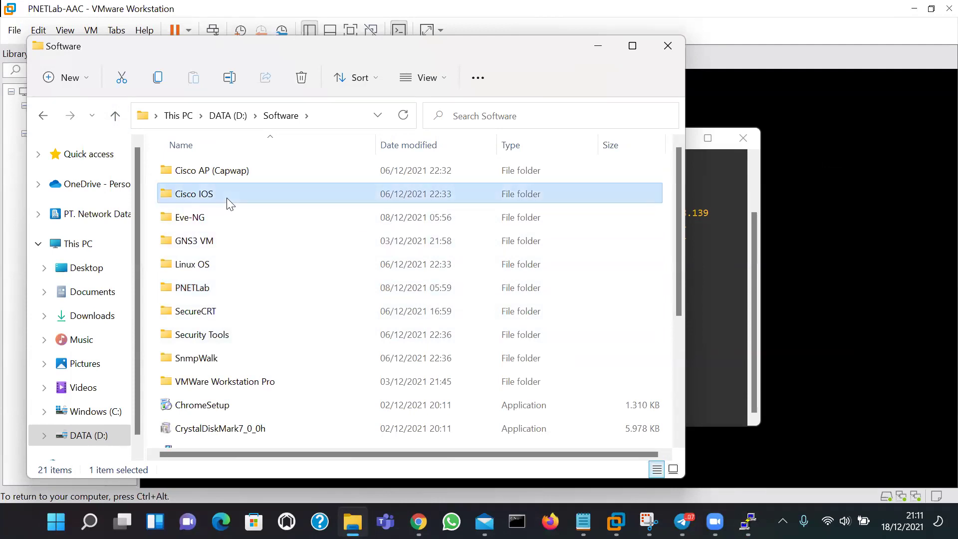
pyautogui.click(115, 116)
pyautogui.click(115, 117)
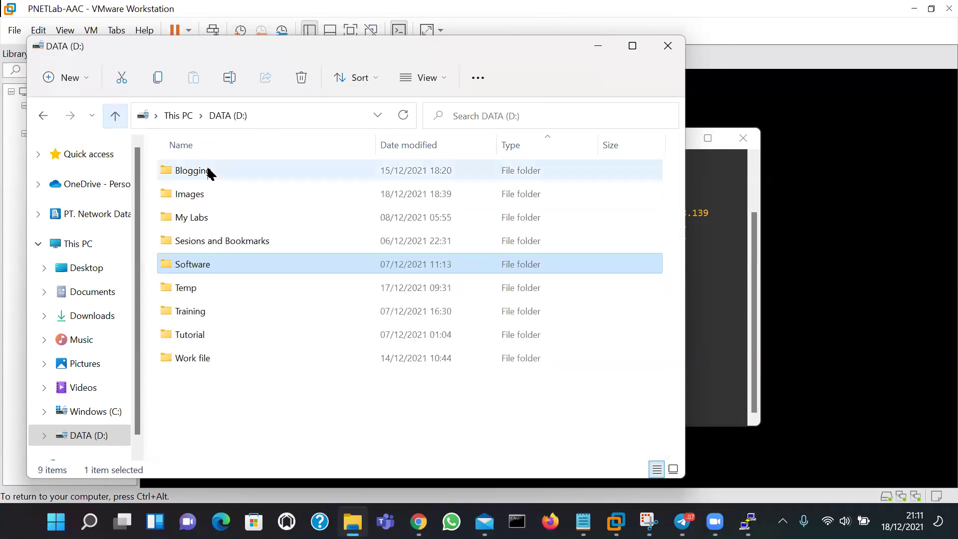
pyautogui.doubleClick(214, 219)
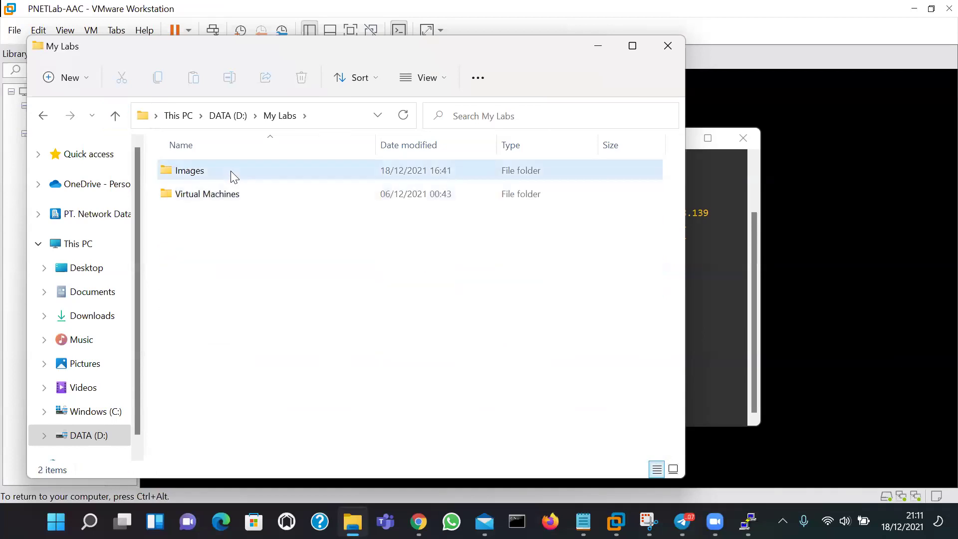
pyautogui.doubleClick(231, 172)
pyautogui.click(236, 194)
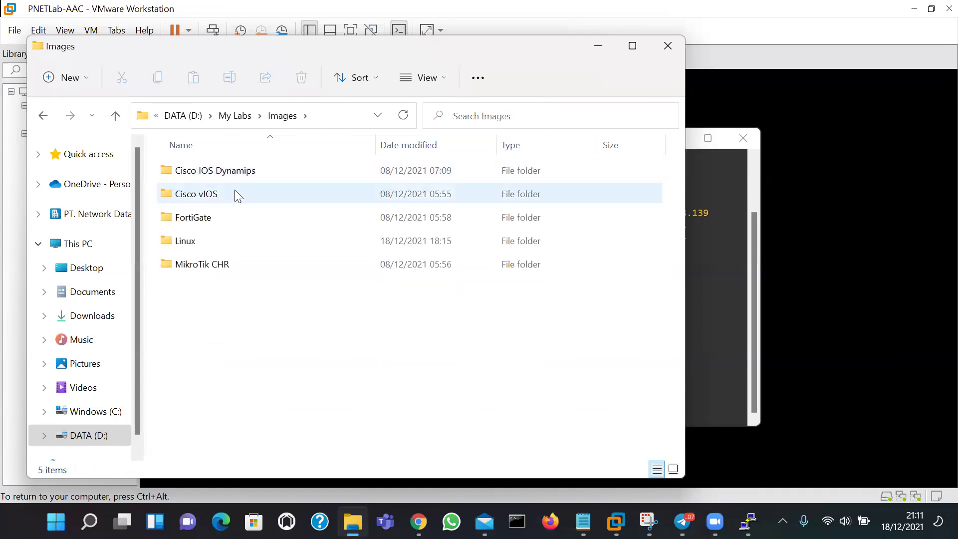
pyautogui.doubleClick(236, 196)
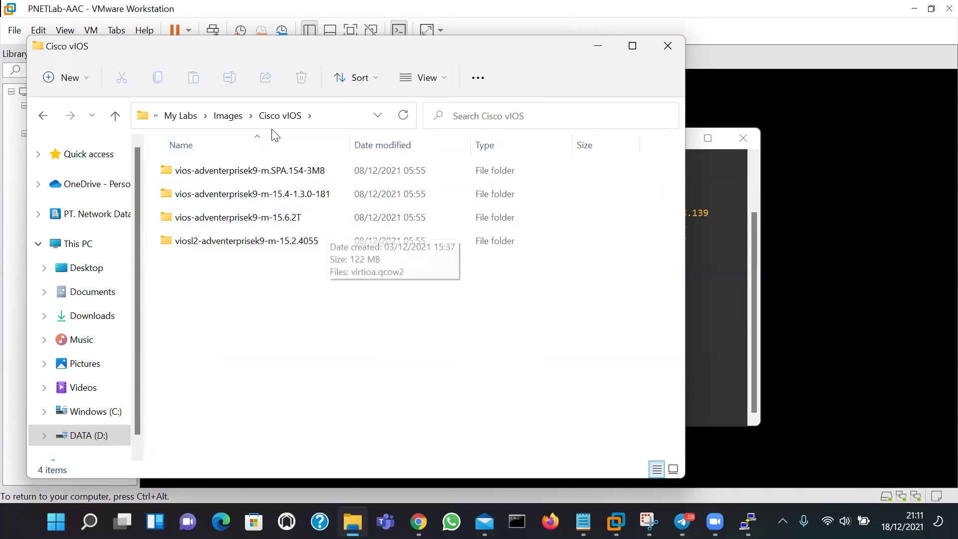
# Copy the vios-adventerprisek9-m-15.6.2T folder name, peek inside it and return to Cisco vIOS
pyautogui.click(693, 209)
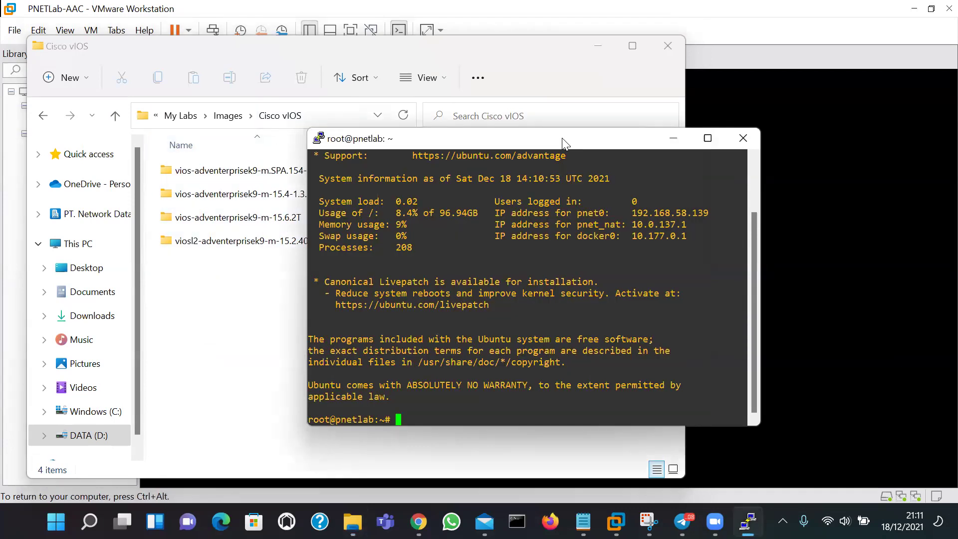
pyautogui.moveTo(562, 141); pyautogui.dragTo(692, 167)
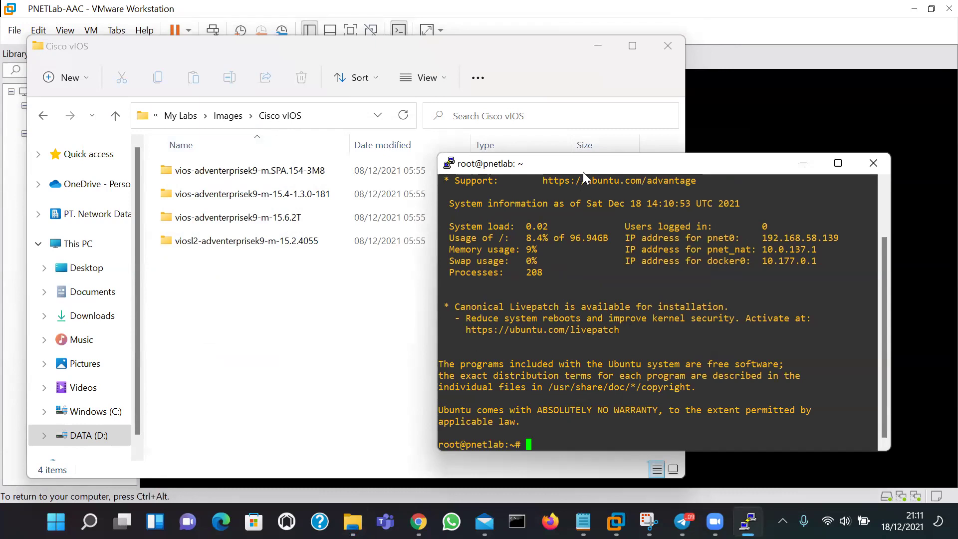
pyautogui.moveTo(589, 169); pyautogui.dragTo(594, 166)
pyautogui.click(264, 243)
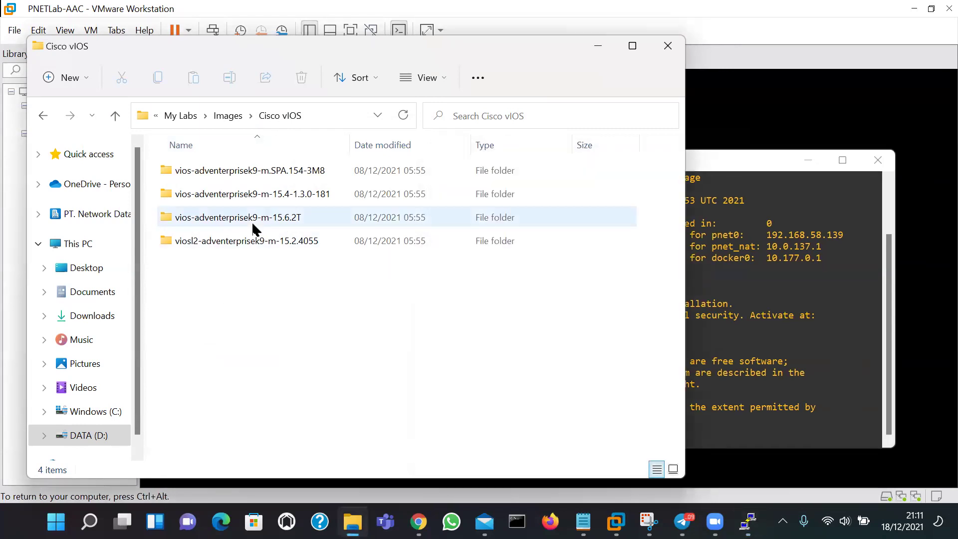
pyautogui.rightClick(252, 221)
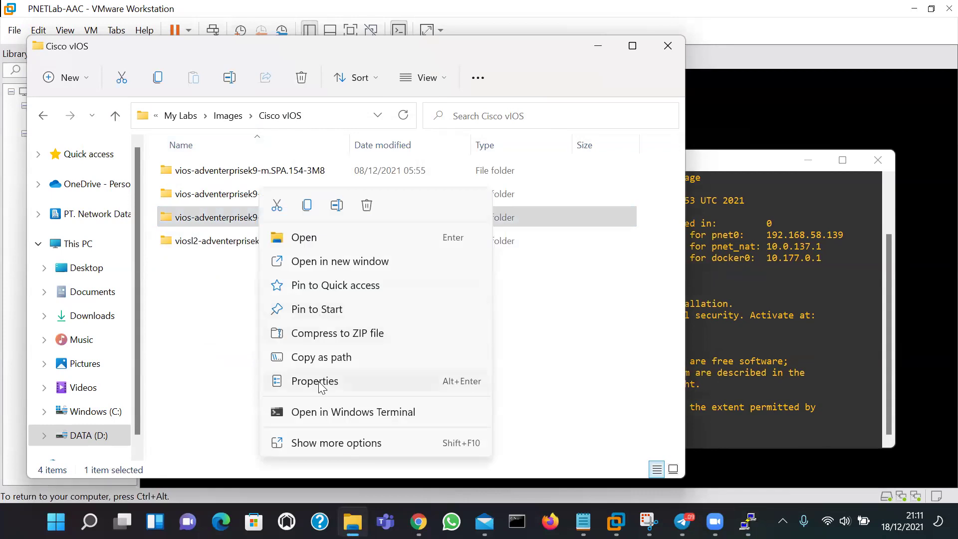
pyautogui.click(337, 207)
pyautogui.press('super+c')
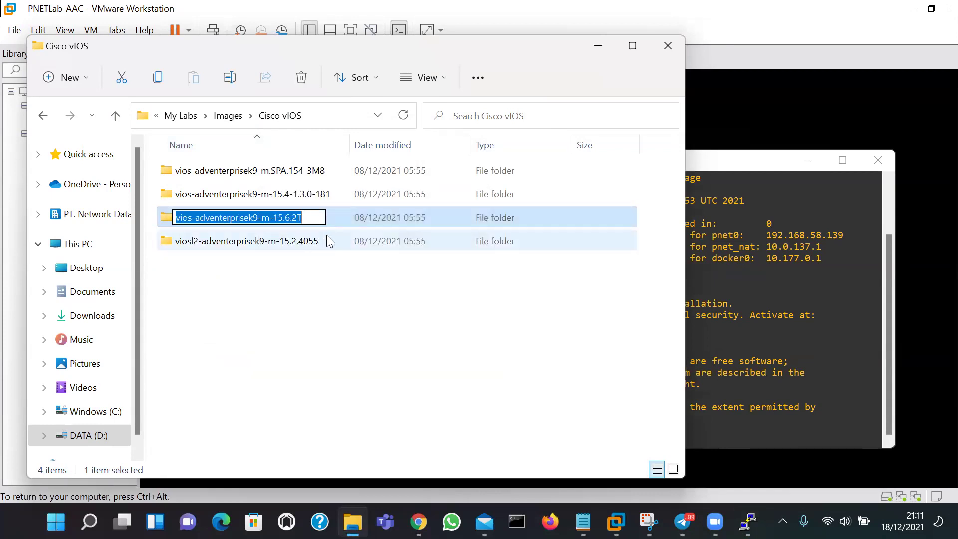
pyautogui.click(327, 329)
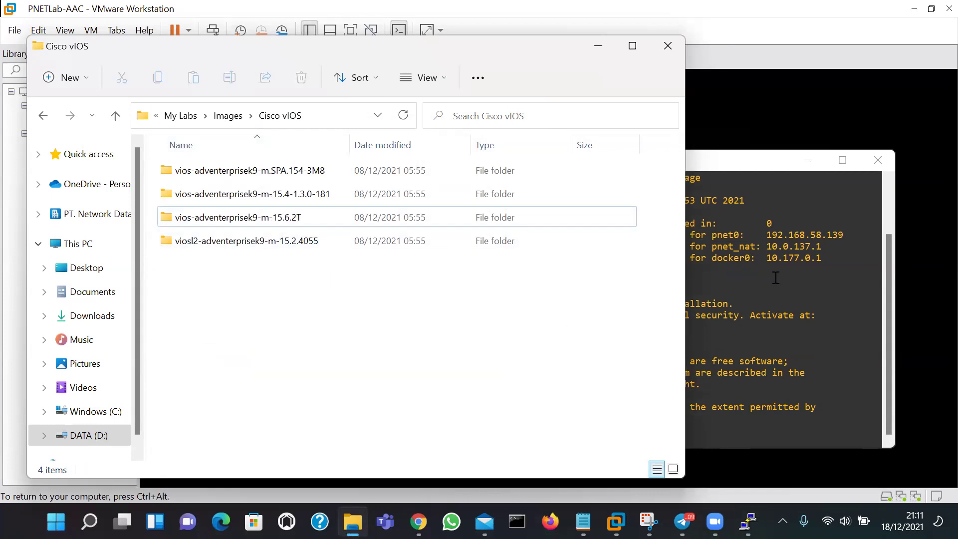
pyautogui.click(219, 224)
pyautogui.doubleClick(220, 225)
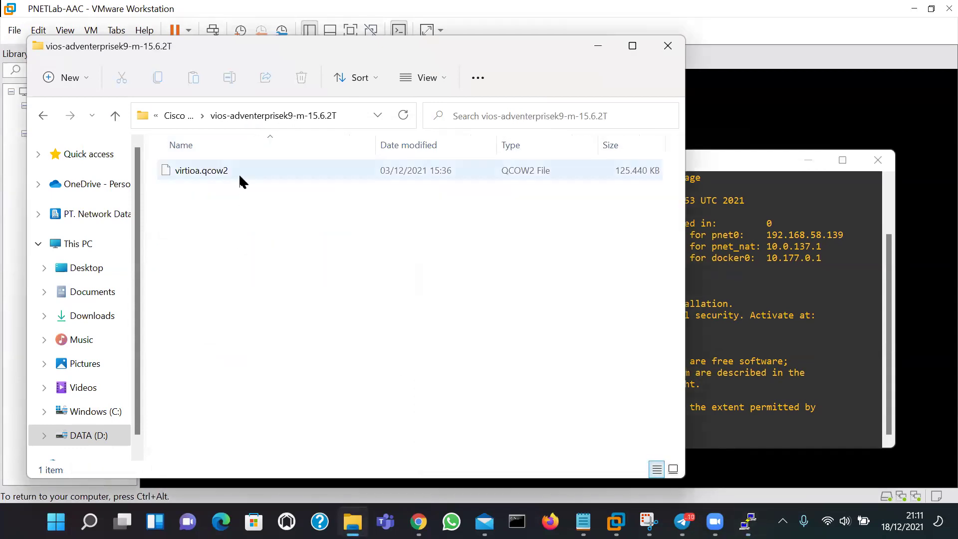
pyautogui.click(114, 115)
pyautogui.click(695, 326)
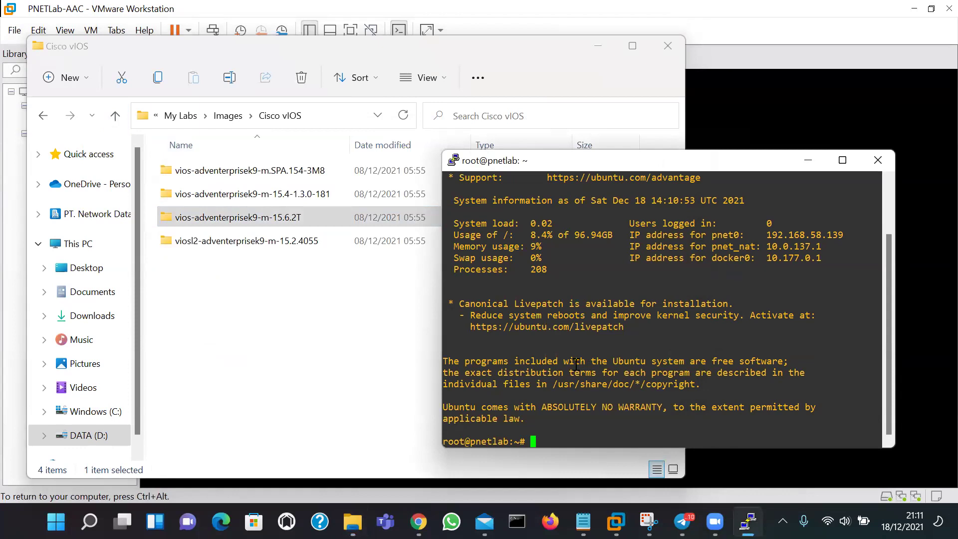
# Create /opt/unetlab/addons/qemu/vios-adventerprisek9-m-15.6.2T with mkdir and the pasted folder name
pyautogui.write('mkdir /opt/unetlab/addons/qemu/')
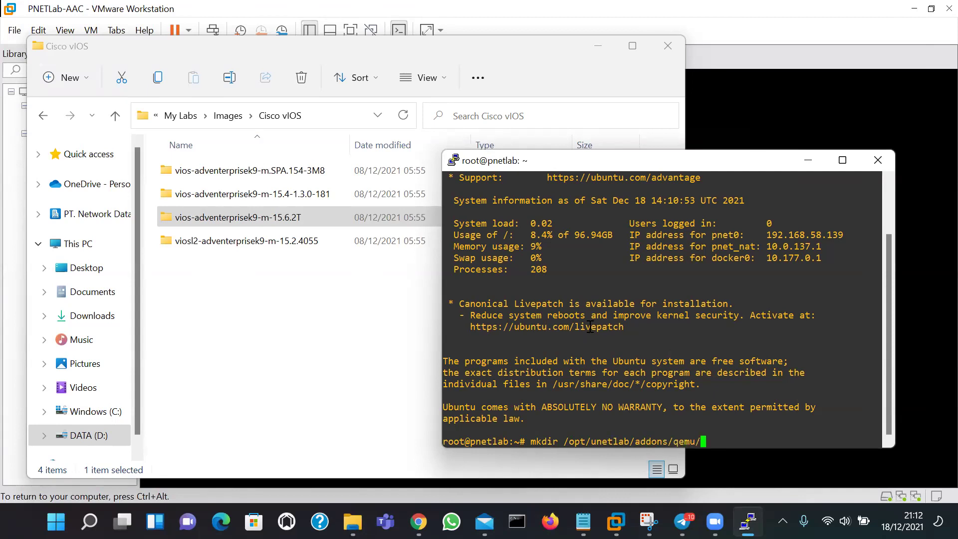
pyautogui.rightClick(589, 327)
pyautogui.press('Return')
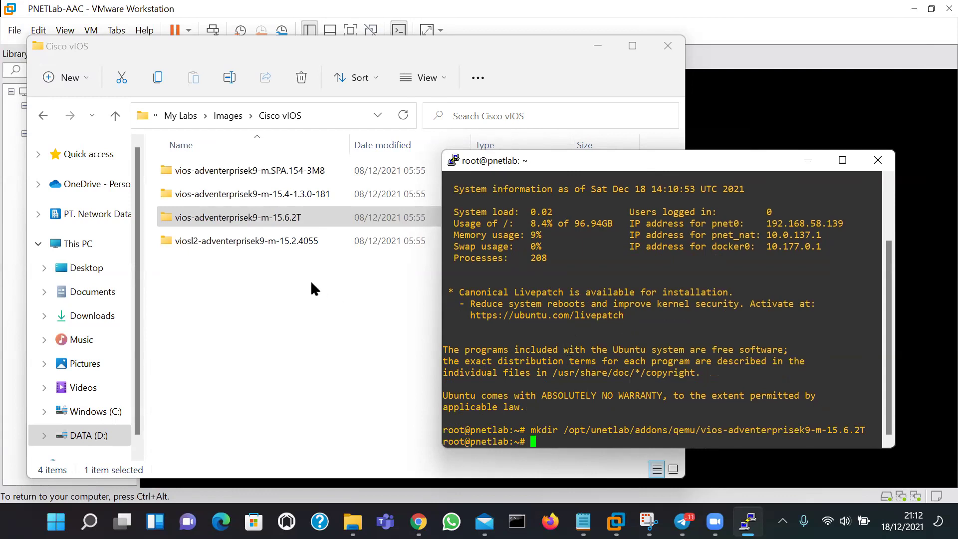
# Copy the viosl2-adventerprisek9-m-15.2.4055 name and rerun mkdir to create that folder
pyautogui.click(281, 245)
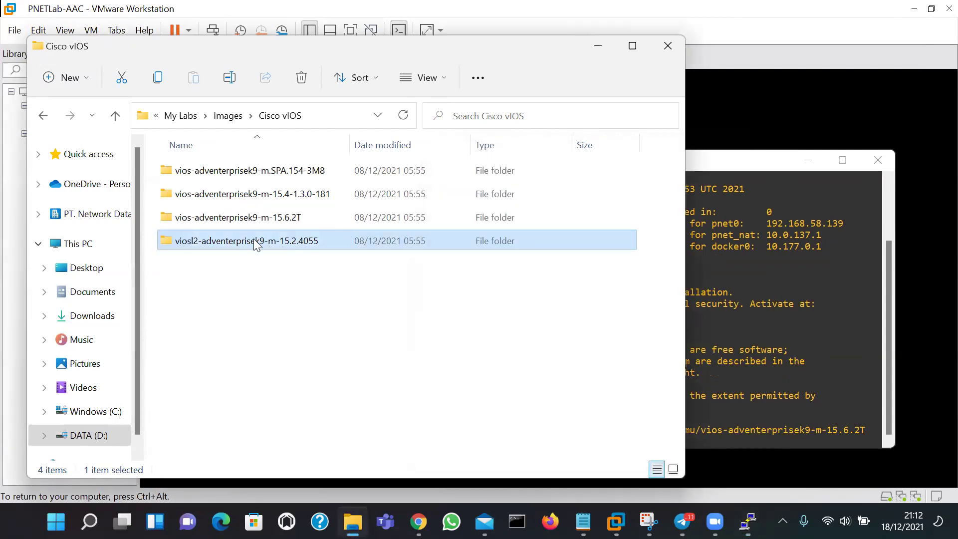
pyautogui.rightClick(277, 258)
pyautogui.click(333, 204)
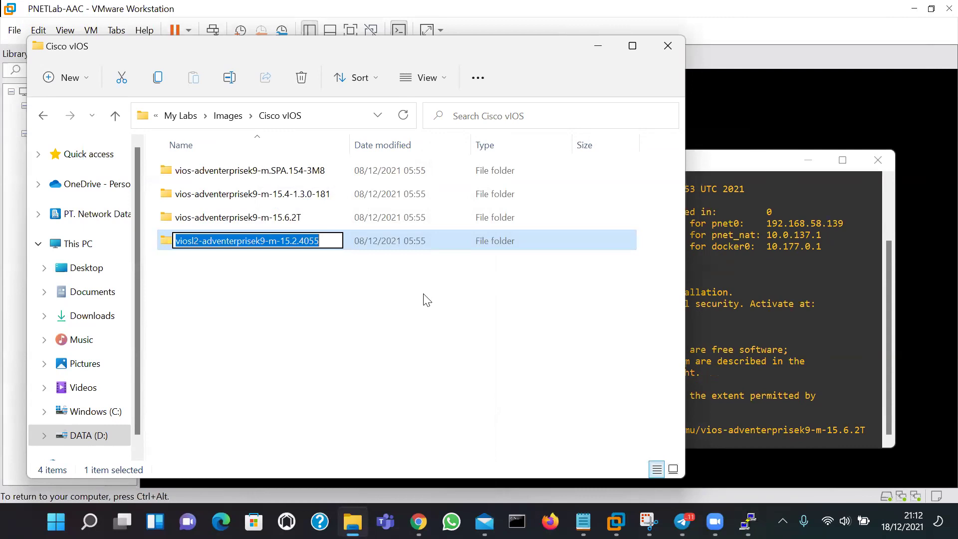
pyautogui.click(719, 323)
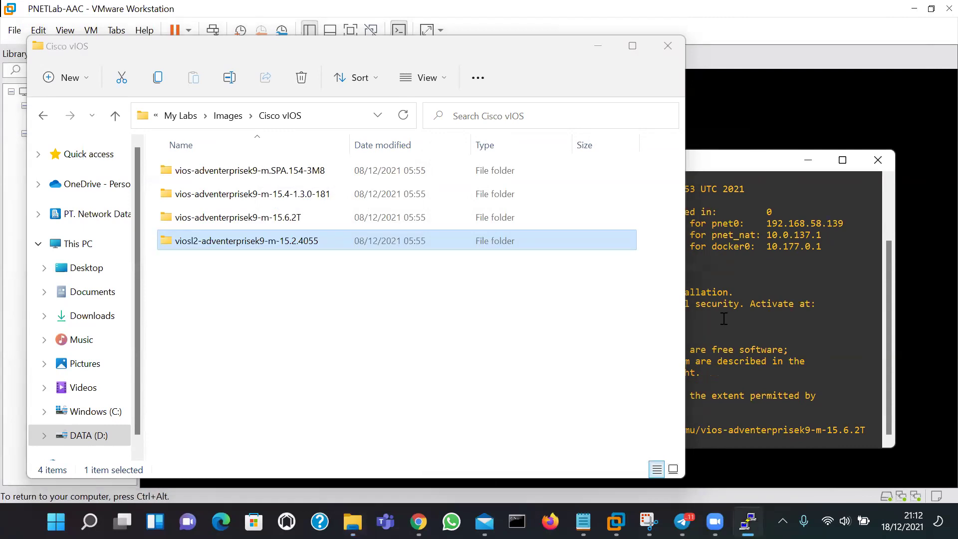
pyautogui.moveTo(734, 162); pyautogui.dragTo(755, 192)
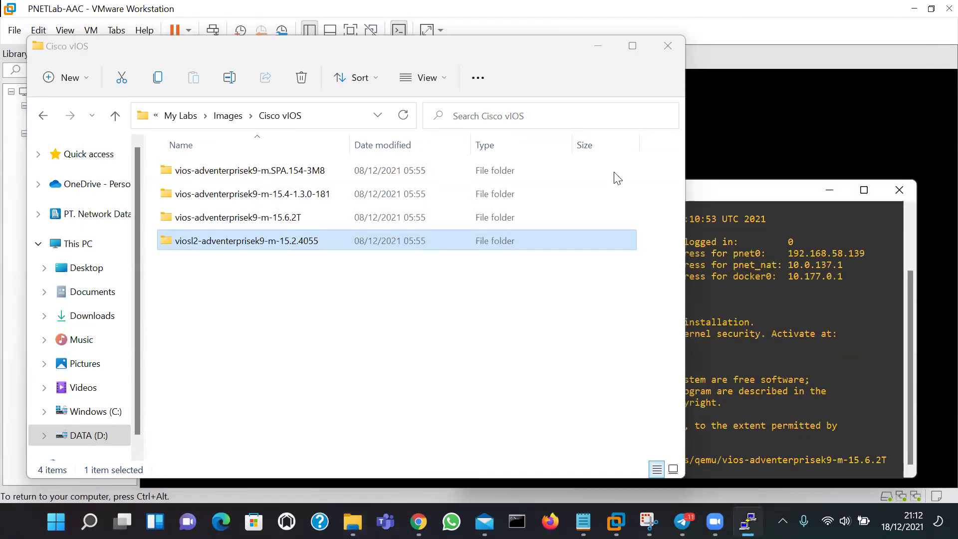
pyautogui.click(597, 168)
pyautogui.click(598, 45)
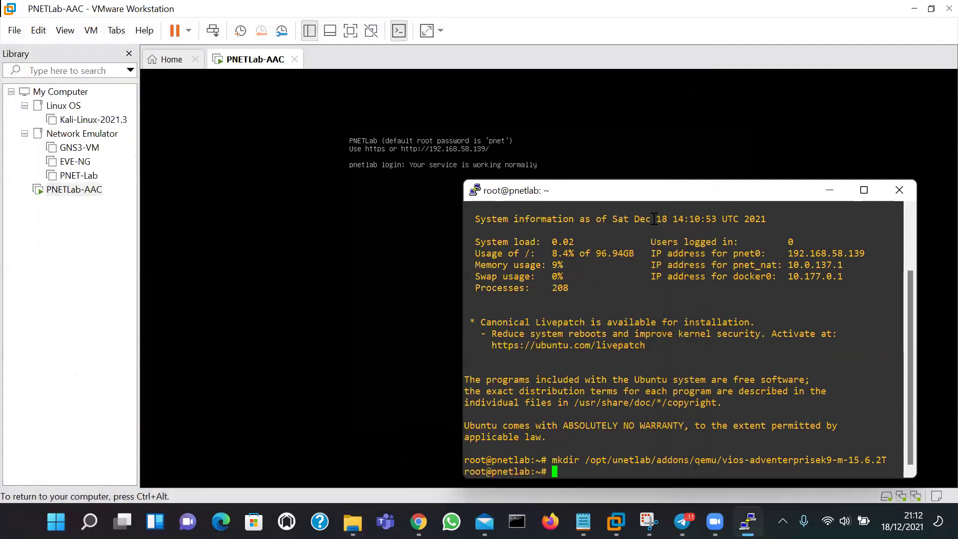
pyautogui.press('Up')
pyautogui.press('BackSpace')
pyautogui.press('BackSpace')
pyautogui.press('BackSpace')
pyautogui.press('BackSpace')
pyautogui.press('BackSpace')
pyautogui.press('BackSpace')
pyautogui.press('BackSpace')
pyautogui.press('BackSpace')
pyautogui.press('BackSpace')
pyautogui.press('BackSpace')
pyautogui.press('BackSpace')
pyautogui.press('BackSpace')
pyautogui.press('BackSpace')
pyautogui.press('BackSpace')
pyautogui.press('BackSpace')
pyautogui.press('BackSpace')
pyautogui.press('BackSpace')
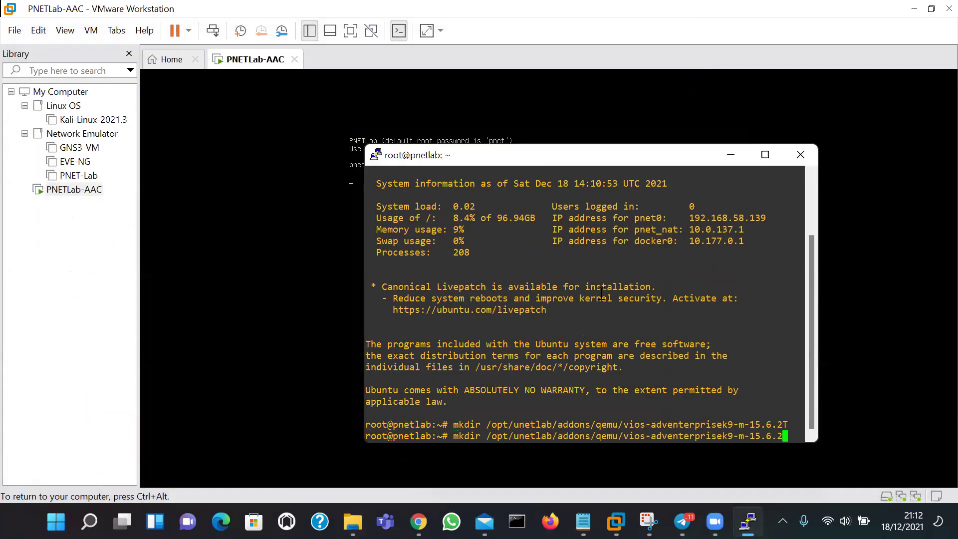
pyautogui.press('BackSpace')
pyautogui.press('BackSpace')
pyautogui.press('BackSpace')
pyautogui.press('BackSpace')
pyautogui.press('BackSpace')
pyautogui.press('BackSpace')
pyautogui.press('BackSpace')
pyautogui.press('BackSpace')
pyautogui.press('BackSpace')
pyautogui.press('BackSpace')
pyautogui.press('BackSpace')
pyautogui.press('BackSpace')
pyautogui.press('BackSpace')
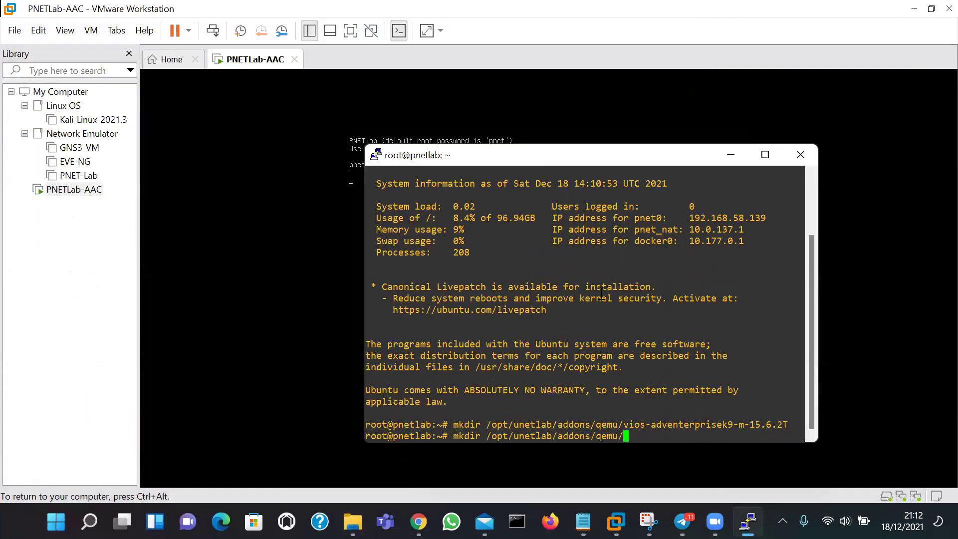
pyautogui.rightClick(614, 331)
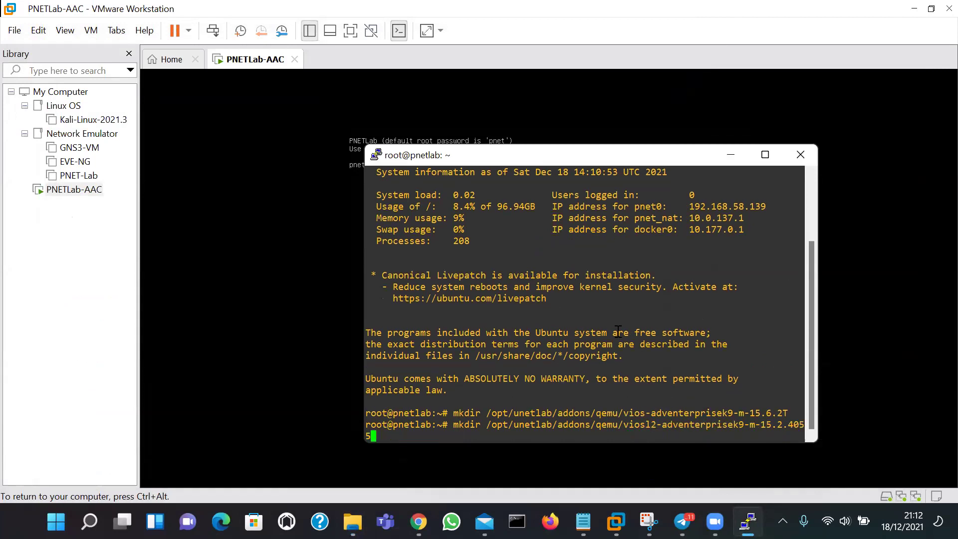
pyautogui.press('Return')
# Change to /opt/unetlab/addons/qemu/ and list it with ls -l, highlighting both vIOS folders
pyautogui.write('cd')
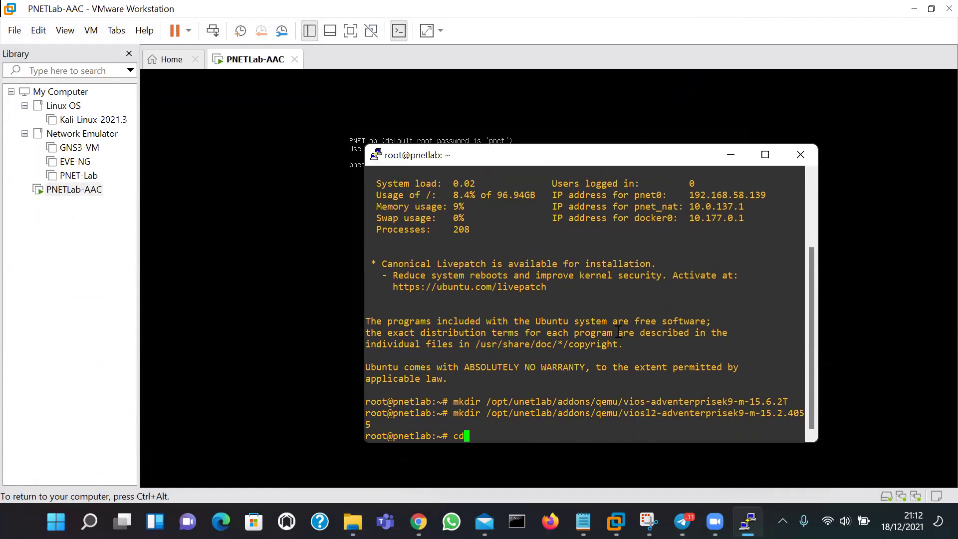
pyautogui.write(' /opt/unetlab/addons/qemu/')
pyautogui.press('Return')
pyautogui.write('ls -l')
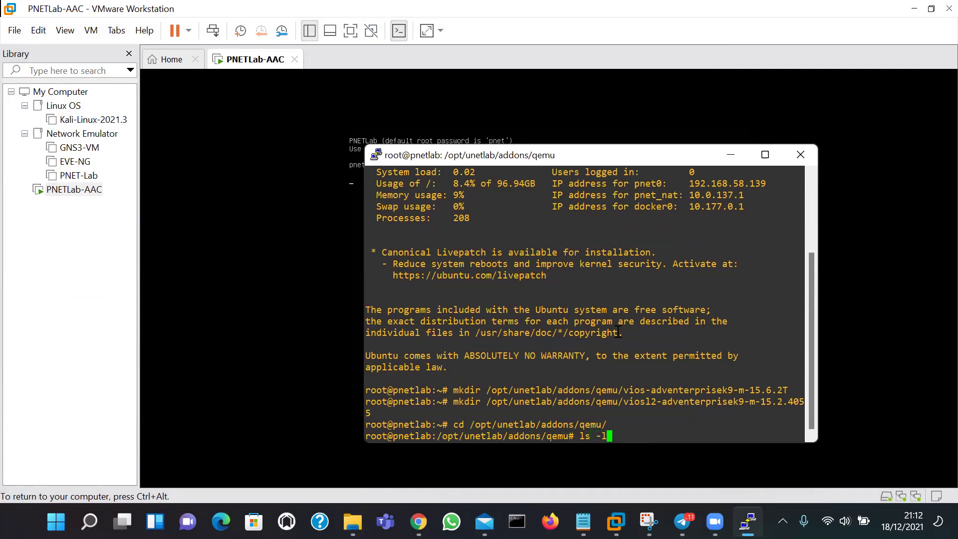
pyautogui.press('Return')
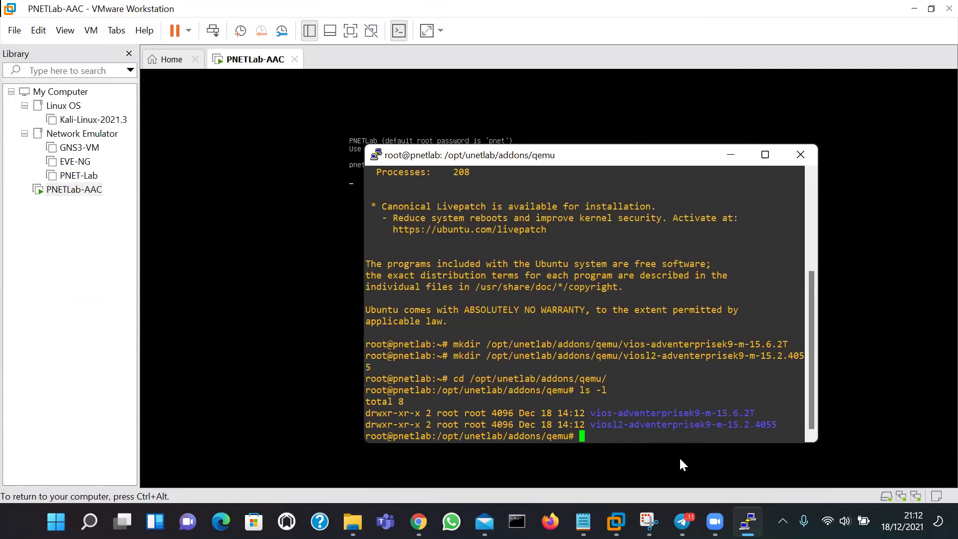
pyautogui.moveTo(778, 424); pyautogui.dragTo(704, 414)
pyautogui.click(649, 414)
pyautogui.doubleClick(648, 414)
pyautogui.click(687, 414)
pyautogui.doubleClick(602, 413)
pyautogui.doubleClick(646, 424)
pyautogui.tripleClick(647, 401)
pyautogui.click(682, 391)
# Maximise the setup notes in Notepad and add blank lines below the Client Pack link
pyautogui.moveTo(89, 521)
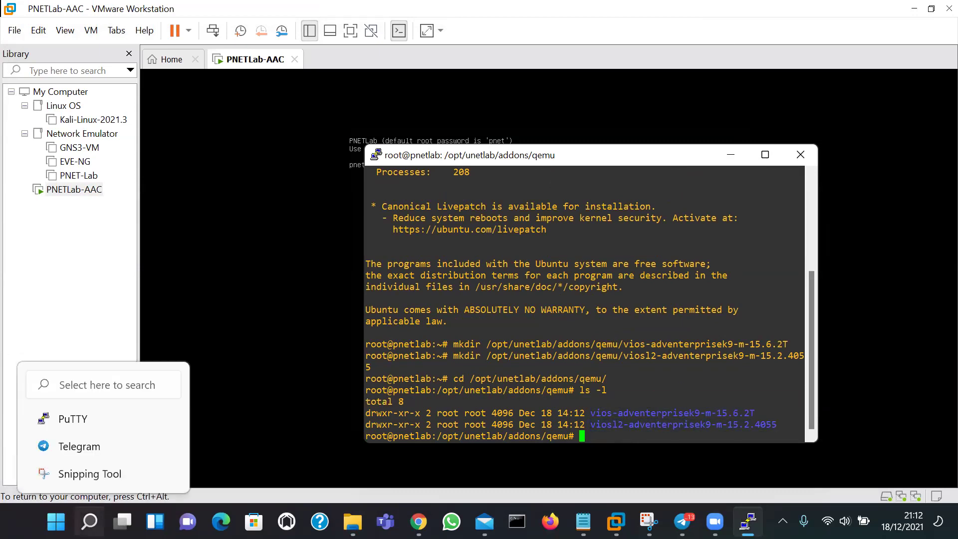
pyautogui.click(583, 521)
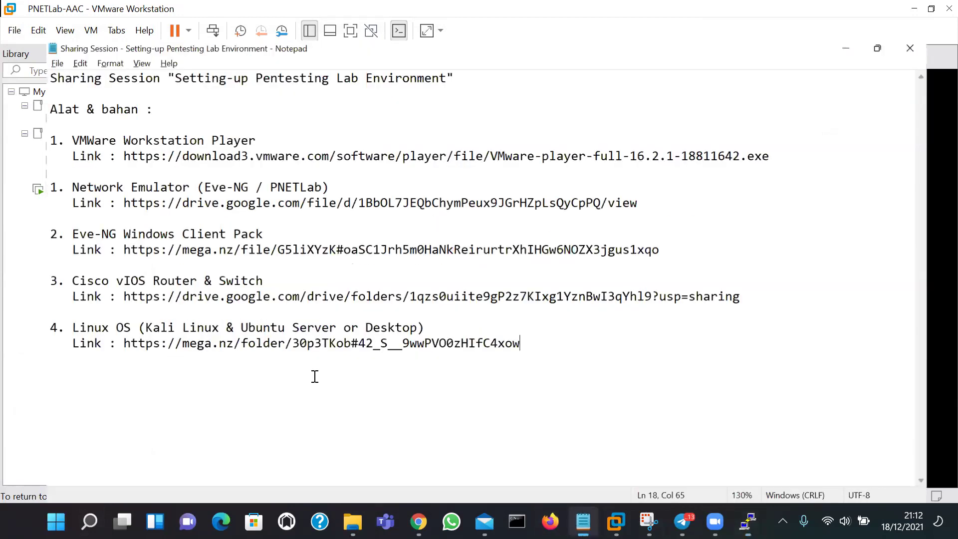
pyautogui.press('super+Up')
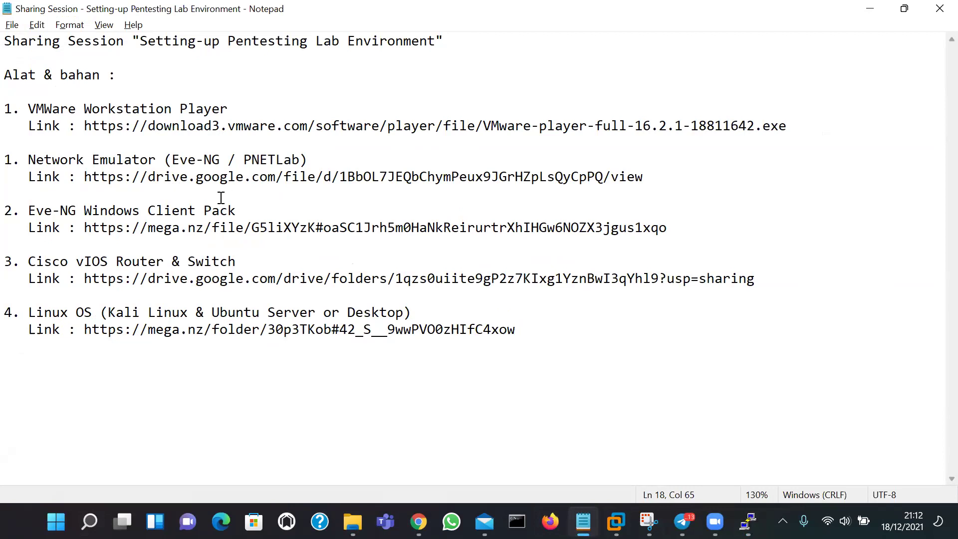
pyautogui.click(708, 230)
pyautogui.press('Return')
pyautogui.press('Return')
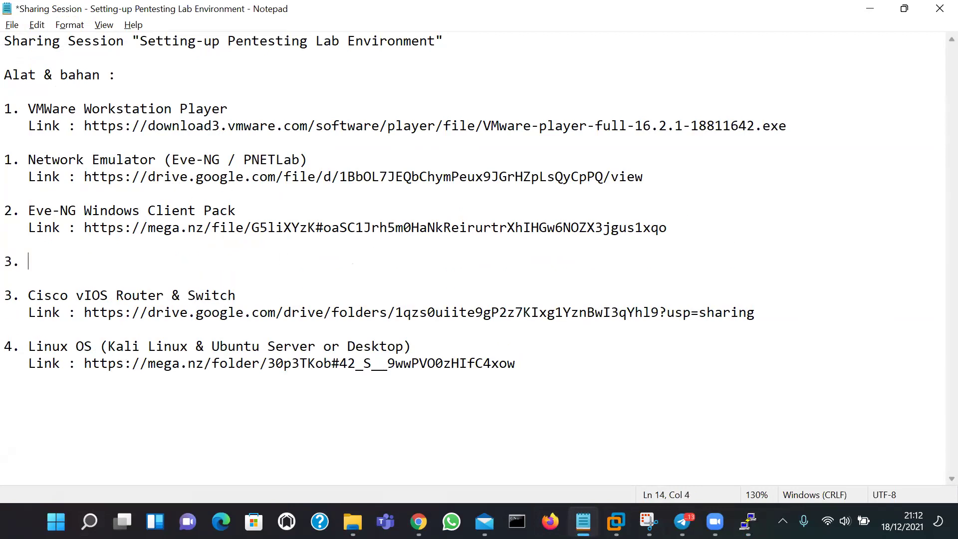
# Type '3. WinSCP / Filezilla' with a 'Link :' line below it, then minimise Notepad
pyautogui.write('3. WinSCP / File')
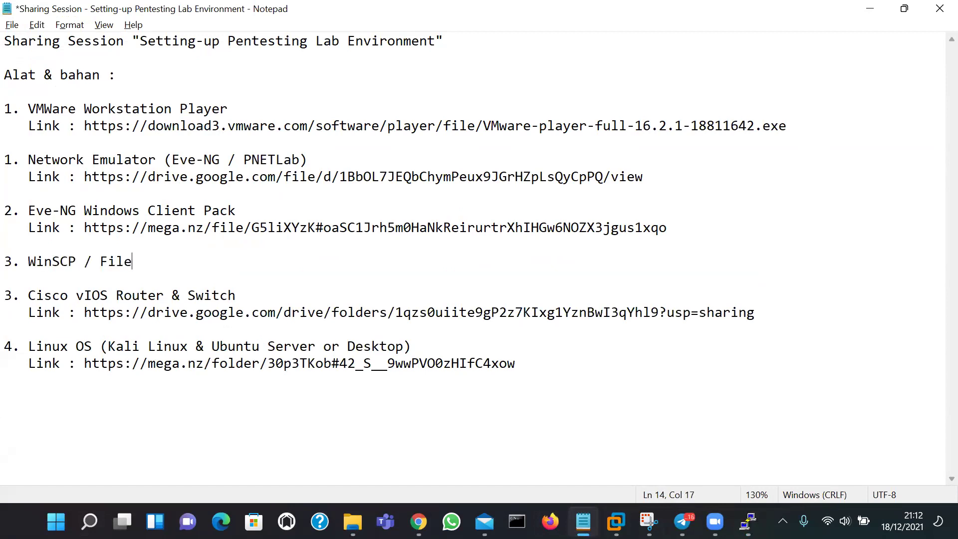
pyautogui.write('zilla')
pyautogui.press('Return')
pyautogui.write('Link')
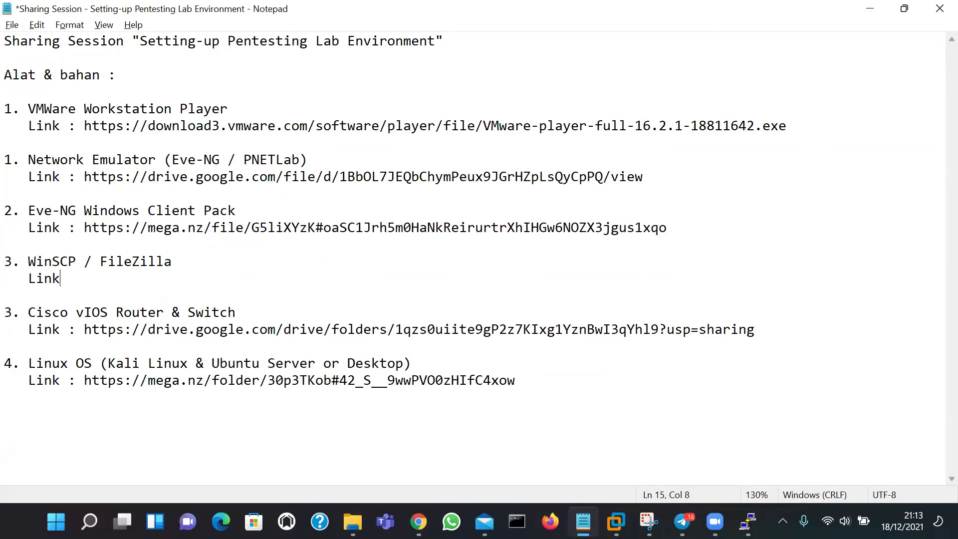
pyautogui.write(' L')
pyautogui.press('BackSpace')
pyautogui.write(':')
pyautogui.doubleClick(33, 259)
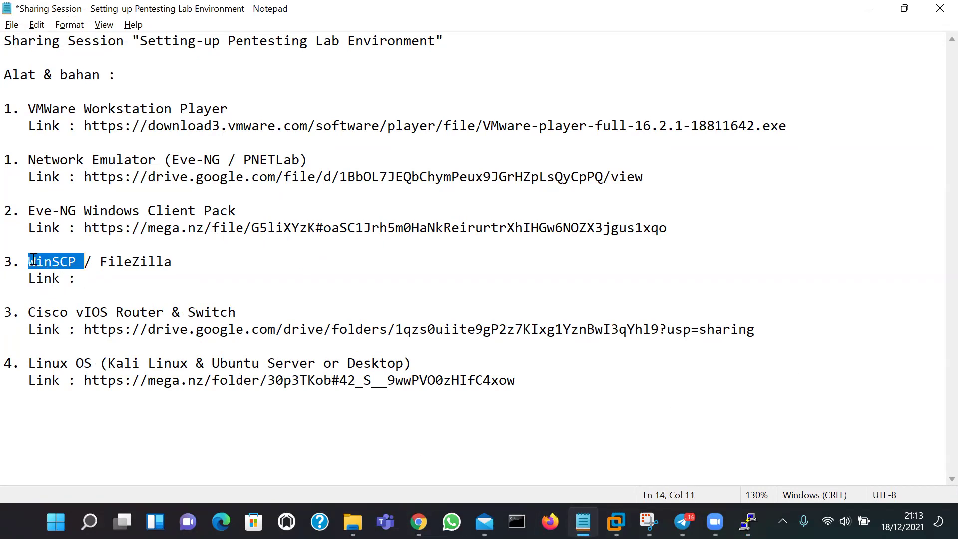
pyautogui.click(150, 264)
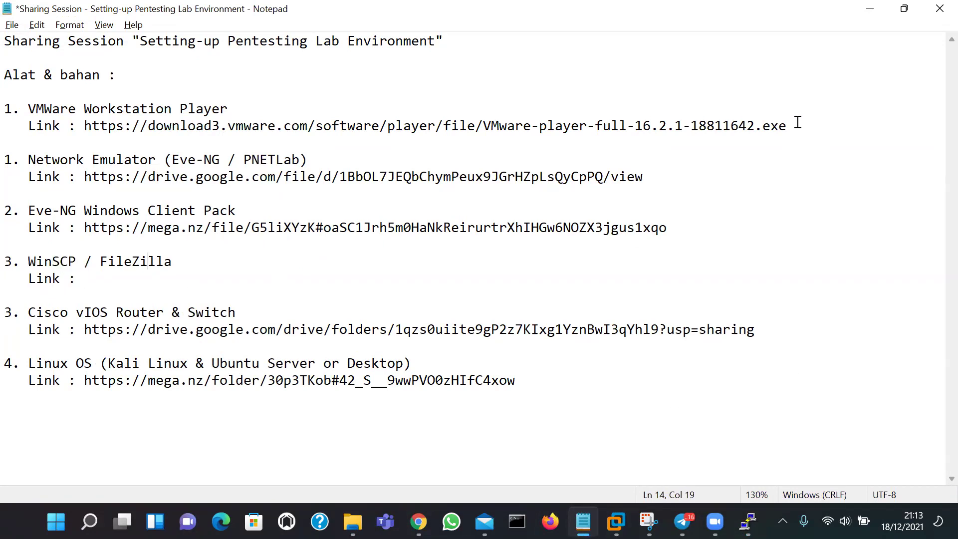
pyautogui.click(870, 8)
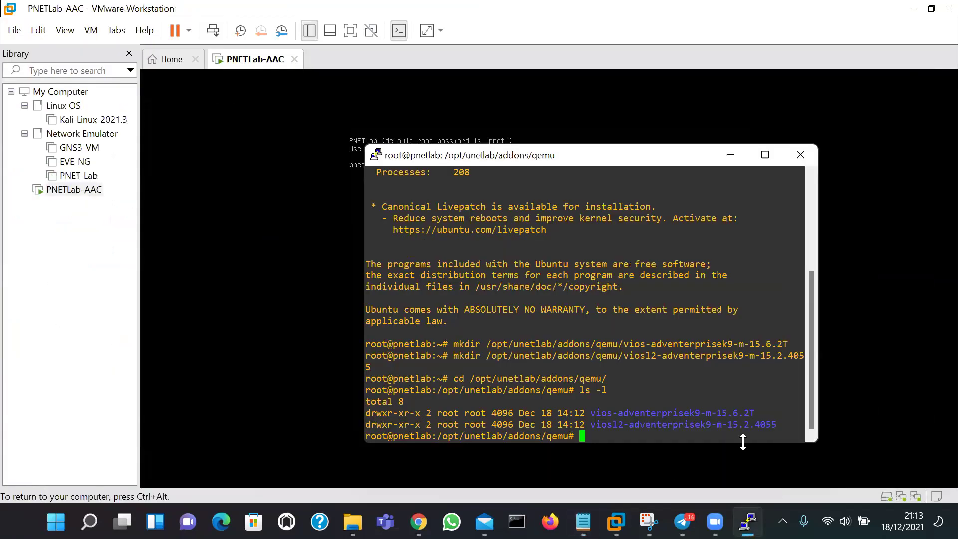
# Launch WinSCP from Windows search and keep SFTP as the file protocol
pyautogui.click(88, 522)
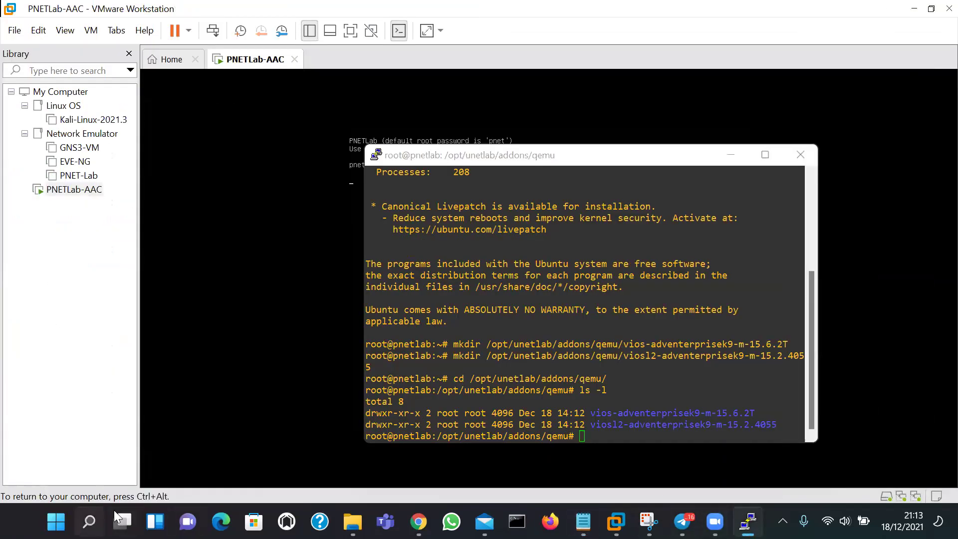
pyautogui.write('winsCP')
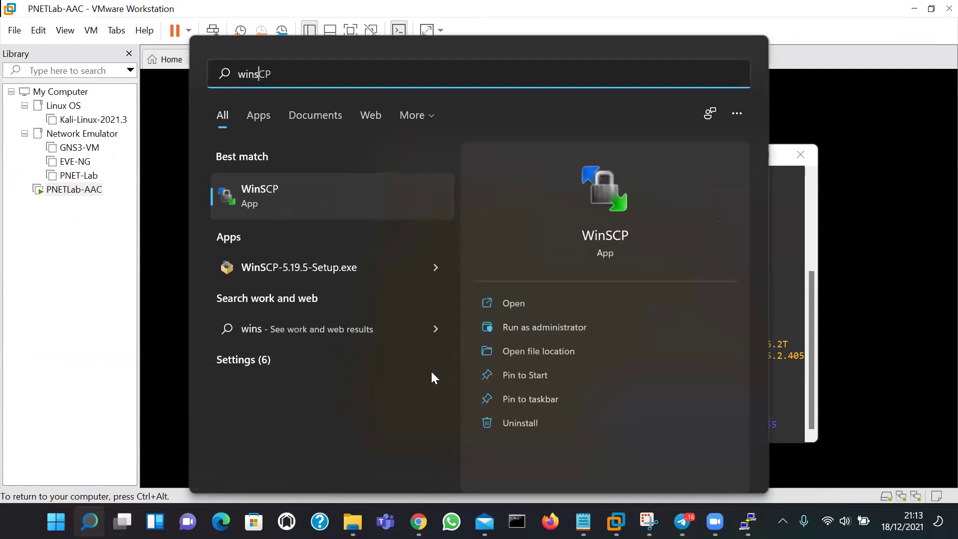
pyautogui.click(603, 230)
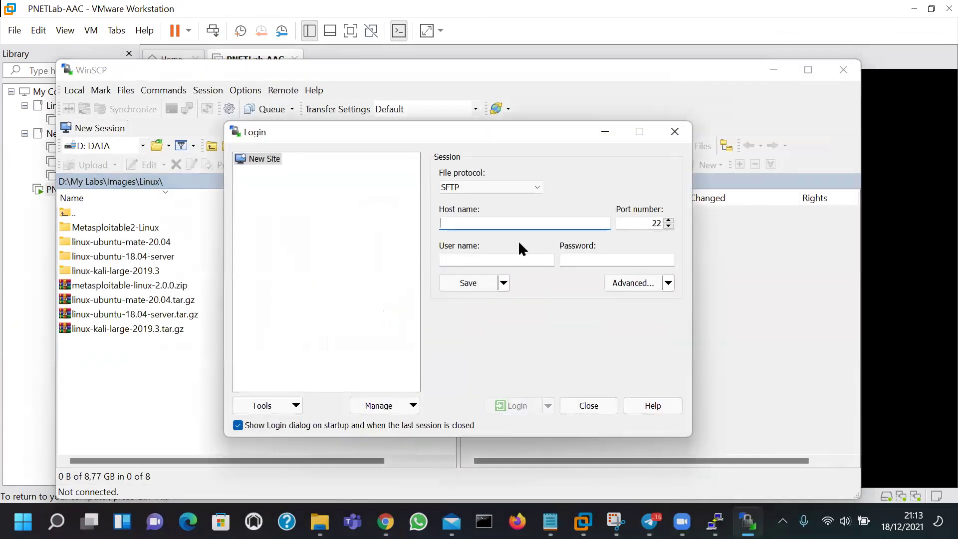
pyautogui.click(491, 187)
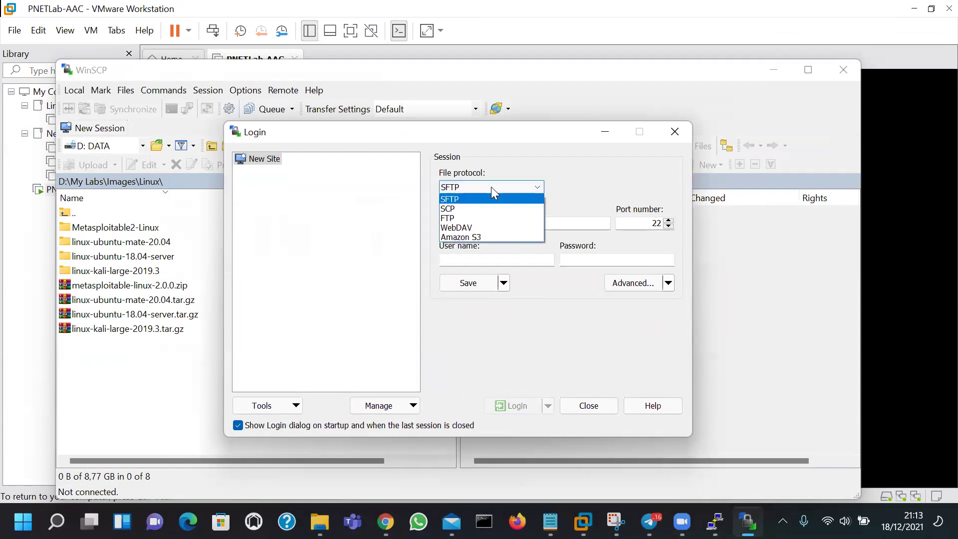
pyautogui.click(470, 200)
# Enter host 192.168.58.139, user root and the account password, then log in
pyautogui.click(469, 221)
pyautogui.write('192.168.58.139')
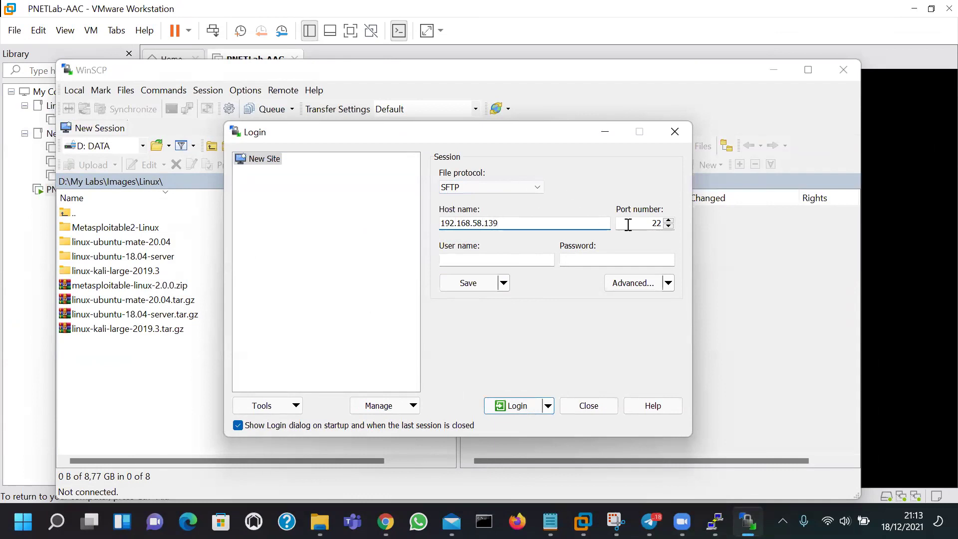
pyautogui.click(628, 225)
pyautogui.press('Tab')
pyautogui.write('root')
pyautogui.press('Tab')
pyautogui.write('toor')
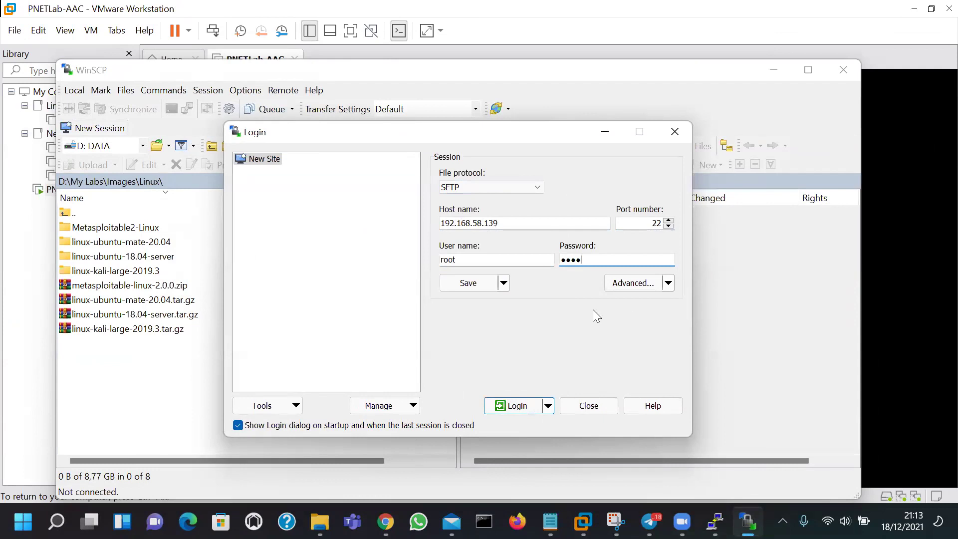
pyautogui.click(515, 406)
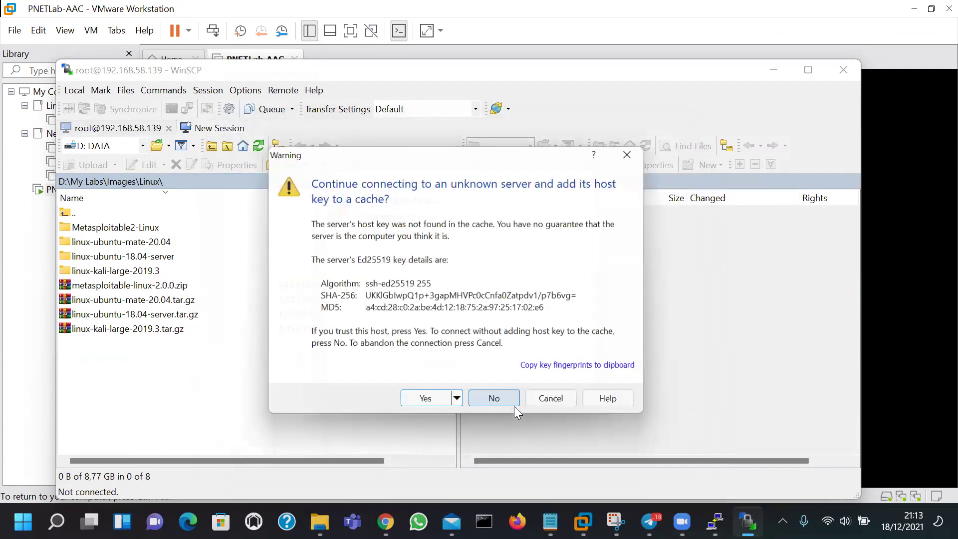
# Trust the server's host key and go up to the server's root directory
pyautogui.click(428, 409)
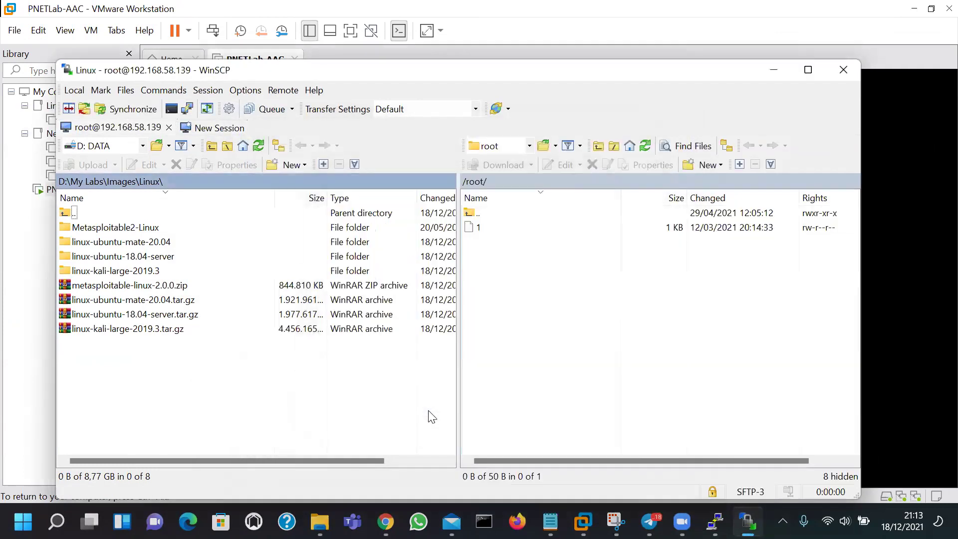
pyautogui.doubleClick(513, 212)
pyautogui.scroll(-4, 594, 340)
pyautogui.scroll(3, 594, 339)
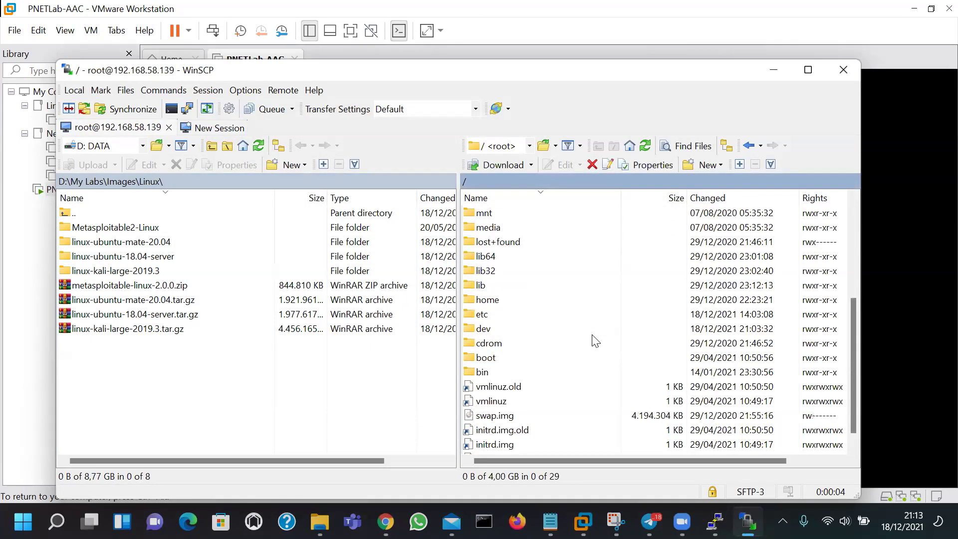
pyautogui.scroll(1, 573, 325)
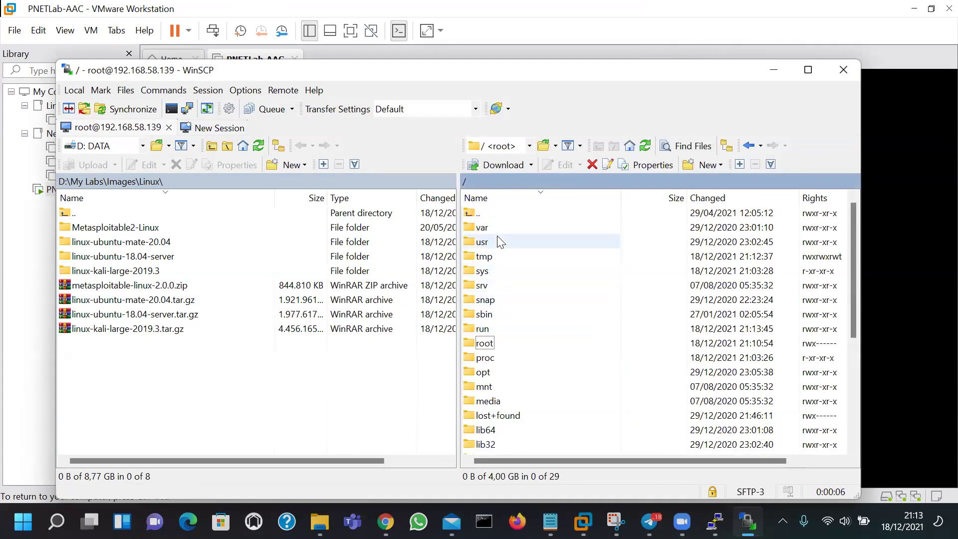
pyautogui.scroll(-3, 537, 327)
pyautogui.scroll(-2, 536, 327)
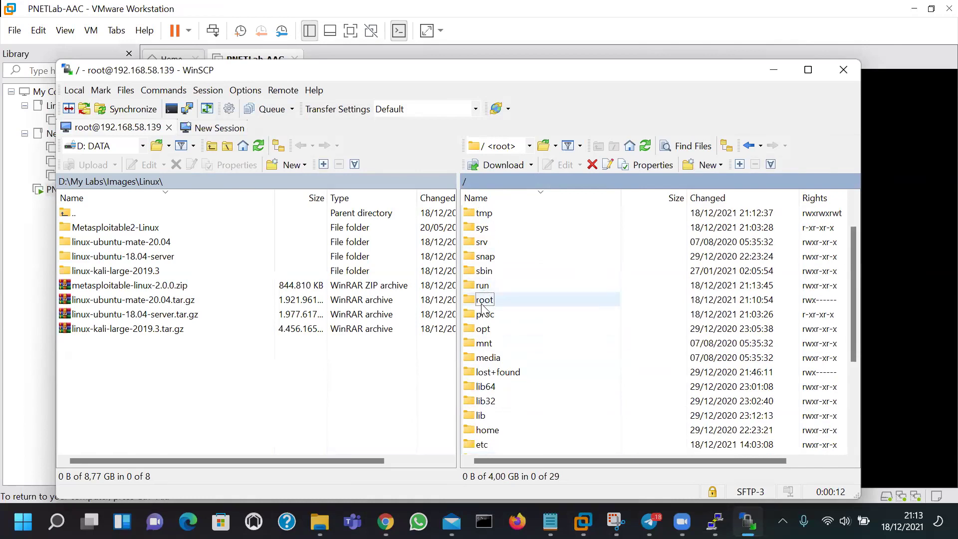
# Open /opt/unetlab/addons/qemu on the server, peek into the viosl2 folder and widen the Name column
pyautogui.doubleClick(491, 330)
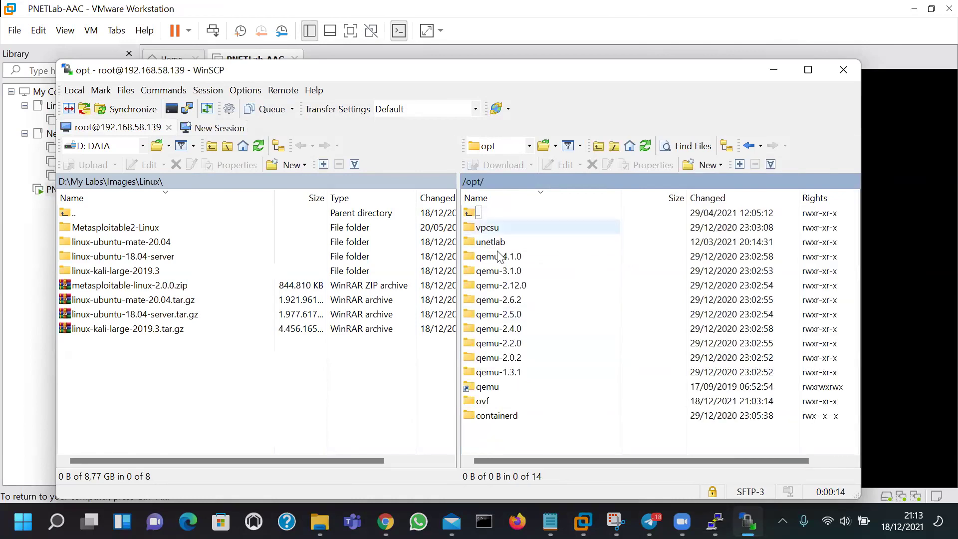
pyautogui.doubleClick(501, 245)
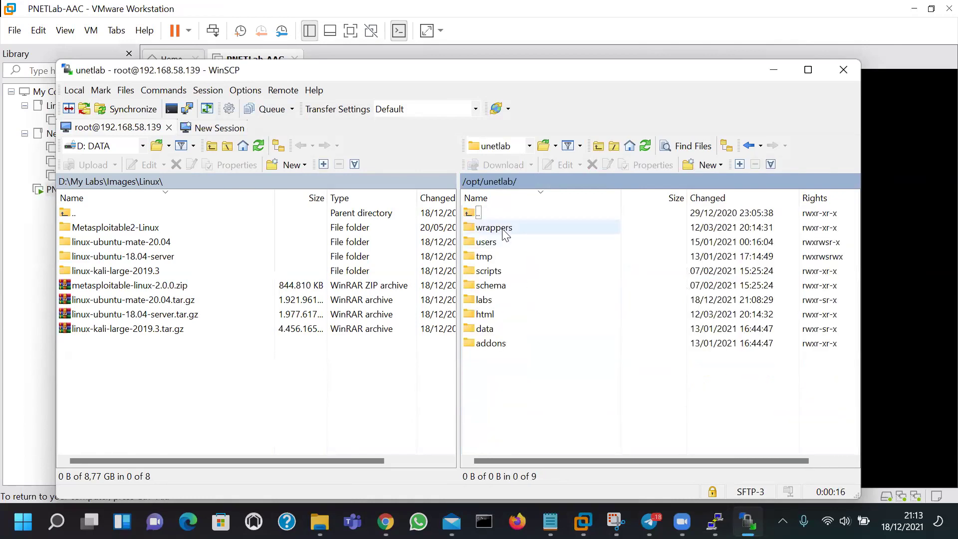
pyautogui.doubleClick(498, 345)
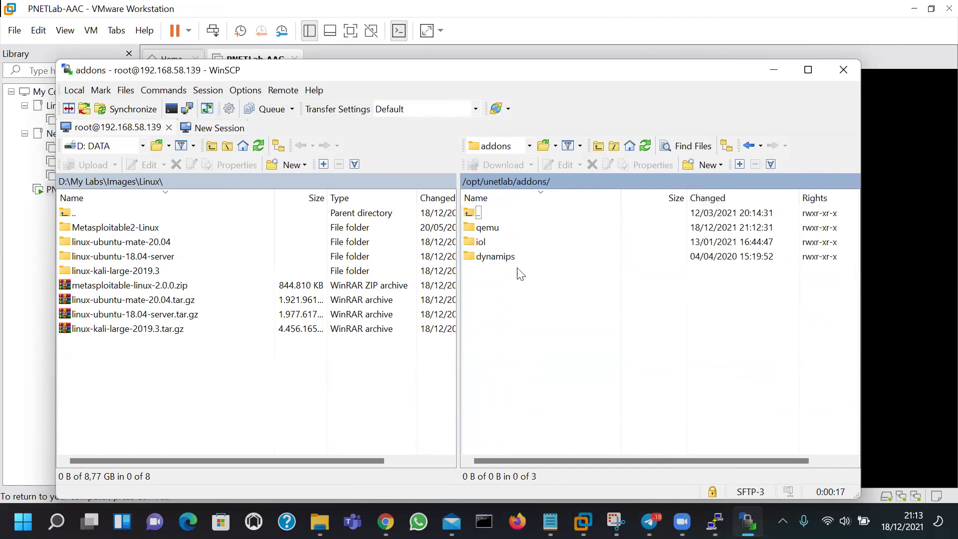
pyautogui.doubleClick(497, 227)
pyautogui.doubleClick(502, 231)
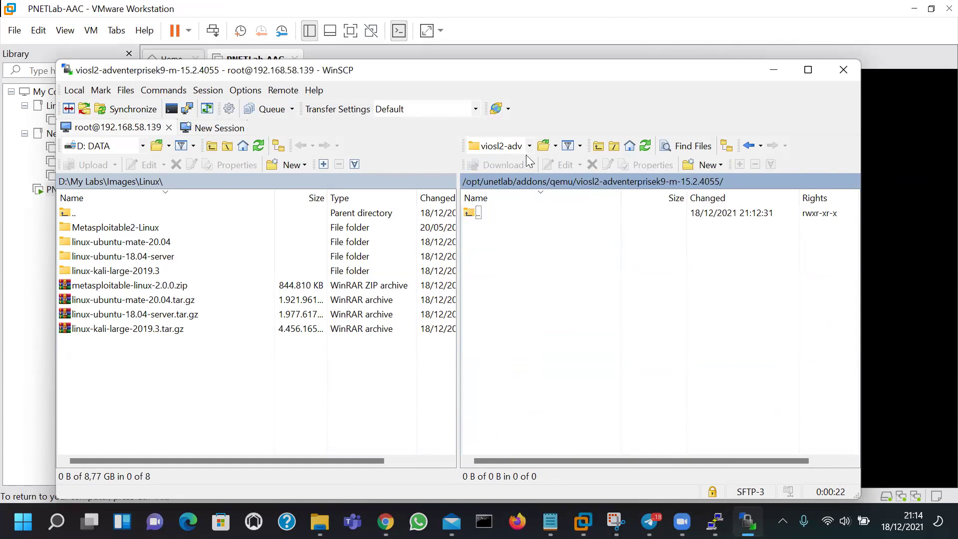
pyautogui.doubleClick(489, 214)
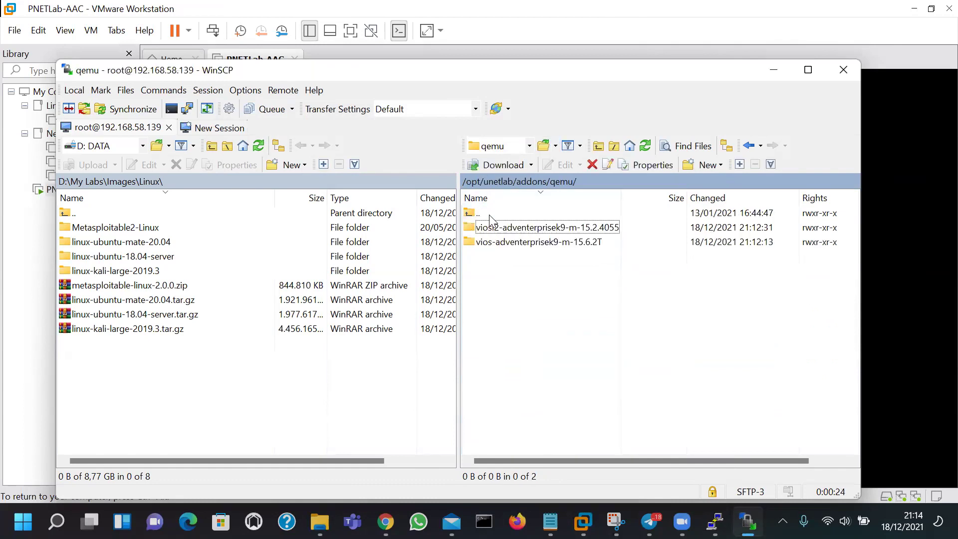
pyautogui.moveTo(621, 198); pyautogui.dragTo(628, 198)
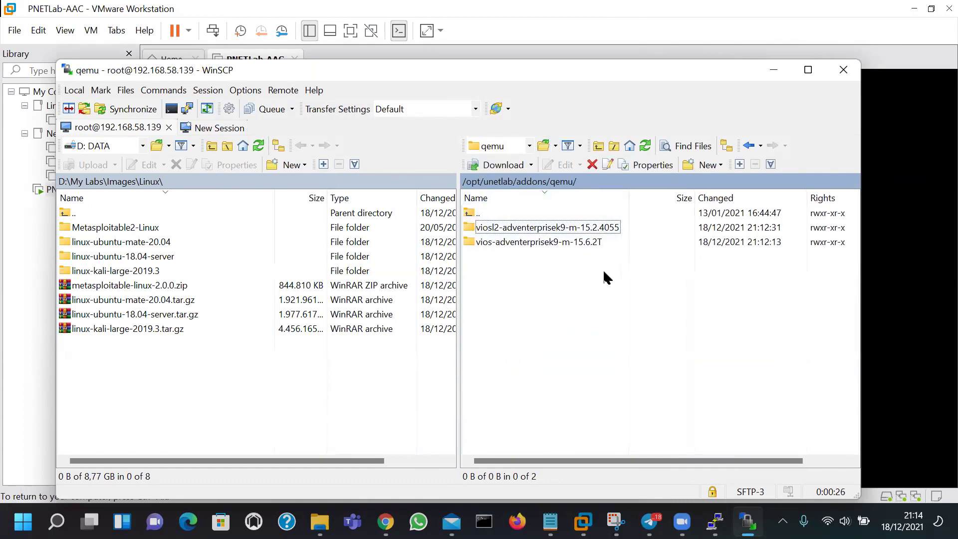
pyautogui.moveTo(574, 275); pyautogui.dragTo(541, 317)
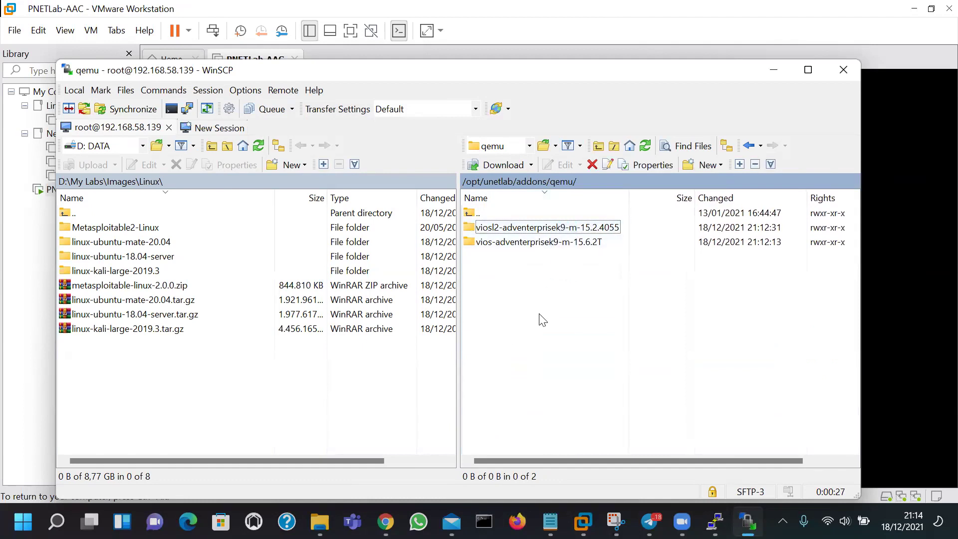
# Navigate the local panel to D:\My Labs\Images\Cisco vIOS
pyautogui.doubleClick(127, 215)
pyautogui.doubleClick(100, 214)
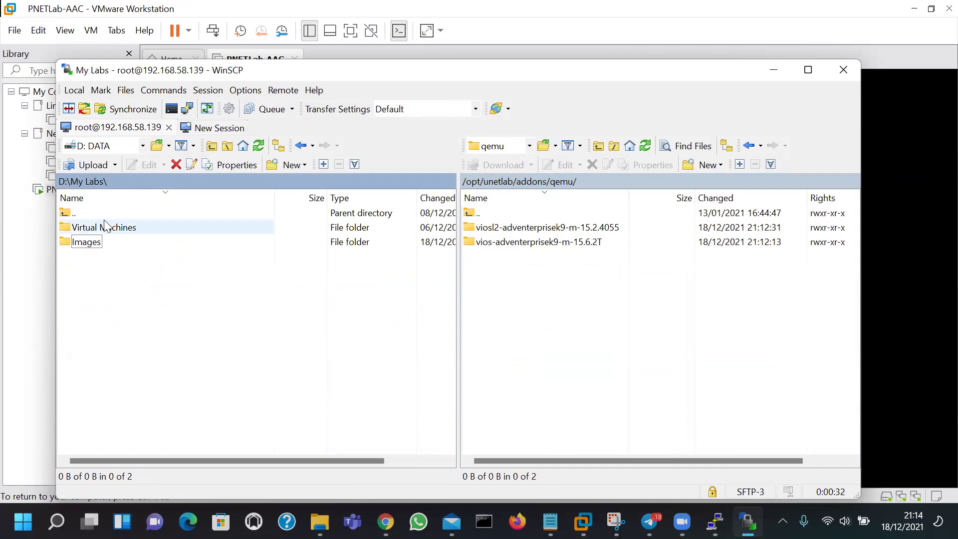
pyautogui.doubleClick(102, 214)
pyautogui.doubleClick(85, 300)
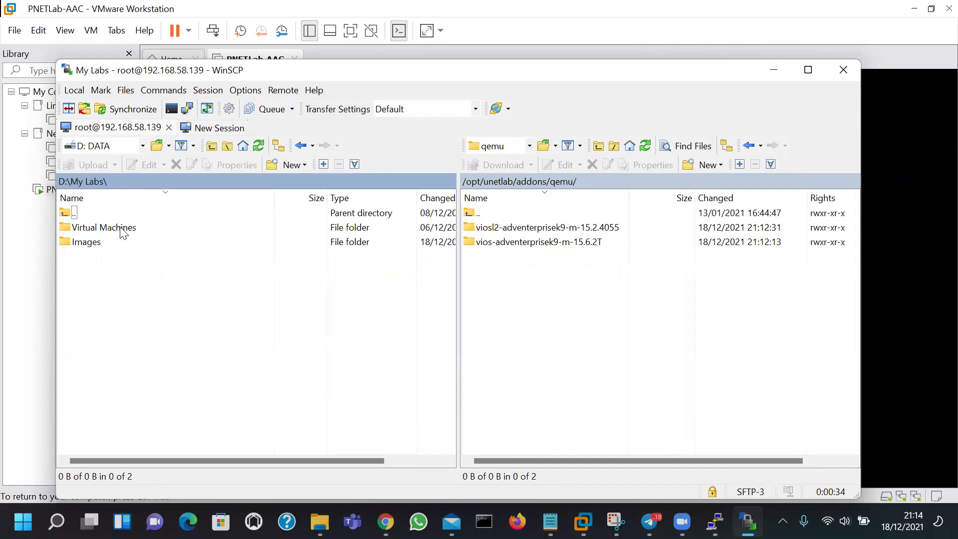
pyautogui.doubleClick(101, 243)
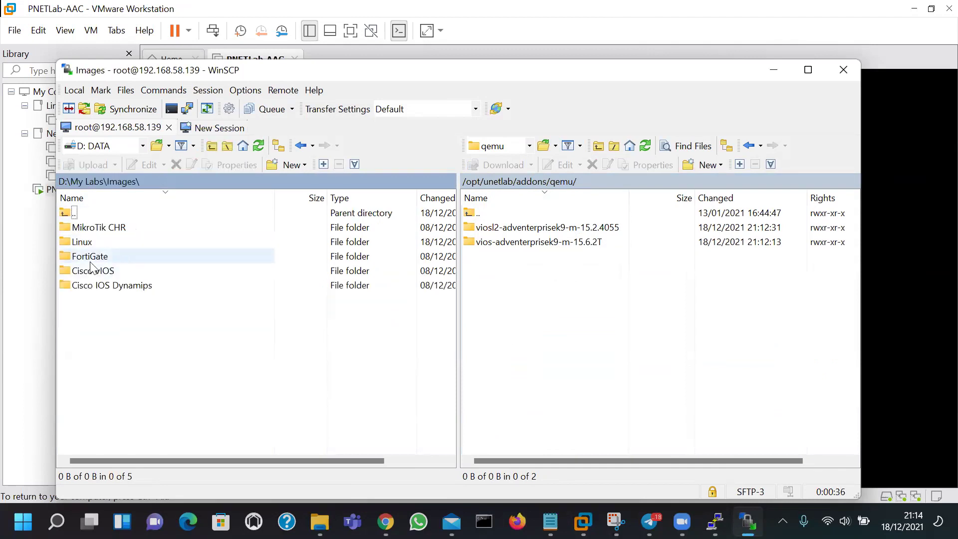
pyautogui.doubleClick(107, 271)
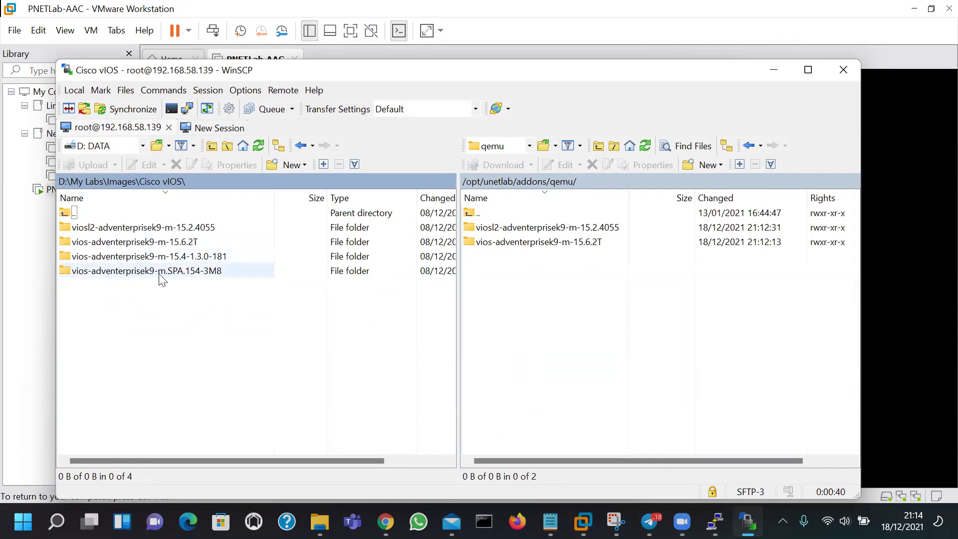
# Select both vios folders in the server's qemu folder and delete them, confirming with OK
pyautogui.moveTo(560, 265); pyautogui.dragTo(548, 232)
pyautogui.click(551, 261)
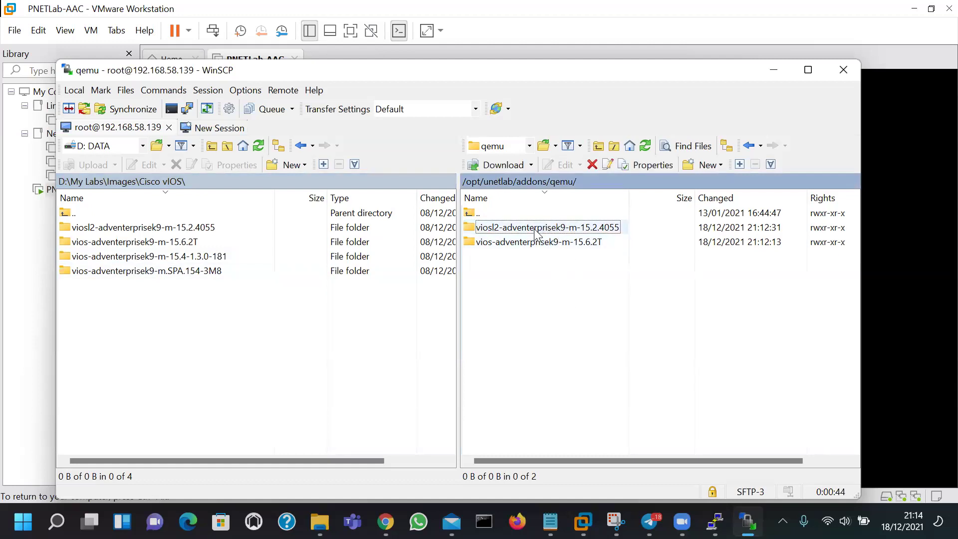
pyautogui.doubleClick(536, 228)
pyautogui.doubleClick(162, 254)
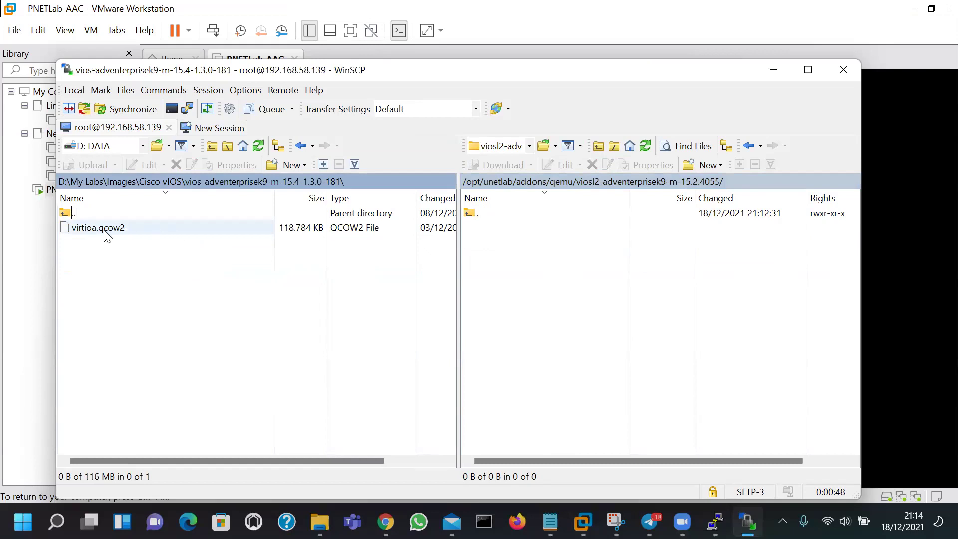
pyautogui.doubleClick(429, 212)
pyautogui.doubleClick(481, 213)
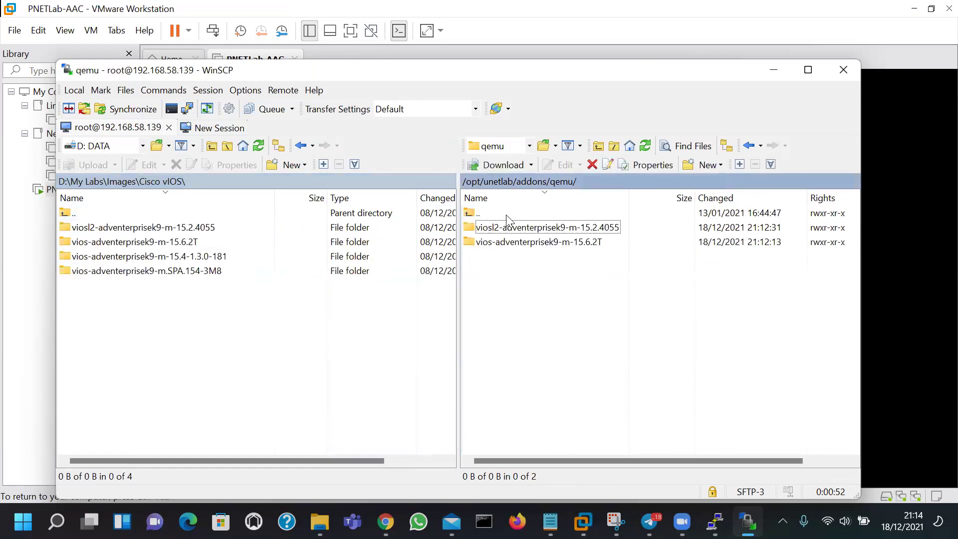
pyautogui.moveTo(598, 268); pyautogui.dragTo(584, 225)
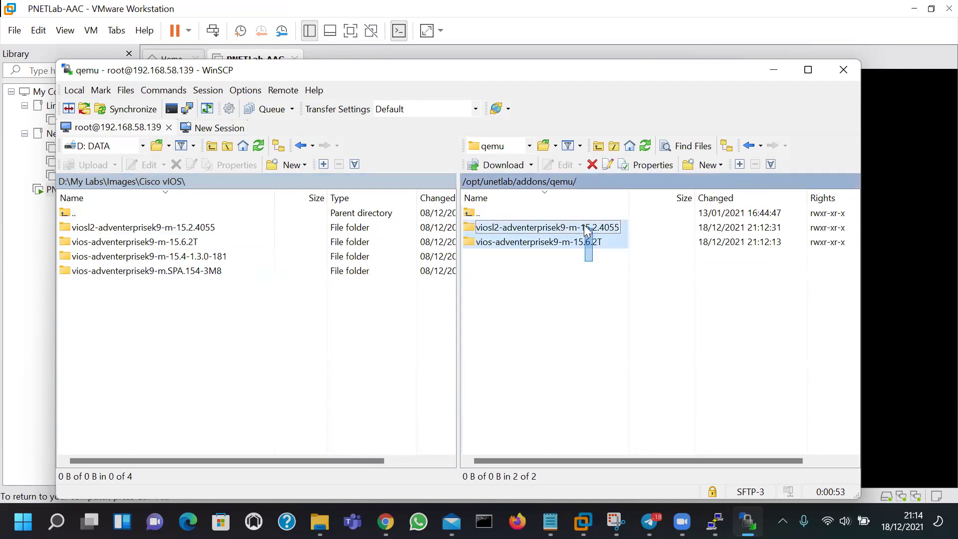
pyautogui.click(593, 165)
pyautogui.click(462, 315)
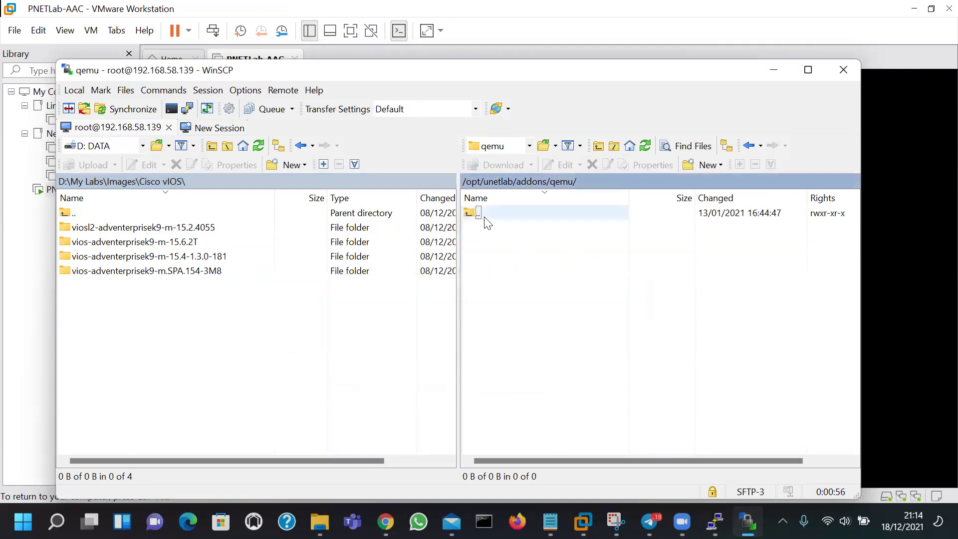
# Drag viosl2-adventerprisek9-m-15.2.4055 and vios-adventerprisek9-m-15.6.2T to the server's qemu folder, checking for virtioa.qcow2
pyautogui.click(208, 257)
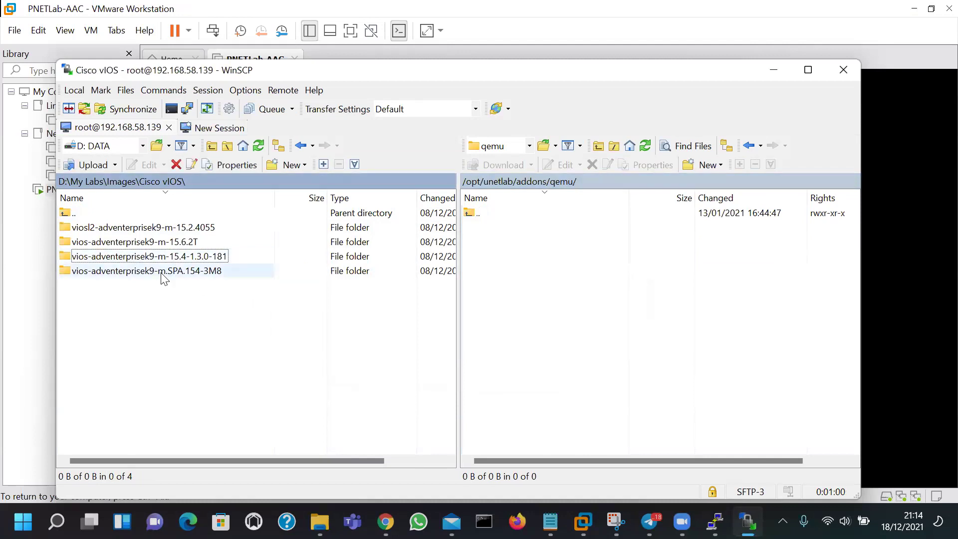
pyautogui.click(164, 273)
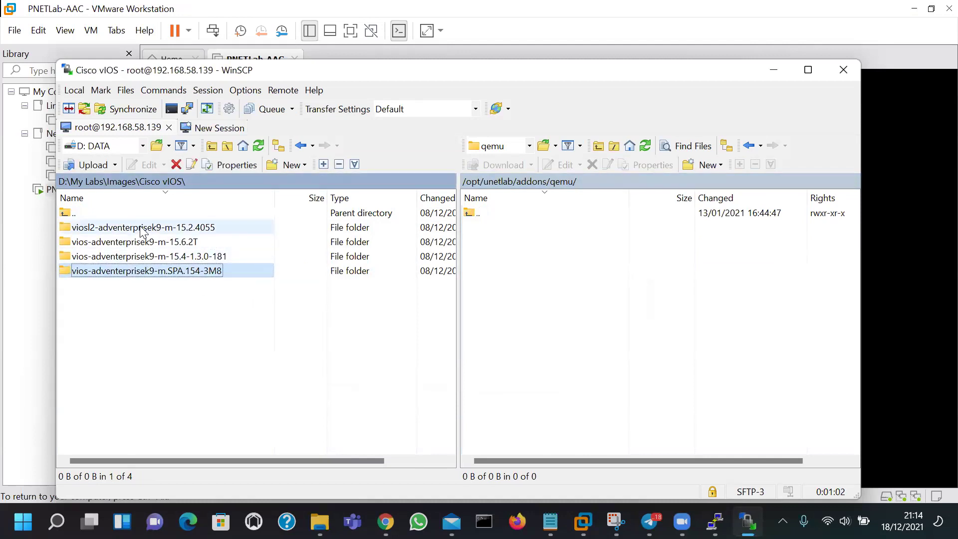
pyautogui.click(108, 228)
pyautogui.moveTo(120, 232); pyautogui.dragTo(551, 261)
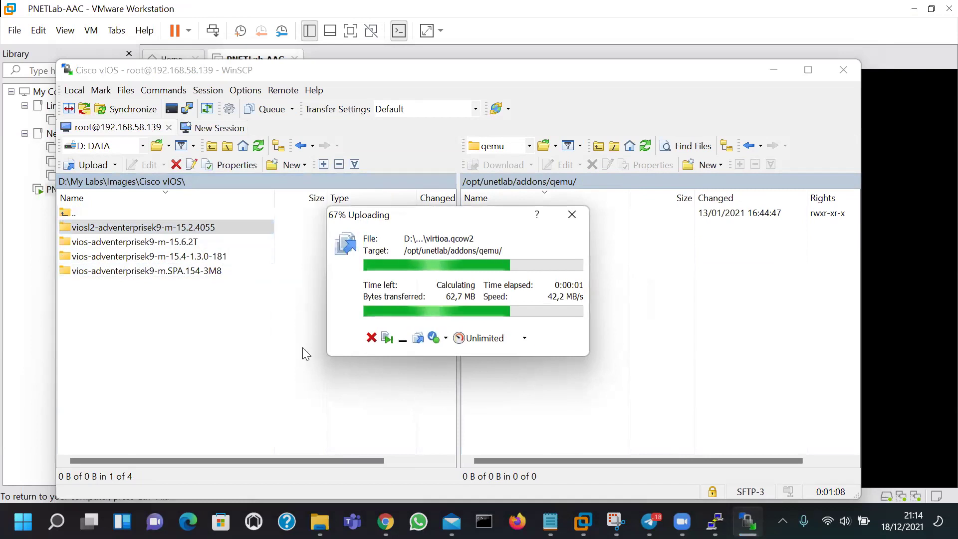
pyautogui.click(132, 244)
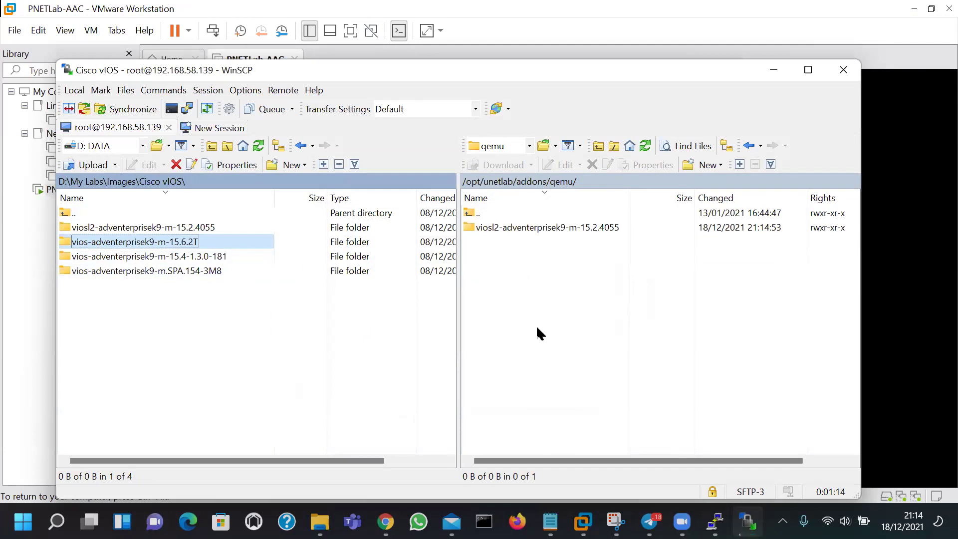
pyautogui.moveTo(536, 325); pyautogui.dragTo(536, 325)
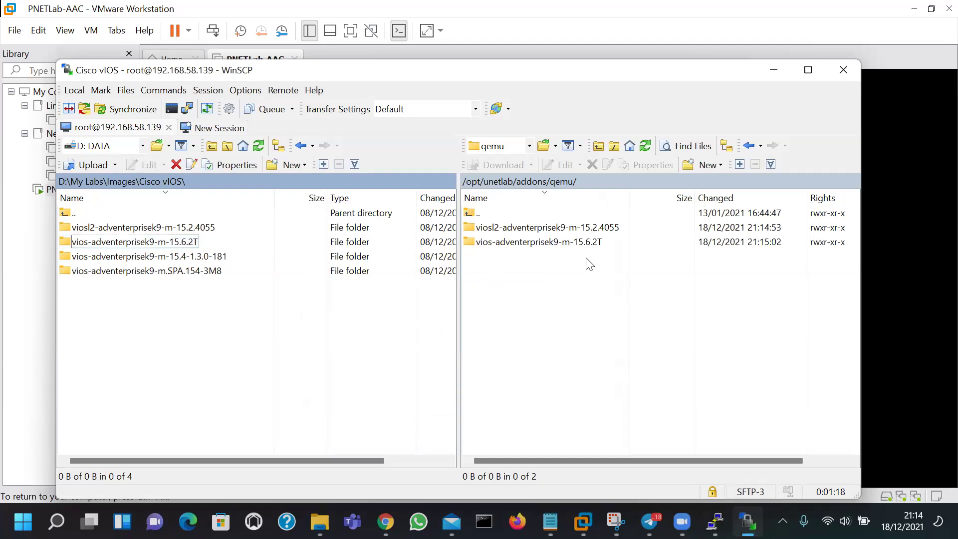
pyautogui.doubleClick(543, 241)
pyautogui.doubleClick(502, 213)
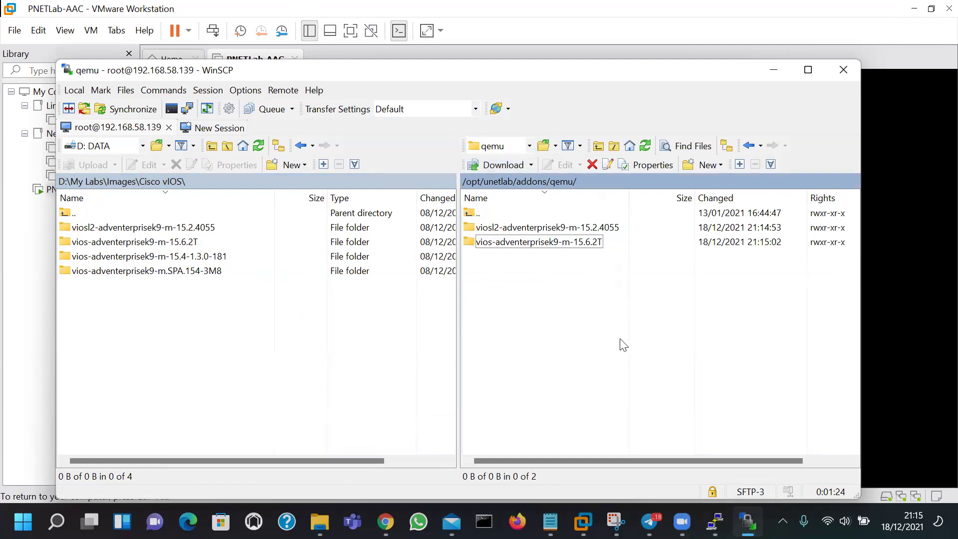
pyautogui.doubleClick(117, 214)
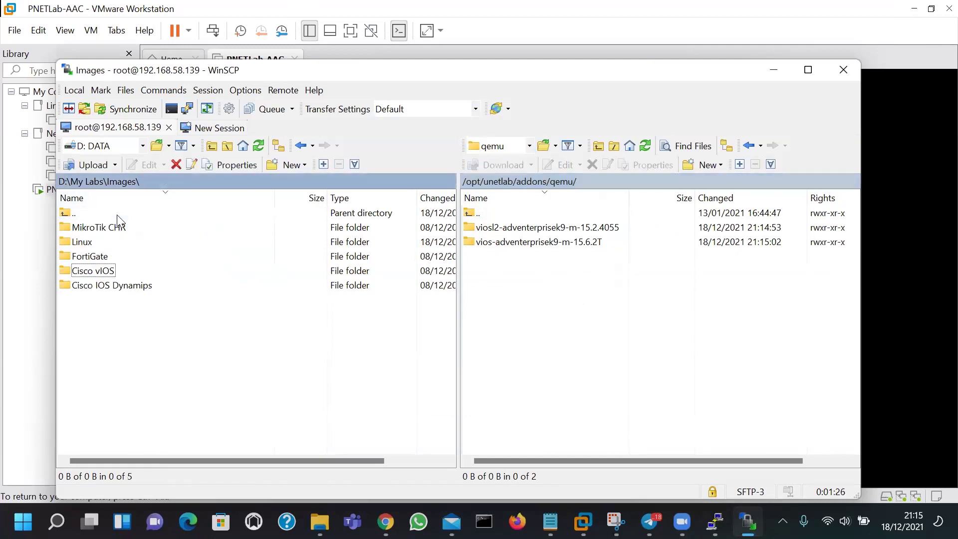
pyautogui.doubleClick(88, 242)
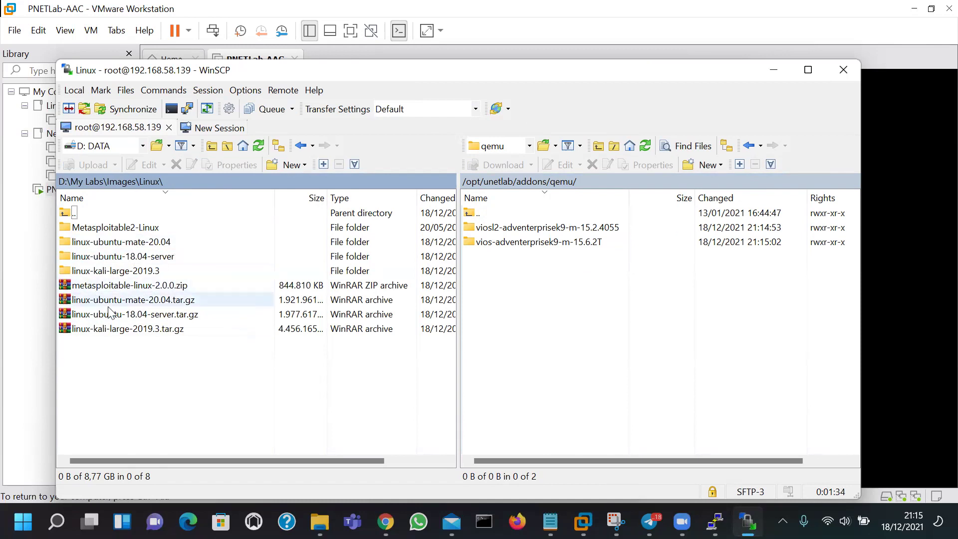
pyautogui.click(124, 331)
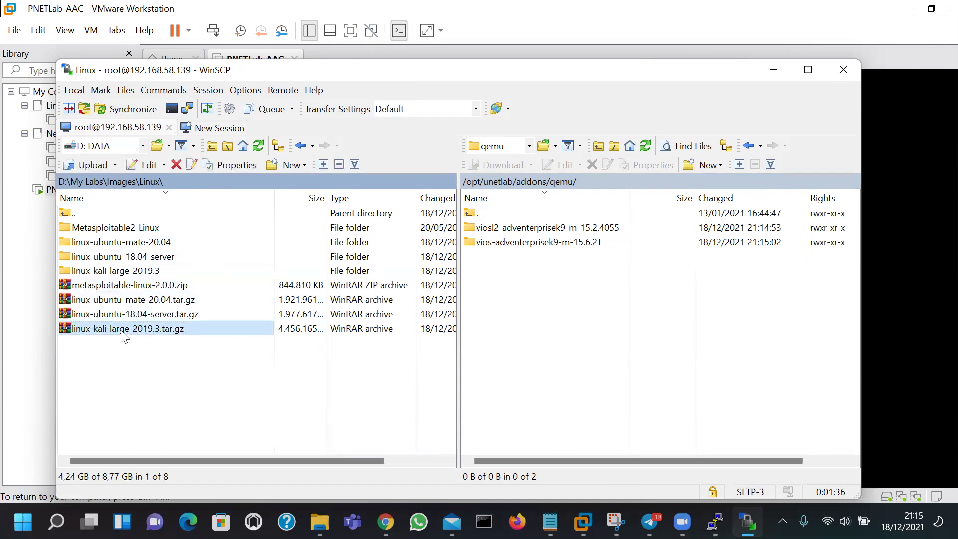
pyautogui.click(124, 315)
pyautogui.click(135, 300)
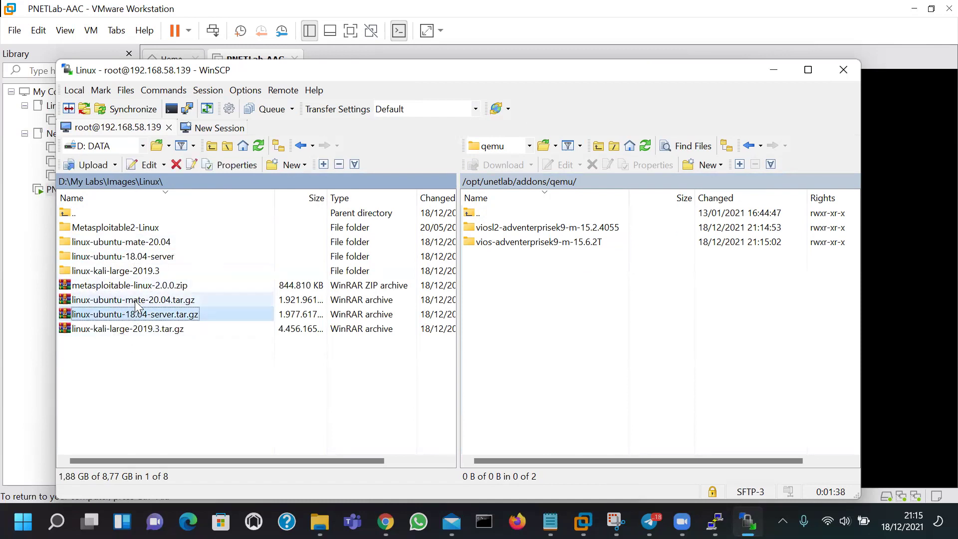
pyautogui.click(110, 285)
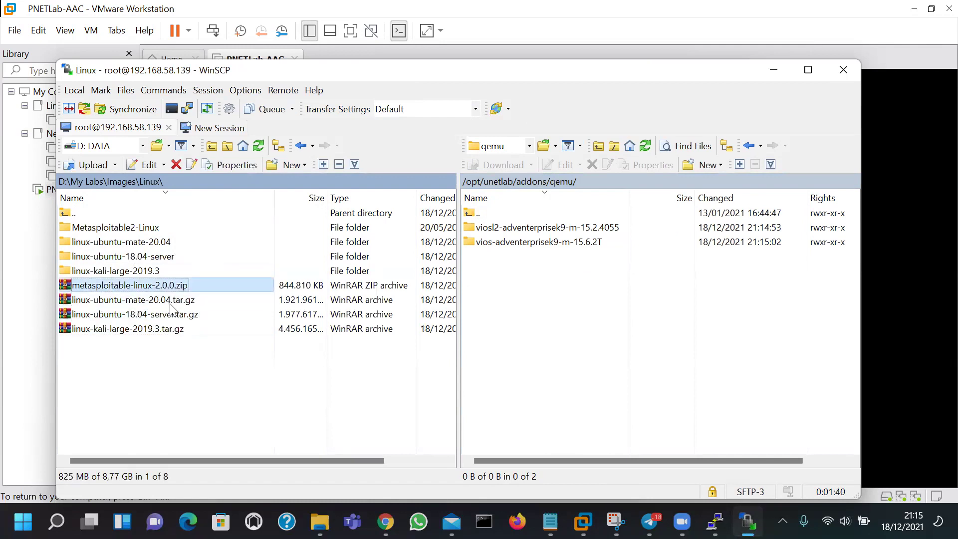
pyautogui.click(149, 302)
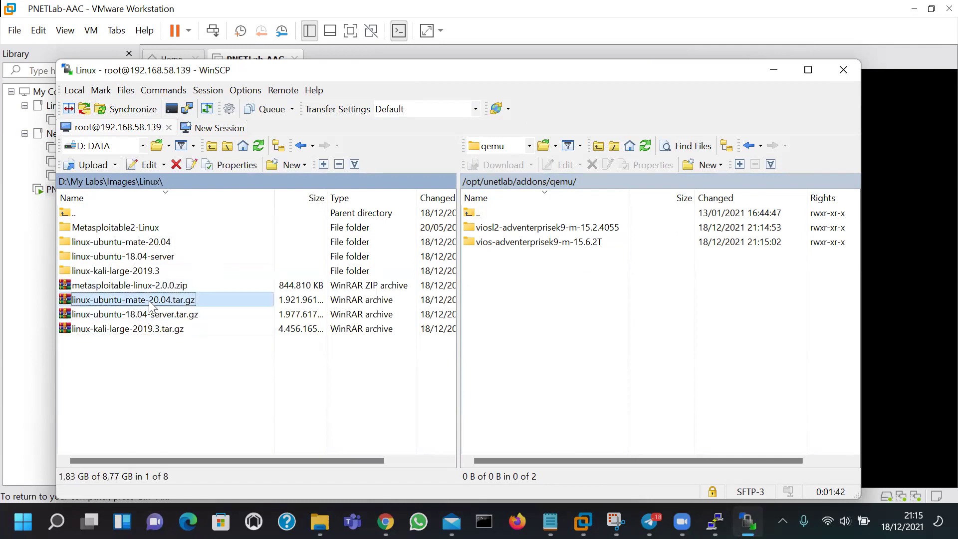
pyautogui.click(134, 290)
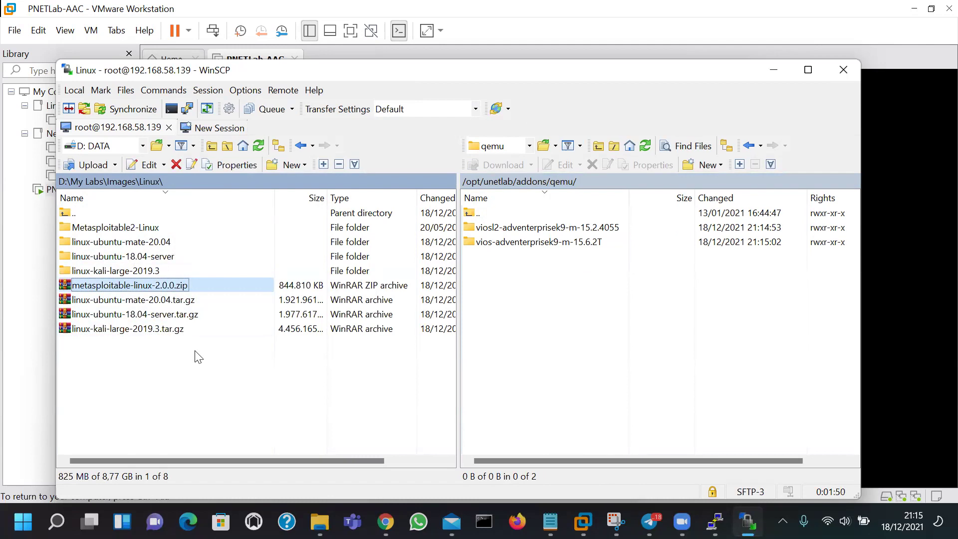
pyautogui.moveTo(274, 198); pyautogui.dragTo(216, 201)
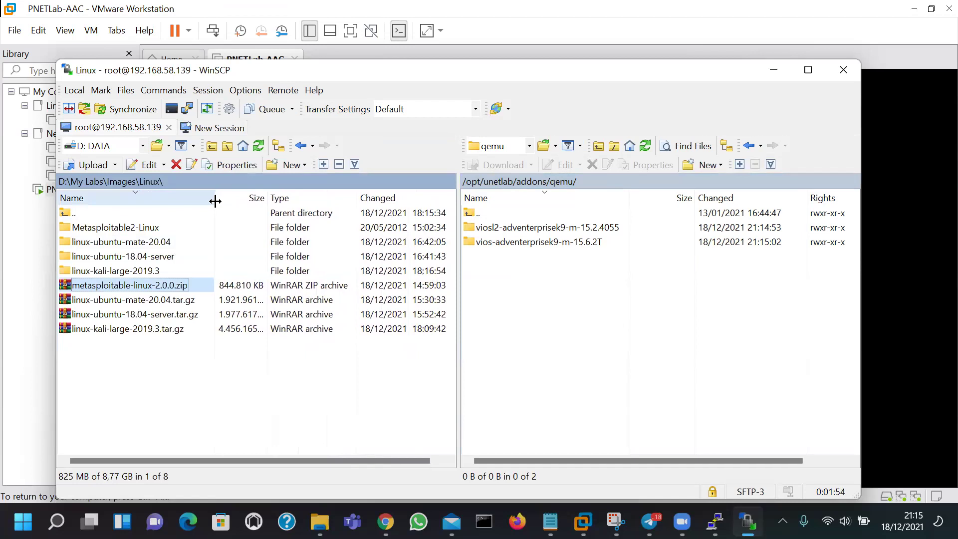
pyautogui.click(164, 300)
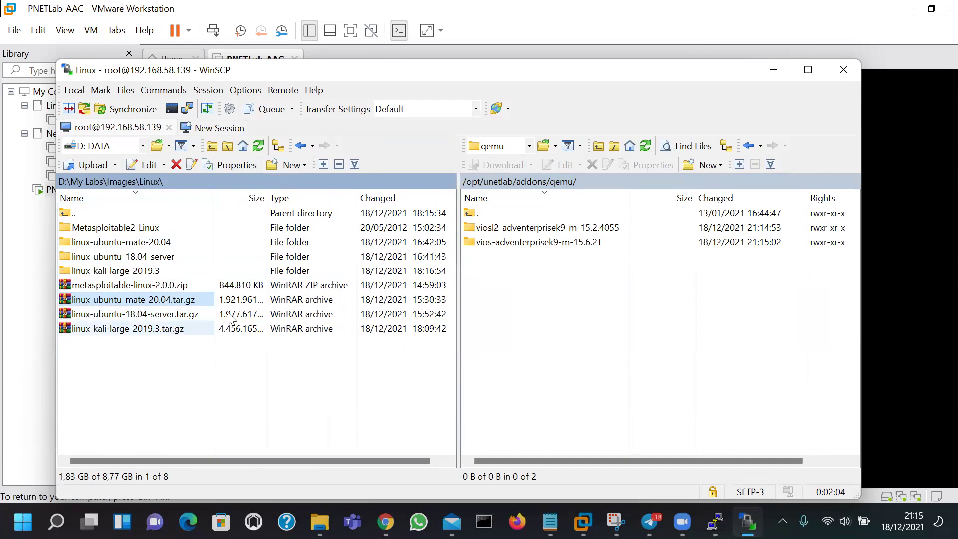
pyautogui.press('Down')
pyautogui.press('Down')
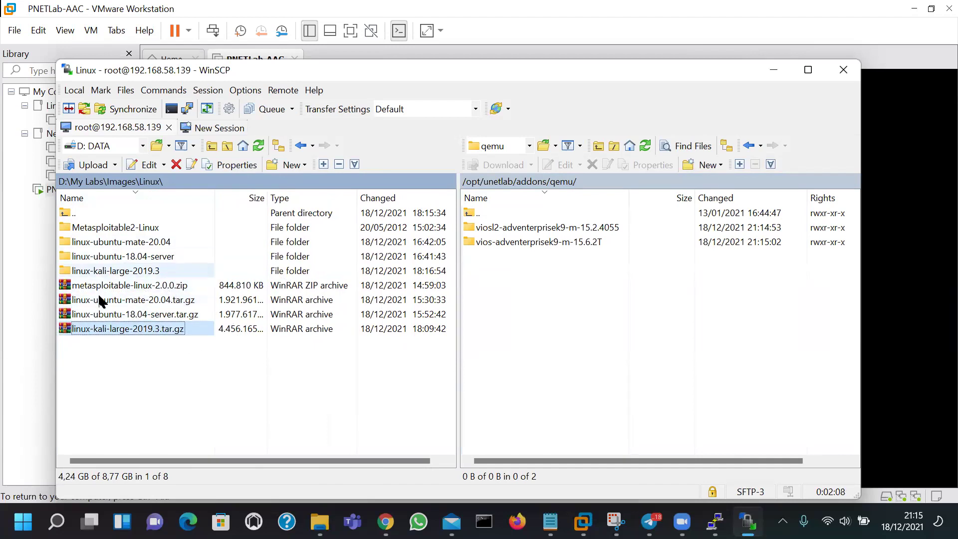
pyautogui.click(150, 246)
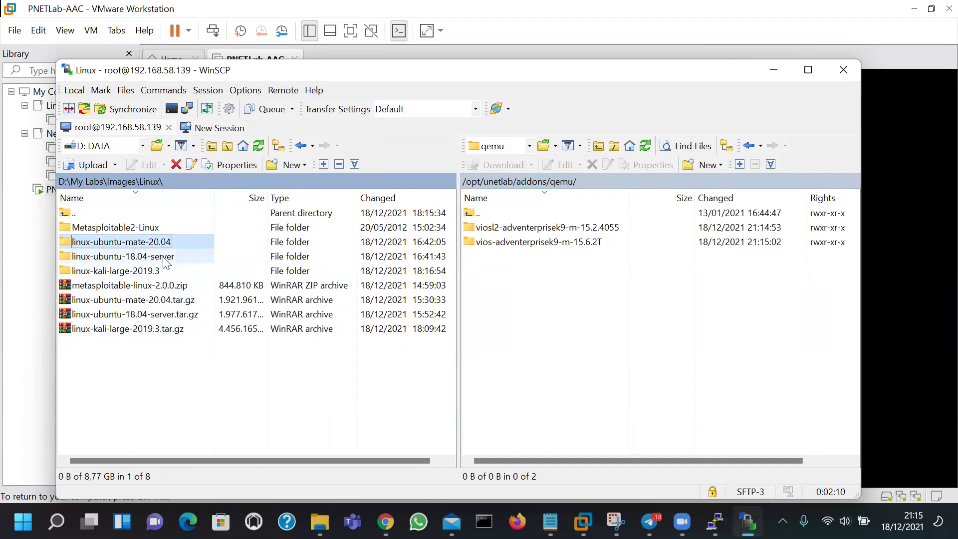
pyautogui.click(123, 274)
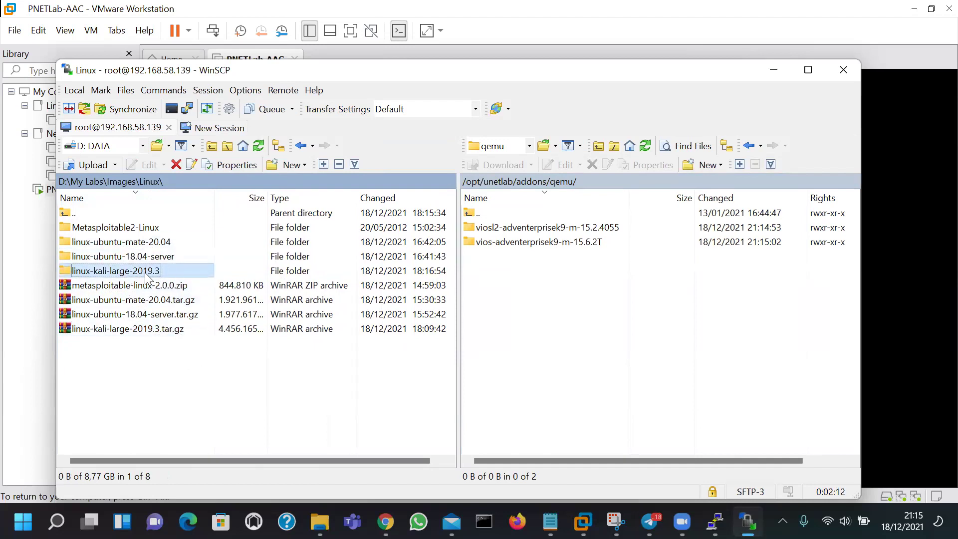
pyautogui.doubleClick(129, 272)
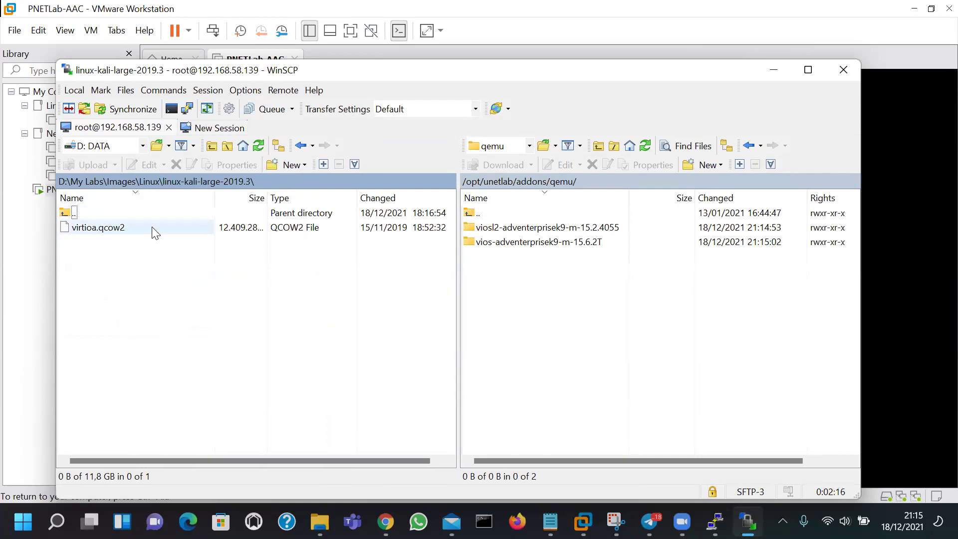
pyautogui.doubleClick(125, 218)
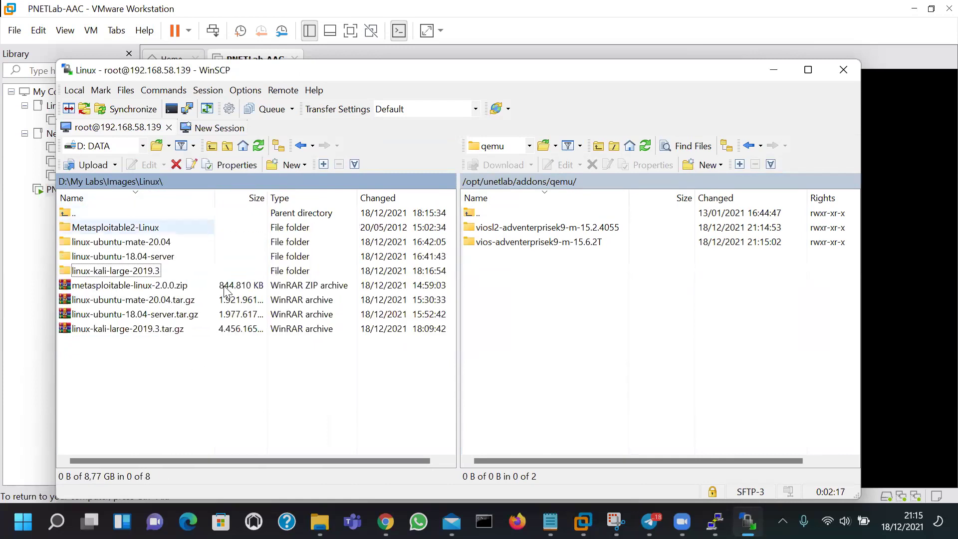
pyautogui.click(105, 273)
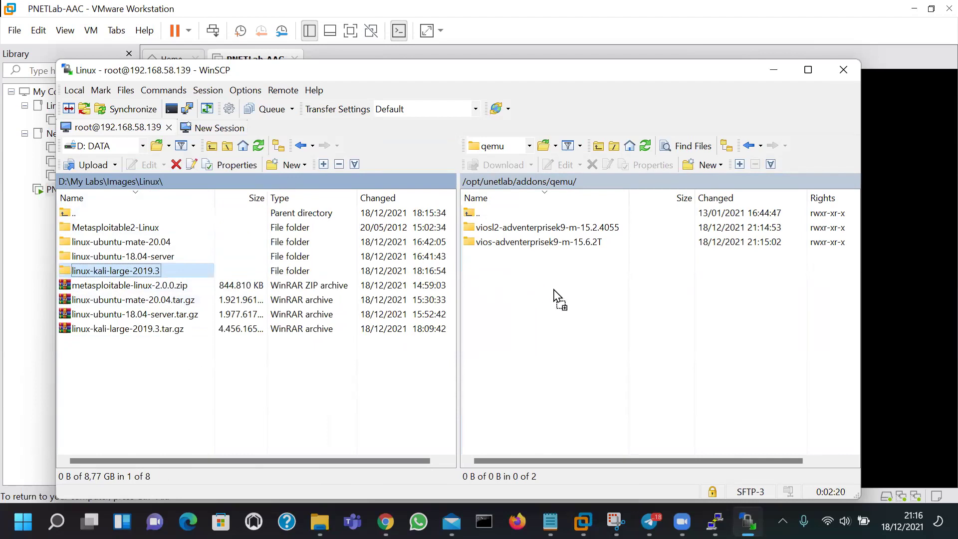
# Drop linux-kali-large-2019.3 onto the remote qemu pane and move the upload progress window aside
pyautogui.moveTo(559, 296); pyautogui.dragTo(559, 296)
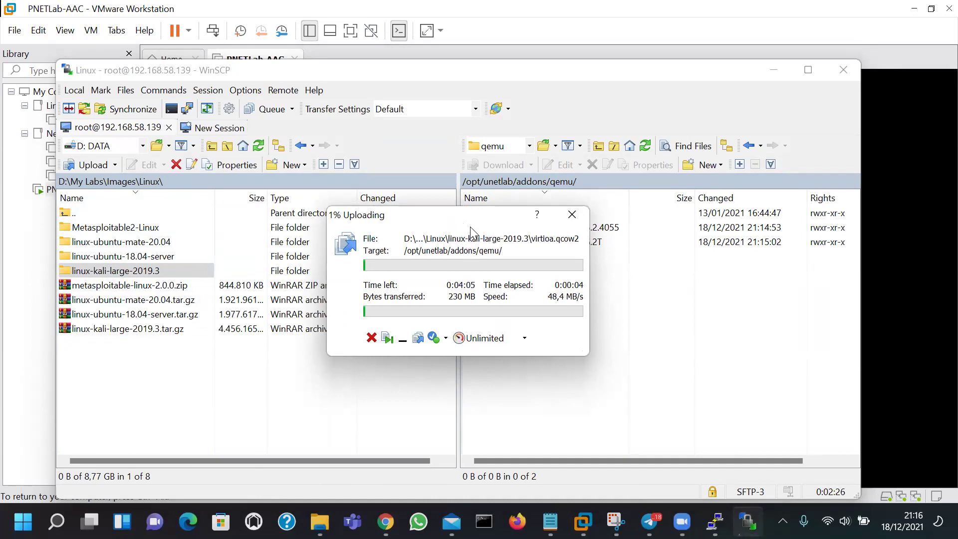
pyautogui.moveTo(470, 223); pyautogui.dragTo(735, 308)
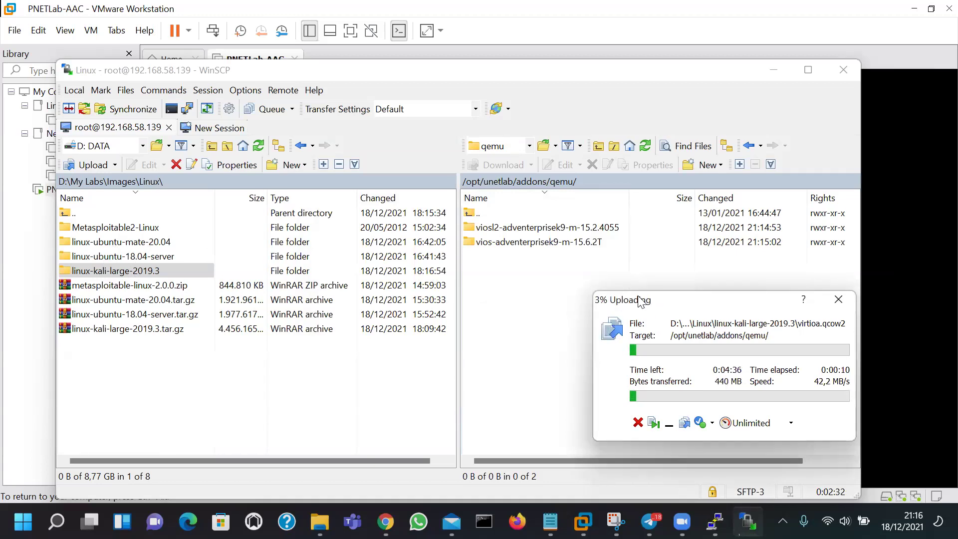
pyautogui.moveTo(640, 300); pyautogui.dragTo(538, 283)
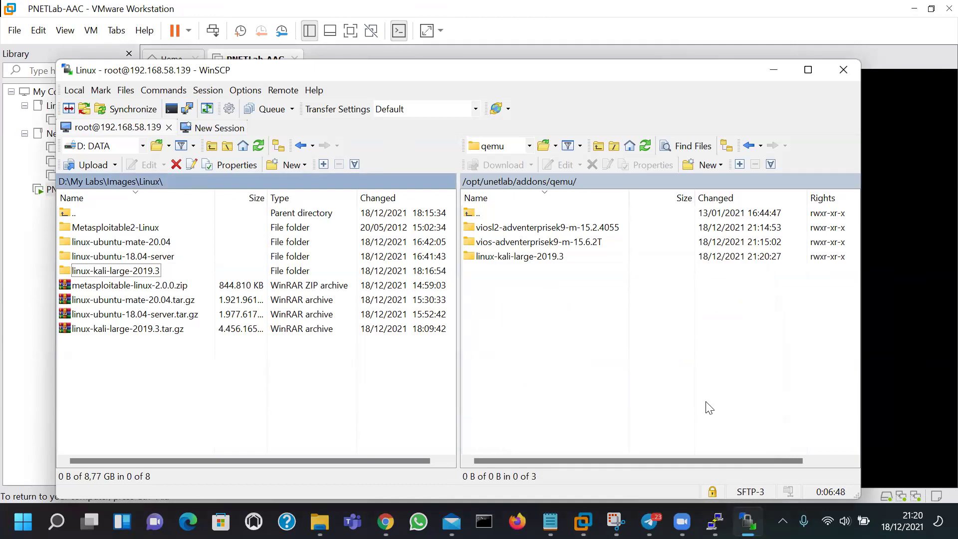
# Copy the local linux-ubuntu-18.04-server folder into the server's qemu directory
pyautogui.click(708, 407)
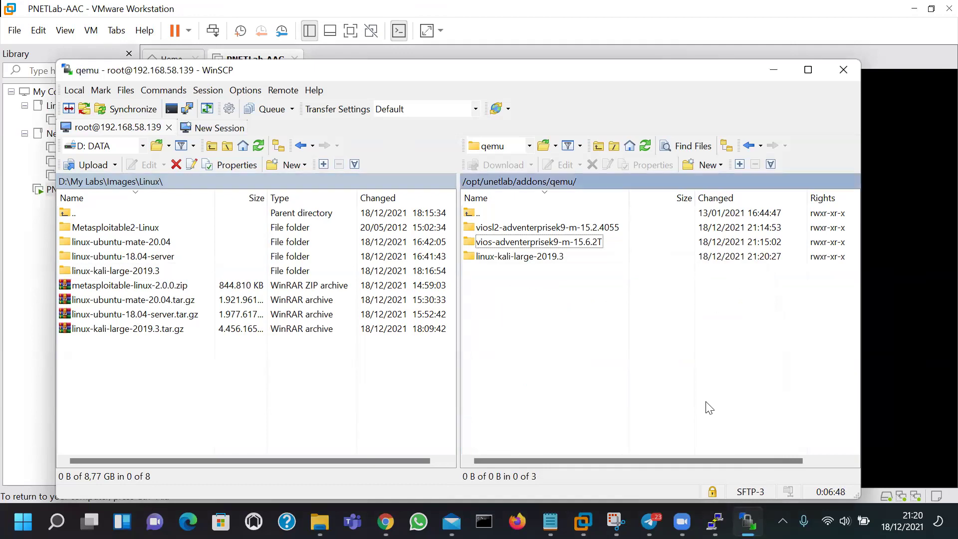
pyautogui.click(494, 259)
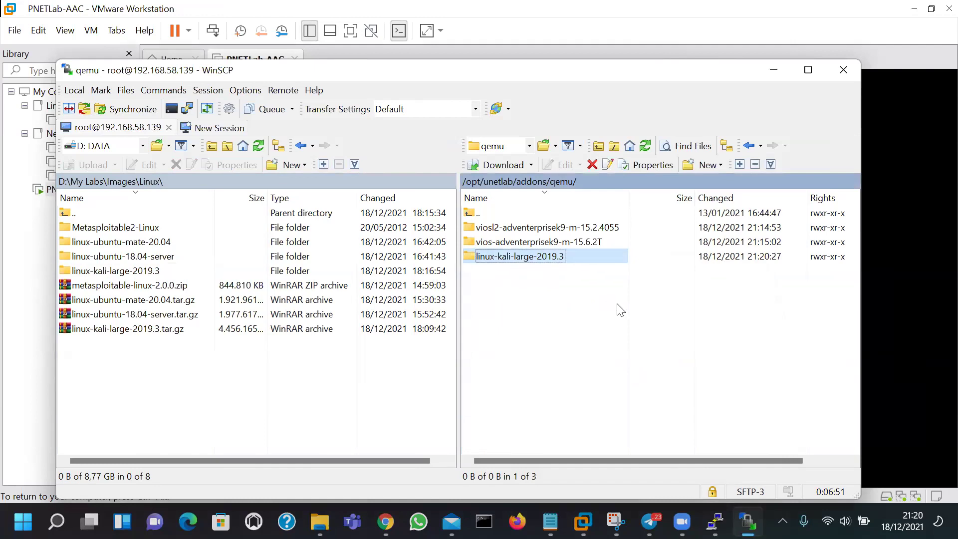
pyautogui.click(118, 256)
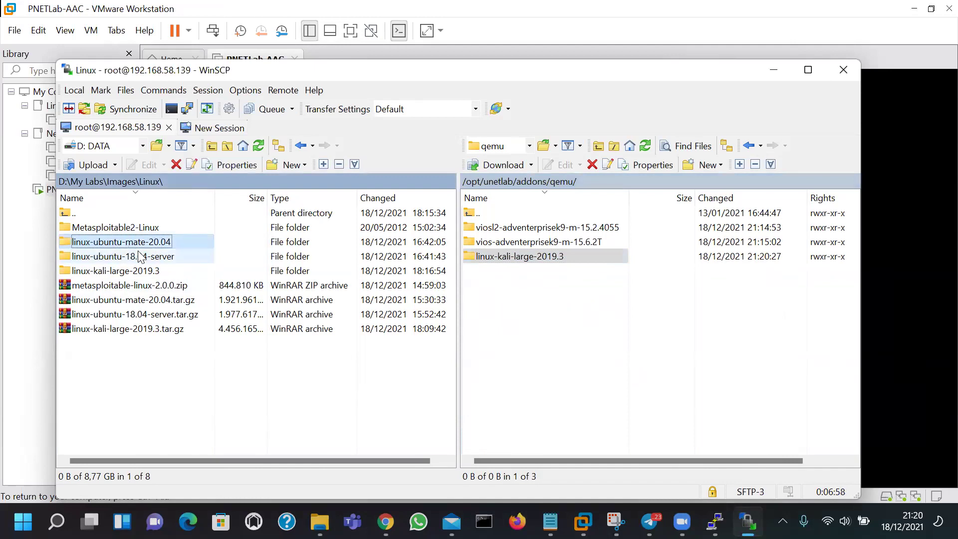
pyautogui.moveTo(114, 259); pyautogui.dragTo(621, 328)
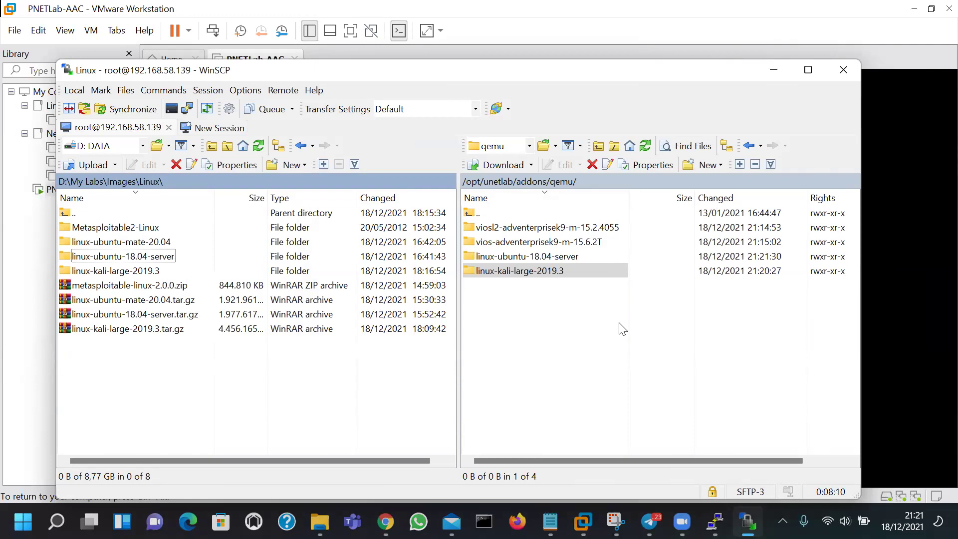
# Check the Kali, viosl2 and Ubuntu server folders in the remote qemu listing, then minimize WinSCP
pyautogui.click(580, 314)
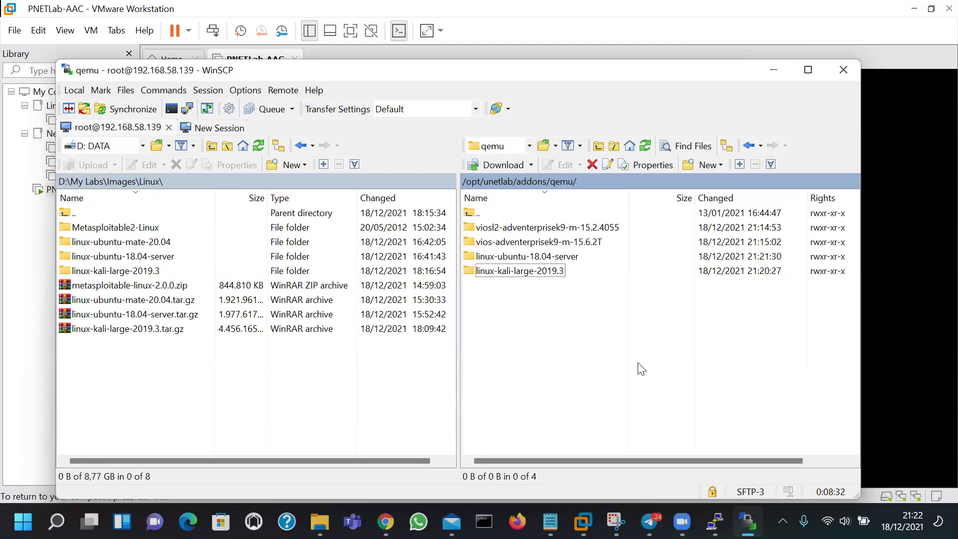
pyautogui.click(535, 274)
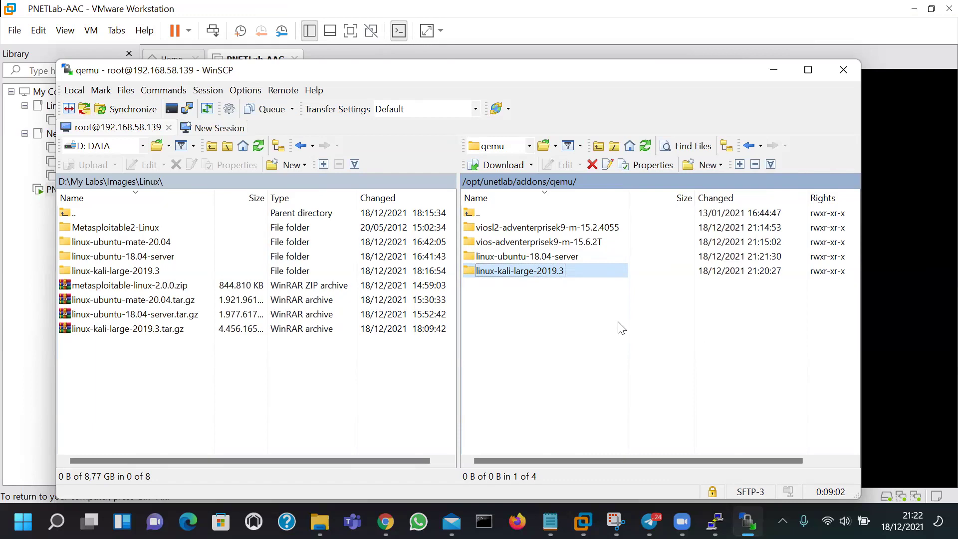
pyautogui.click(573, 306)
pyautogui.click(536, 275)
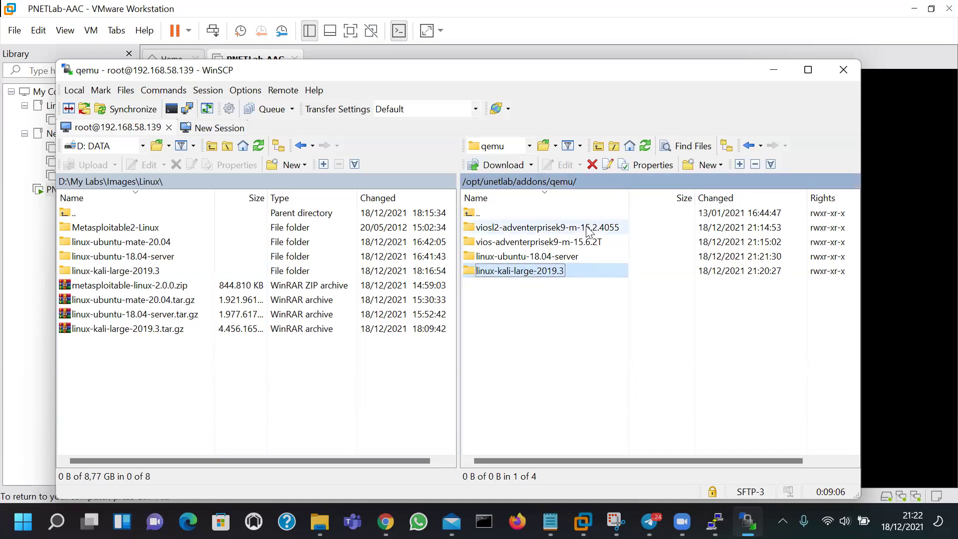
pyautogui.click(588, 230)
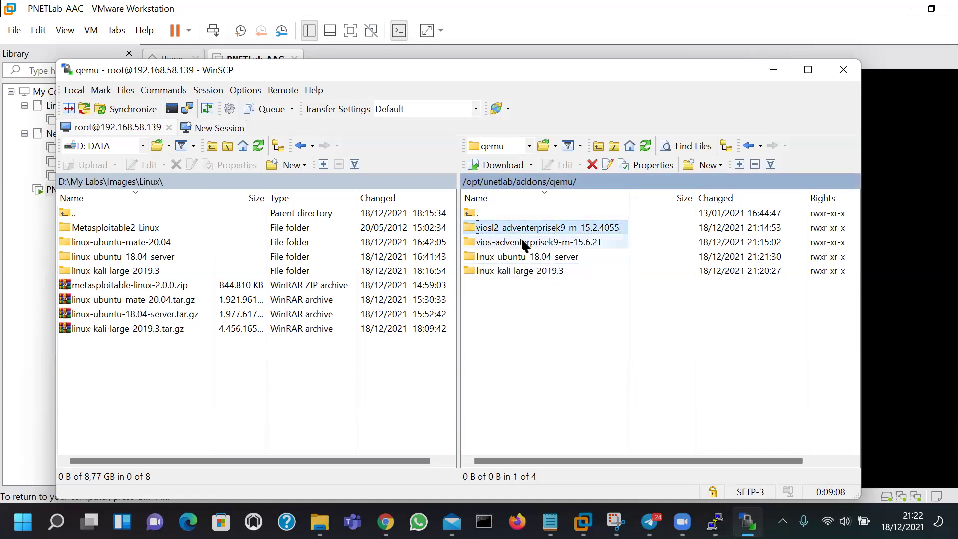
pyautogui.click(512, 272)
pyautogui.click(527, 257)
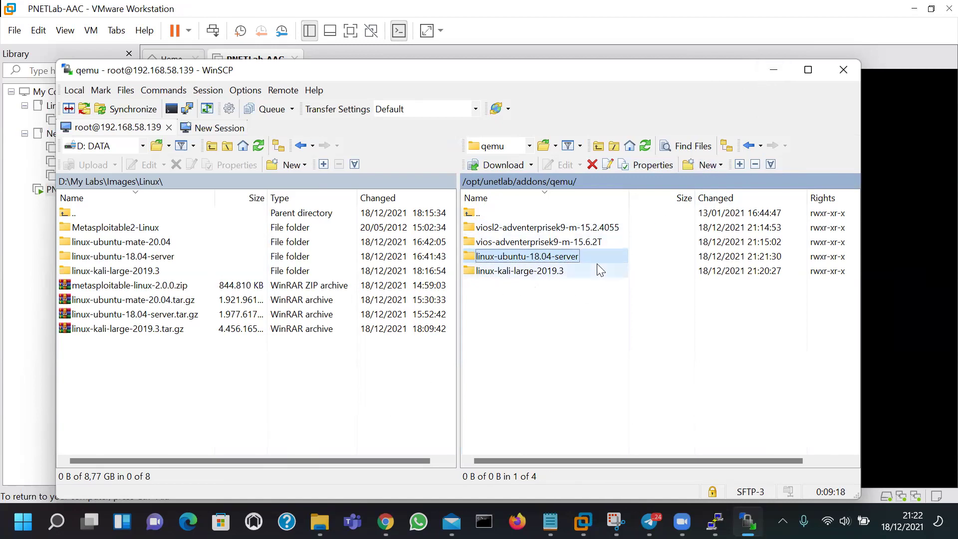
pyautogui.click(774, 70)
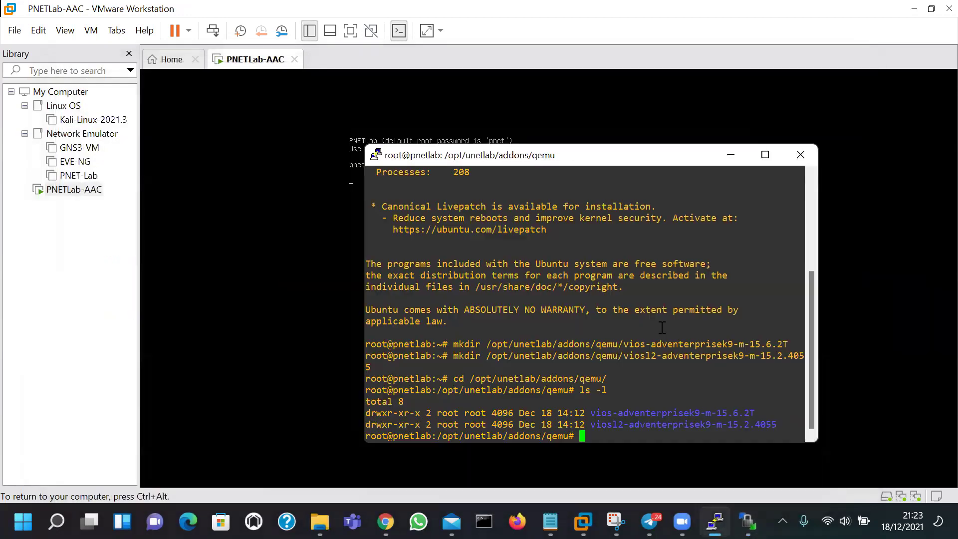
# From the home directory, run /opt/unetlab/wrappers/unl_wrapper -a fixpermissions, then switch to Chrome
pyautogui.write('cd')
pyautogui.press('Return')
pyautogui.write('/opt/un')
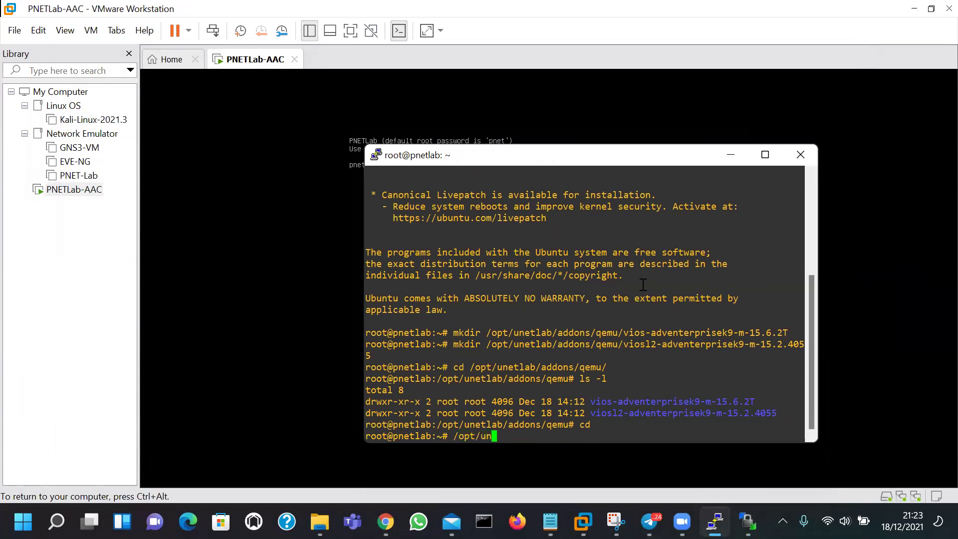
pyautogui.press('Tab')
pyautogui.write('w')
pyautogui.press('Tab')
pyautogui.write('u')
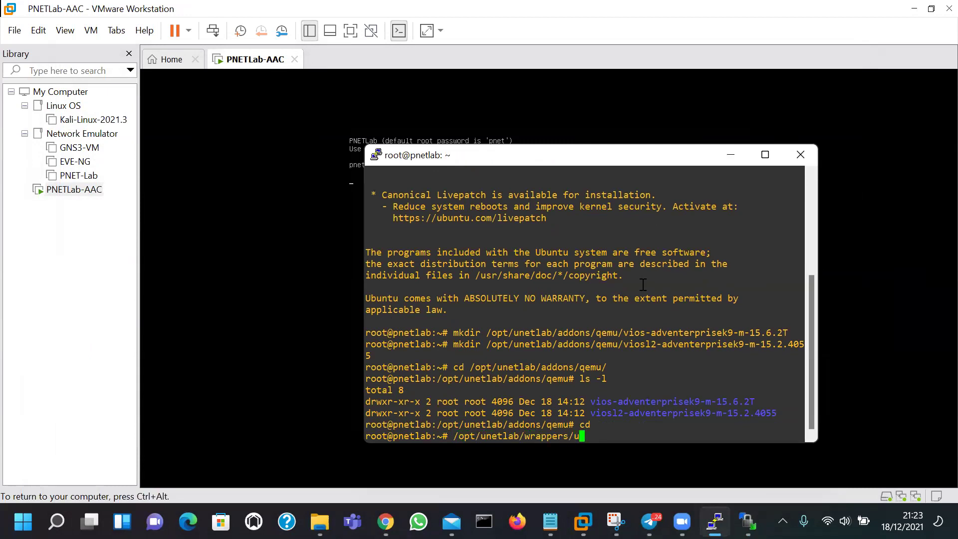
pyautogui.write('nl_w')
pyautogui.press('Tab')
pyautogui.write('-a fixm')
pyautogui.press('BackSpace')
pyautogui.write('pe')
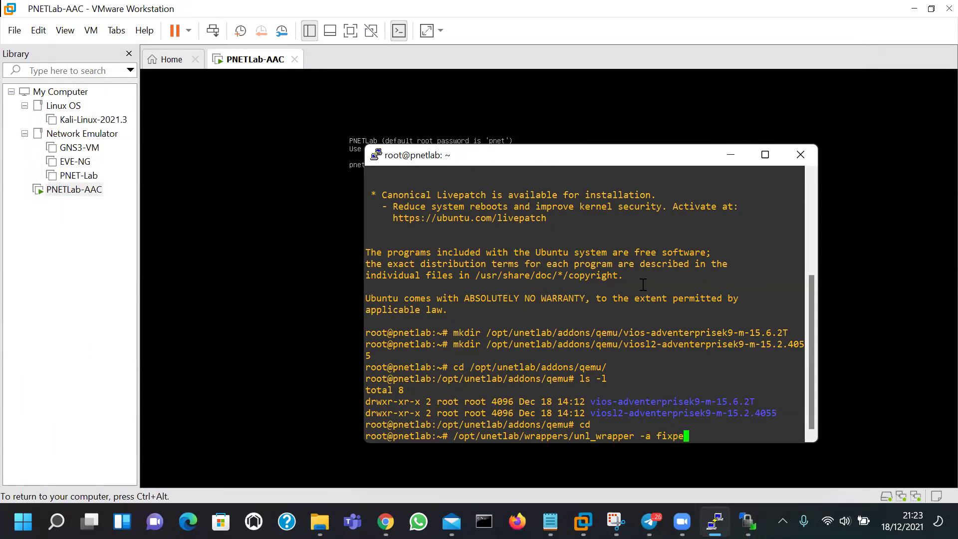
pyautogui.write('rmissions')
pyautogui.press('Return')
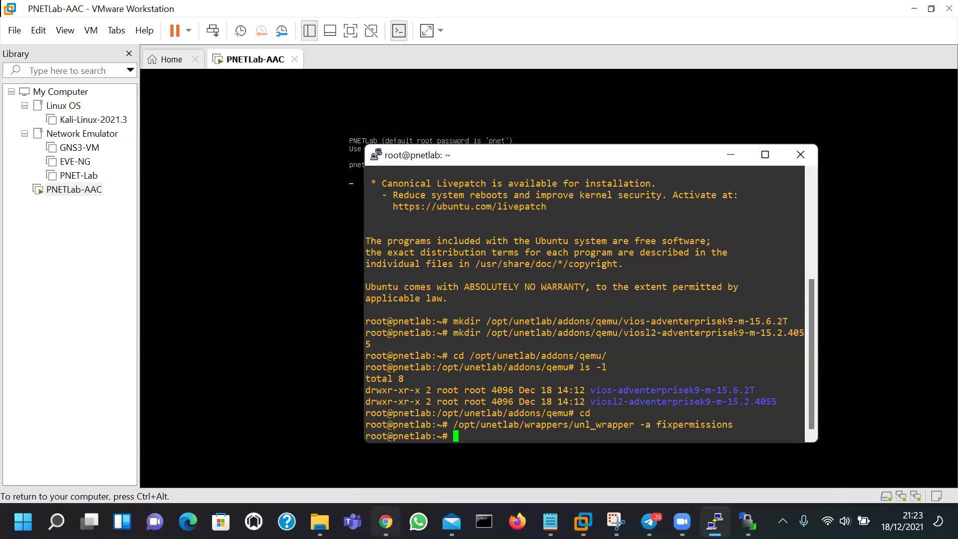
pyautogui.click(385, 522)
# Open the Lab 01 Setup Environment lab on its empty topology canvas
pyautogui.moveTo(150, 288)
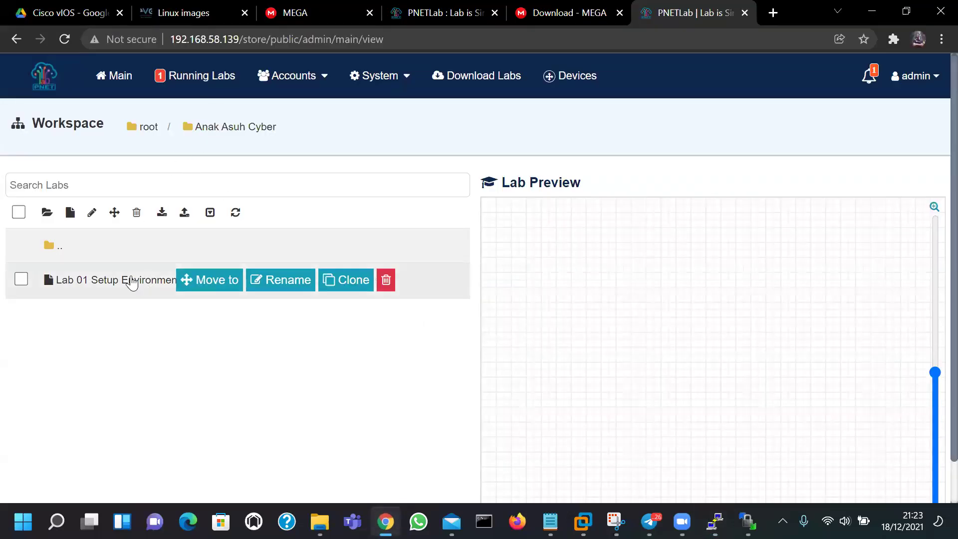
pyautogui.doubleClick(100, 288)
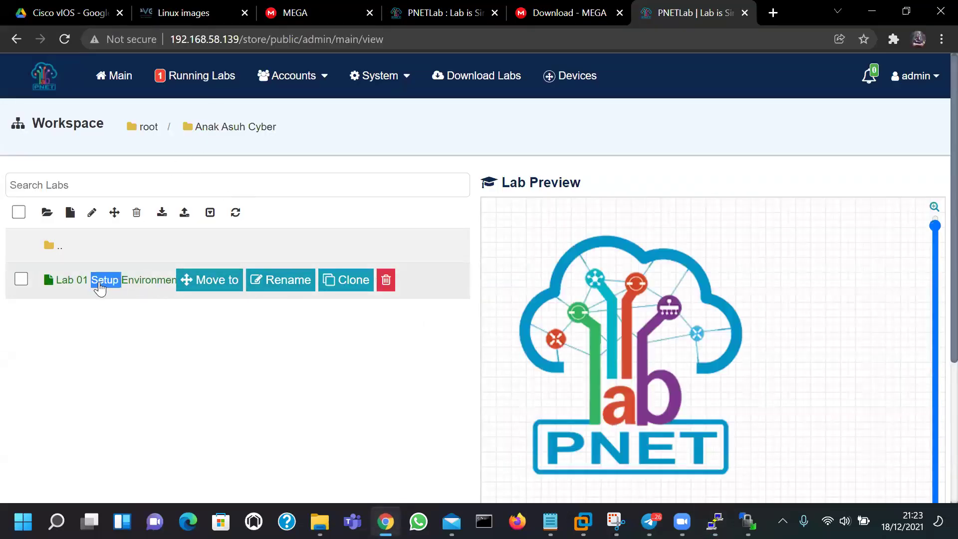
pyautogui.scroll(-4, 597, 431)
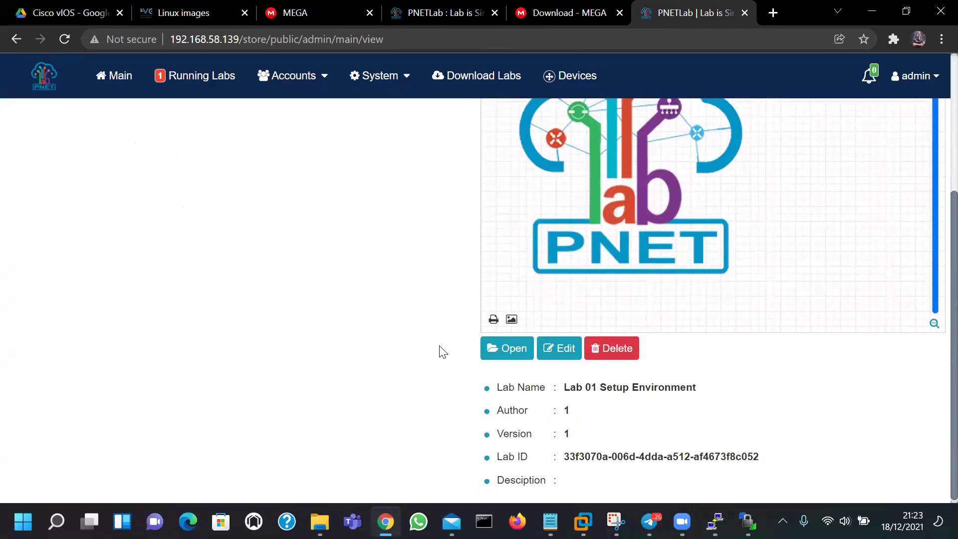
pyautogui.scroll(4, 331, 327)
pyautogui.scroll(-1, 268, 205)
pyautogui.scroll(-4, 268, 205)
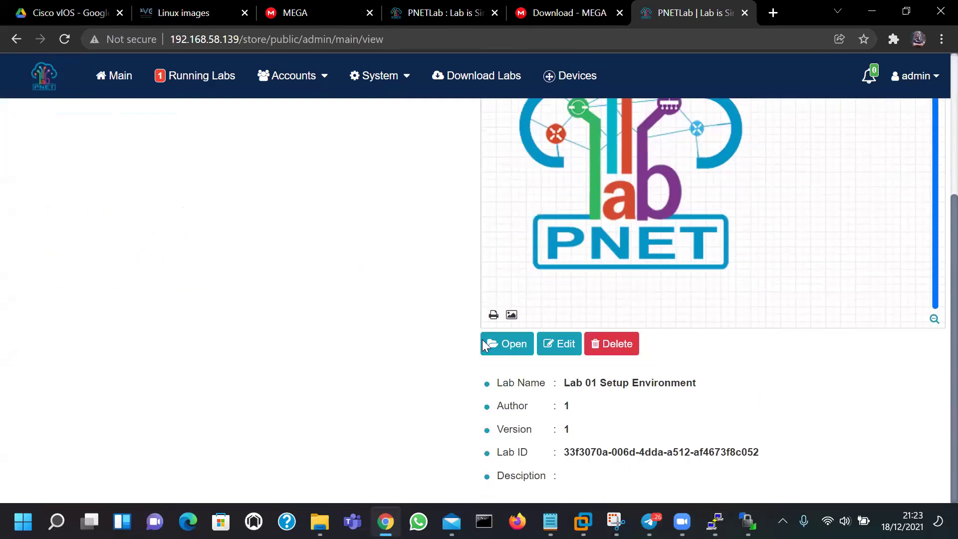
pyautogui.click(496, 342)
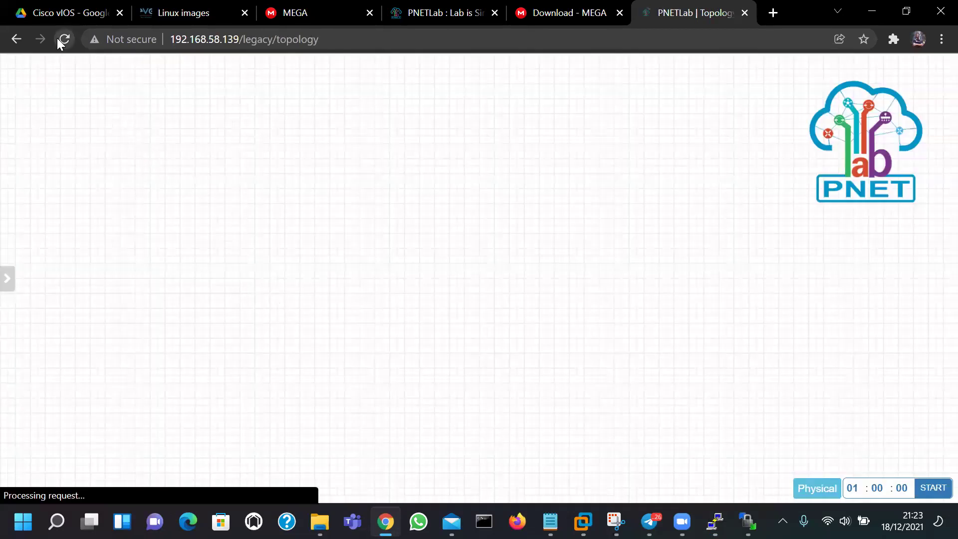
pyautogui.rightClick(206, 133)
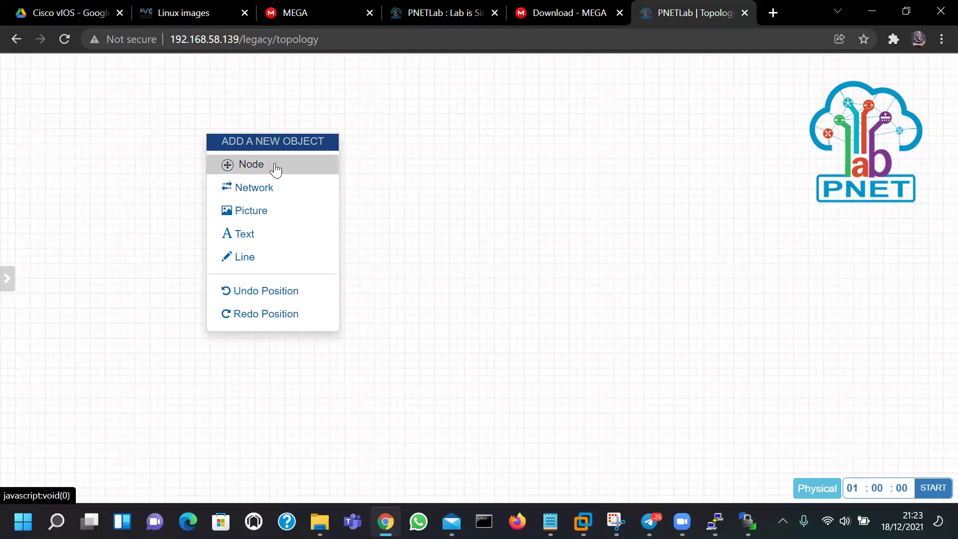
# Add a Management(Cloud0) network named INTERNET and move it toward the top-left of the canvas
pyautogui.click(263, 190)
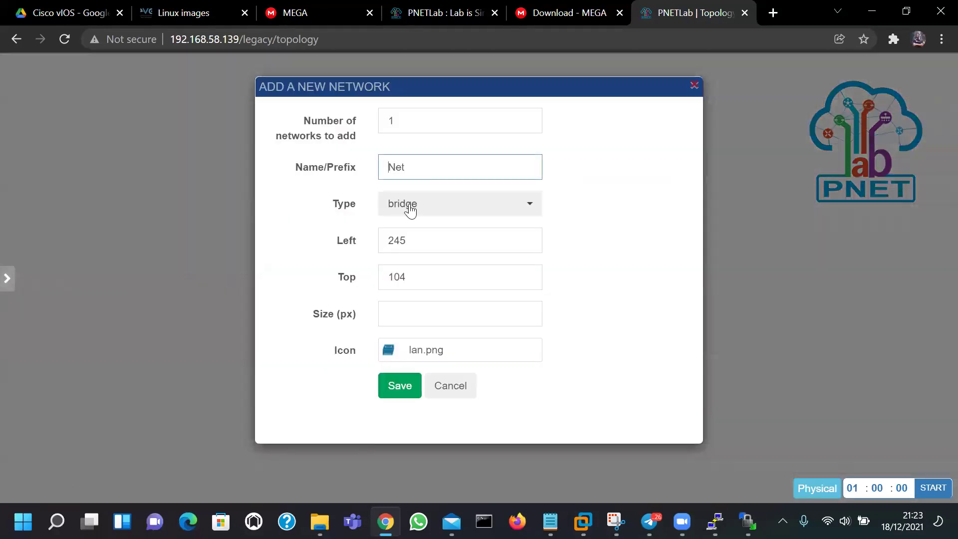
pyautogui.click(410, 207)
pyautogui.click(449, 287)
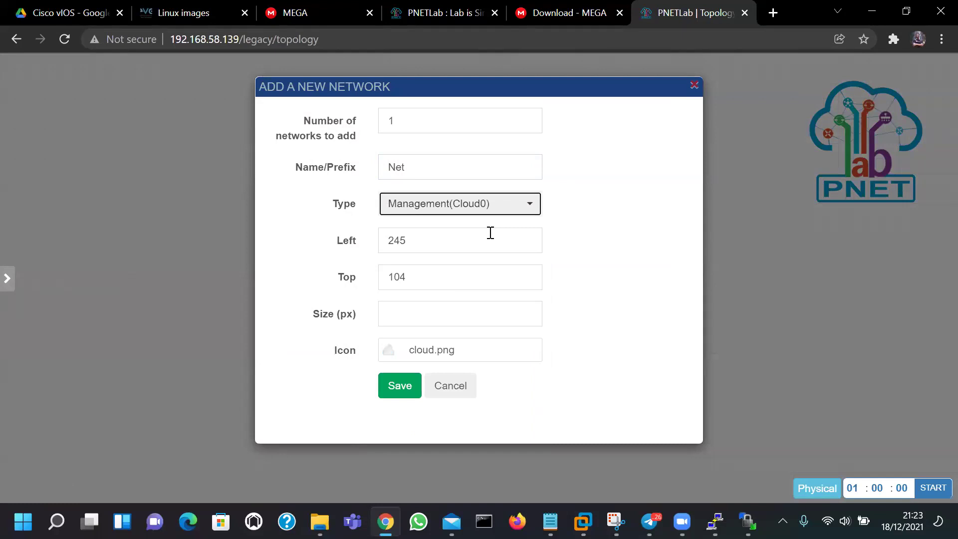
pyautogui.moveTo(435, 167); pyautogui.dragTo(366, 171)
pyautogui.write('INTERNET')
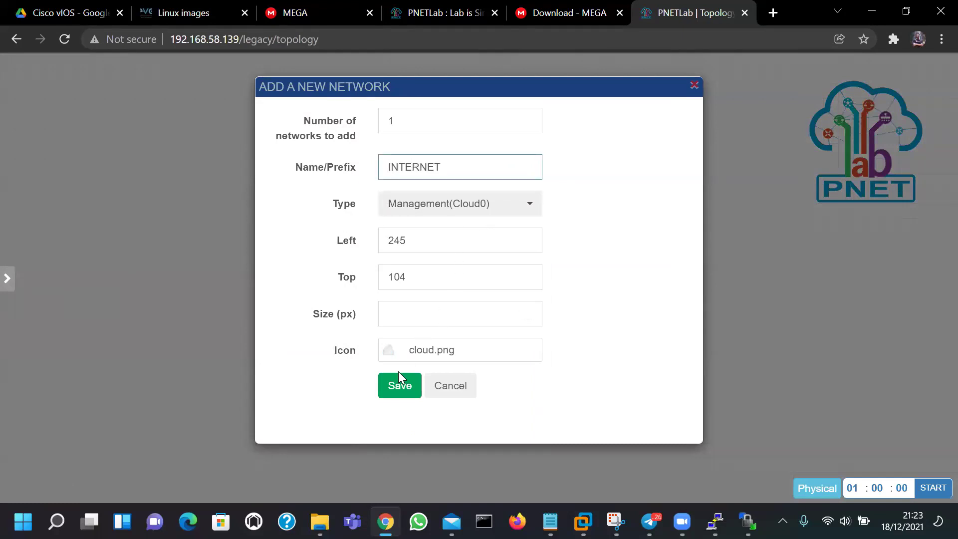
pyautogui.click(399, 383)
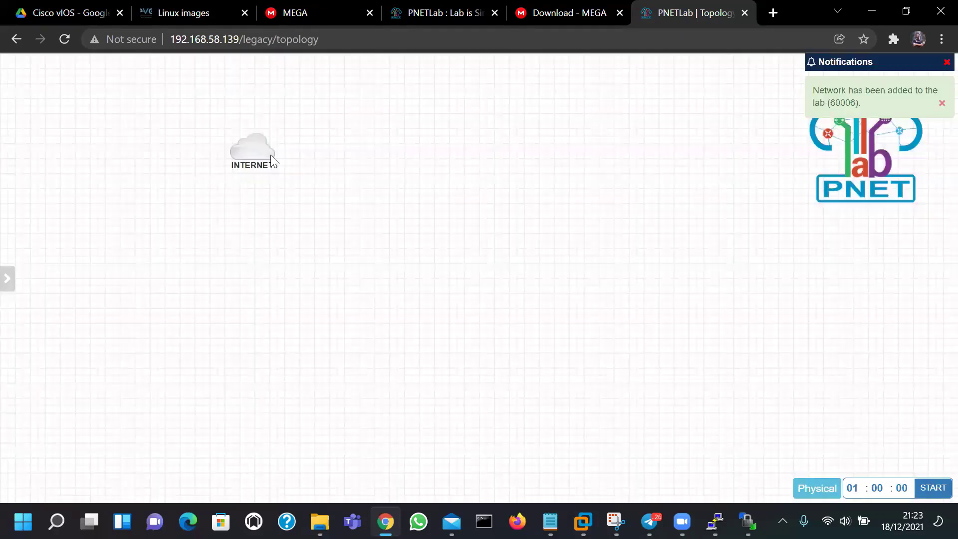
pyautogui.moveTo(270, 155); pyautogui.dragTo(142, 134)
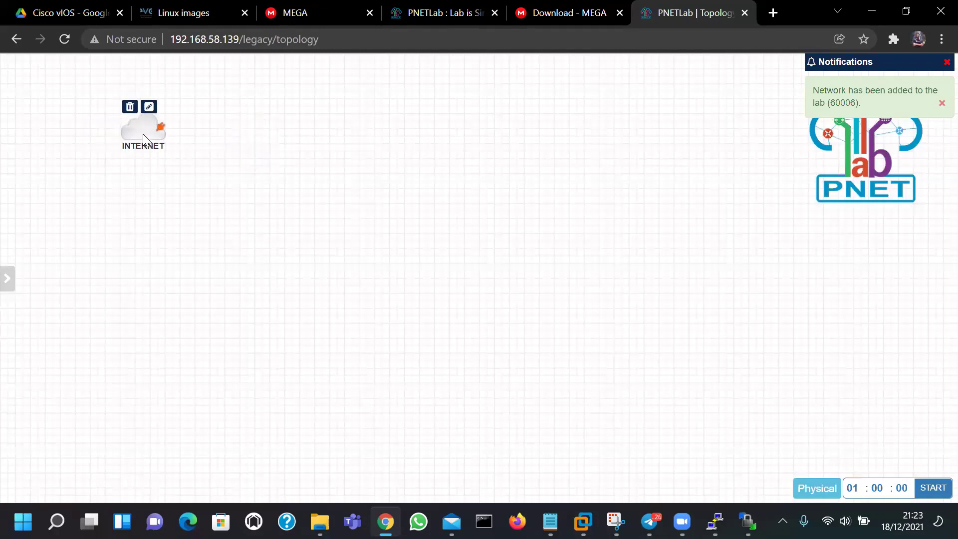
pyautogui.rightClick(266, 166)
# Add a Cisco vIOS Router node named Router
pyautogui.click(298, 194)
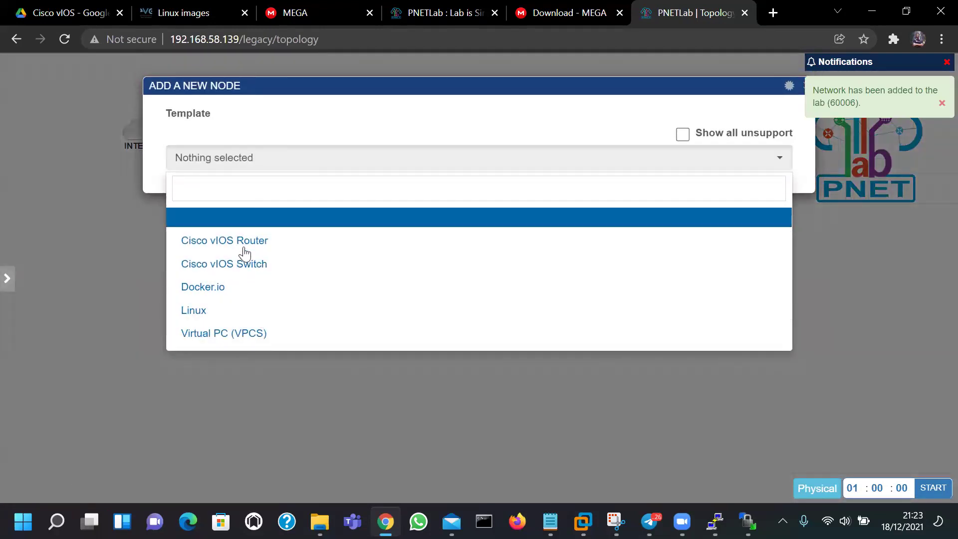
pyautogui.click(279, 242)
pyautogui.scroll(-1, 287, 252)
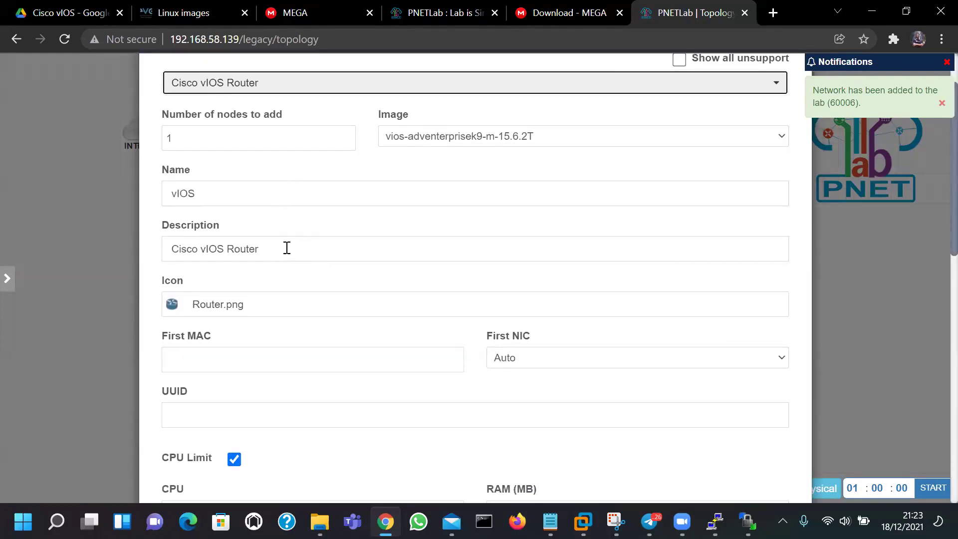
pyautogui.doubleClick(250, 197)
pyautogui.write('Router')
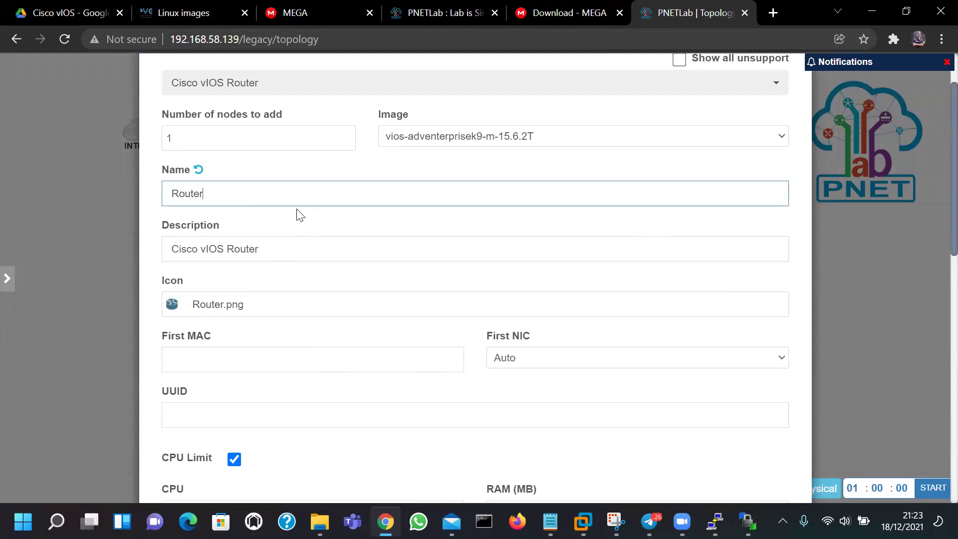
pyautogui.scroll(-12, 299, 214)
pyautogui.click(445, 457)
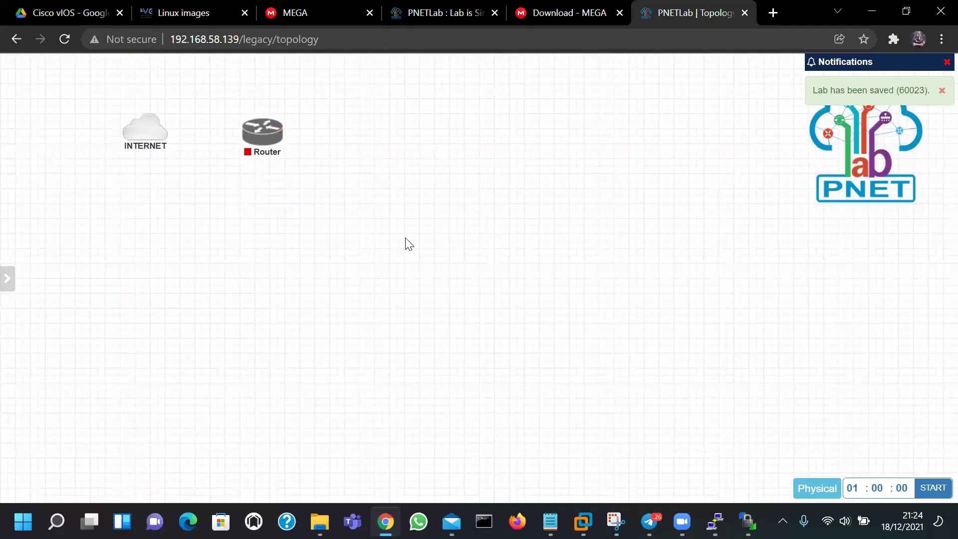
# Add a Cisco vIOS Switch node named Switch
pyautogui.rightClick(370, 209)
pyautogui.click(389, 238)
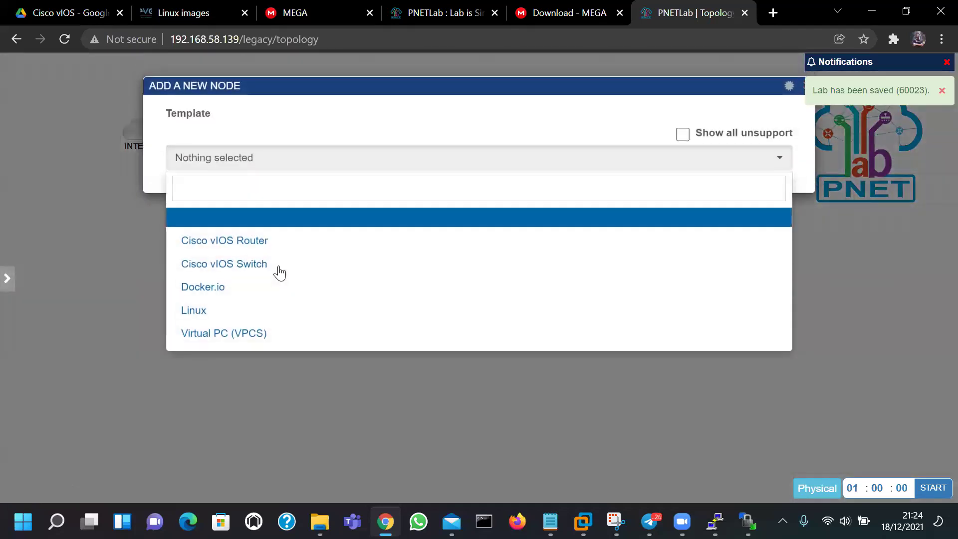
pyautogui.click(259, 264)
pyautogui.scroll(-5, 402, 291)
pyautogui.scroll(5, 379, 315)
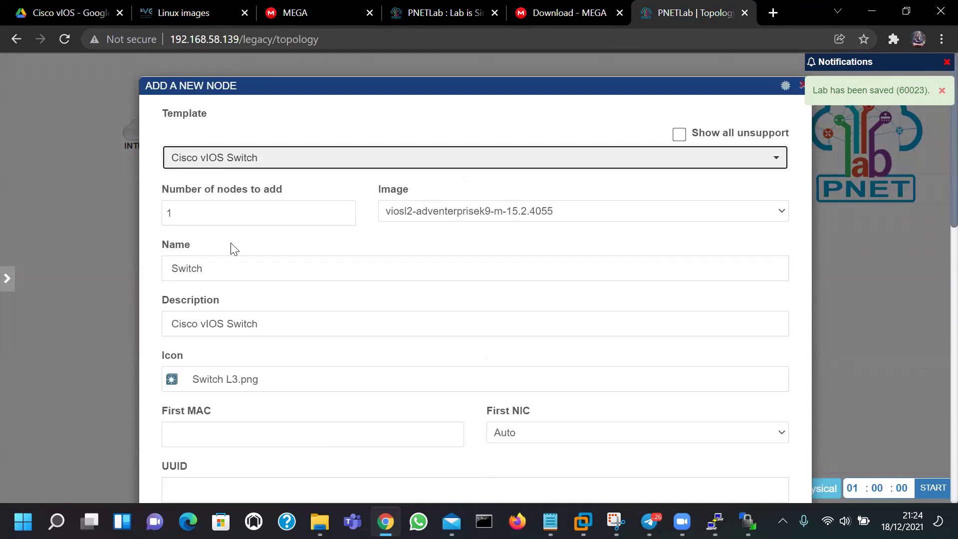
pyautogui.doubleClick(238, 274)
pyautogui.scroll(-15, 231, 265)
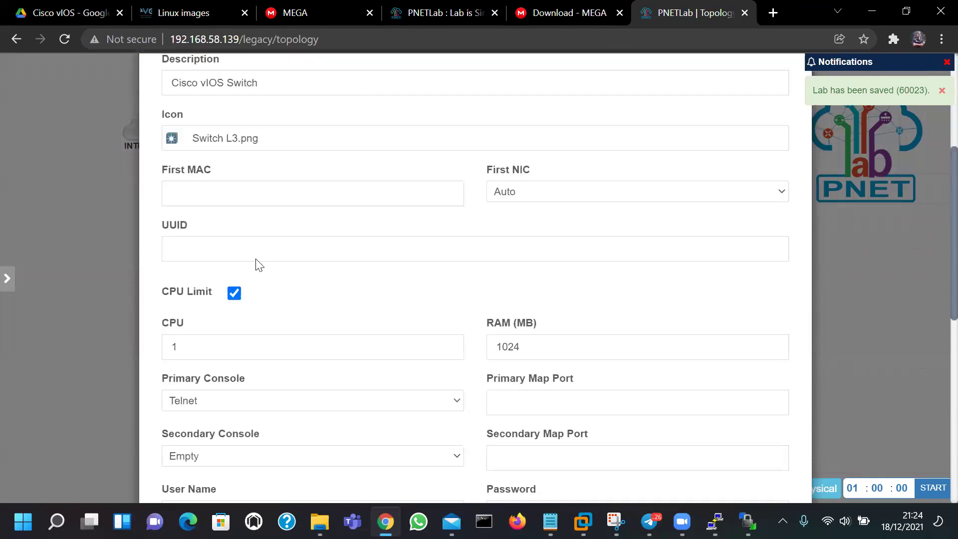
pyautogui.click(443, 455)
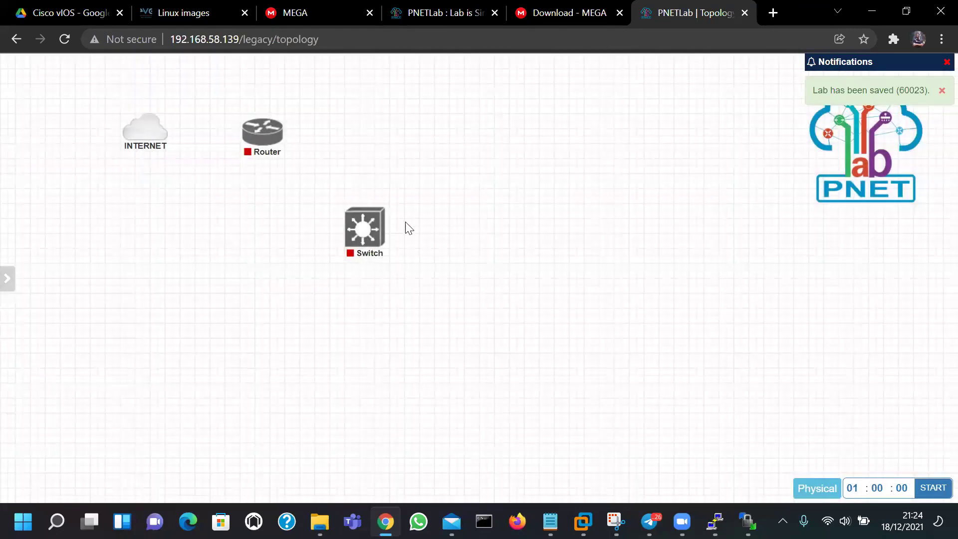
pyautogui.rightClick(482, 269)
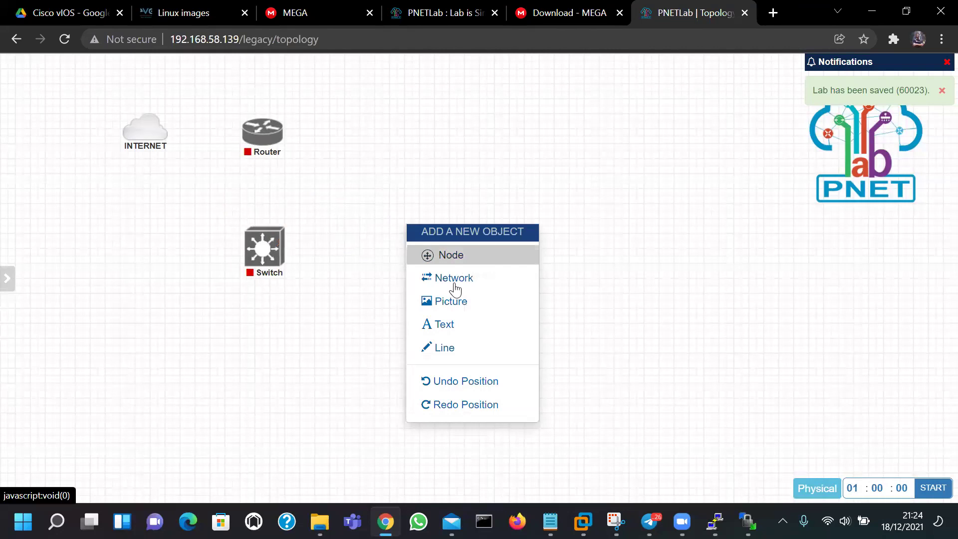
pyautogui.click(467, 261)
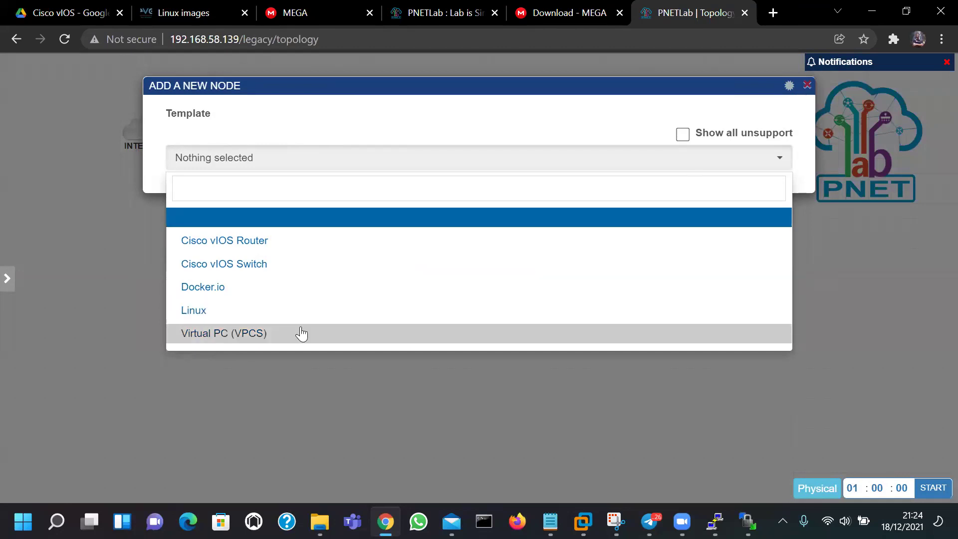
pyautogui.click(245, 381)
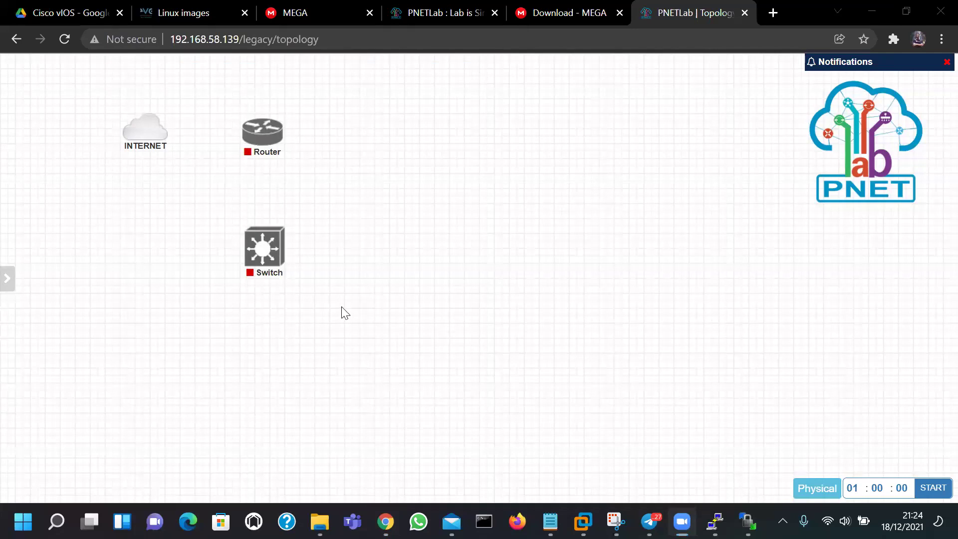
pyautogui.rightClick(417, 364)
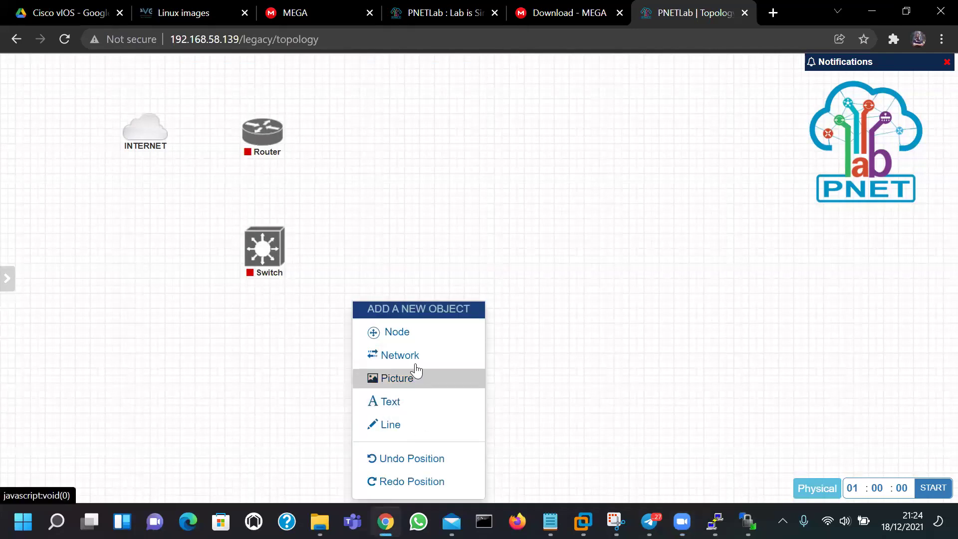
pyautogui.click(405, 332)
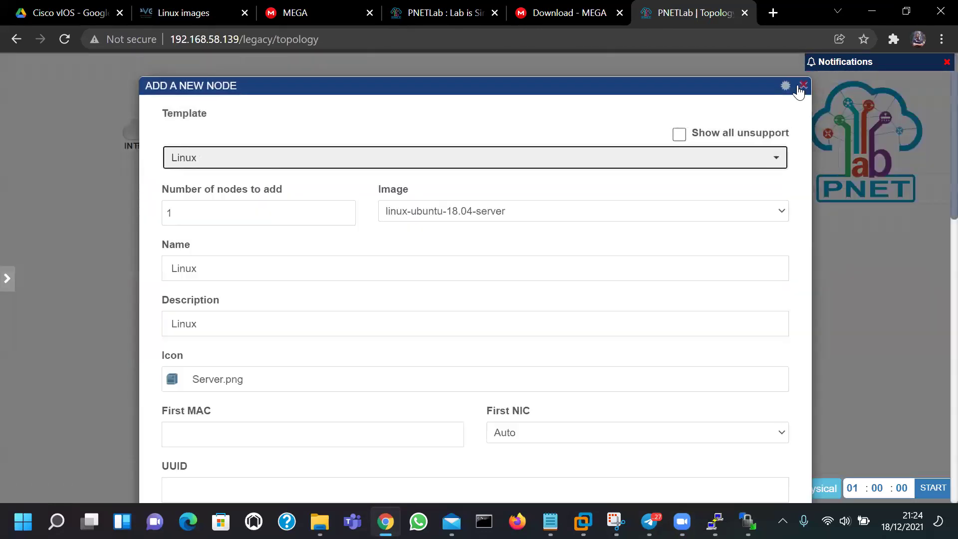
pyautogui.click(802, 88)
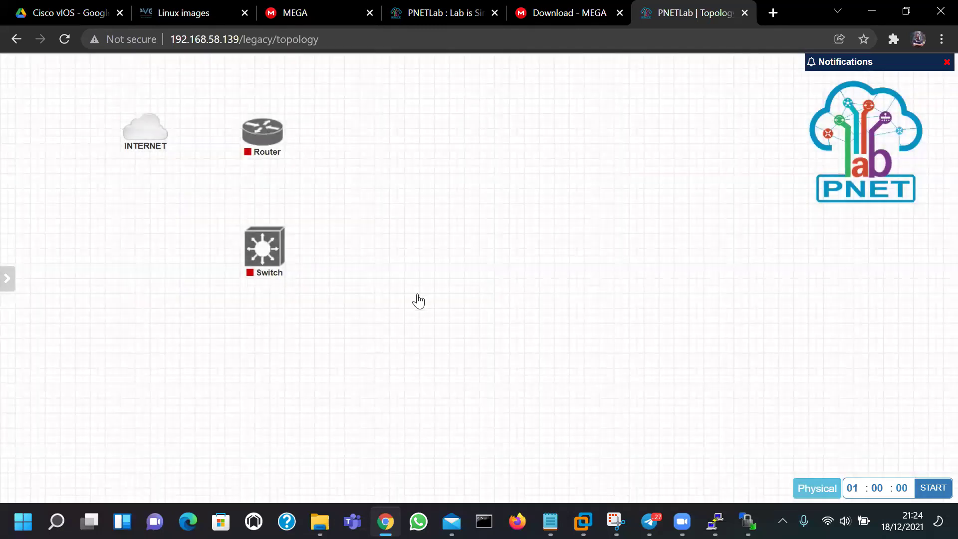
# Start a Linux node using the linux-kali-large-2019.3 image
pyautogui.rightClick(444, 299)
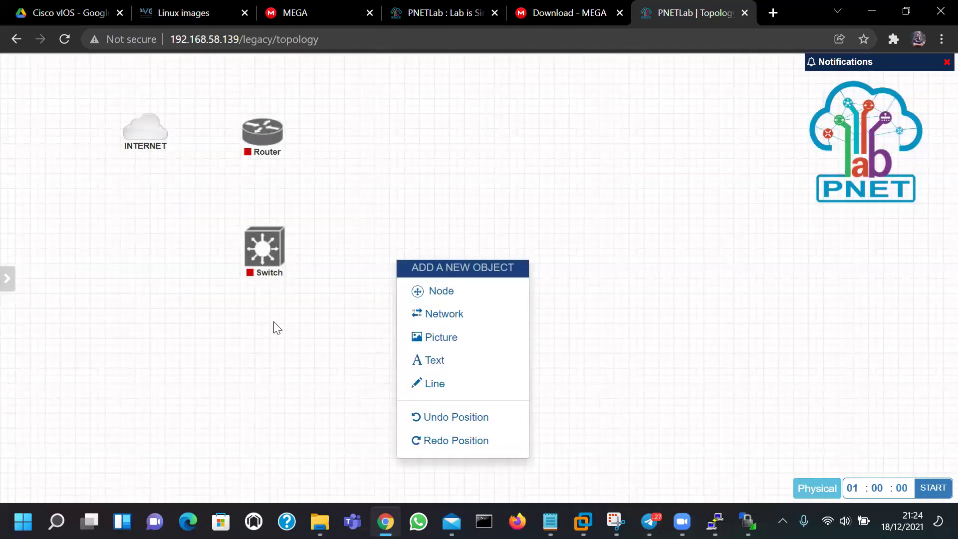
pyautogui.click(429, 289)
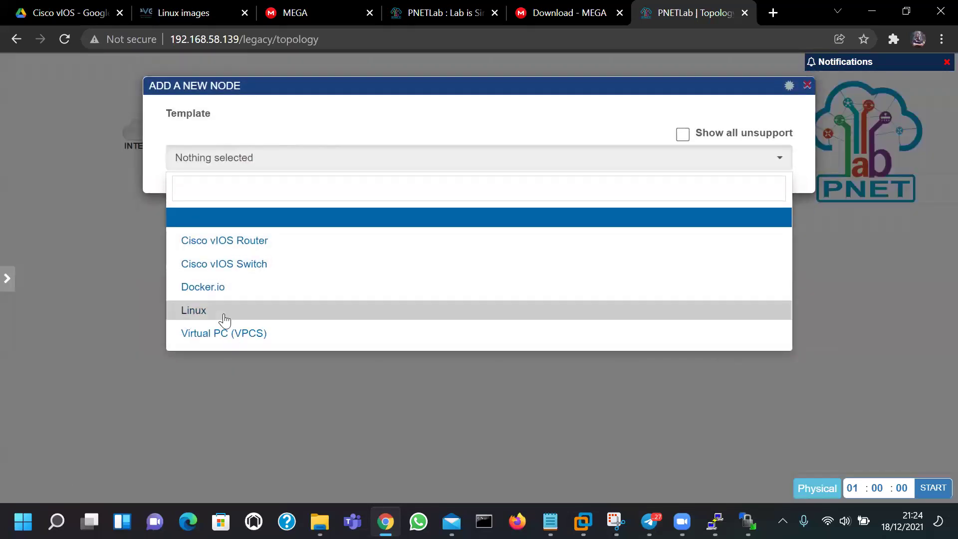
pyautogui.click(225, 312)
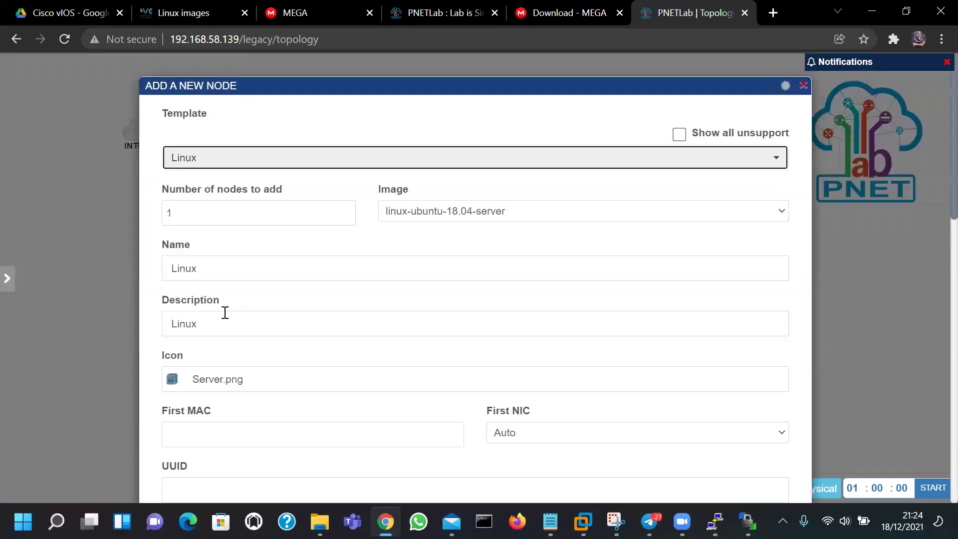
pyautogui.click(402, 277)
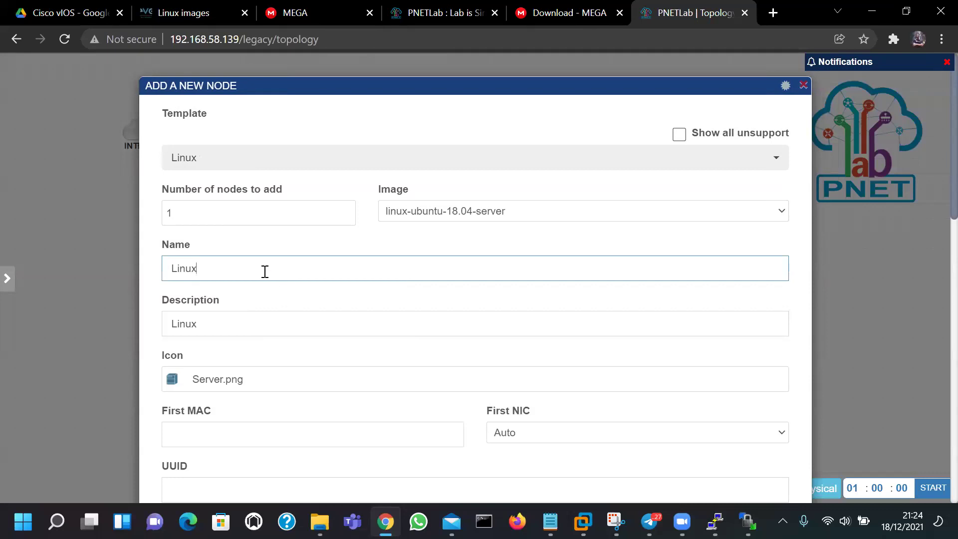
pyautogui.click(496, 218)
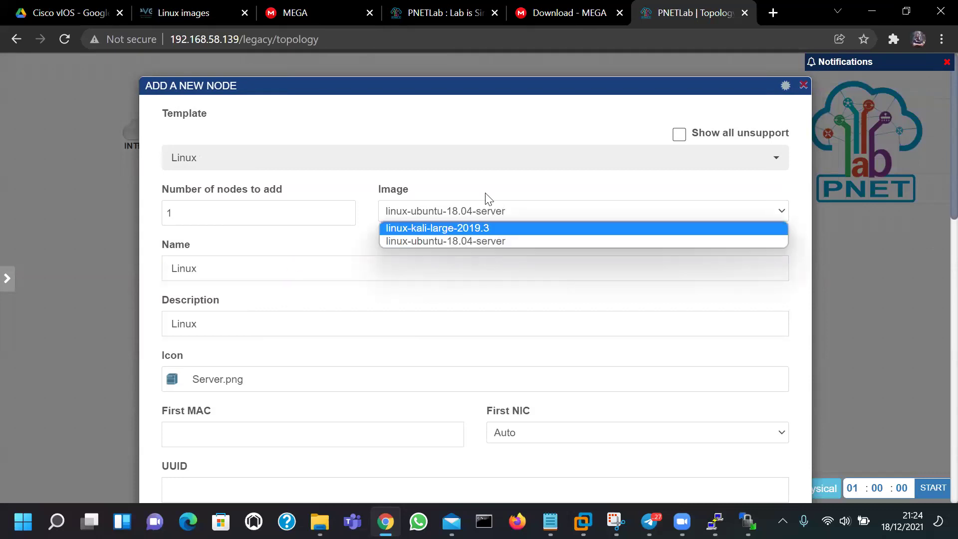
pyautogui.click(427, 228)
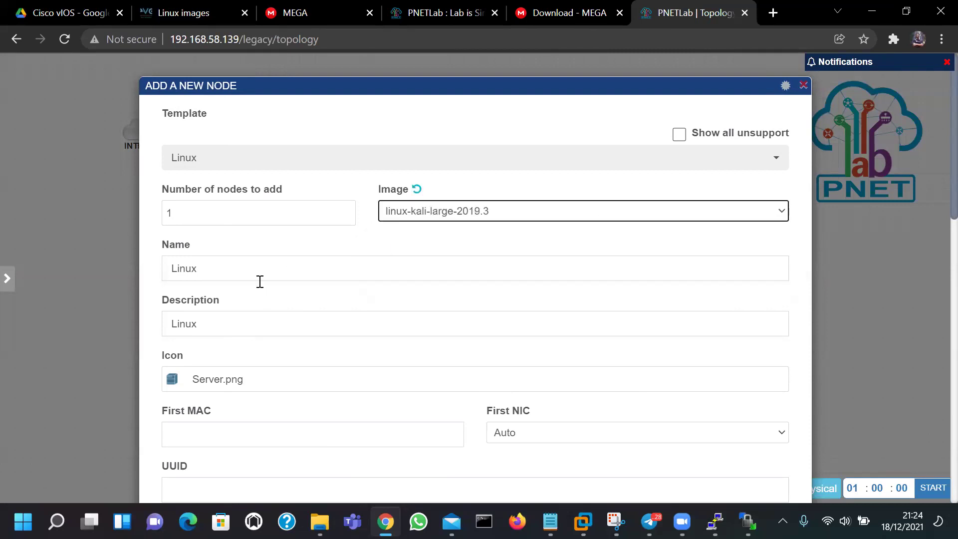
# Name the node Kali and save its settings
pyautogui.click(263, 267)
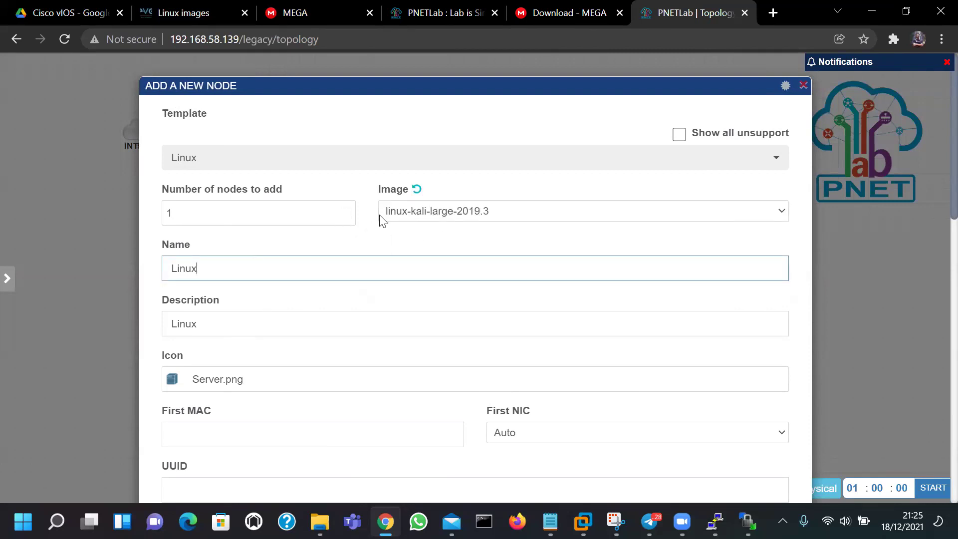
pyautogui.doubleClick(385, 267)
pyautogui.write('Kali')
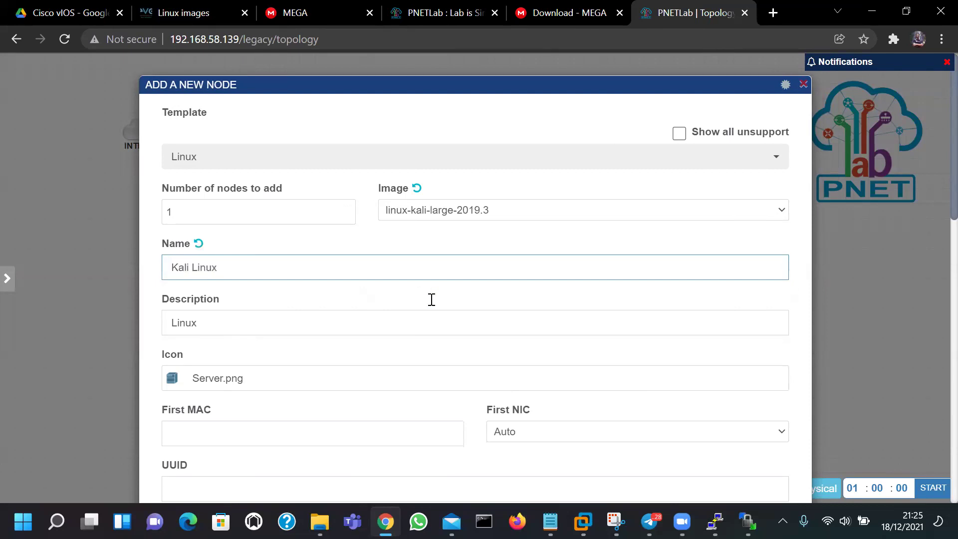
pyautogui.scroll(-15, 430, 298)
pyautogui.click(444, 456)
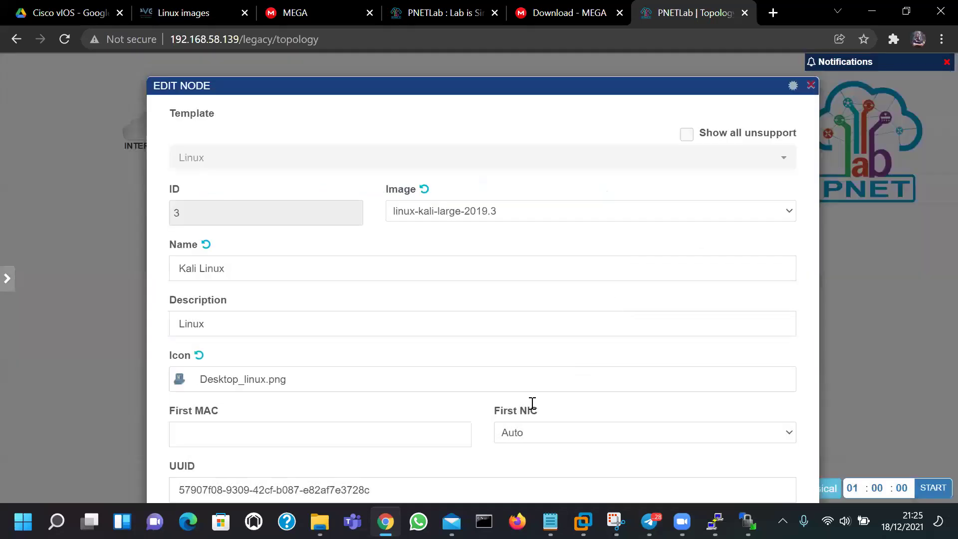
pyautogui.scroll(-10, 483, 384)
pyautogui.press('Return')
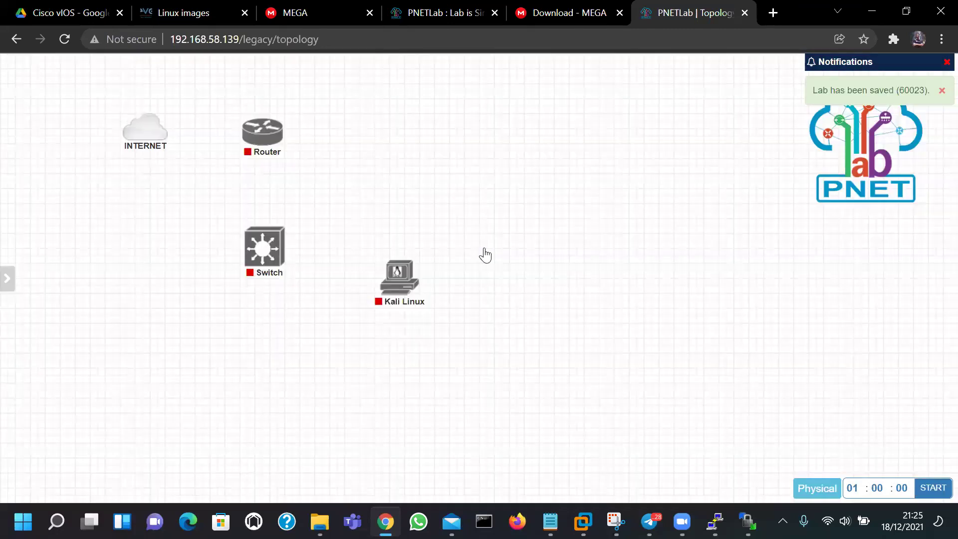
pyautogui.click(485, 255)
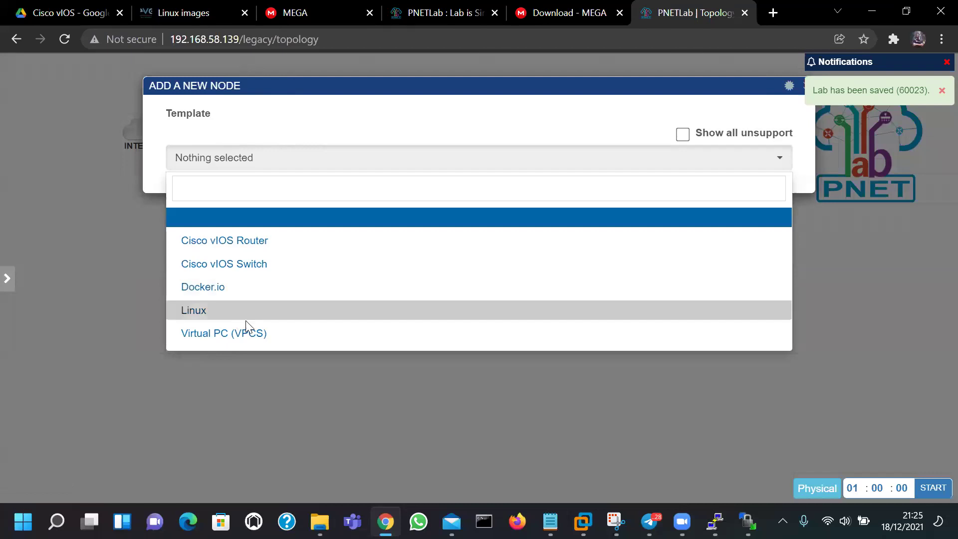
# Add a Linux node on the linux-ubuntu-18.04-server image, keeping the default name Linux
pyautogui.click(243, 315)
pyautogui.click(465, 214)
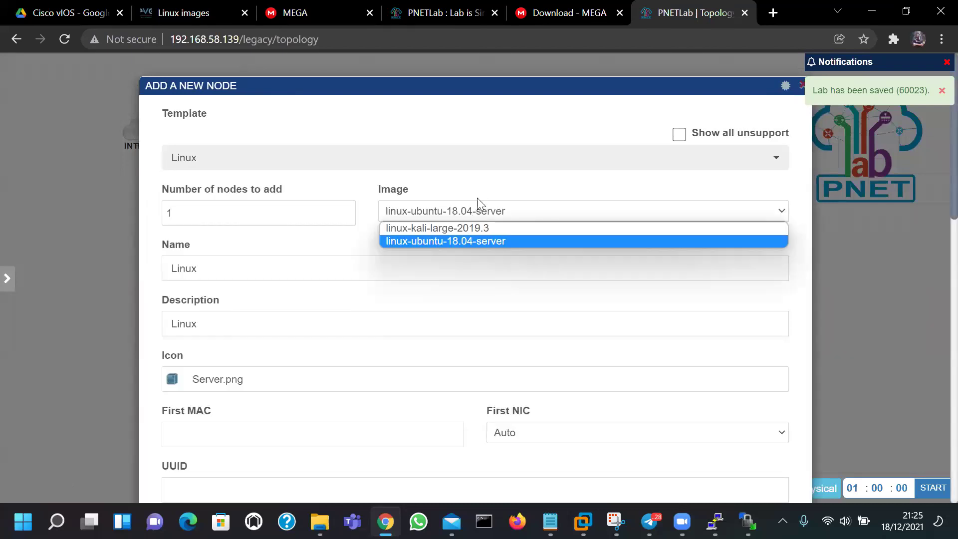
pyautogui.click(502, 239)
pyautogui.scroll(-15, 512, 251)
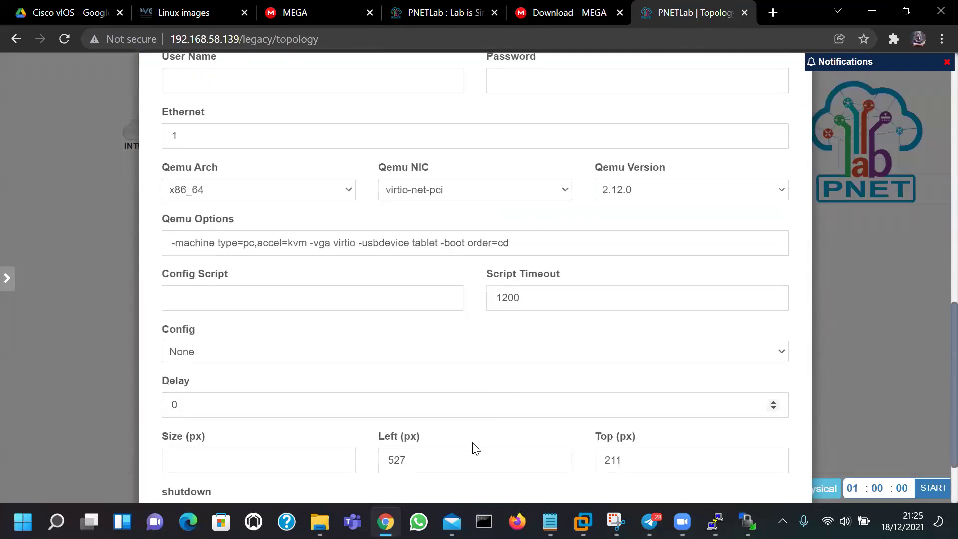
pyautogui.scroll(-1, 493, 421)
pyautogui.click(446, 456)
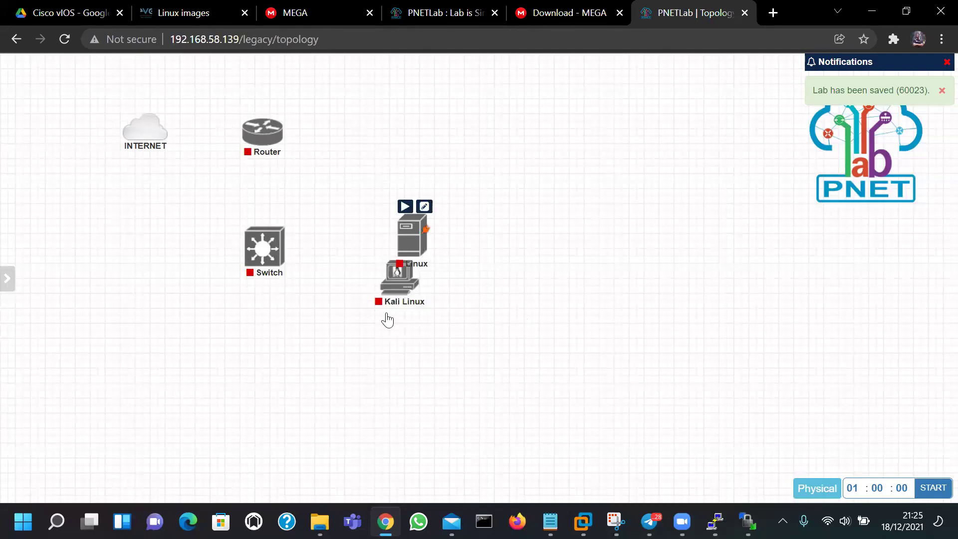
# Arrange Linux and Kali Linux lower on the canvas and nudge INTERNET and Router into place
pyautogui.moveTo(411, 235); pyautogui.dragTo(180, 317)
pyautogui.moveTo(399, 277); pyautogui.dragTo(374, 335)
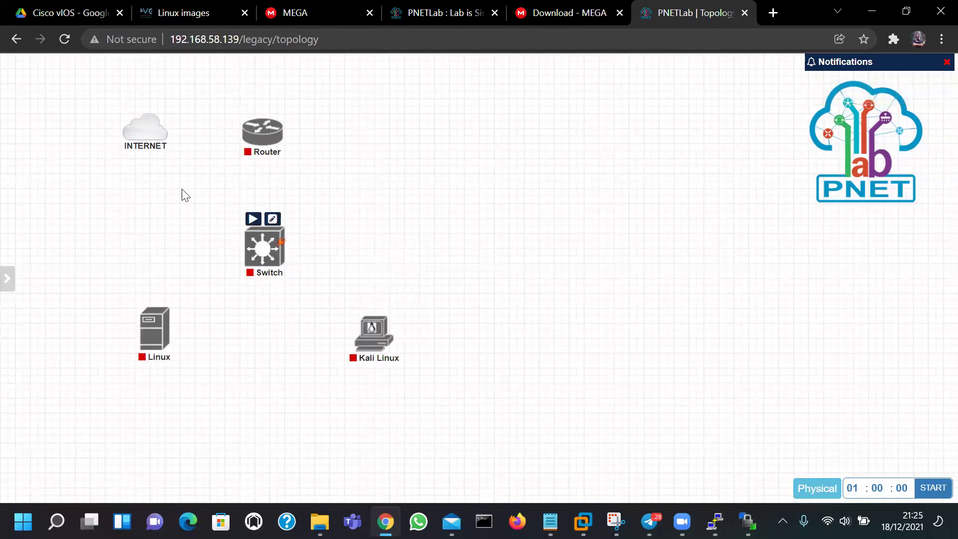
pyautogui.moveTo(152, 143); pyautogui.dragTo(139, 142)
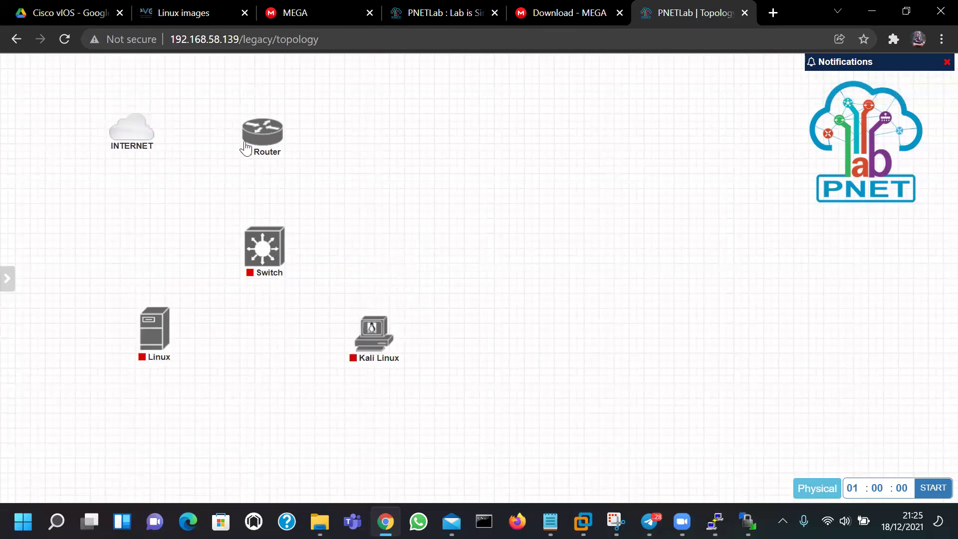
pyautogui.moveTo(260, 141); pyautogui.dragTo(263, 139)
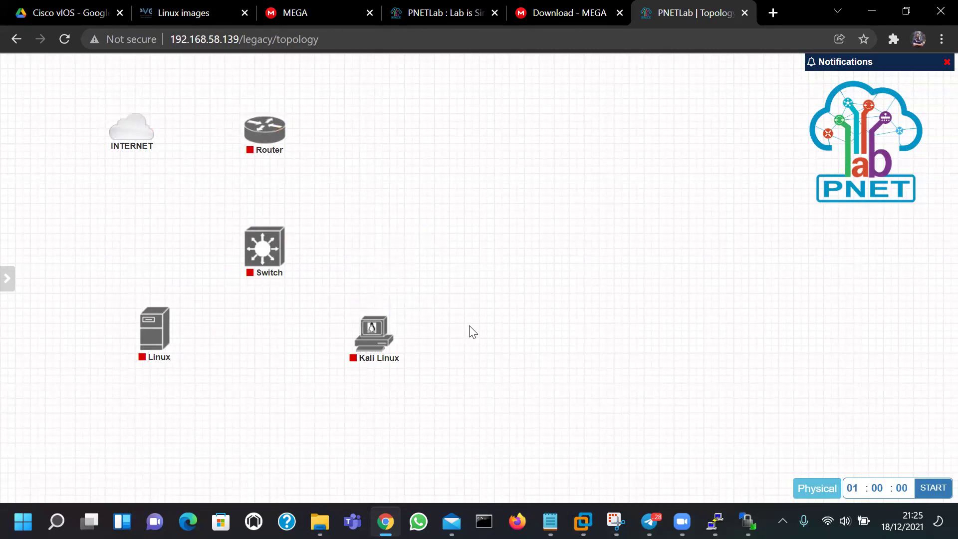
pyautogui.moveTo(376, 342); pyautogui.dragTo(374, 342)
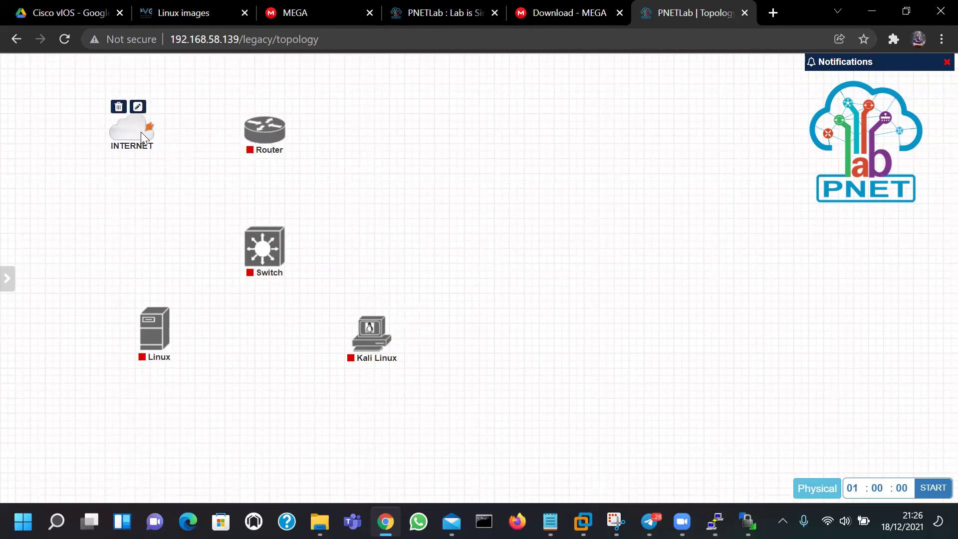
# Connect the INTERNET cloud to the Router's Gi0/0 interface
pyautogui.moveTo(152, 131); pyautogui.dragTo(250, 132)
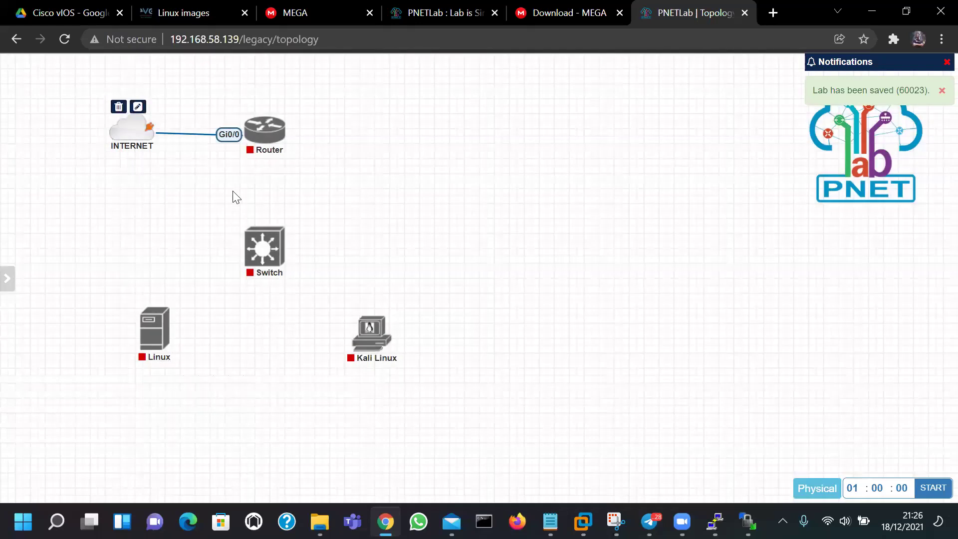
pyautogui.moveTo(280, 146)
pyautogui.moveTo(281, 130); pyautogui.dragTo(308, 257)
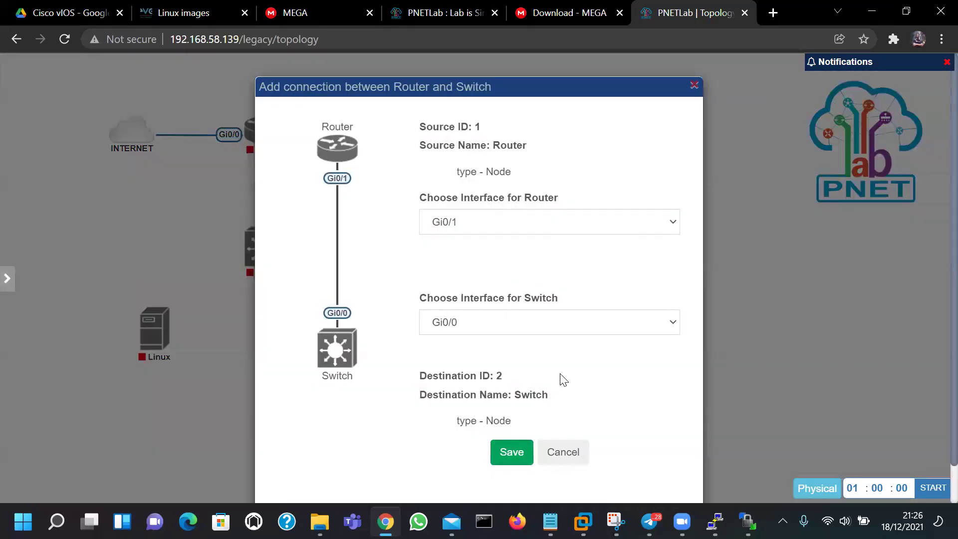
# Link Router Gi0/1 to Switch Gi0/0, Switch Gi0/1 to Linux e0, and Switch Gi0/2 to Kali Linux e0
pyautogui.scroll(-1, 514, 441)
pyautogui.scroll(1, 504, 429)
pyautogui.click(501, 450)
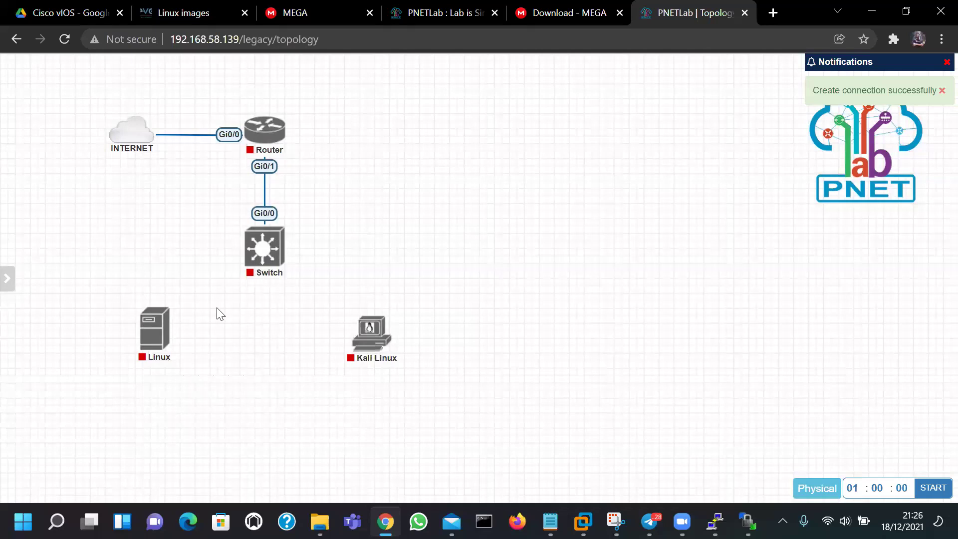
pyautogui.moveTo(262, 219); pyautogui.dragTo(157, 327)
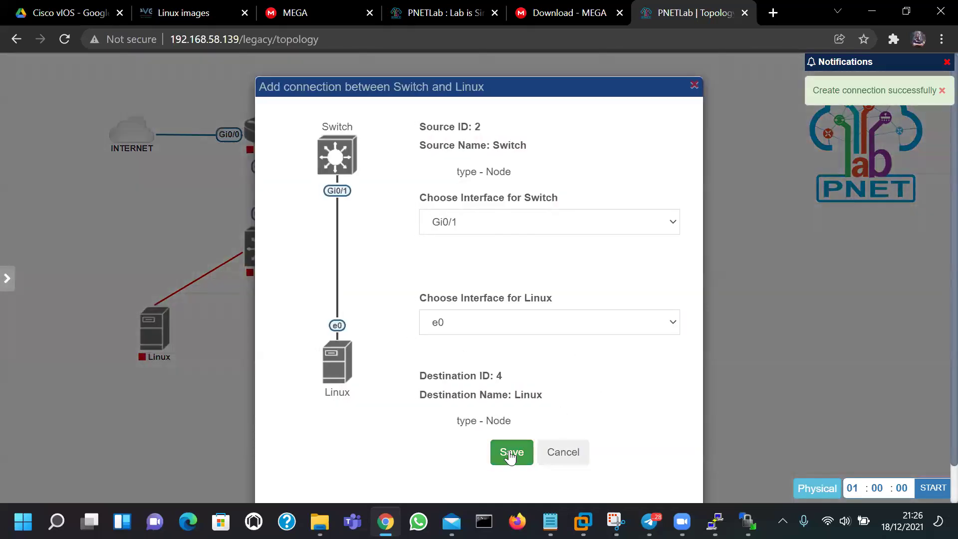
pyautogui.click(510, 451)
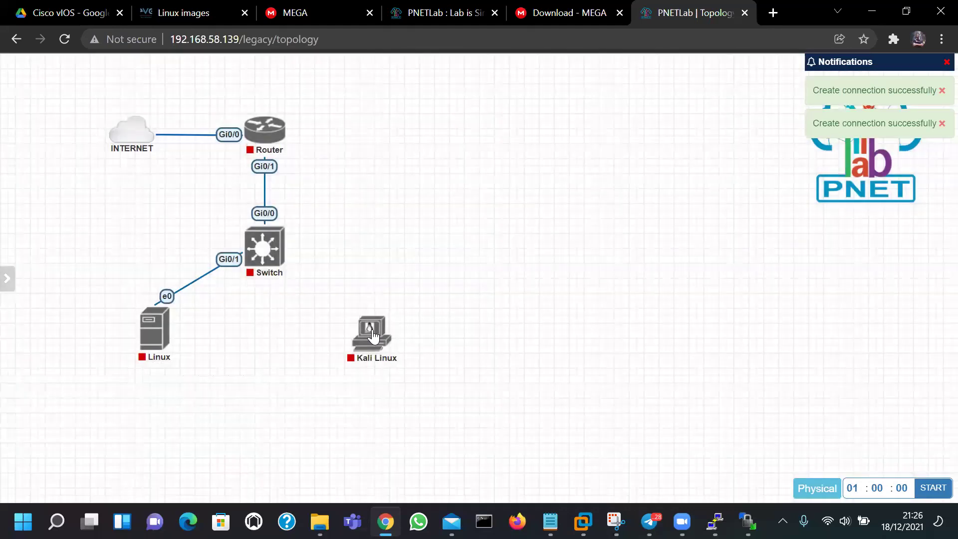
pyautogui.moveTo(263, 219); pyautogui.dragTo(377, 330)
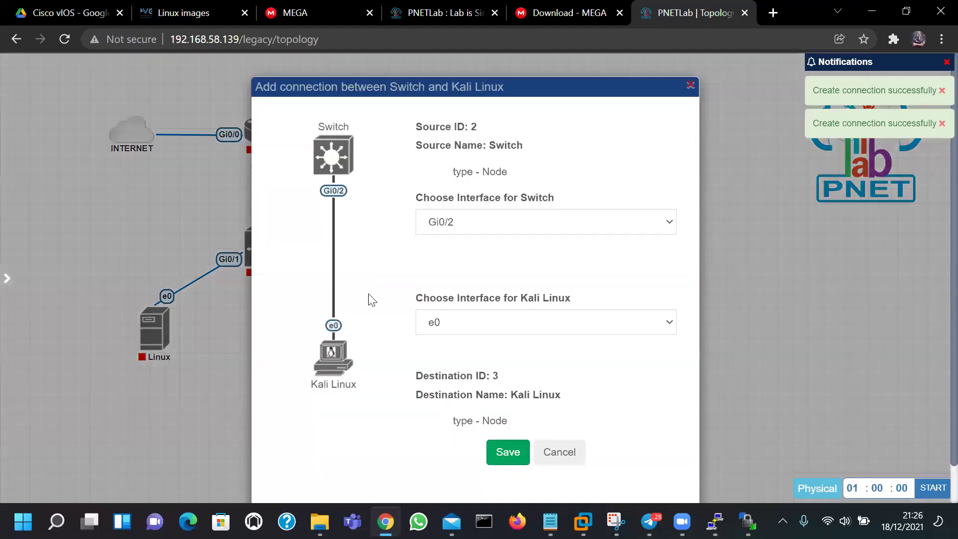
pyautogui.click(518, 453)
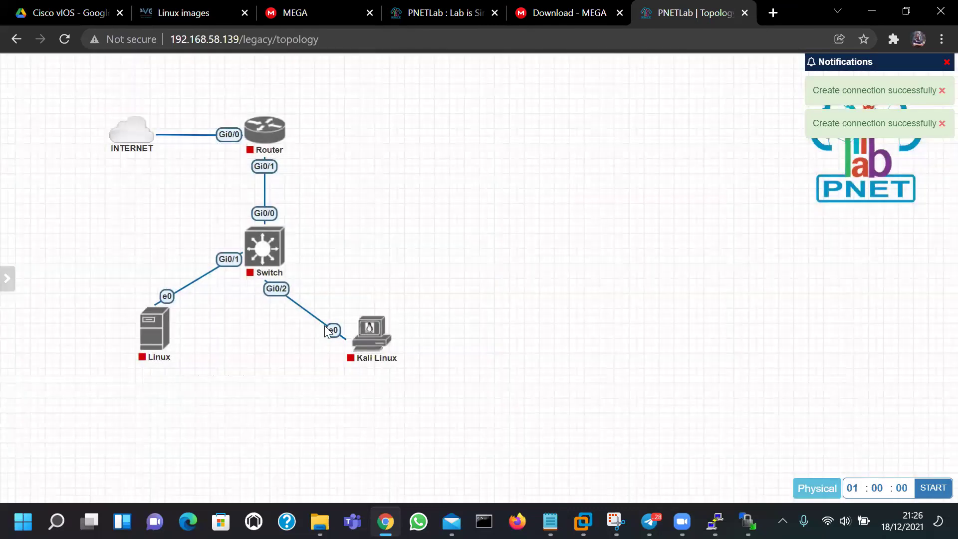
# Move the Kali Linux node slightly up
pyautogui.rightClick(277, 290)
pyautogui.click(391, 306)
pyautogui.moveTo(385, 335); pyautogui.dragTo(393, 322)
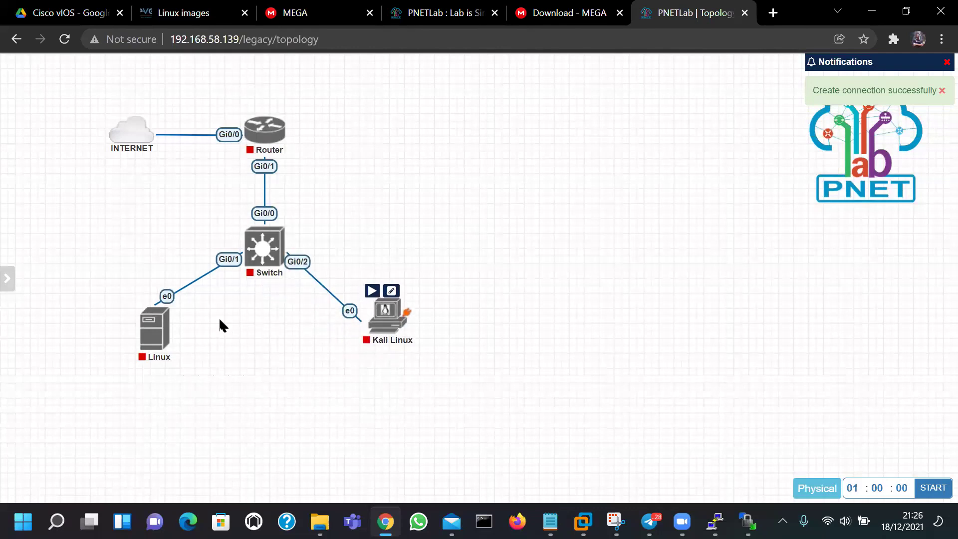
# Place Kali Linux at the lower left and Linux at the lower right of the Switch
pyautogui.moveTo(155, 332); pyautogui.dragTo(418, 243)
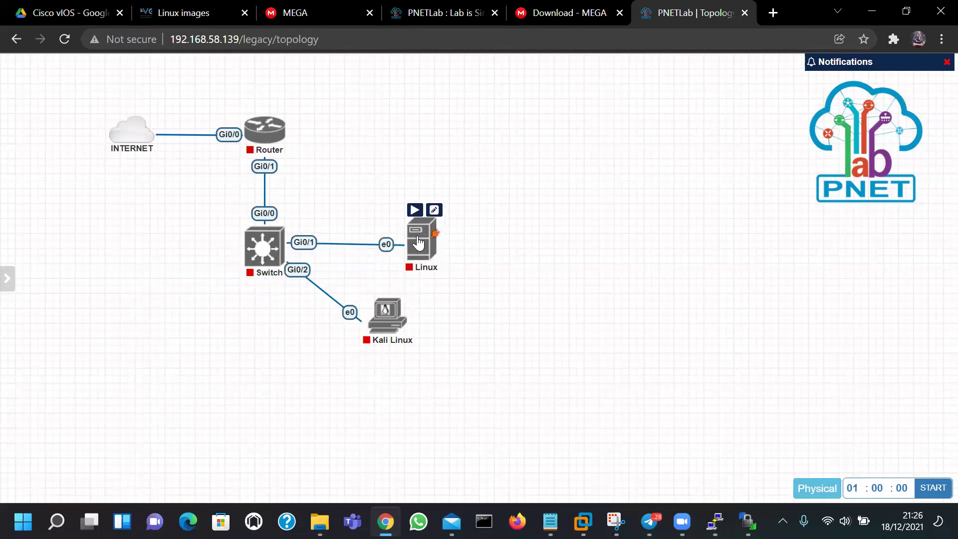
pyautogui.moveTo(387, 314); pyautogui.dragTo(146, 312)
pyautogui.moveTo(429, 252); pyautogui.dragTo(374, 319)
# Delete the Switch–Linux link and redraw it as Switch Gi0/1 to Linux e0
pyautogui.rightClick(360, 292)
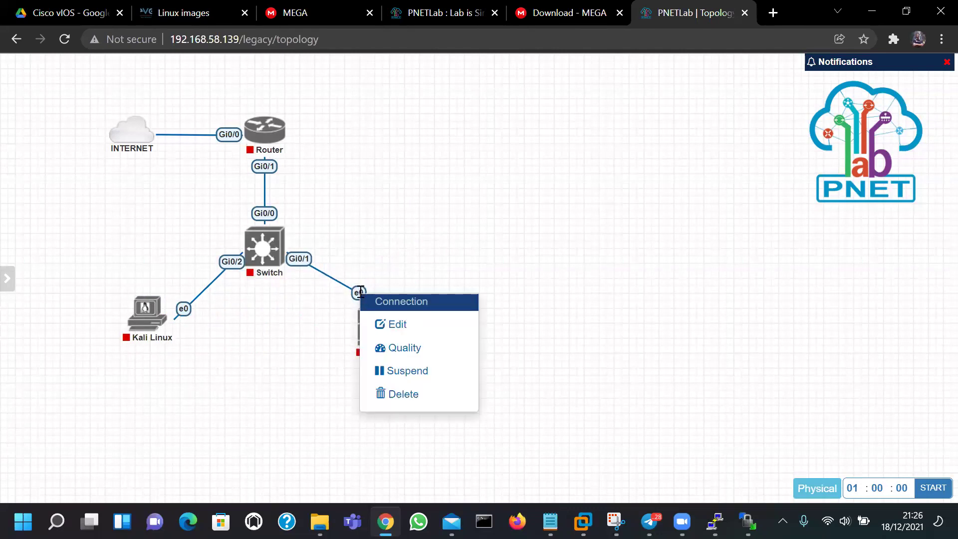
pyautogui.click(400, 395)
pyautogui.moveTo(384, 320); pyautogui.dragTo(264, 247)
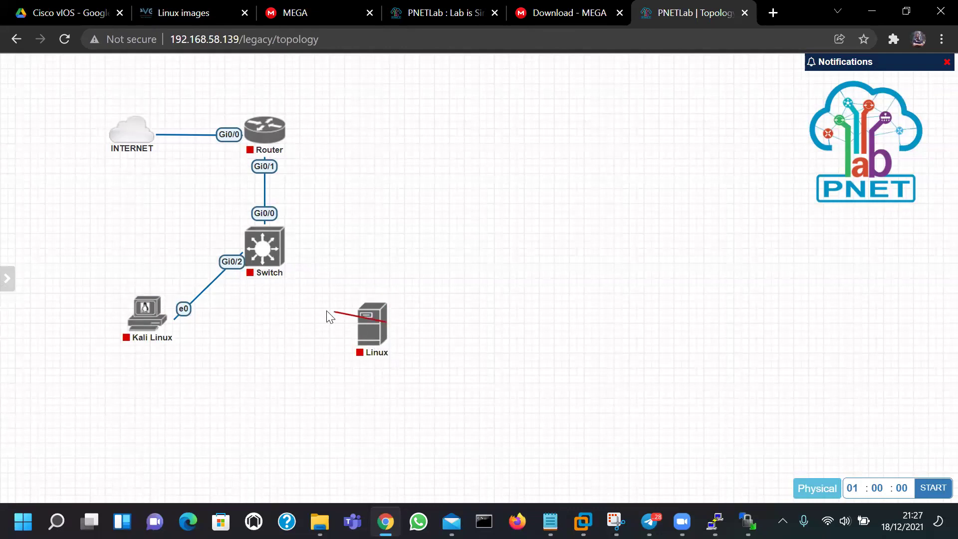
pyautogui.click(511, 451)
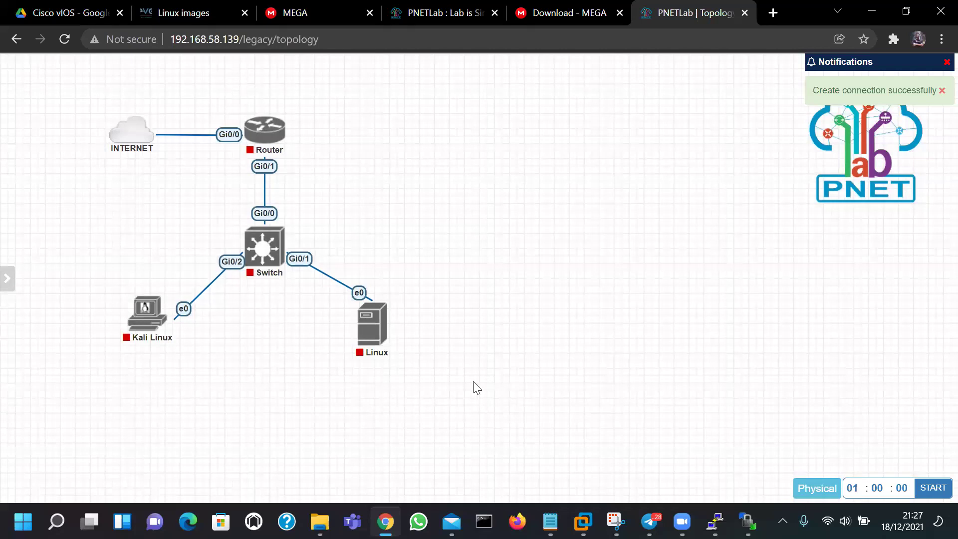
pyautogui.moveTo(280, 136)
pyautogui.moveTo(9, 305)
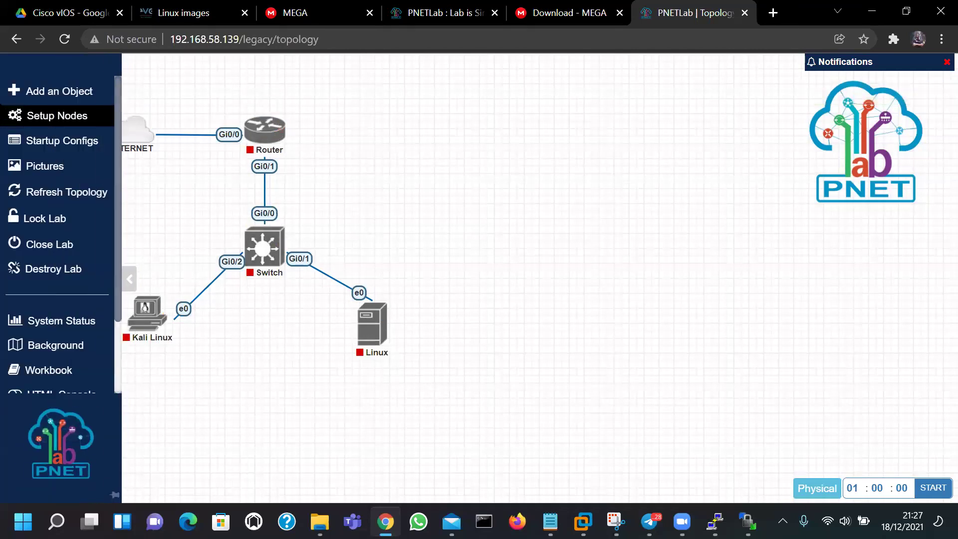
# Start all nodes in the lab from the sidebar's Setup Nodes menu
pyautogui.click(41, 119)
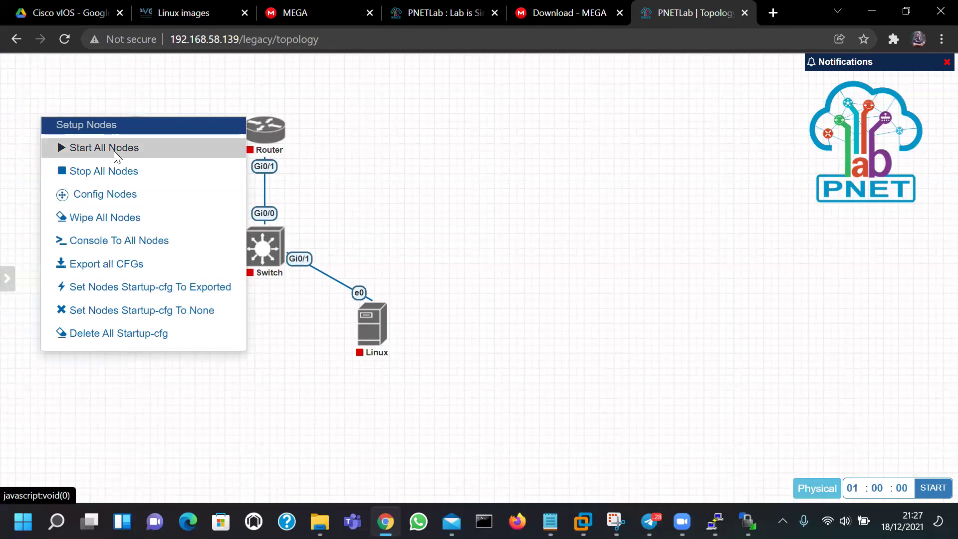
pyautogui.click(103, 150)
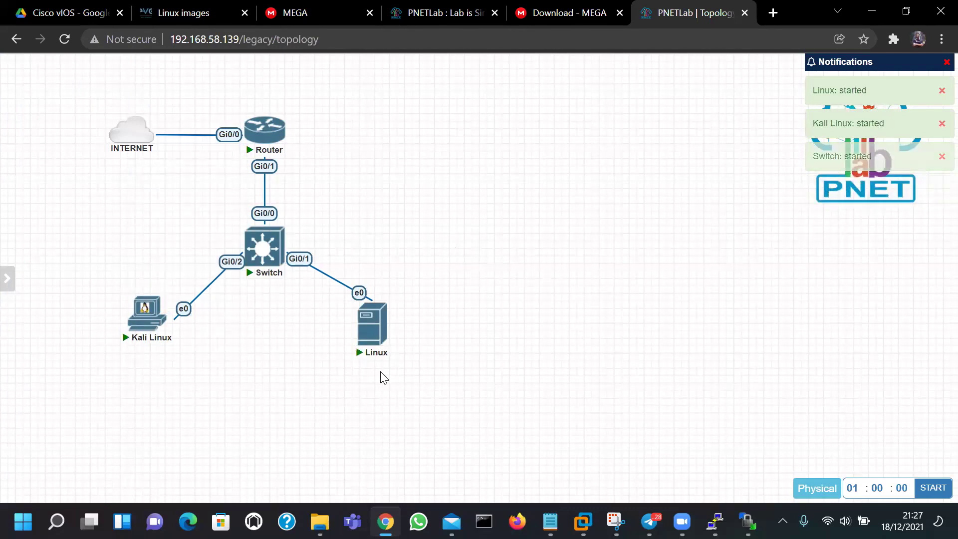
pyautogui.moveTo(282, 146)
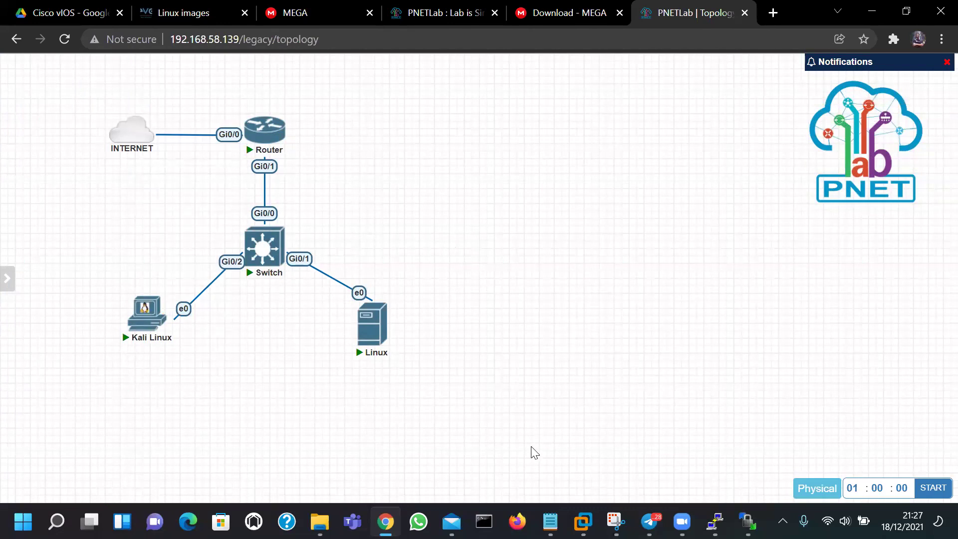
# Select the Eve-NG Windows Client Pack line in the setup notes, then open the Router's console
pyautogui.hotkey('alt', 'Tab')
pyautogui.moveTo(28, 211); pyautogui.dragTo(287, 216)
pyautogui.click(508, 273)
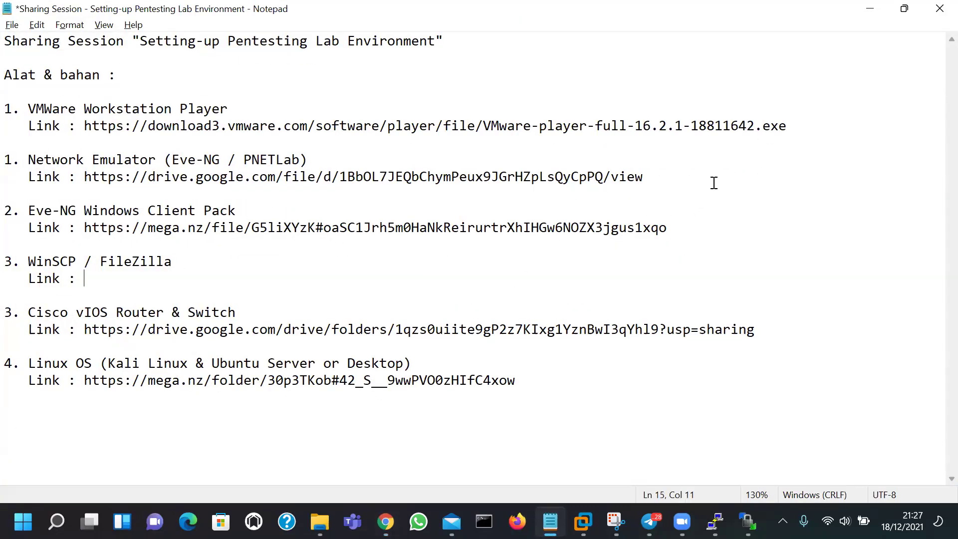
pyautogui.hotkey('alt', 'Tab')
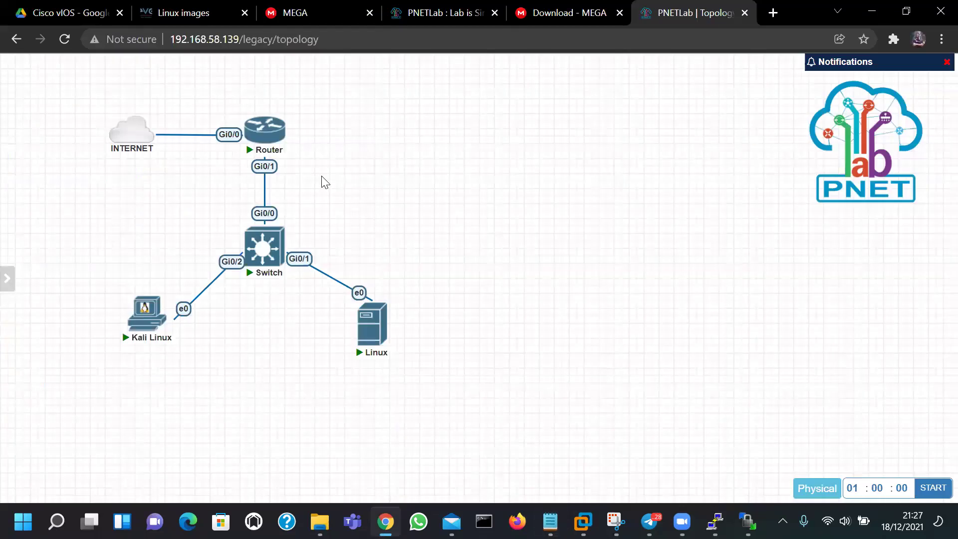
pyautogui.click(258, 139)
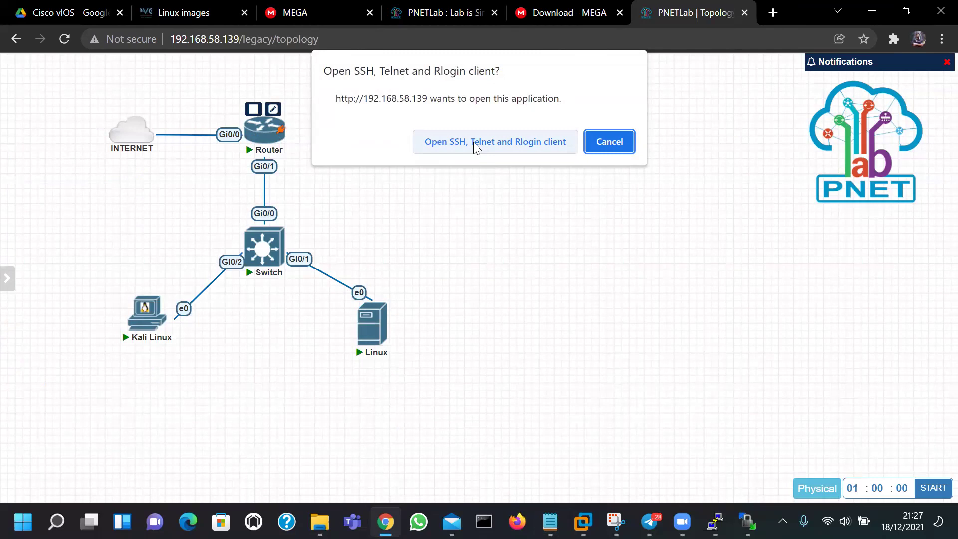
# Allow the telnet client for the Router, then open the Switch's terminal console
pyautogui.click(475, 144)
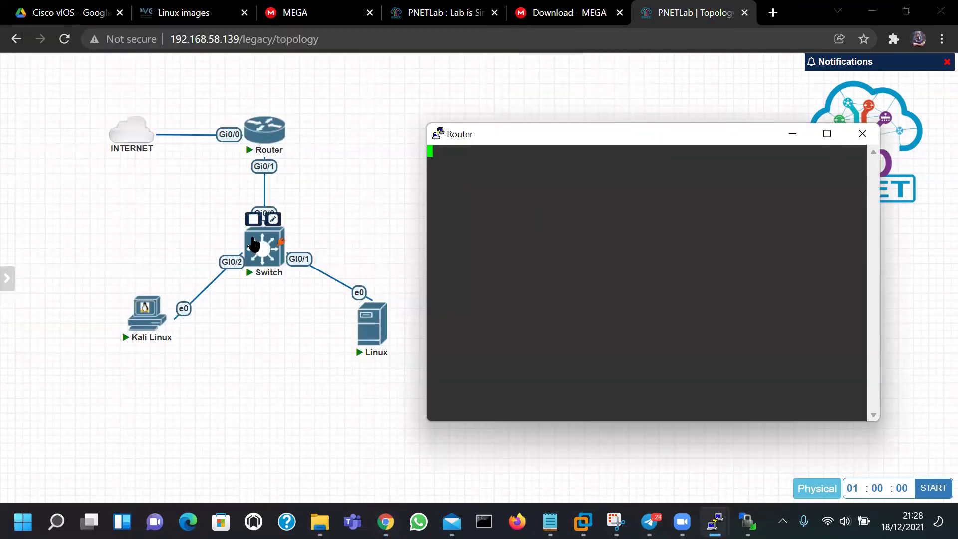
pyautogui.click(254, 244)
pyautogui.click(453, 145)
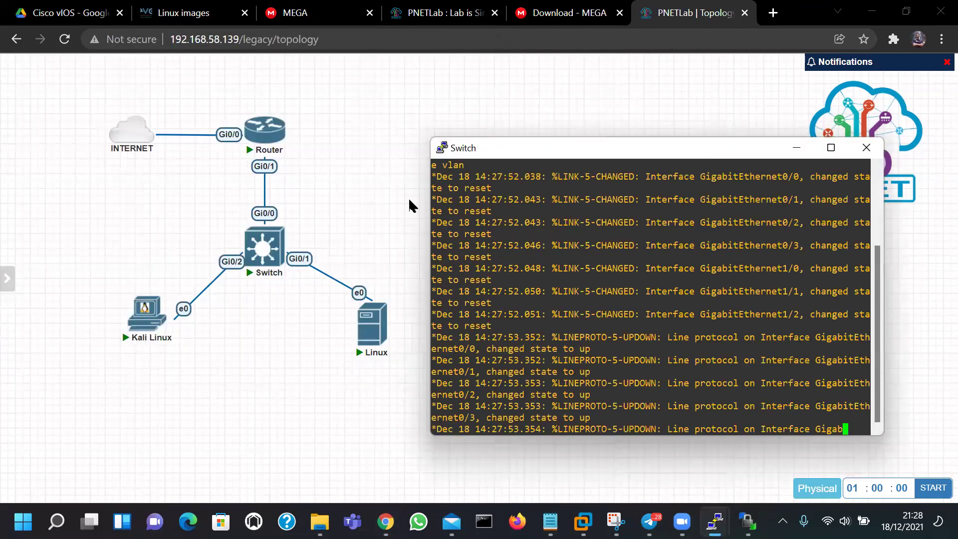
# Open Kali Linux's console in the VNC viewer, then move to the MEGA Linux images tab
pyautogui.click(382, 202)
pyautogui.click(153, 321)
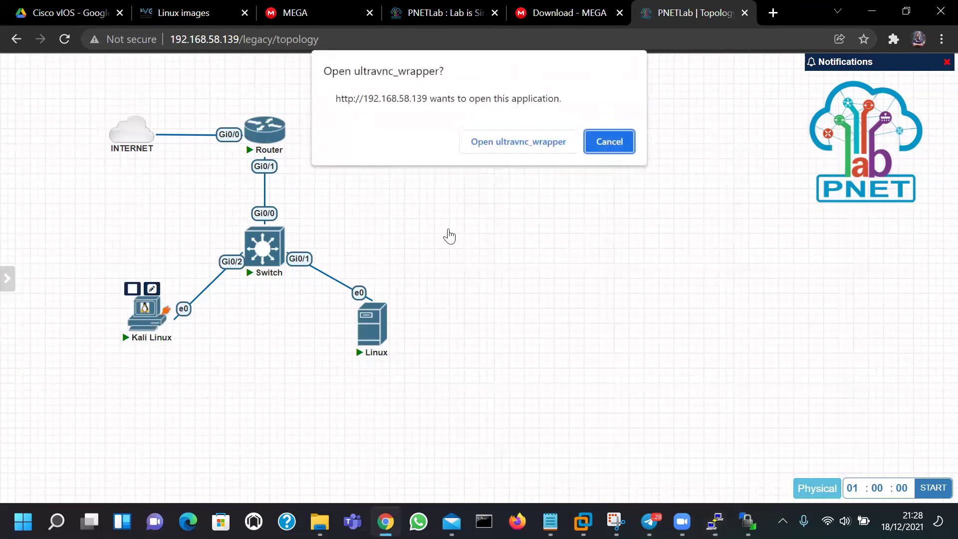
pyautogui.click(499, 148)
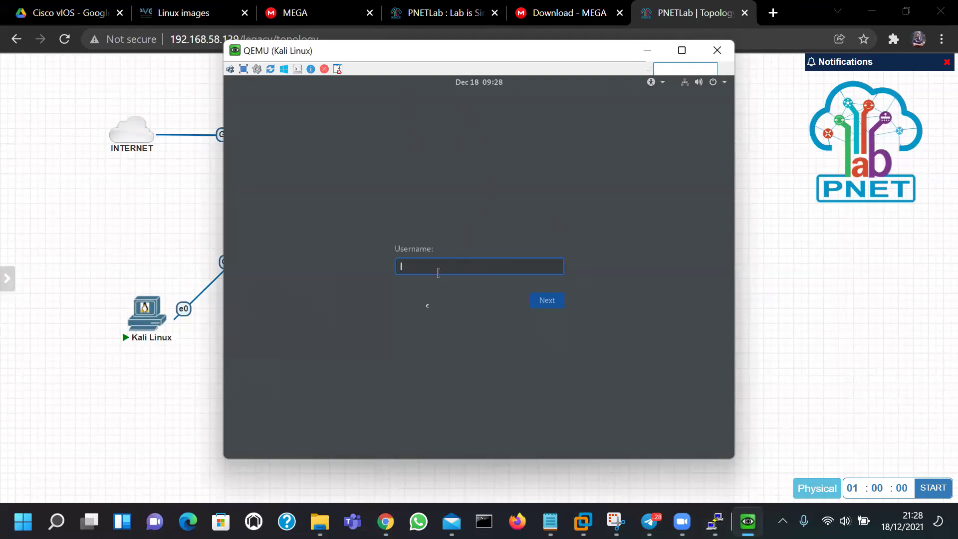
pyautogui.click(299, 12)
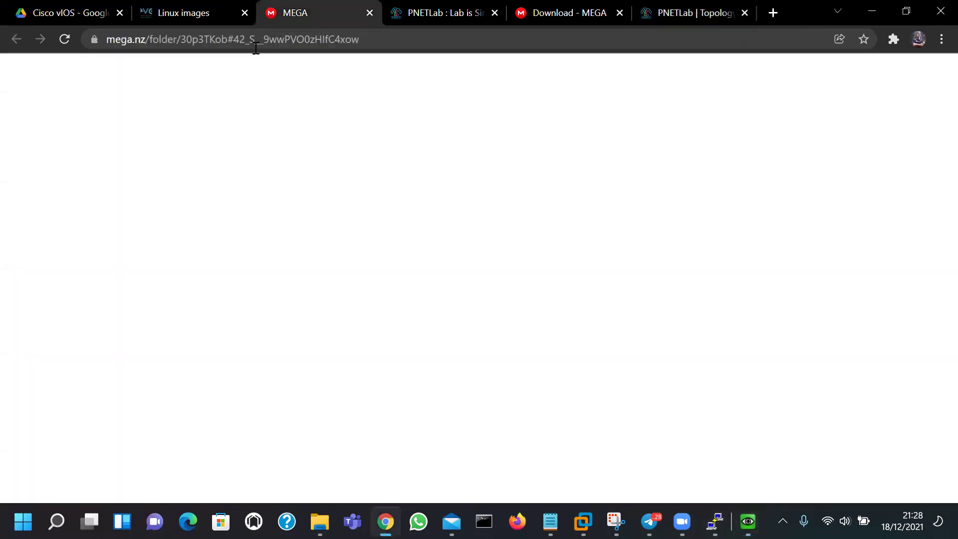
# Scroll the EVE-NG Linux images docs to its credentials table and copy the page address
pyautogui.scroll(3, 465, 255)
pyautogui.scroll(-3, 466, 252)
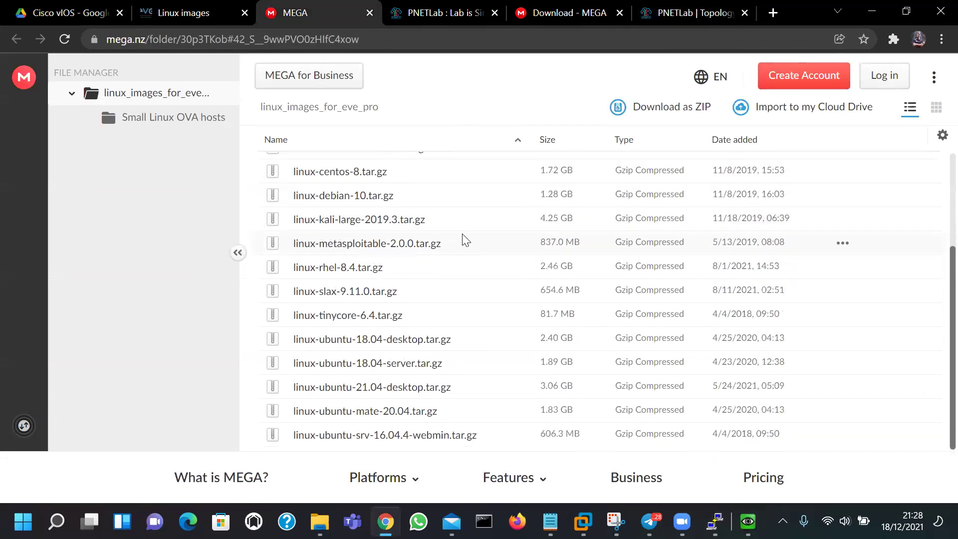
pyautogui.click(217, 16)
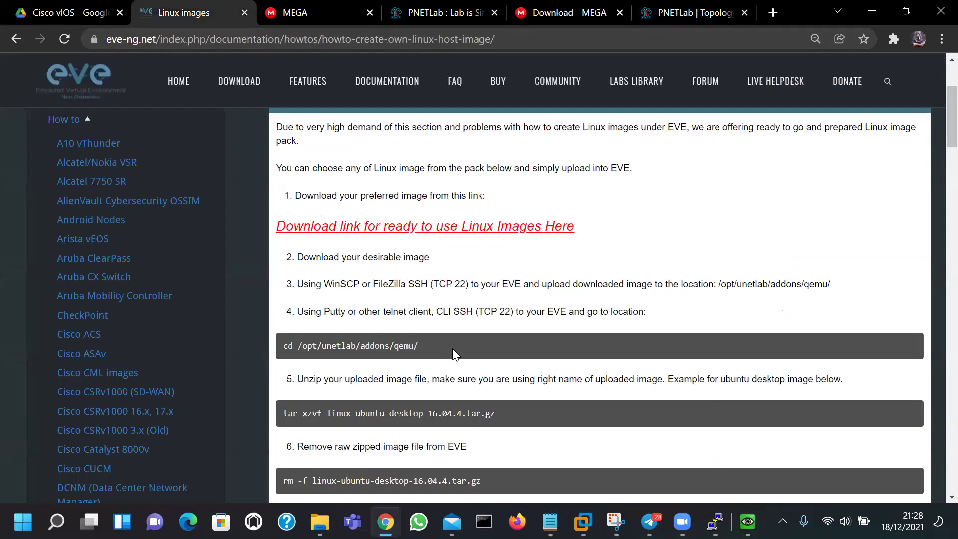
pyautogui.scroll(-3, 452, 348)
pyautogui.scroll(1, 502, 308)
pyautogui.scroll(5, 502, 308)
pyautogui.scroll(-12, 501, 292)
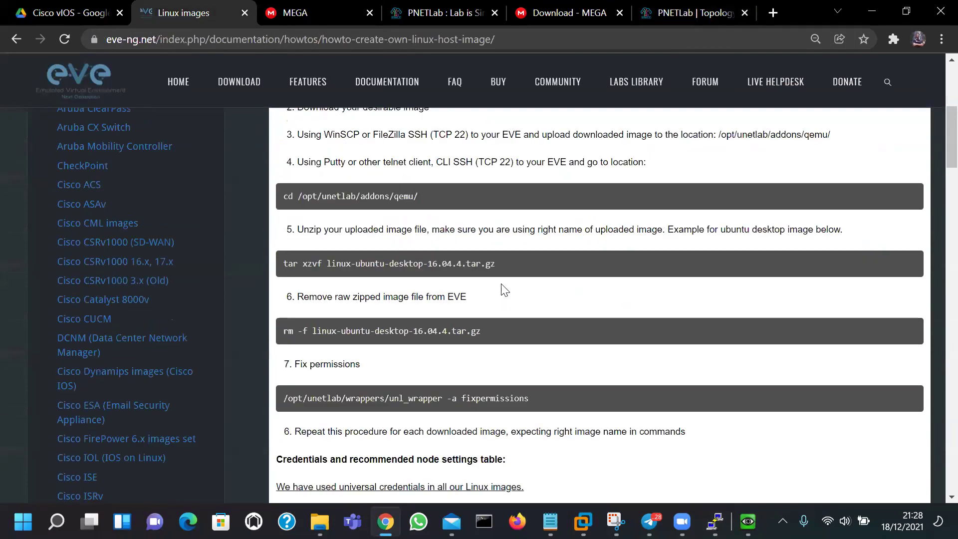
pyautogui.scroll(-10, 503, 281)
pyautogui.scroll(9, 605, 186)
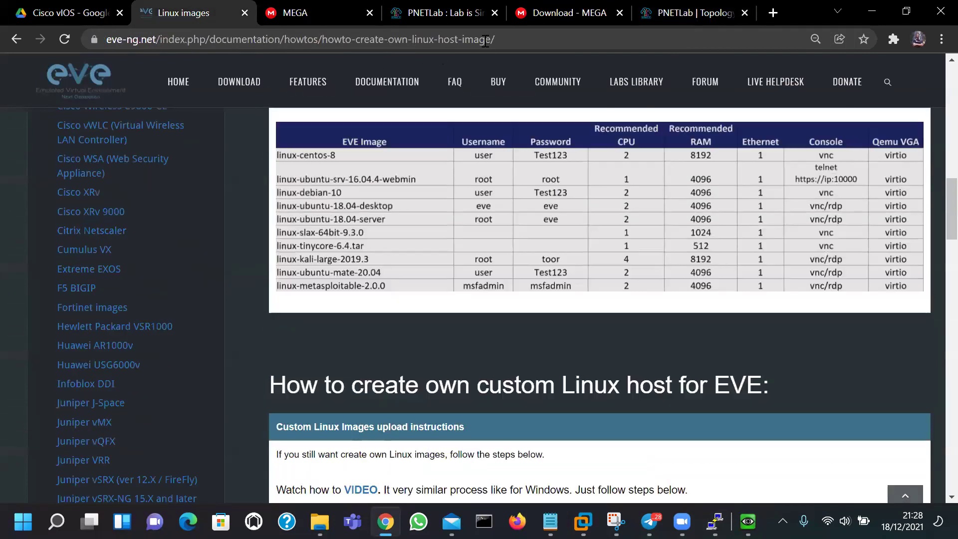
pyautogui.hotkey('ctrl', 'l')
pyautogui.hotkey('ctrl', 'c')
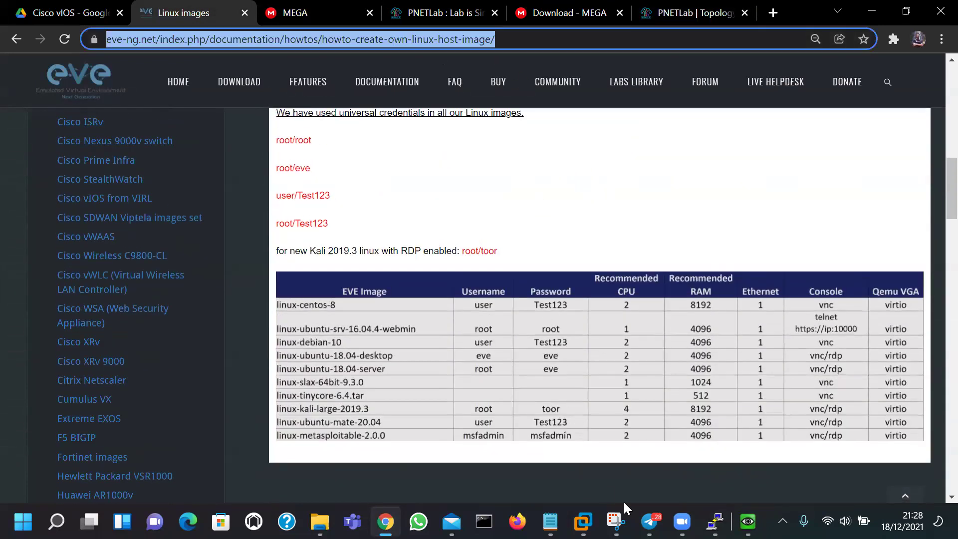
pyautogui.click(650, 521)
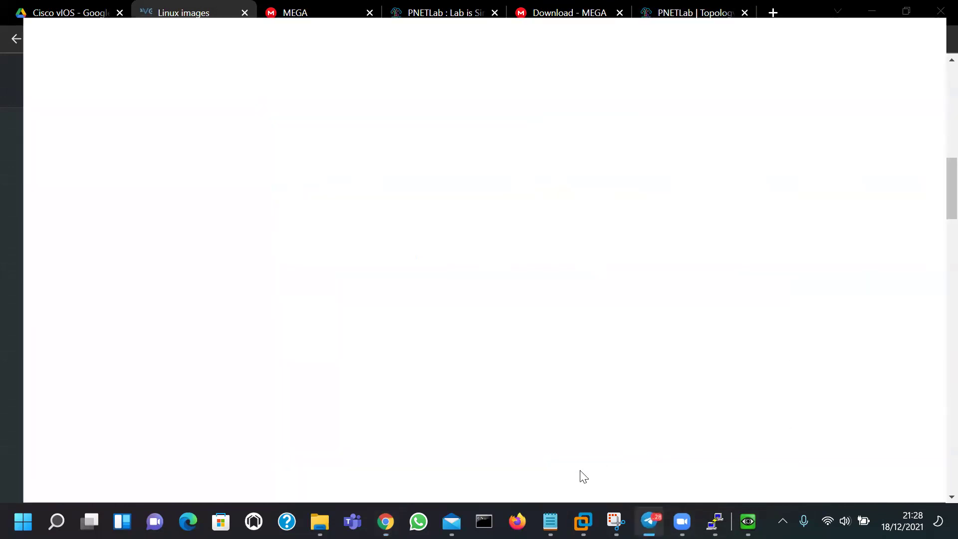
# Paste and send the EVE-NG Linux images docs link in the Telegram group, then minimise Telegram
pyautogui.hotkey('ctrl', 'v')
pyautogui.press('Return')
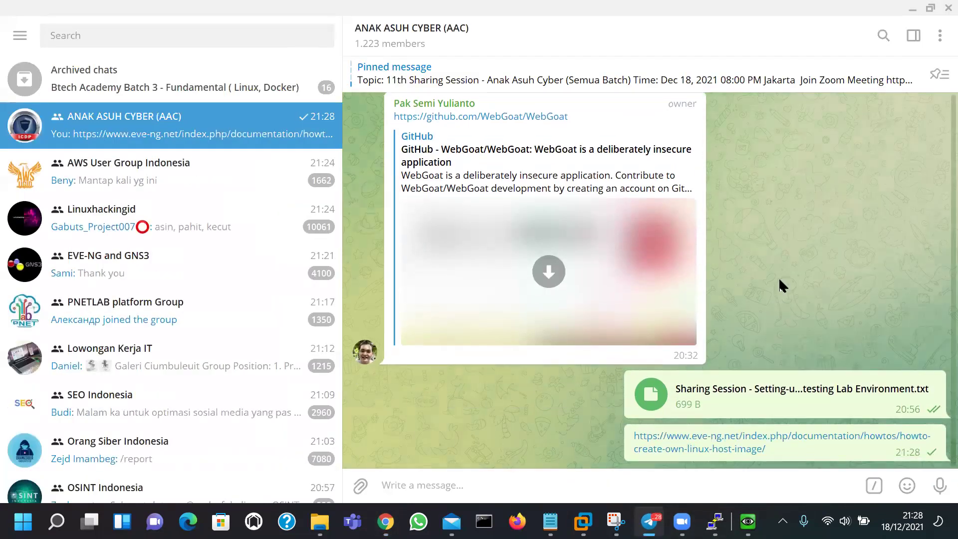
pyautogui.click(930, 8)
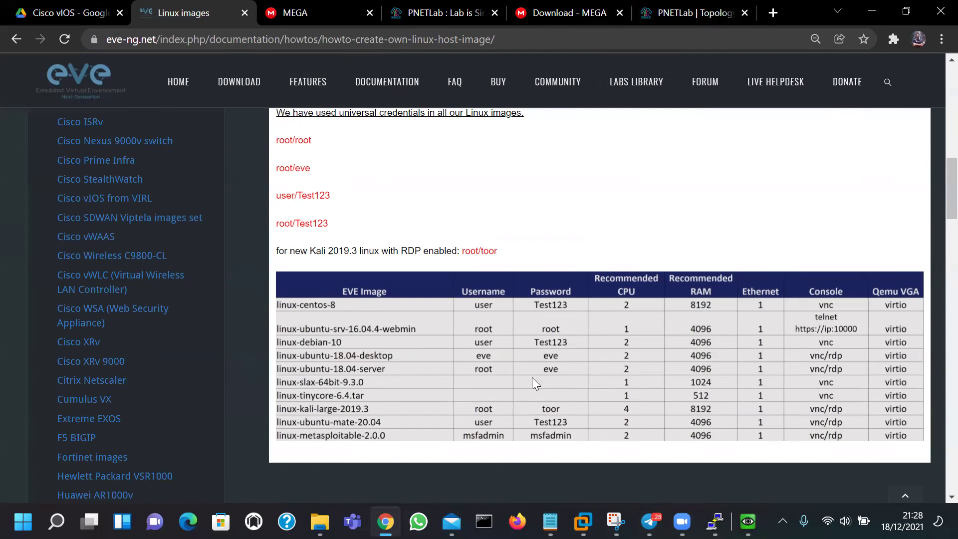
# Sign in at the Kali Linux login with username kali and the account password
pyautogui.click(693, 13)
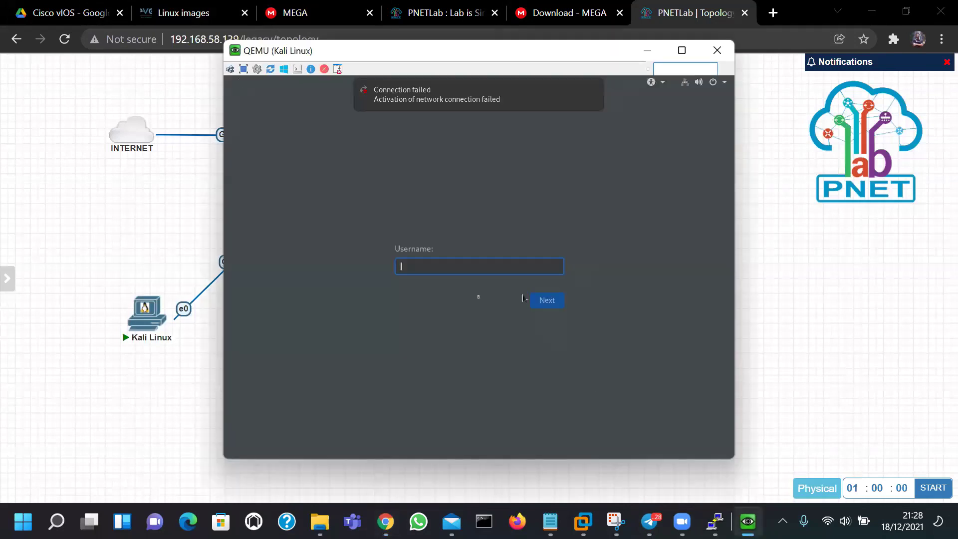
pyautogui.write('kali')
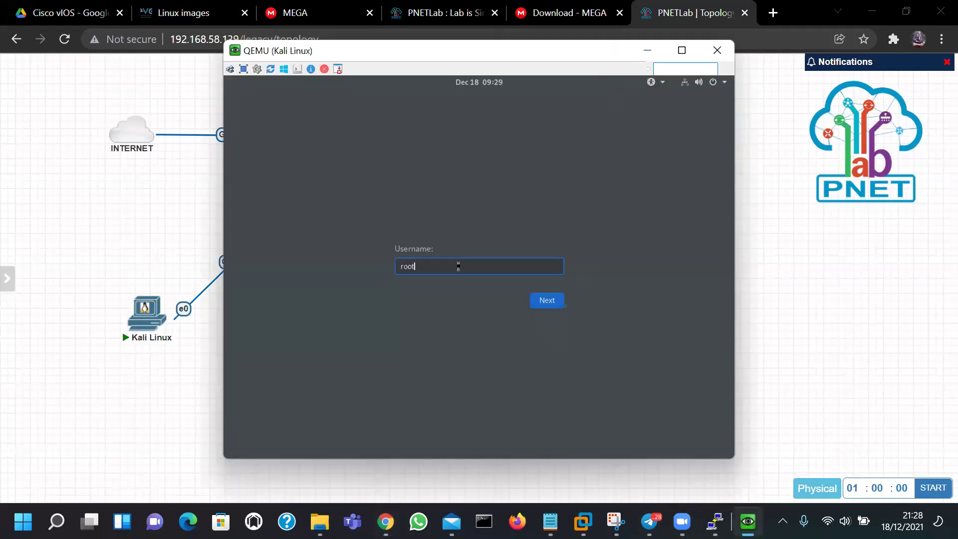
pyautogui.press('Return')
pyautogui.write('kali')
pyautogui.press('Return')
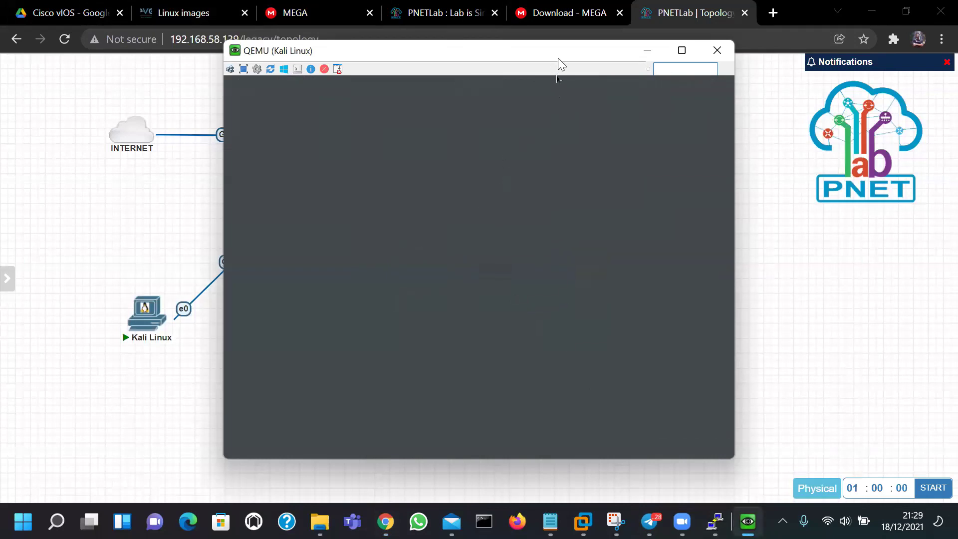
# Move the Kali console window aside and bring the lab topology back into view
pyautogui.moveTo(558, 58); pyautogui.dragTo(651, 81)
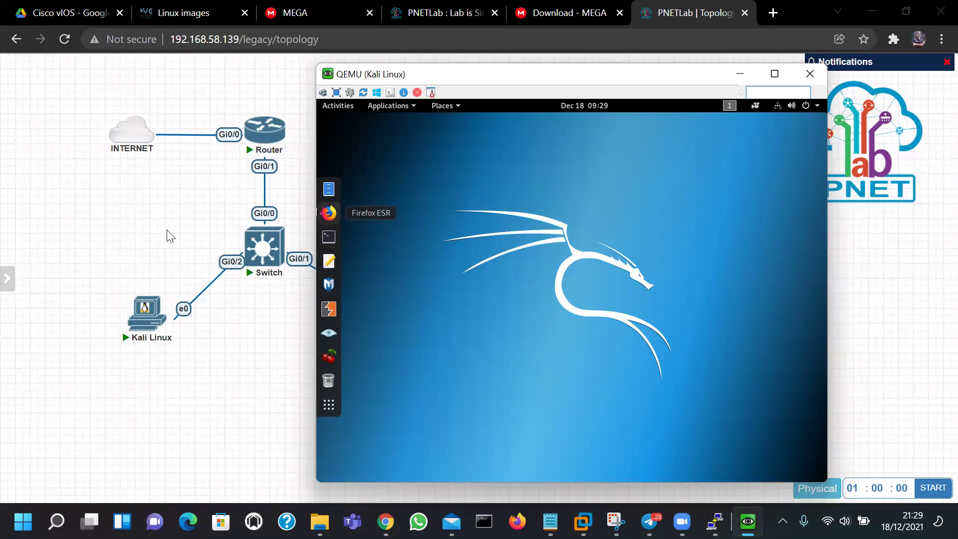
pyautogui.click(284, 294)
pyautogui.moveTo(375, 319)
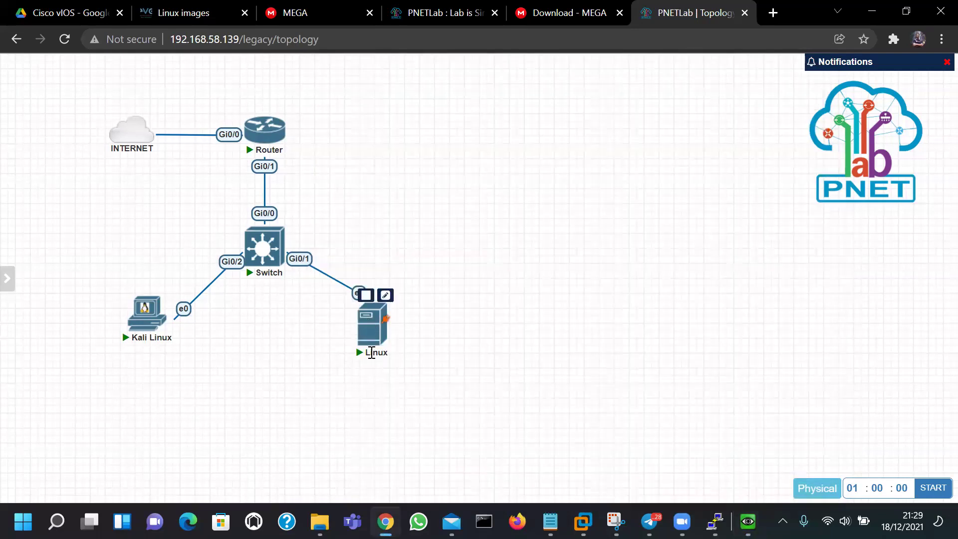
# Rename the Linux node to 'Ubuntu Server', save it, and open its console
pyautogui.click(385, 294)
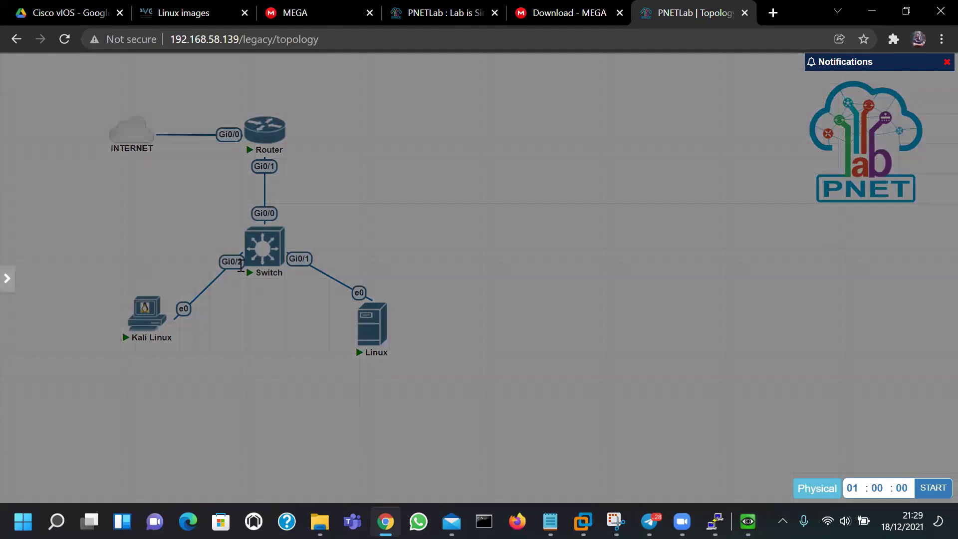
pyautogui.click(231, 271)
pyautogui.press('BackSpace')
pyautogui.press('BackSpace')
pyautogui.press('BackSpace')
pyautogui.press('BackSpace')
pyautogui.press('BackSpace')
pyautogui.write('Ubuntu')
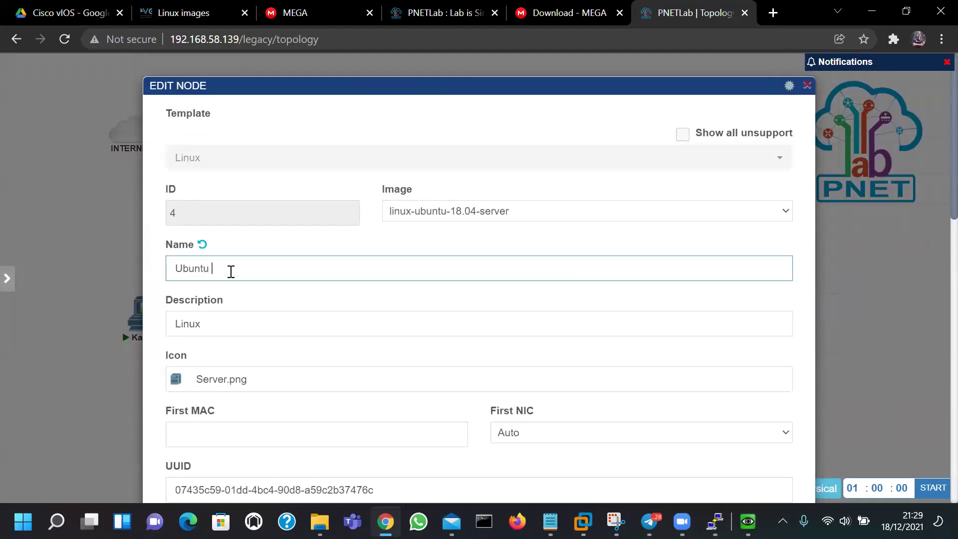
pyautogui.write(' Server')
pyautogui.scroll(-15, 502, 403)
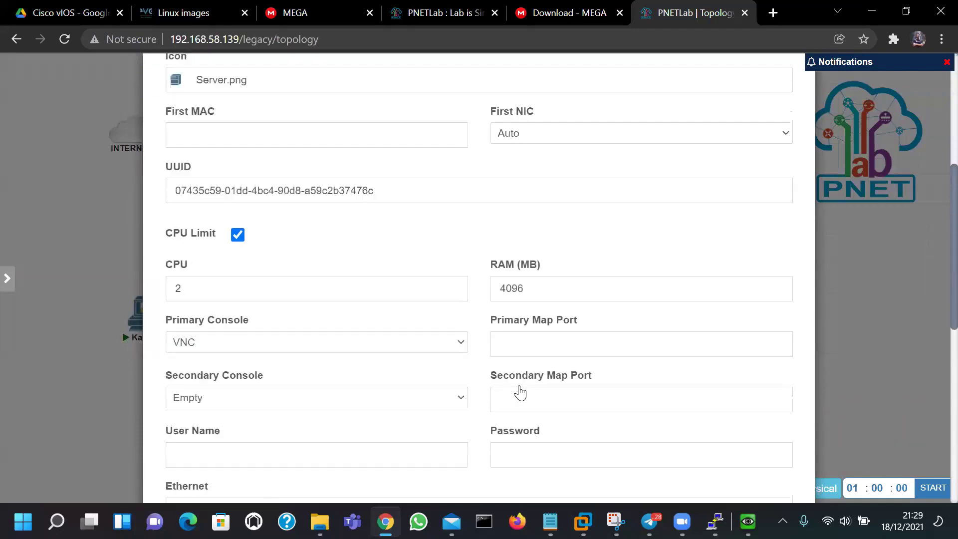
pyautogui.click(446, 457)
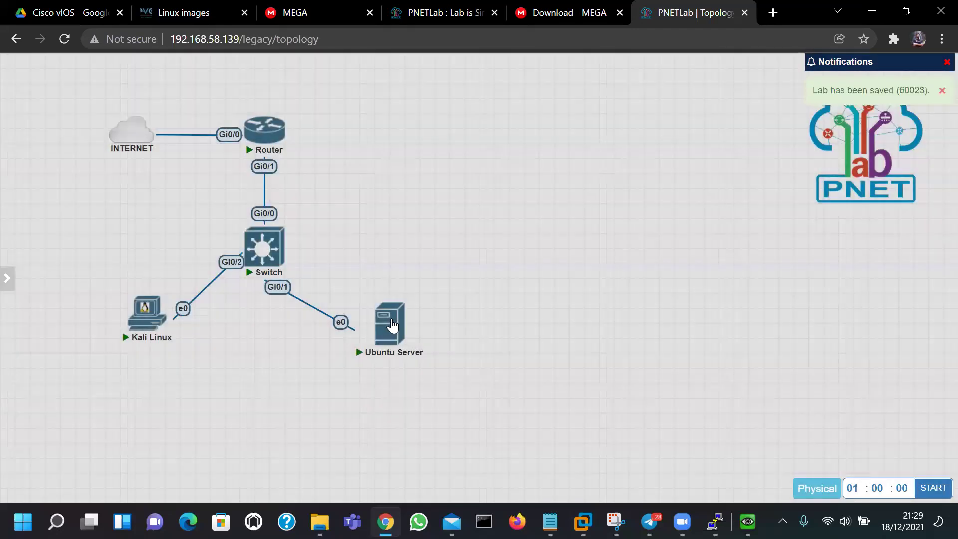
pyautogui.click(391, 330)
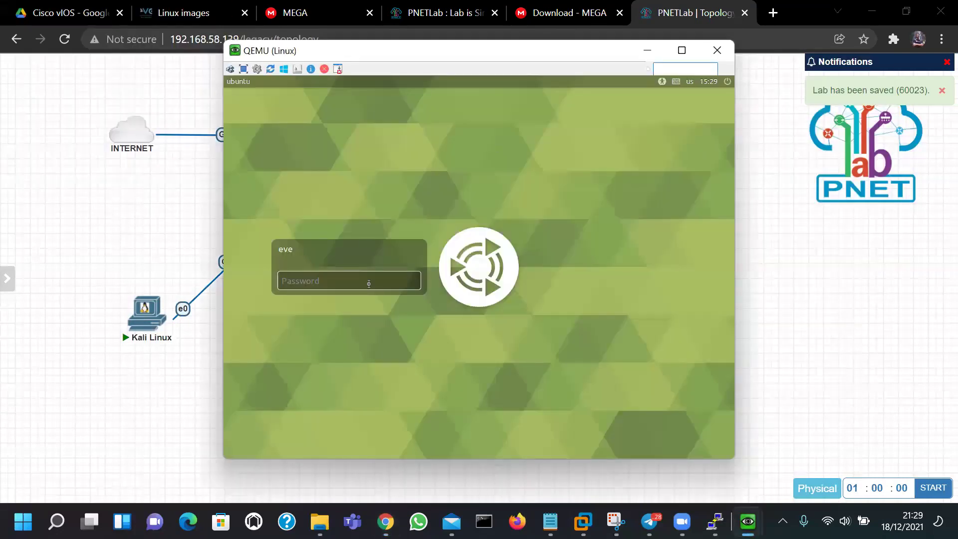
# Log in to the Ubuntu Server console with its password and dismiss the problem report prompt
pyautogui.write('ev')
pyautogui.press('Return')
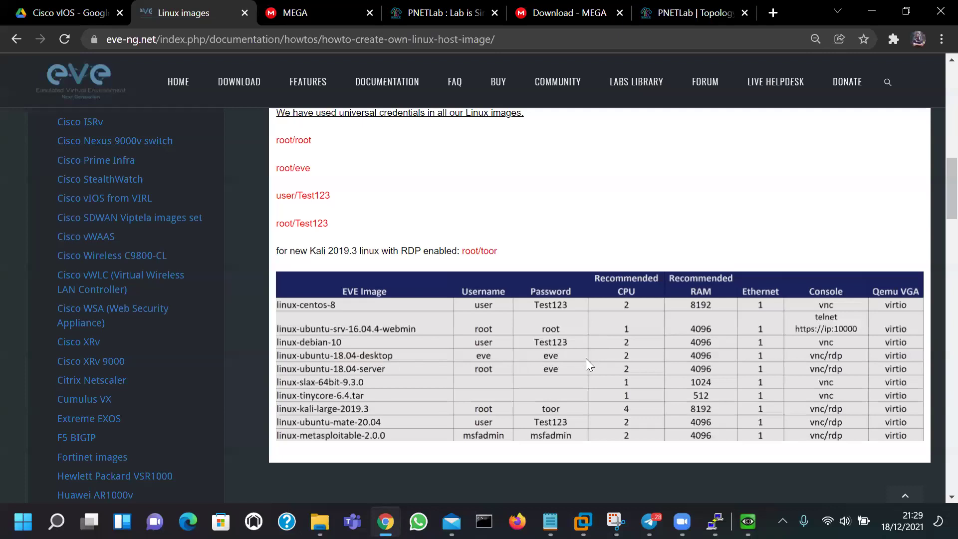
pyautogui.click(693, 13)
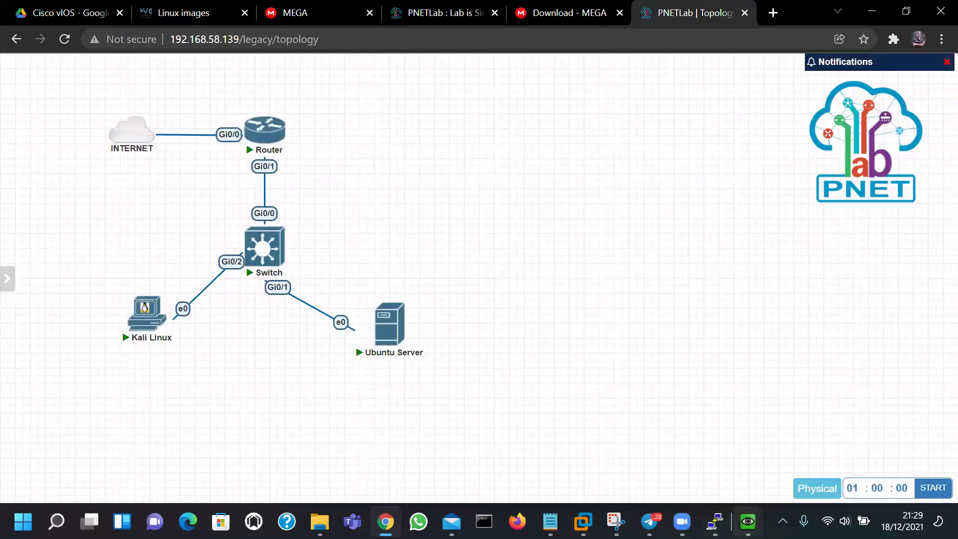
pyautogui.moveTo(748, 521)
pyautogui.click(799, 452)
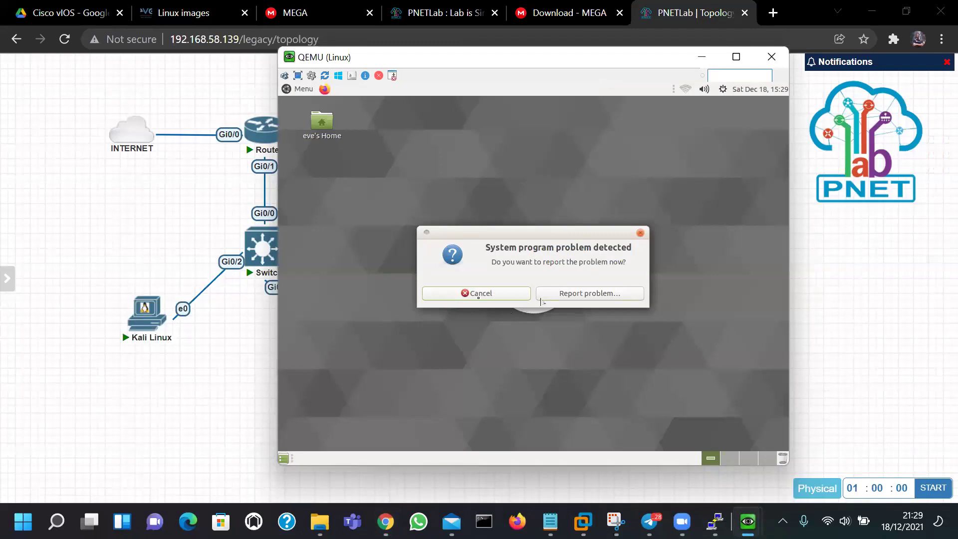
pyautogui.click(478, 298)
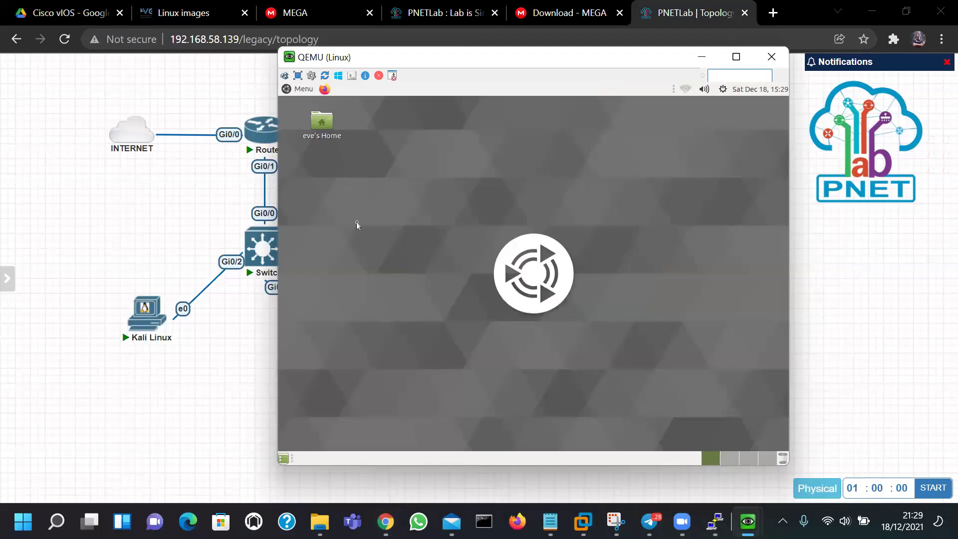
# Open and close the Ubuntu VM's application menu, then return to the lab topology
pyautogui.click(299, 90)
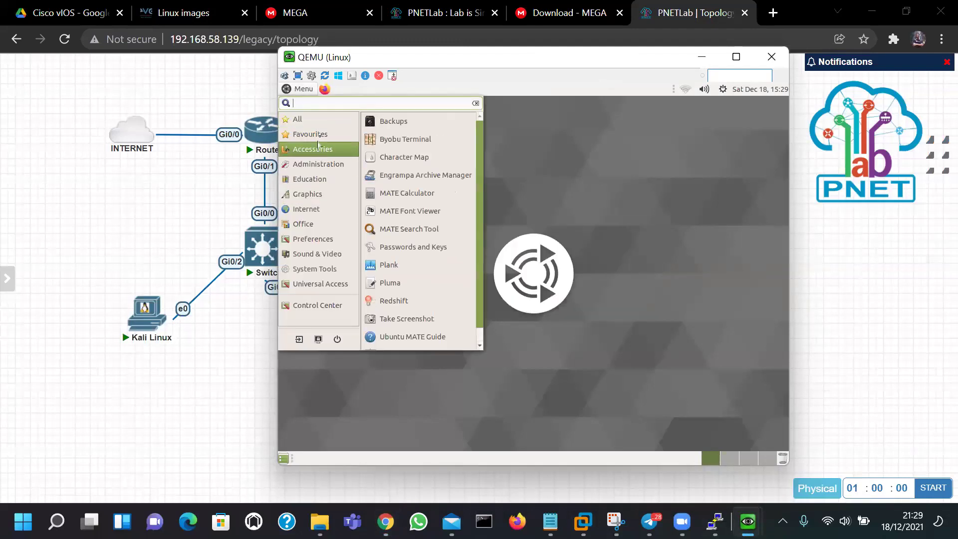
pyautogui.click(497, 145)
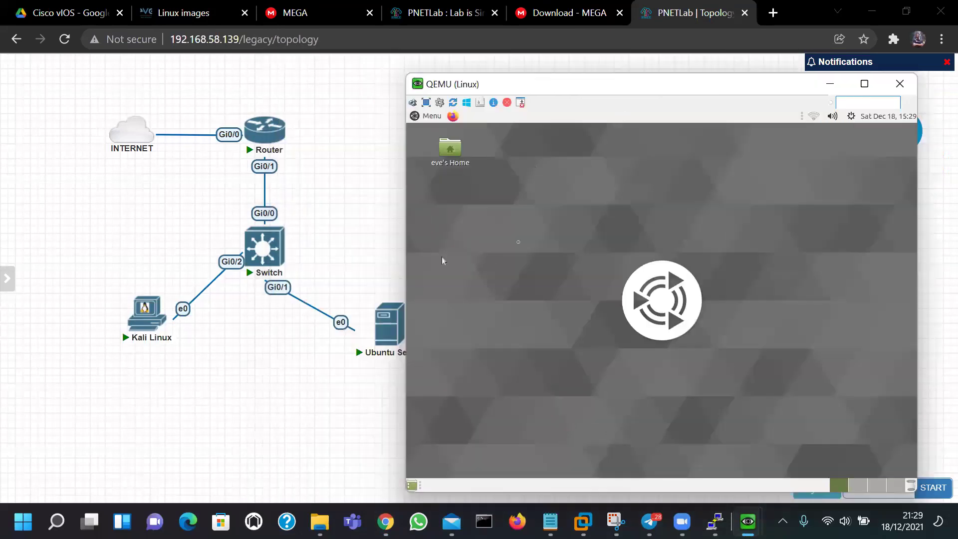
pyautogui.click(345, 260)
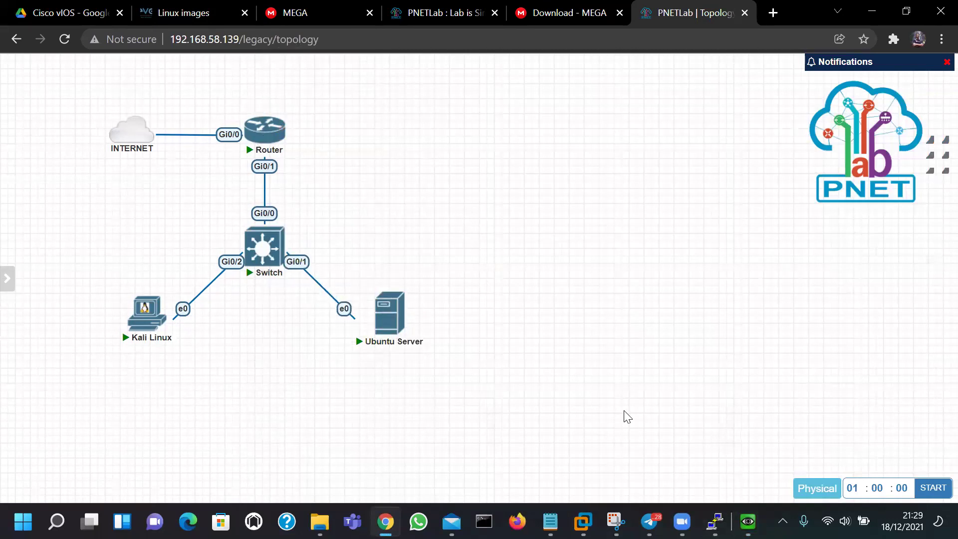
# Open the Router's console and answer 'no' to the initial configuration dialog
pyautogui.moveTo(715, 522)
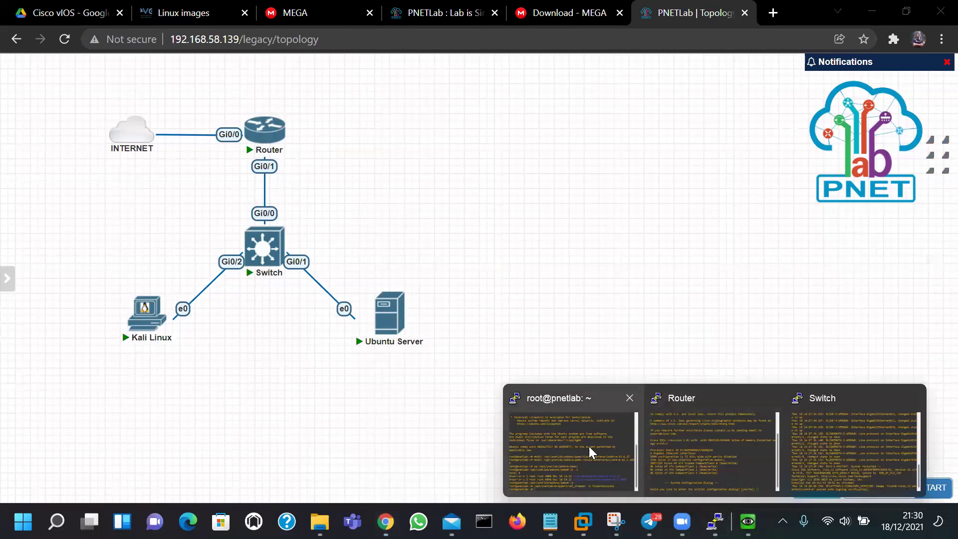
pyautogui.click(709, 439)
pyautogui.write('no')
pyautogui.press('Return')
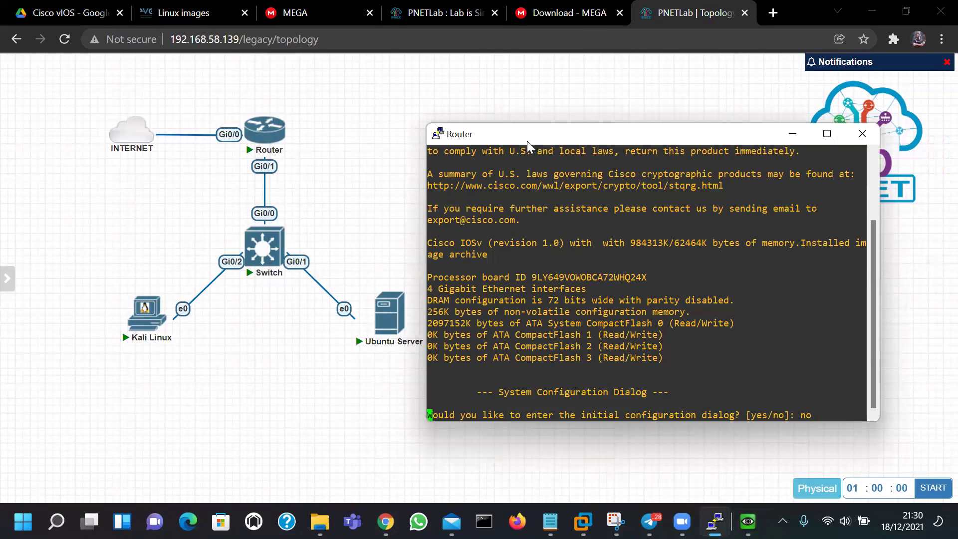
# Reposition the console, review the boot messages, and bring up the Router> prompt
pyautogui.moveTo(523, 139); pyautogui.dragTo(476, 137)
pyautogui.doubleClick(558, 273)
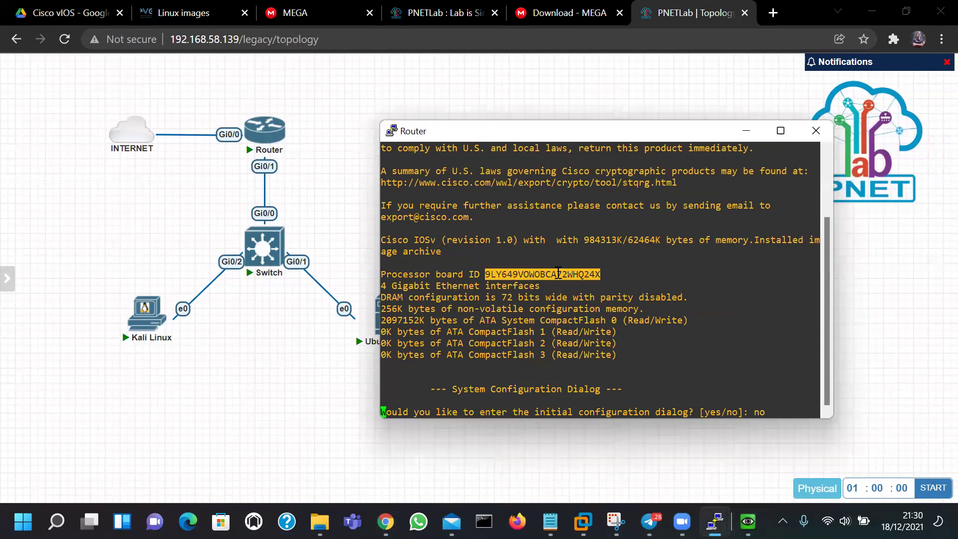
pyautogui.click(617, 309)
pyautogui.doubleClick(617, 297)
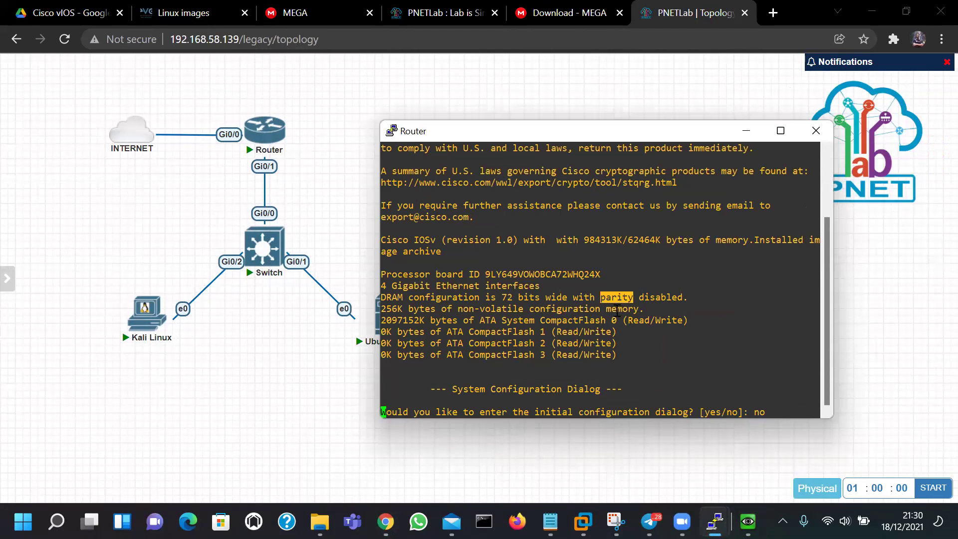
pyautogui.doubleClick(590, 310)
pyautogui.click(650, 358)
pyautogui.scroll(3, 723, 338)
pyautogui.scroll(-3, 723, 338)
pyautogui.press('Return')
pyautogui.press('Return')
pyautogui.press('Return')
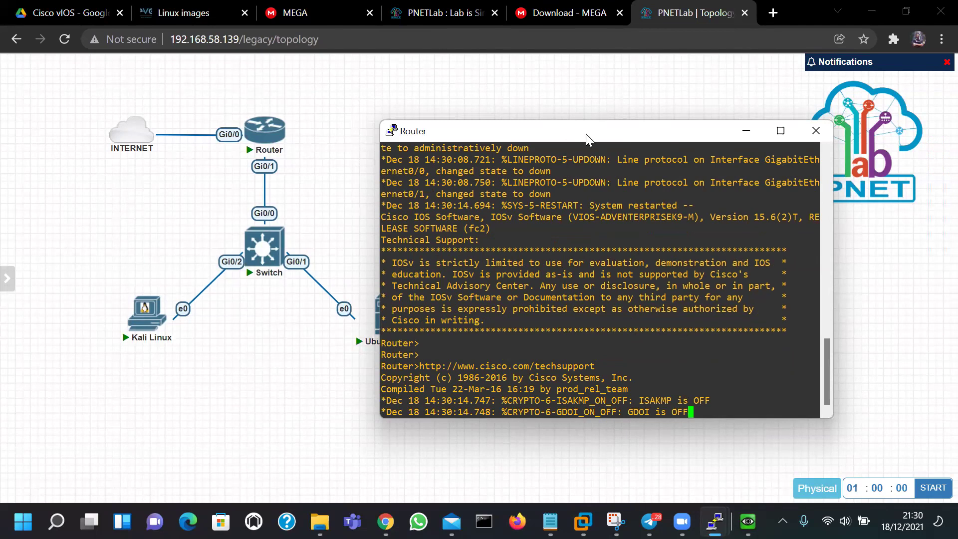
# Enter enable mode, then configure terminal, and go into line console 0
pyautogui.press('Return')
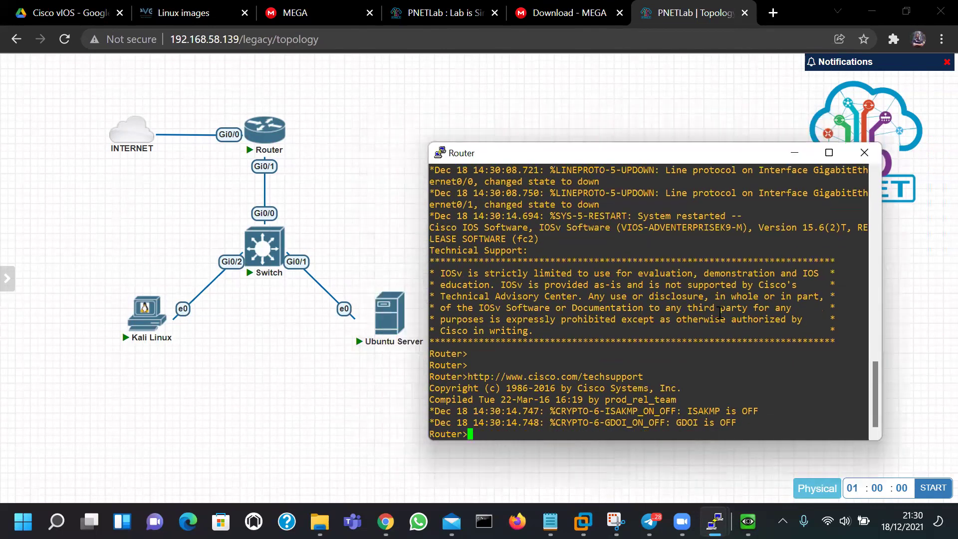
pyautogui.press('Return')
pyautogui.press('Return')
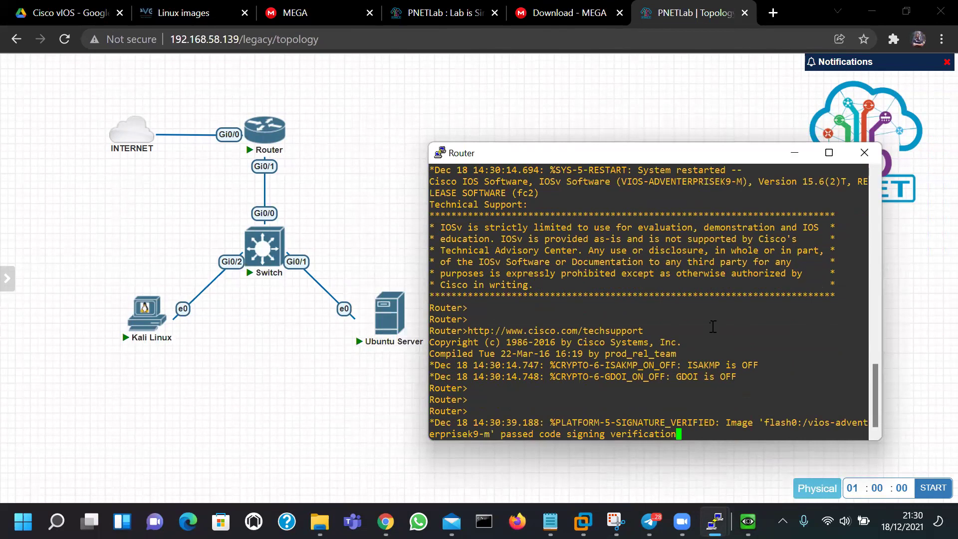
pyautogui.press('Return')
pyautogui.write('ena')
pyautogui.press('Tab')
pyautogui.press('Return')
pyautogui.write('configure')
pyautogui.press('Tab')
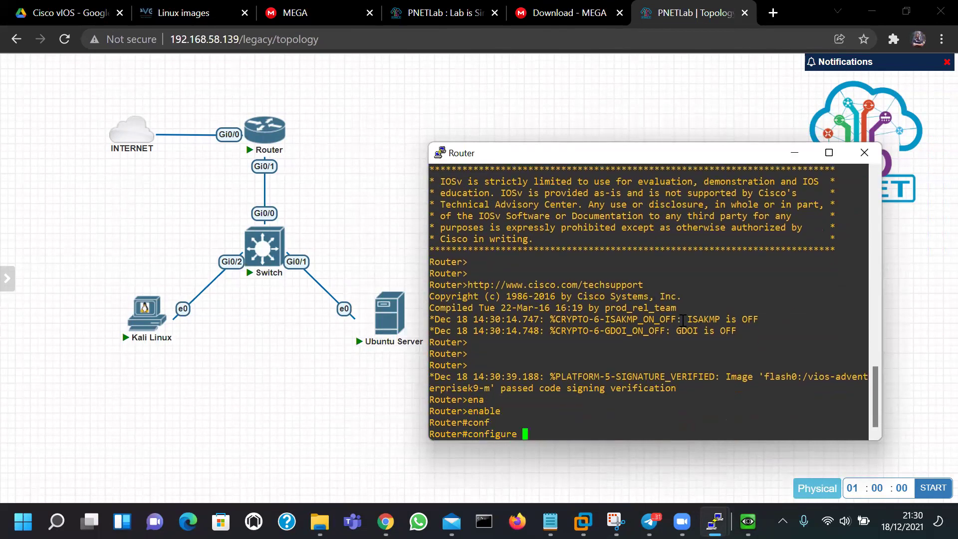
pyautogui.write('terminal')
pyautogui.press('Tab')
pyautogui.press('Return')
pyautogui.write('lin')
pyautogui.press('Tab')
pyautogui.write('co')
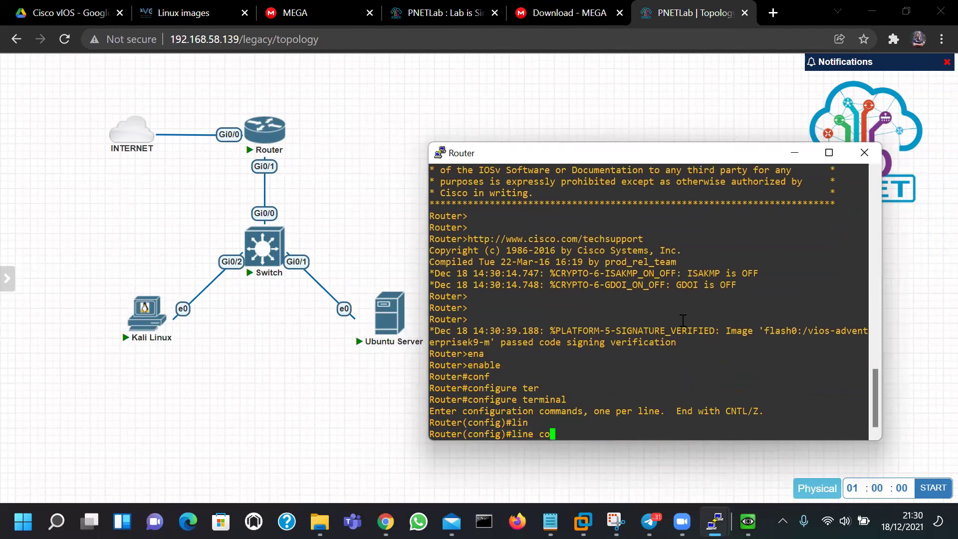
pyautogui.write('nsole 0')
pyautogui.press('Tab')
pyautogui.write('0')
pyautogui.press('Return')
# Turn on logging synchronous for the console line and leave configuration mode with end
pyautogui.write('logging')
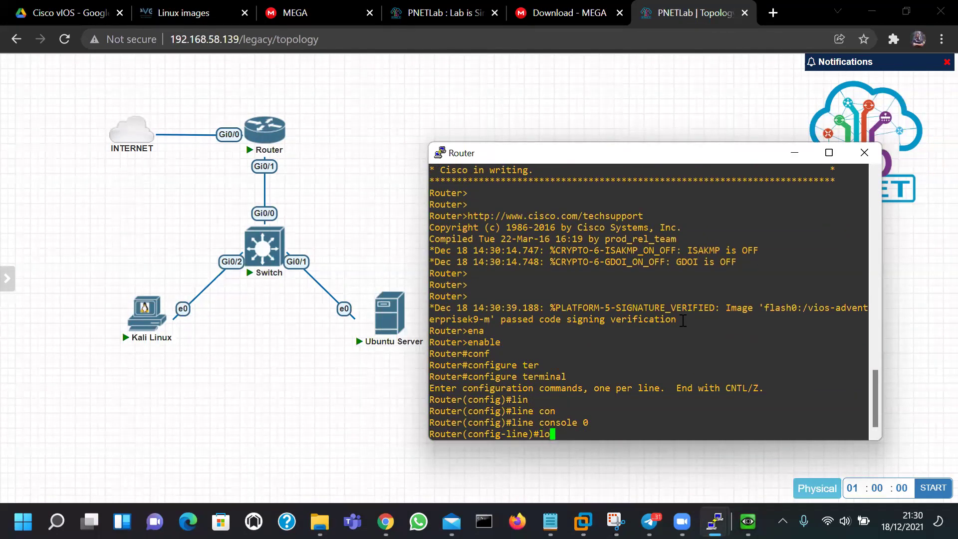
pyautogui.press('Tab')
pyautogui.write('sy')
pyautogui.press('Tab')
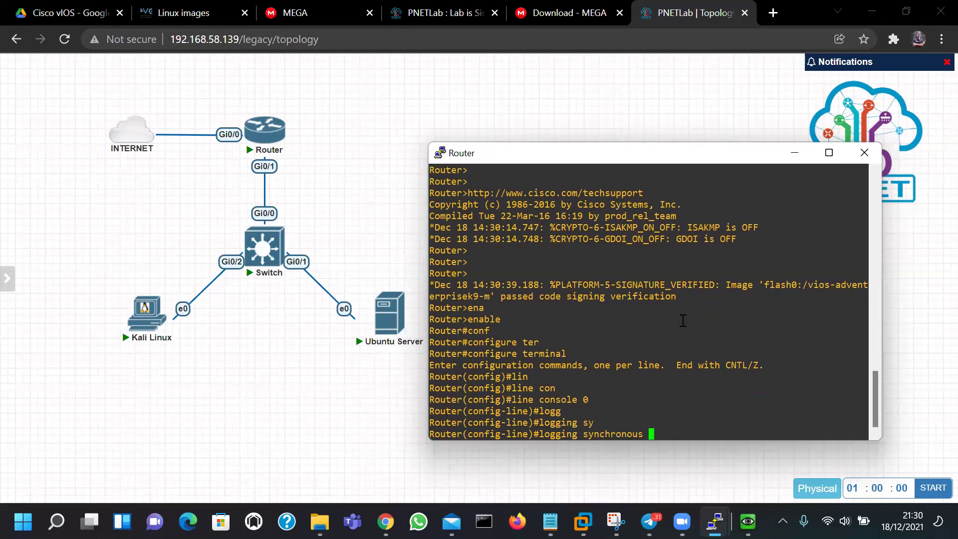
pyautogui.press('Return')
pyautogui.write('end')
pyautogui.press('Return')
pyautogui.press('Return')
# Save the running configuration with write memory
pyautogui.write('write me')
pyautogui.press('Tab')
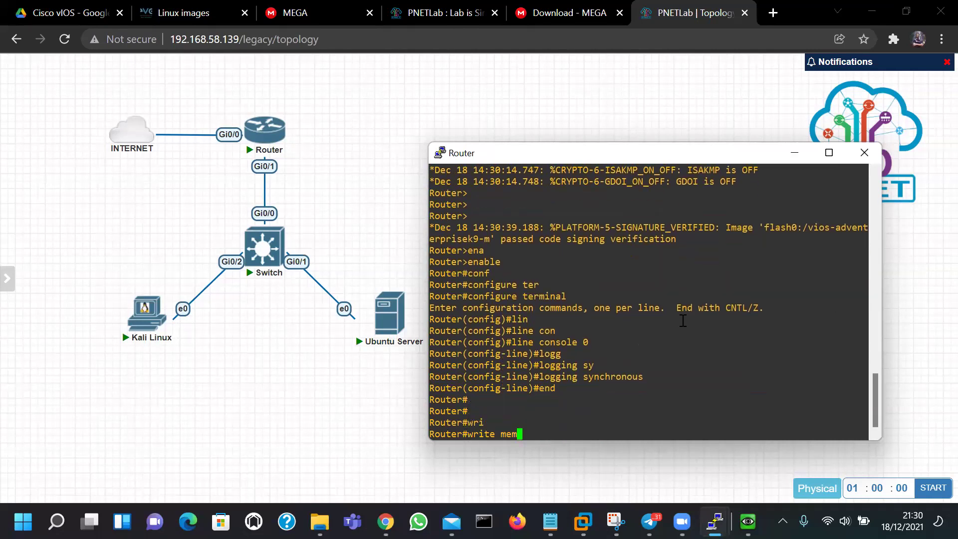
pyautogui.write('mem')
pyautogui.press('Tab')
pyautogui.press('Return')
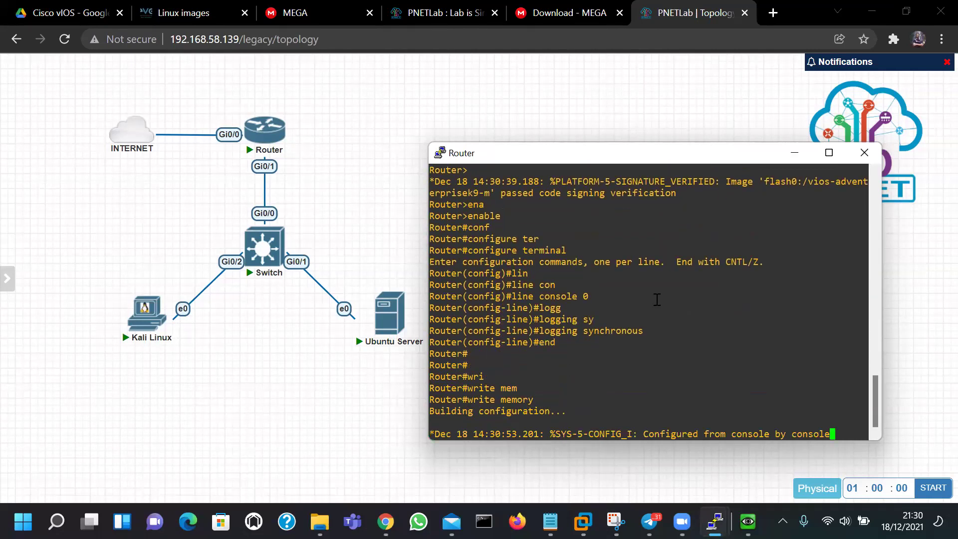
pyautogui.press('Return')
pyautogui.press('Return')
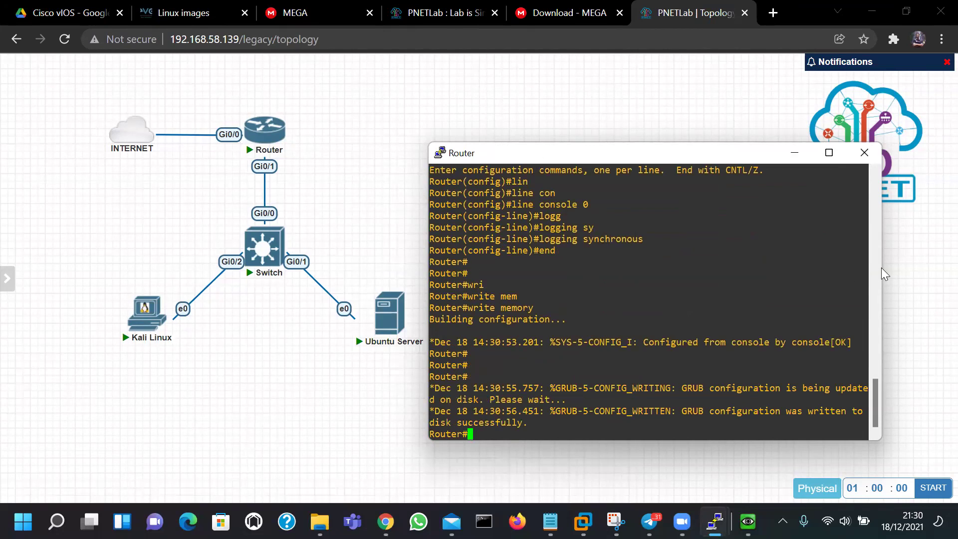
# Widen the Router console and run show ip interface brief
pyautogui.moveTo(882, 260); pyautogui.dragTo(937, 260)
pyautogui.write('show ip int')
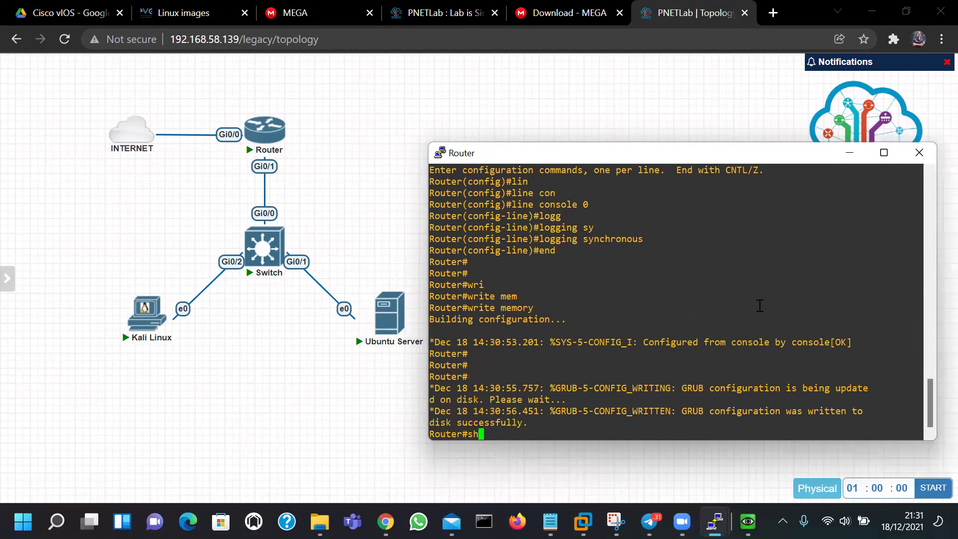
pyautogui.press('Tab')
pyautogui.write('ip interface b')
pyautogui.press('Tab')
pyautogui.write('b')
pyautogui.press('Tab')
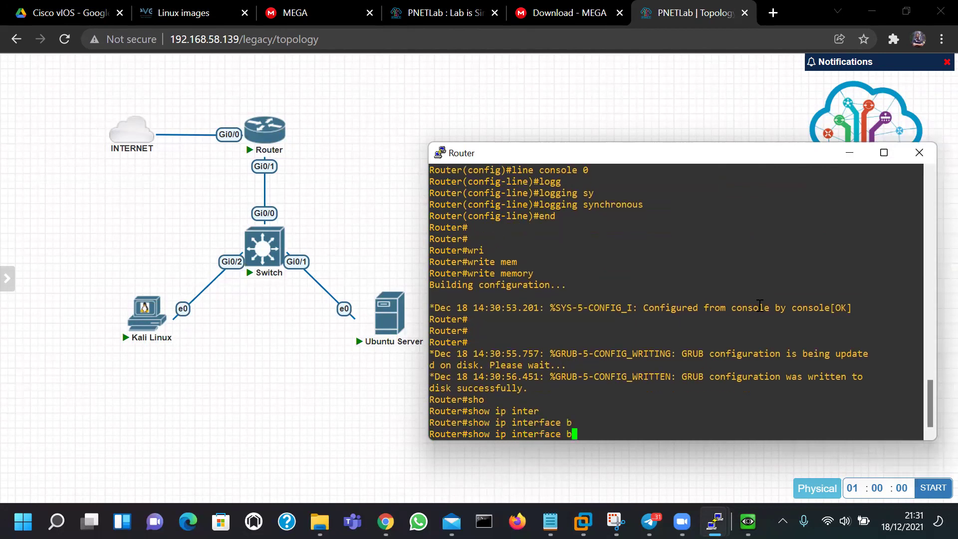
pyautogui.write('r')
pyautogui.press('Tab')
pyautogui.press('Return')
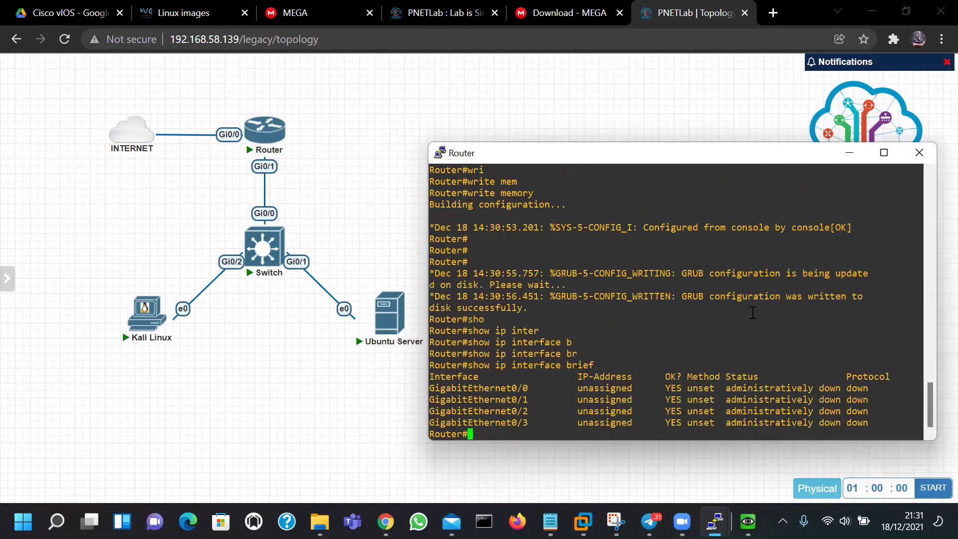
# Inspect the GigabitEthernet0/0 row: unassigned address and administratively down status
pyautogui.doubleClick(459, 389)
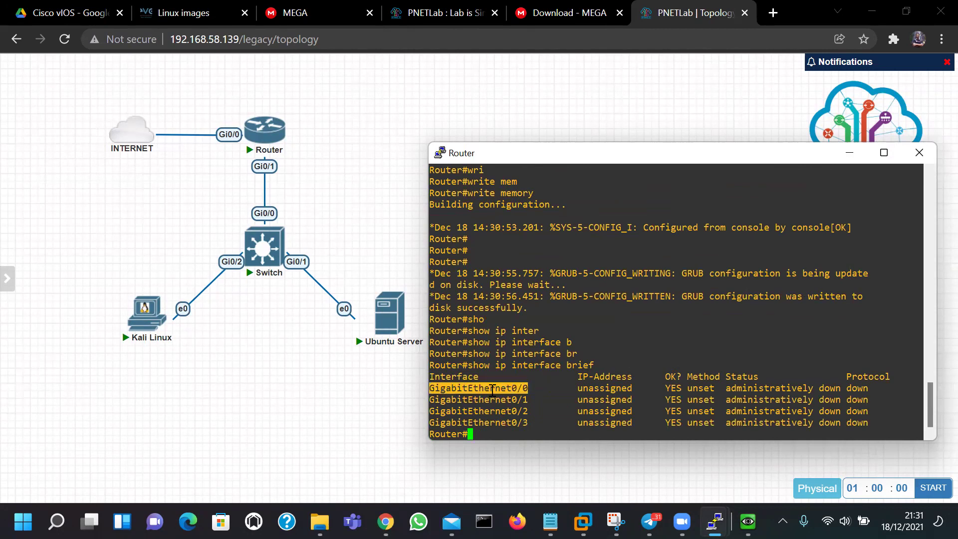
pyautogui.click(604, 389)
pyautogui.doubleClick(605, 389)
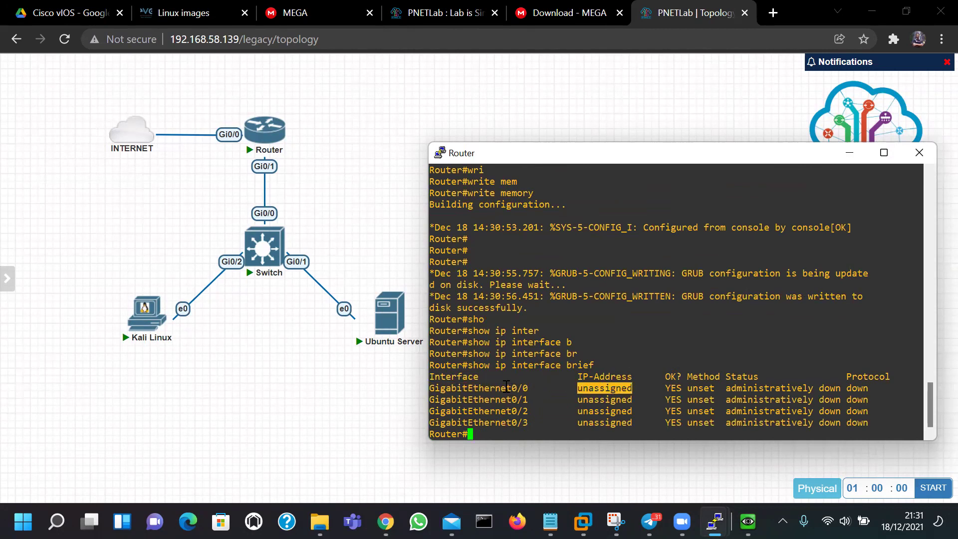
pyautogui.doubleClick(507, 388)
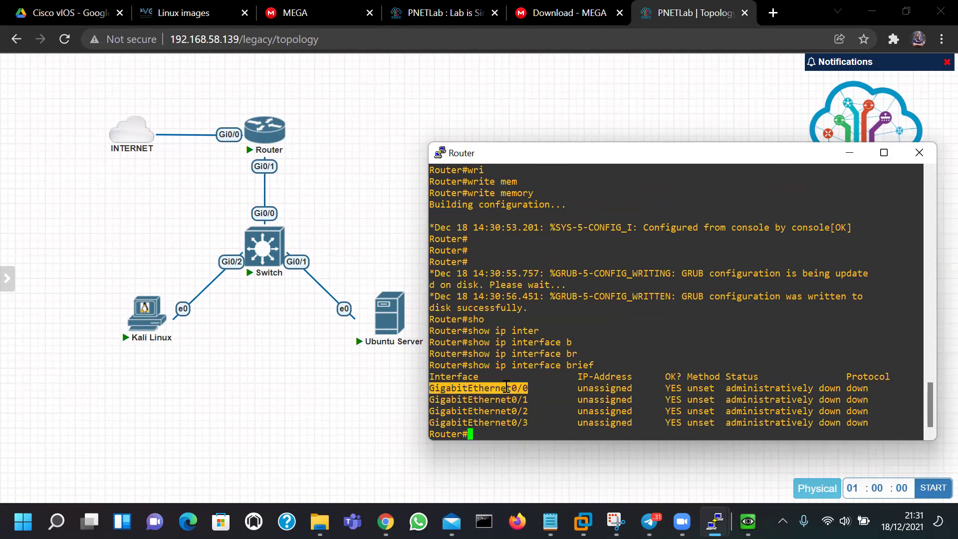
pyautogui.doubleClick(601, 388)
pyautogui.doubleClick(757, 390)
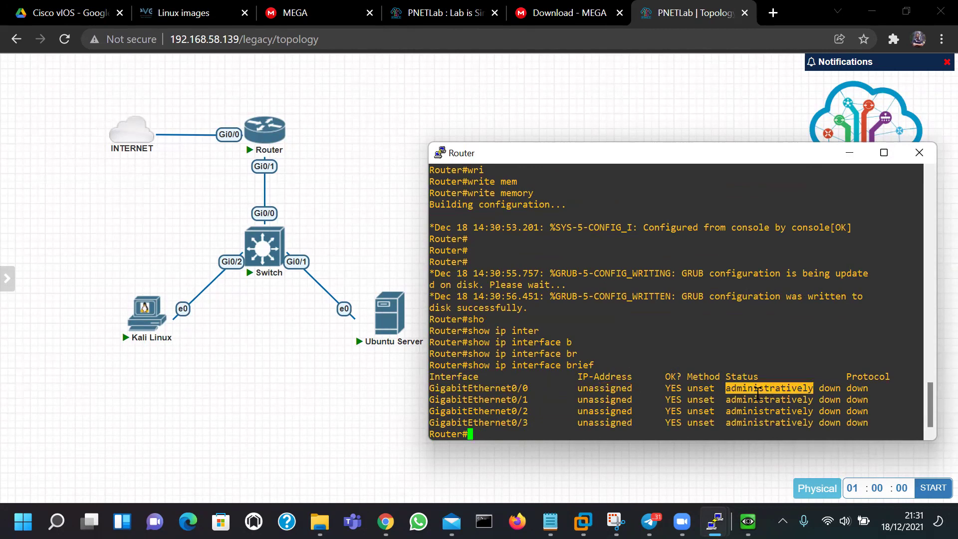
pyautogui.click(846, 392)
pyautogui.tripleClick(754, 387)
pyautogui.click(543, 397)
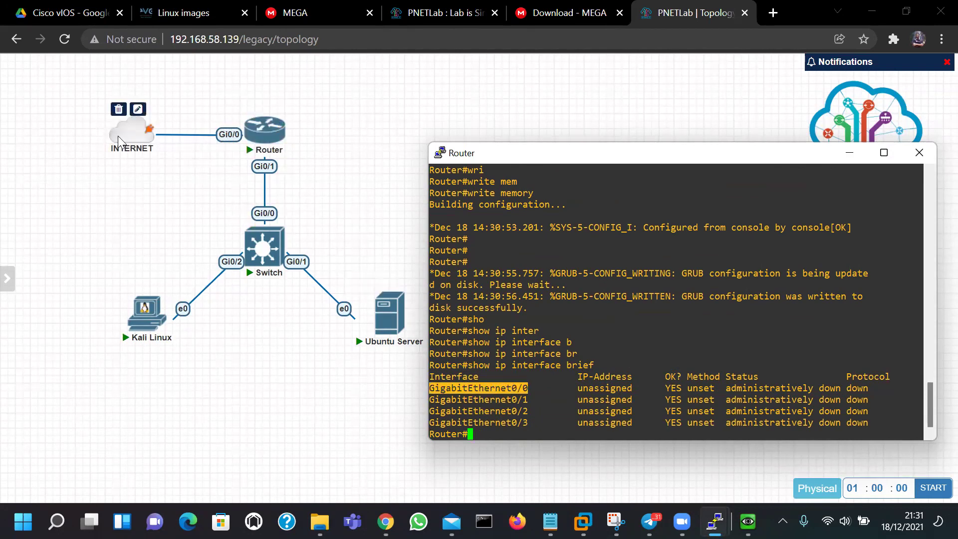
pyautogui.click(667, 368)
pyautogui.write('con')
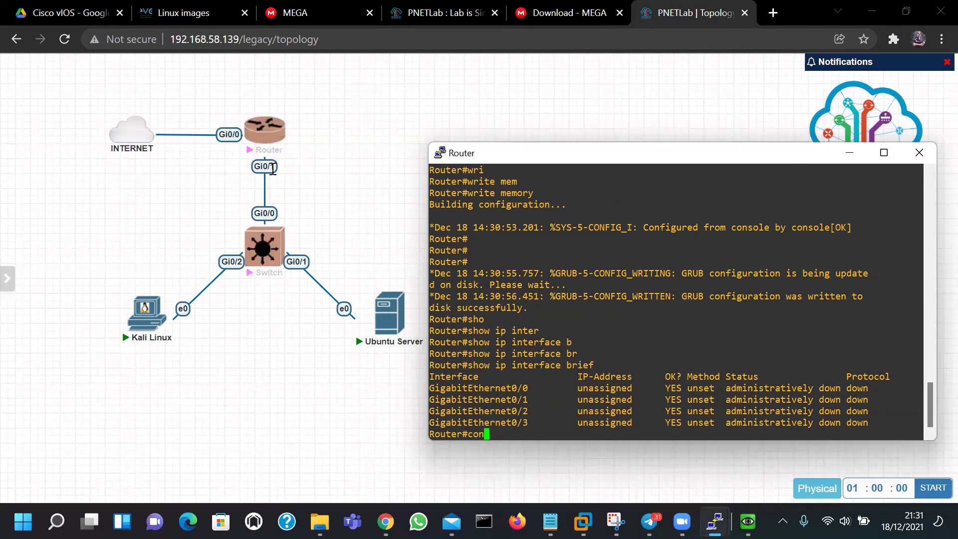
pyautogui.moveTo(277, 247)
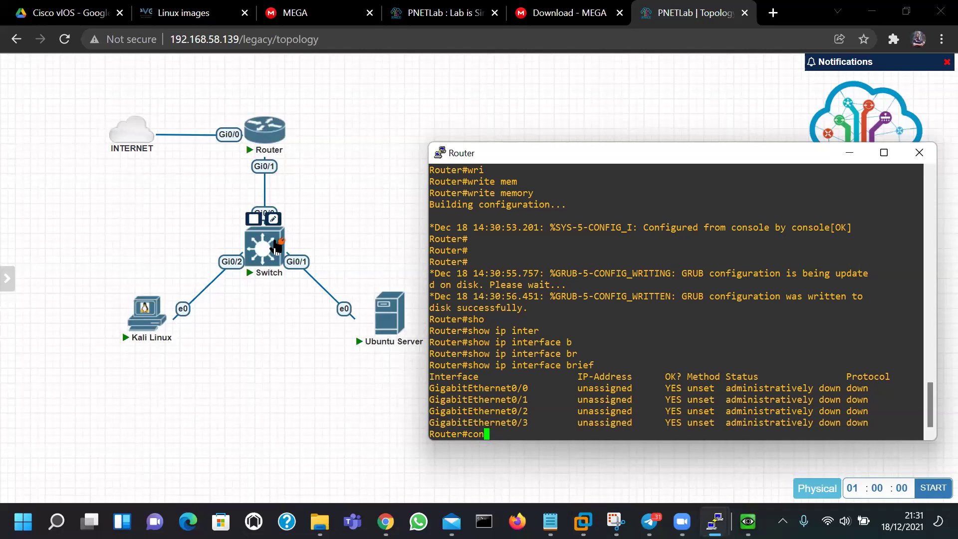
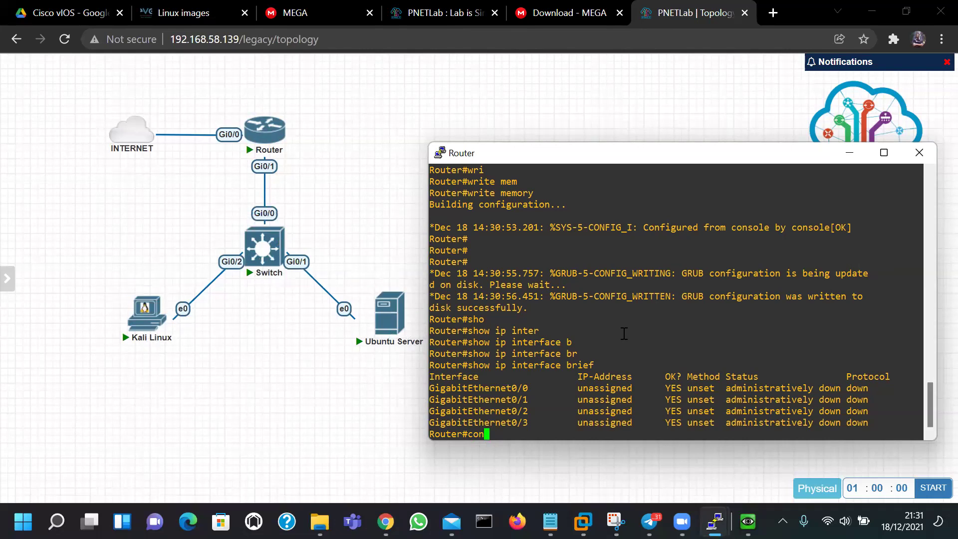
# Enter global configuration mode and select interface GigabitEthernet0/0
pyautogui.press('Tab')
pyautogui.write('d')
pyautogui.press('Tab')
pyautogui.press('BackSpace')
pyautogui.write('f')
pyautogui.press('Tab')
pyautogui.write('ter')
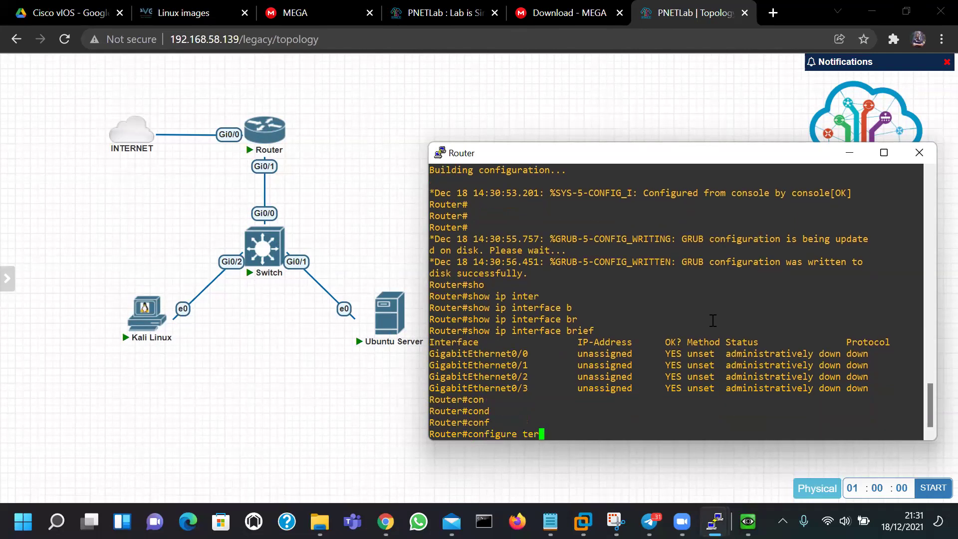
pyautogui.press('Tab')
pyautogui.press('Return')
pyautogui.write('inter')
pyautogui.press('Tab')
pyautogui.write('gi')
pyautogui.press('Tab')
pyautogui.write('0/0')
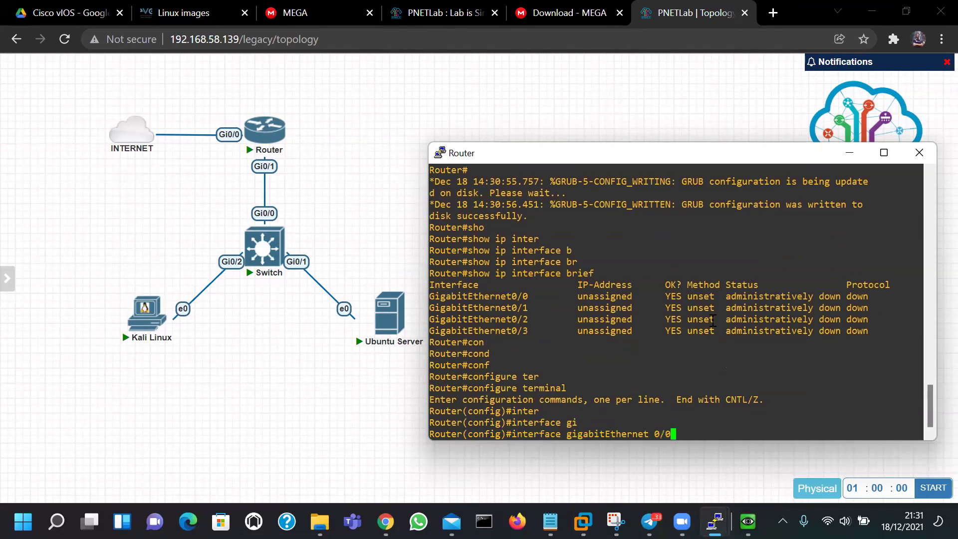
pyautogui.press('Return')
# Enable GigabitEthernet0/0 with no shutdown and note the link state-change log lines
pyautogui.write('no')
pyautogui.press('Tab')
pyautogui.write('shu')
pyautogui.press('Tab')
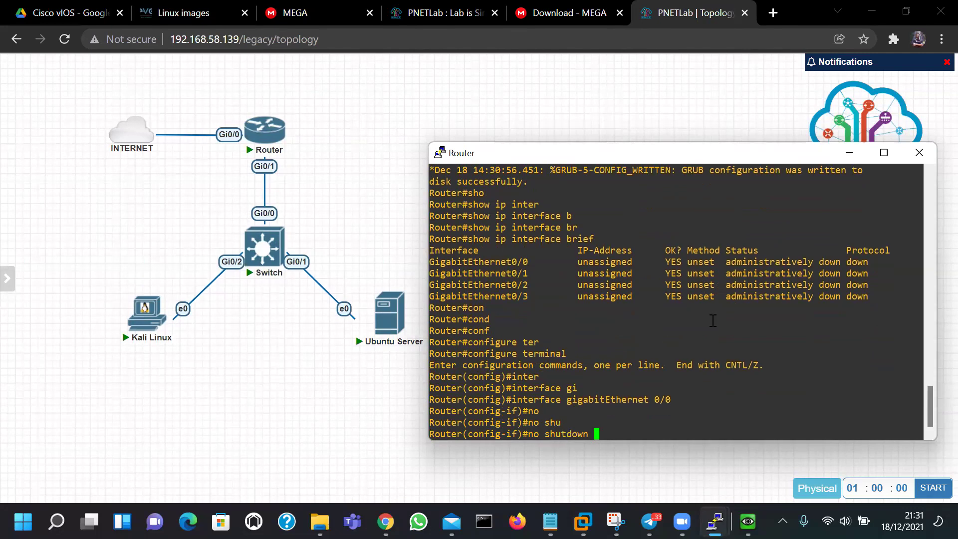
pyautogui.press('Return')
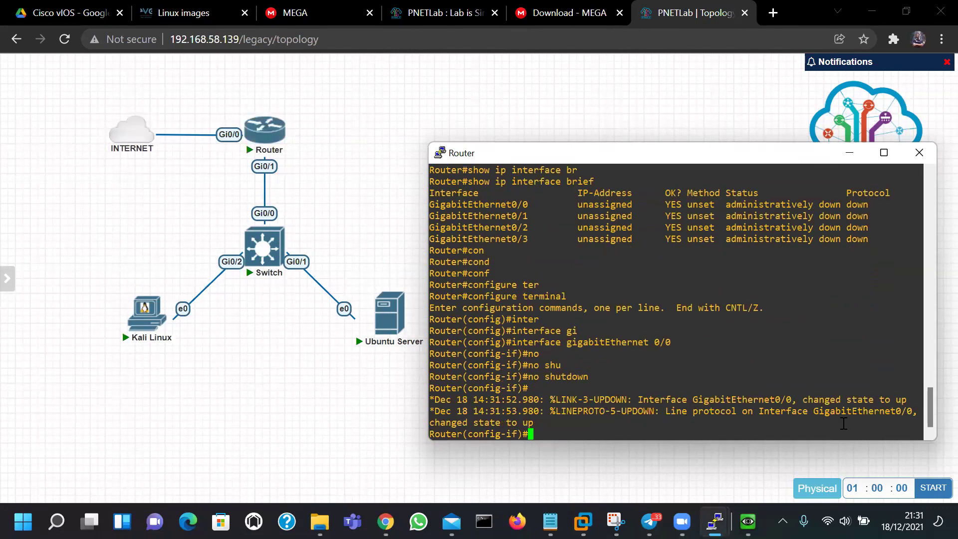
pyautogui.moveTo(430, 424); pyautogui.dragTo(439, 401)
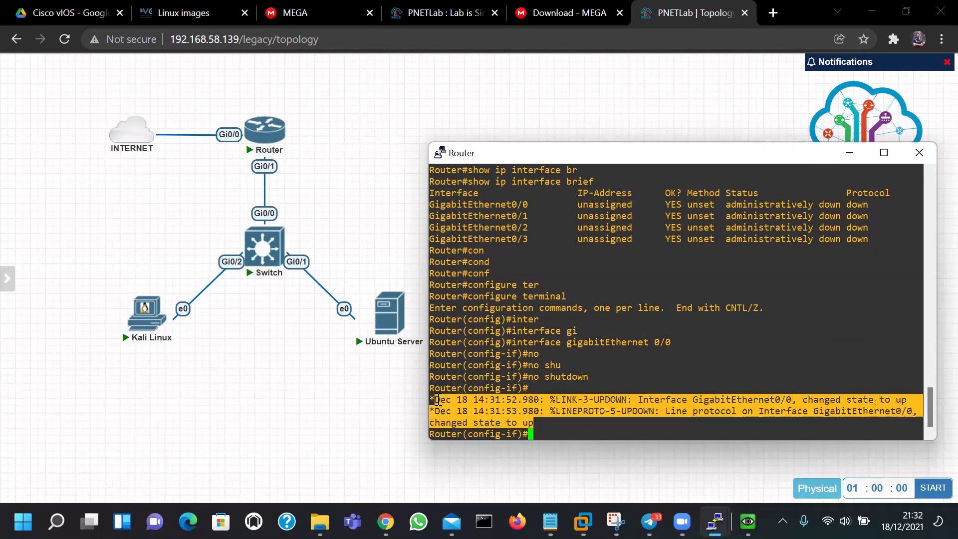
pyautogui.click(715, 366)
# Check show ip interface brief: Gi0/0 up/up, Gi0/1 administratively down
pyautogui.write('do ')
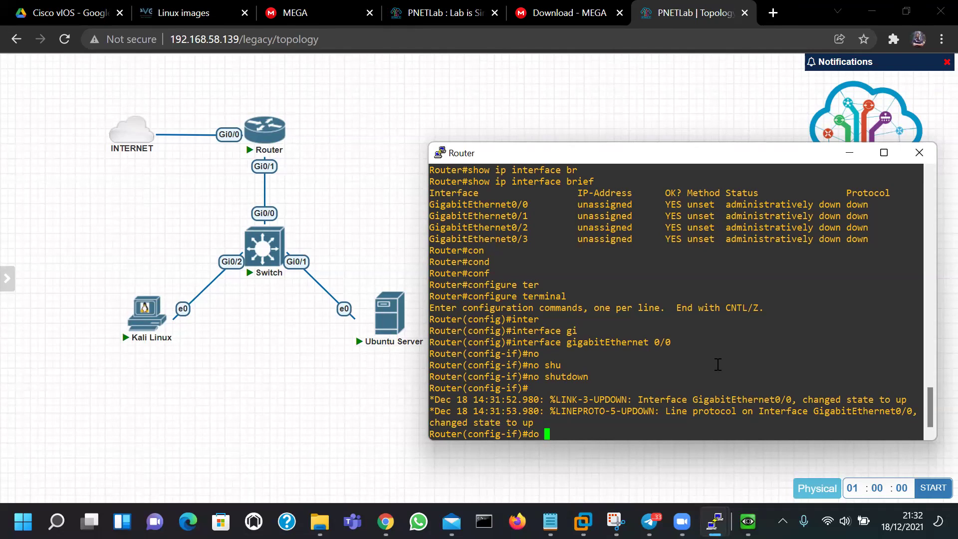
pyautogui.write('show ip interface brief')
pyautogui.press('Return')
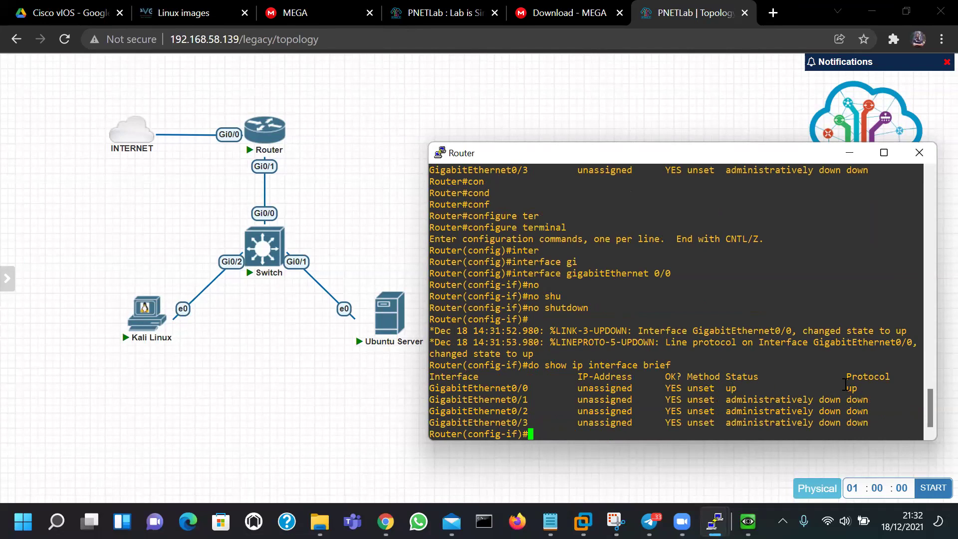
pyautogui.moveTo(736, 389); pyautogui.dragTo(854, 389)
pyautogui.click(853, 389)
pyautogui.moveTo(737, 399); pyautogui.dragTo(842, 400)
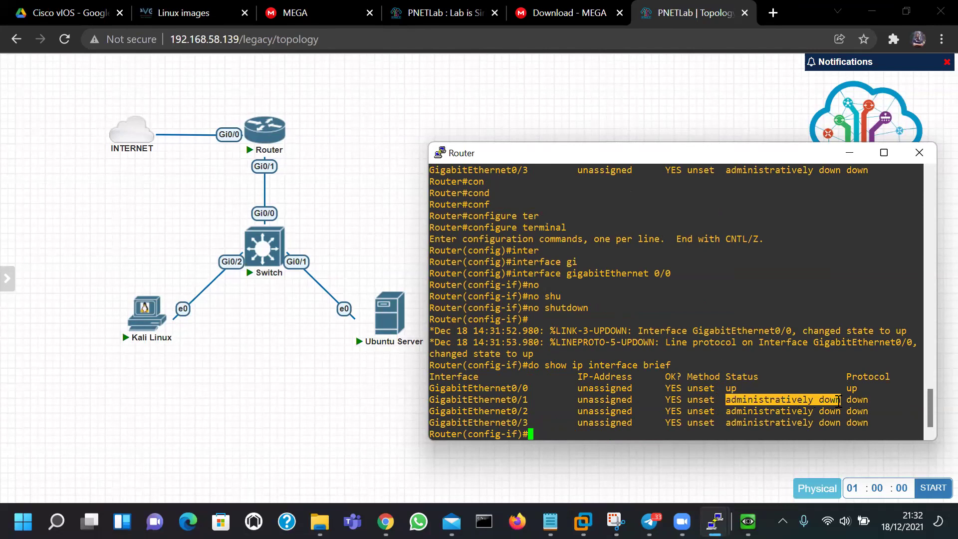
pyautogui.click(759, 403)
pyautogui.moveTo(727, 399); pyautogui.dragTo(842, 400)
pyautogui.click(828, 399)
pyautogui.doubleClick(857, 399)
pyautogui.click(859, 405)
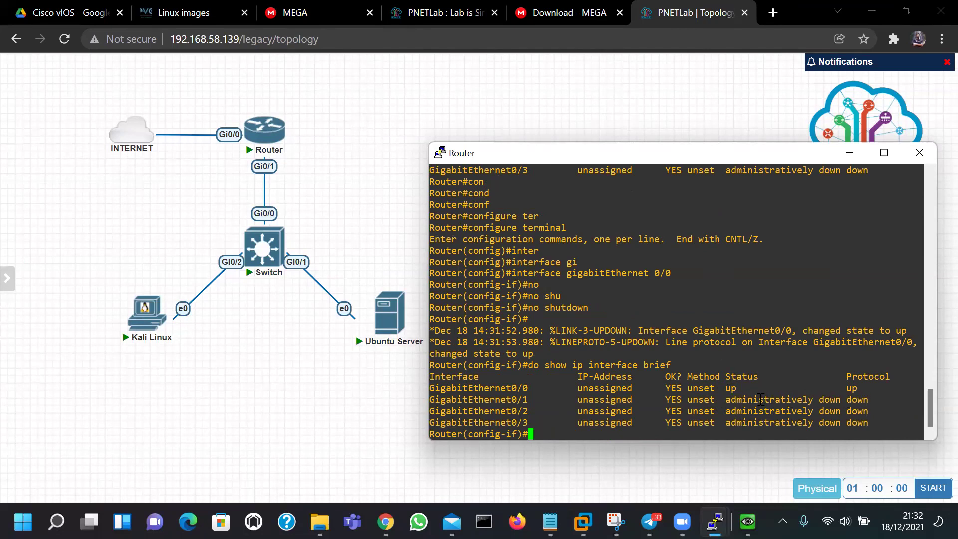
pyautogui.doubleClick(761, 399)
pyautogui.moveTo(750, 399); pyautogui.dragTo(828, 397)
pyautogui.click(855, 399)
# Set GigabitEthernet0/0 to ip address dhcp and exit interface configuration
pyautogui.write('ip ad')
pyautogui.press('Tab')
pyautogui.write('d')
pyautogui.press('Tab')
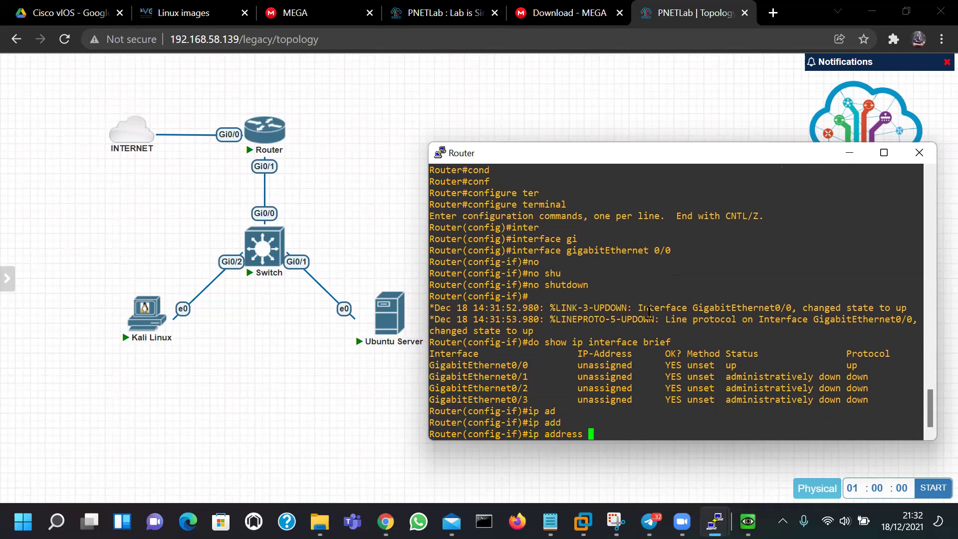
pyautogui.write('dhc')
pyautogui.press('Tab')
pyautogui.write('~')
pyautogui.press('BackSpace')
pyautogui.press('Return')
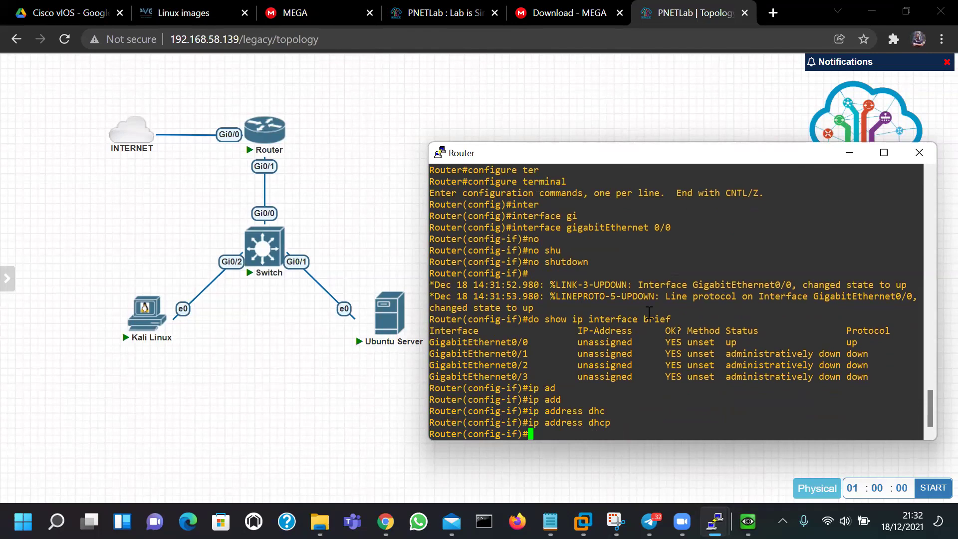
pyautogui.write('exit')
pyautogui.press('Return')
# Redisplay the interface summary showing Gi0/0 with address 192.168.58.140
pyautogui.press('Return')
pyautogui.press('Return')
pyautogui.press('Return')
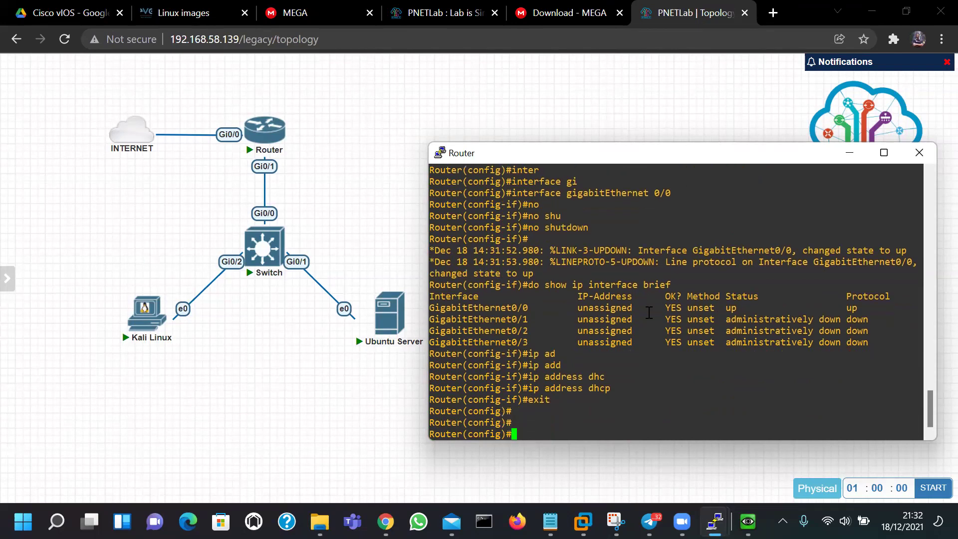
pyautogui.write('ip address dhcp')
pyautogui.press('Up')
pyautogui.press('Up')
pyautogui.press('Up')
pyautogui.press('Return')
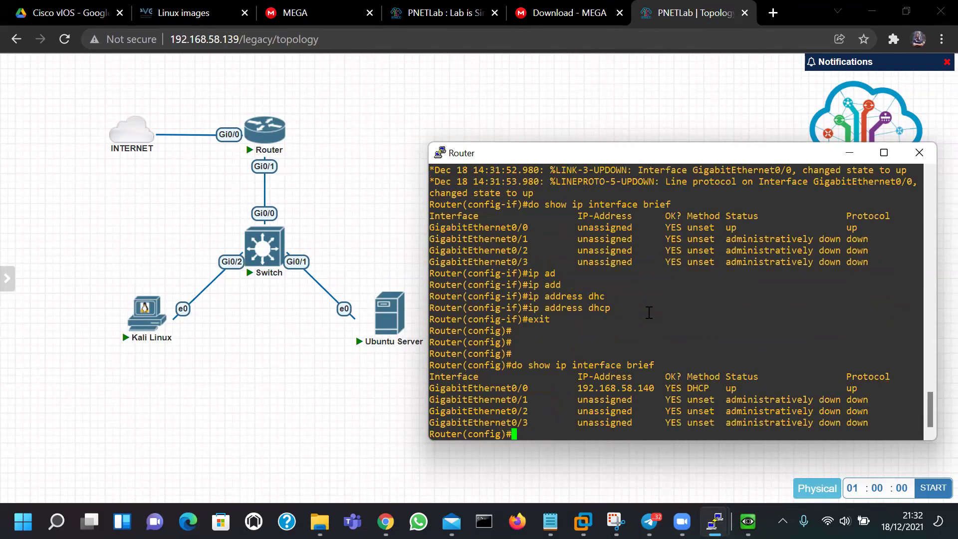
pyautogui.doubleClick(598, 388)
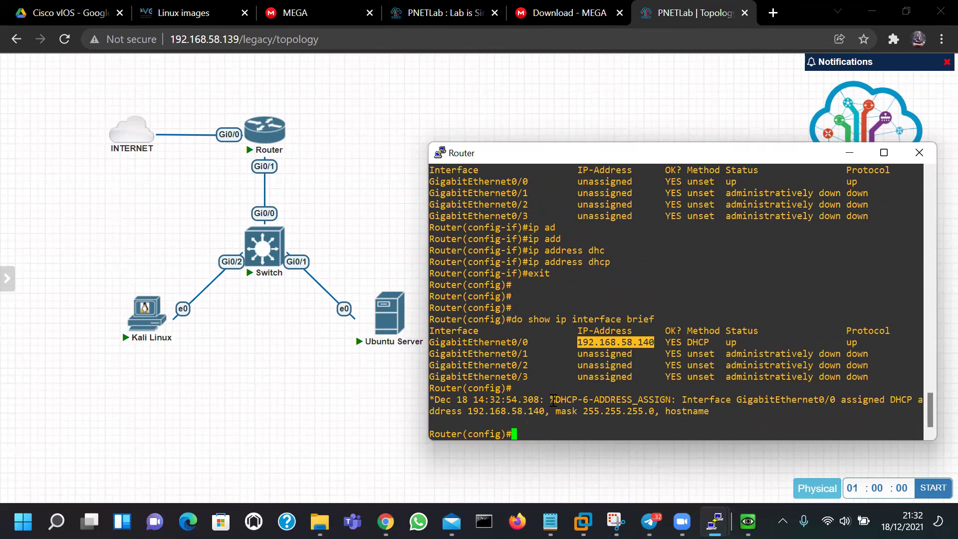
# Read the DHCP-6-ADDRESS_ASSIGN log giving Gi0/0 192.168.58.140, mask 255.255.255.0
pyautogui.doubleClick(576, 399)
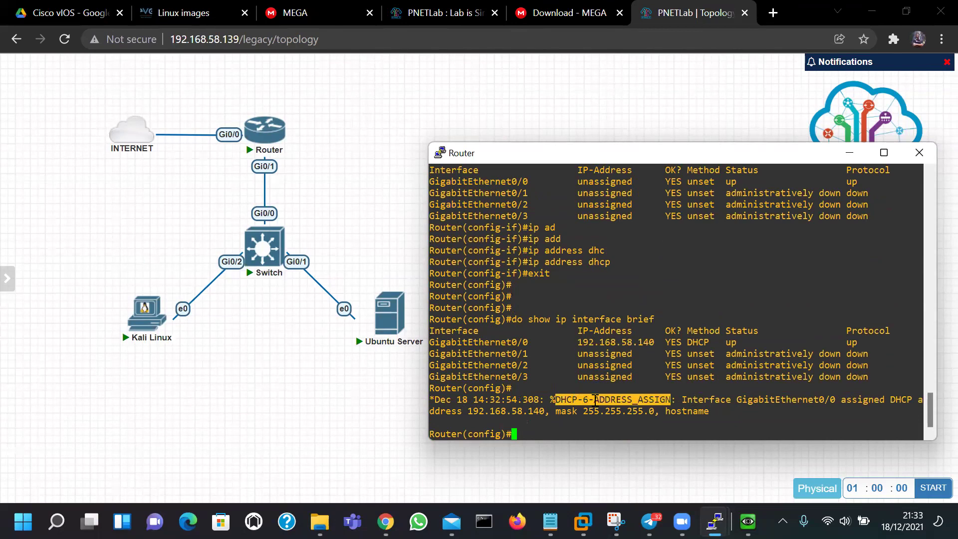
pyautogui.doubleClick(703, 400)
pyautogui.moveTo(703, 400); pyautogui.dragTo(819, 396)
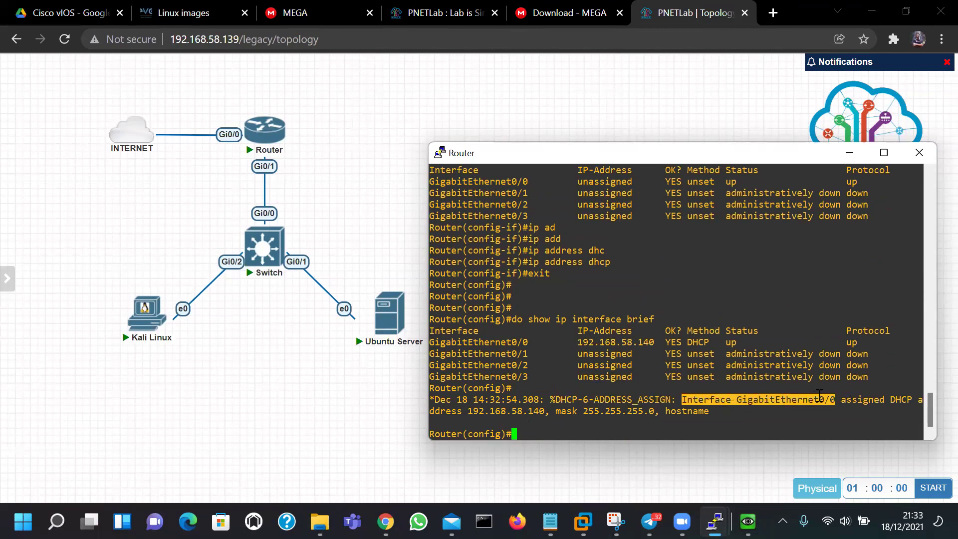
pyautogui.doubleClick(873, 399)
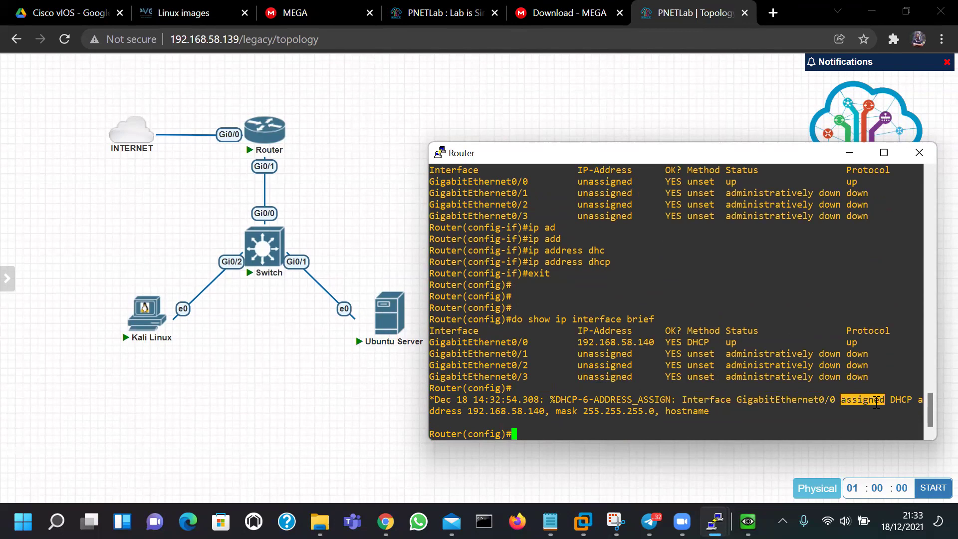
pyautogui.doubleClick(902, 399)
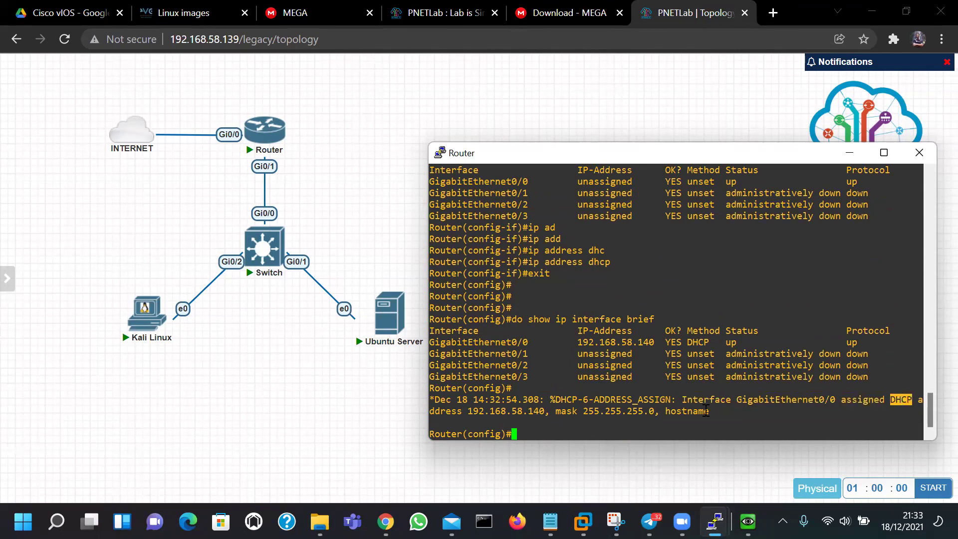
pyautogui.doubleClick(482, 411)
pyautogui.doubleClick(611, 412)
pyautogui.click(679, 407)
pyautogui.doubleClick(674, 353)
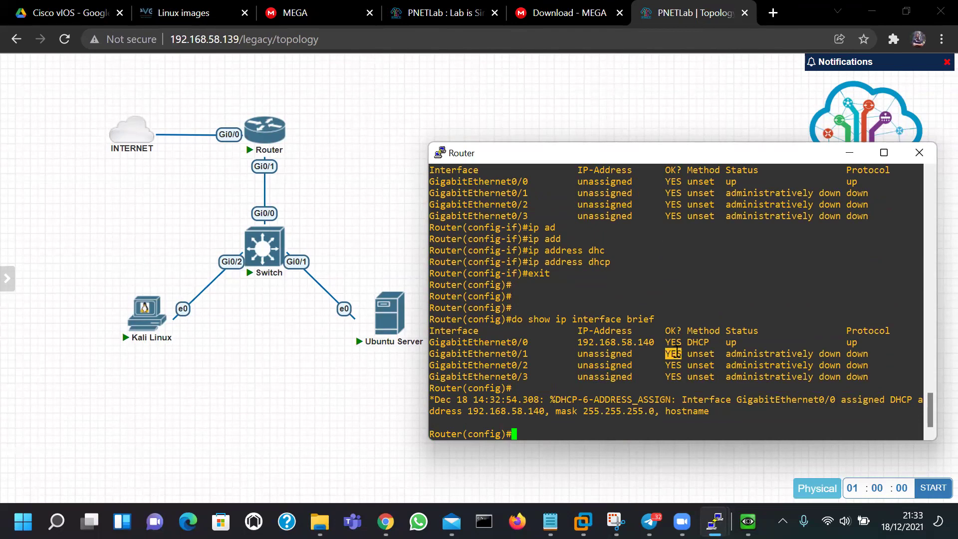
pyautogui.click(651, 313)
# Ping google.com from the router twice, then run a 100-echo ping with 100/100 success
pyautogui.write('do ping google.com')
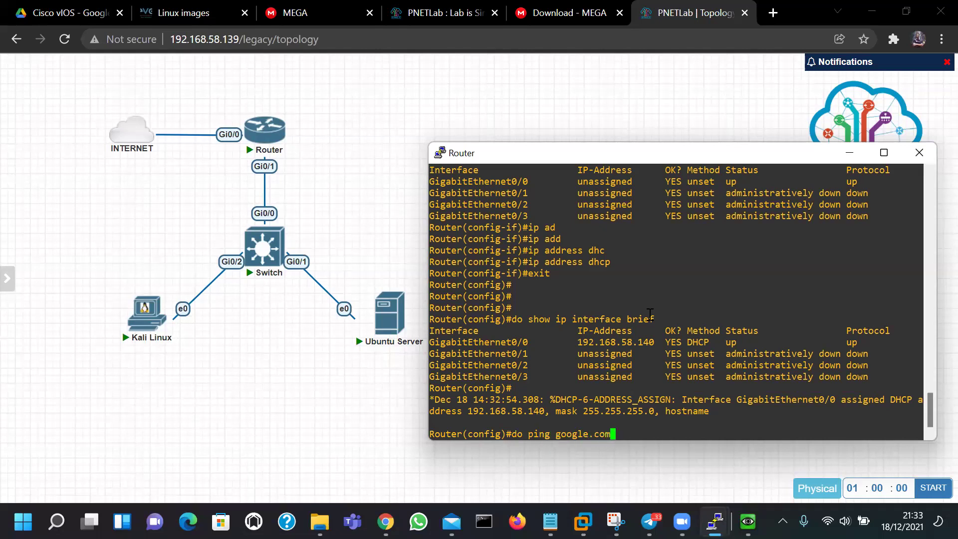
pyautogui.press('Return')
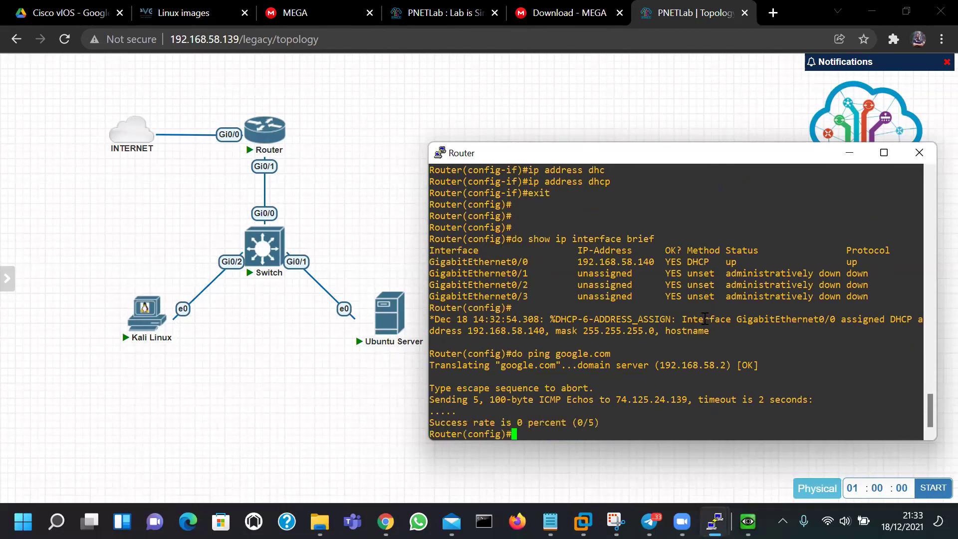
pyautogui.press('Up')
pyautogui.press('Return')
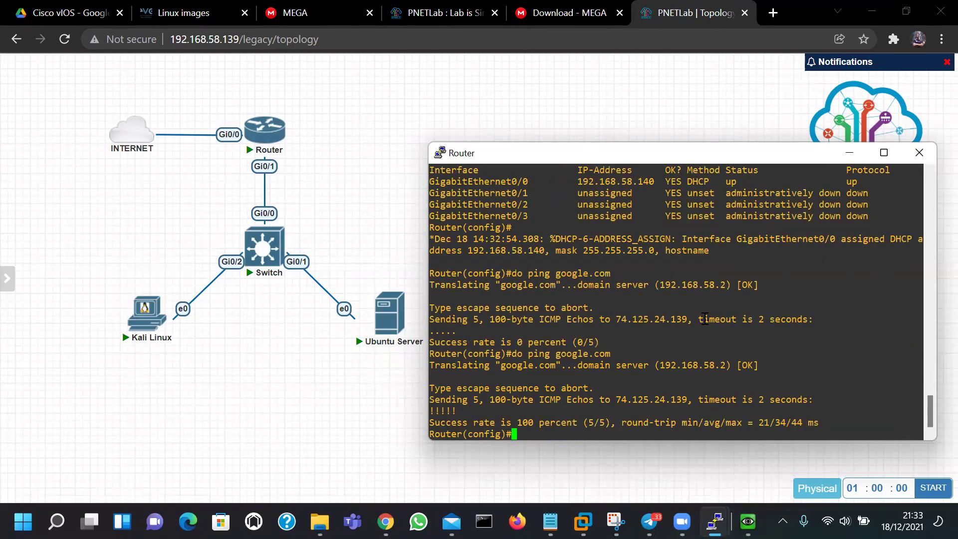
pyautogui.press('Up')
pyautogui.write('rep 100')
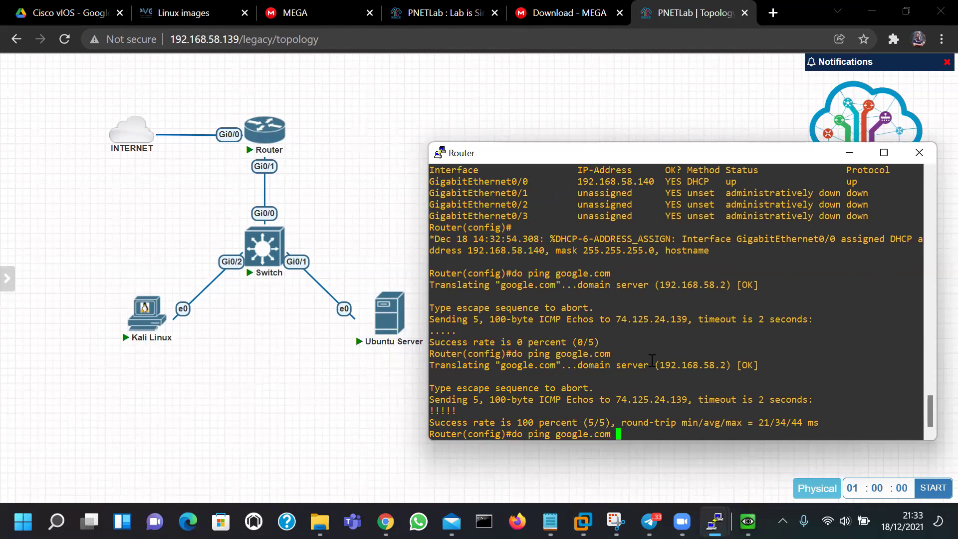
pyautogui.press('Return')
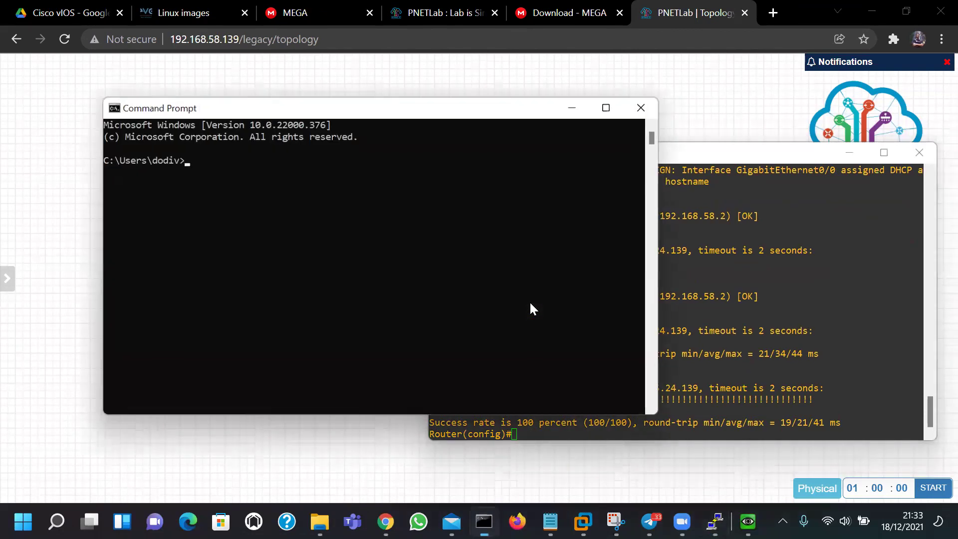
# Ping google.com from the host Command Prompt, getting 2/2 replies, then minimize it
pyautogui.write('googel')
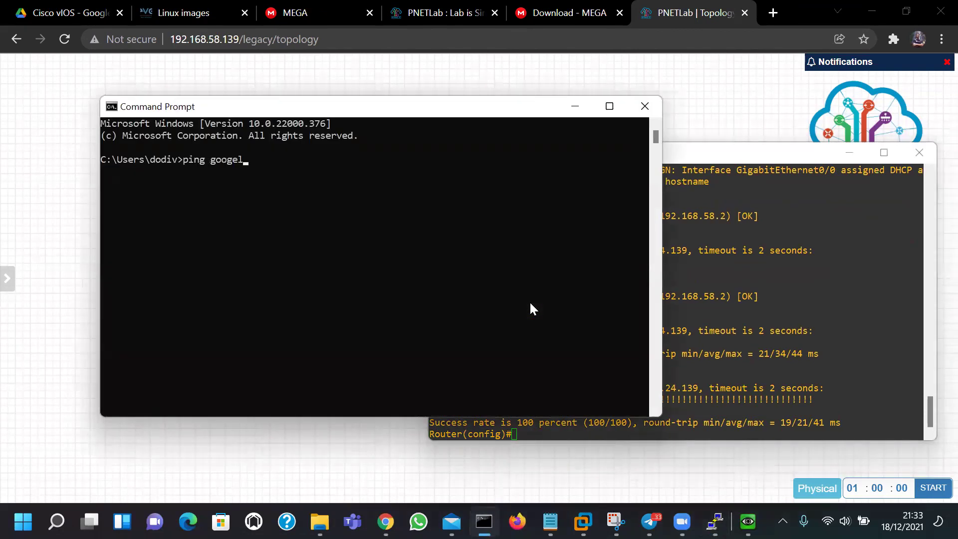
pyautogui.press('BackSpace')
pyautogui.press('BackSpace')
pyautogui.write('le.com')
pyautogui.press('Return')
pyautogui.hotkey('ctrl', 'c')
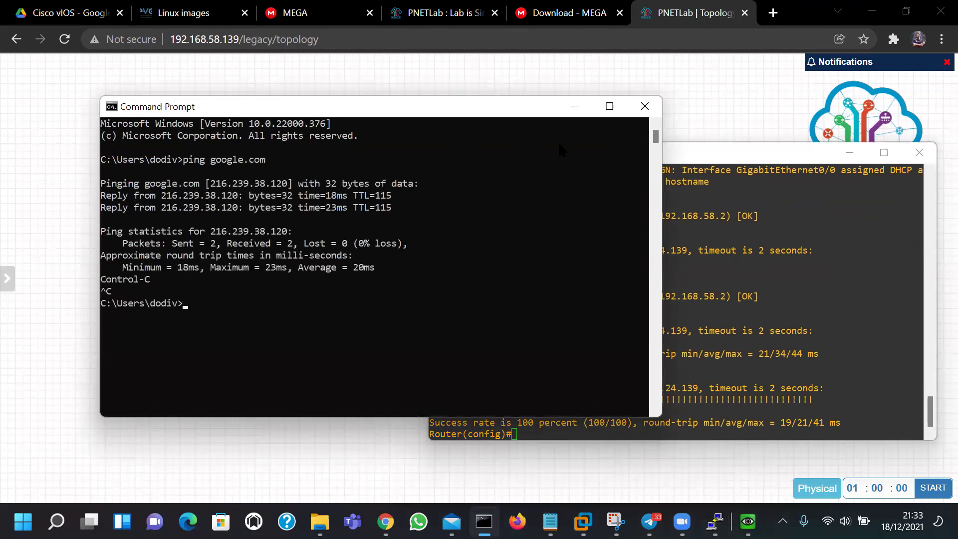
pyautogui.click(575, 106)
pyautogui.doubleClick(590, 403)
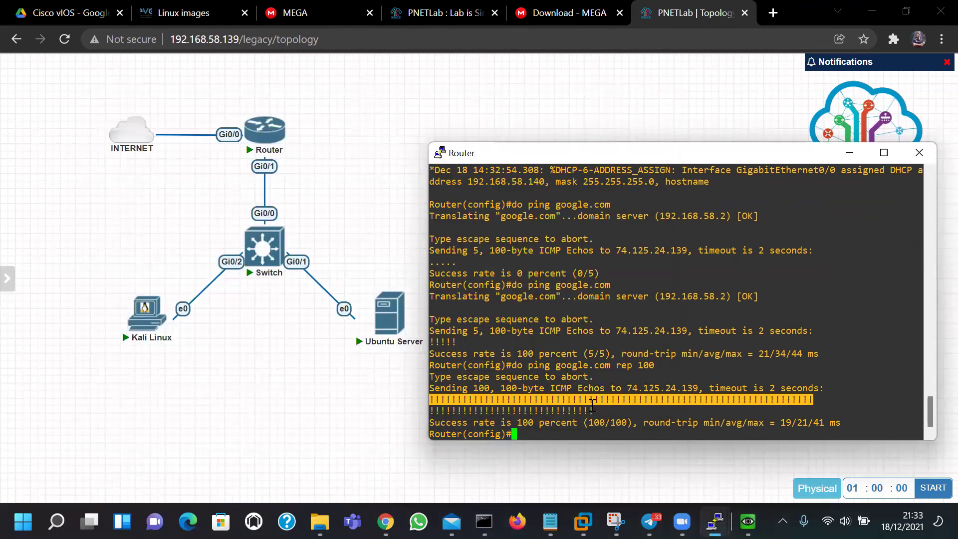
# Review the first ping's failed replies and its Sending 5 echoes line
pyautogui.click(592, 405)
pyautogui.doubleClick(442, 262)
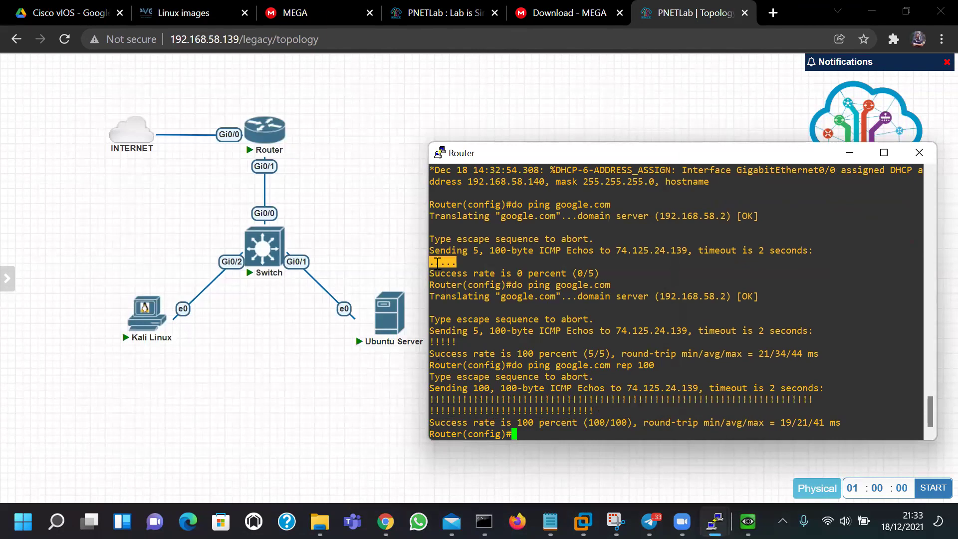
pyautogui.tripleClick(636, 282)
pyautogui.tripleClick(768, 331)
pyautogui.click(706, 327)
pyautogui.press('Return')
pyautogui.press('Return')
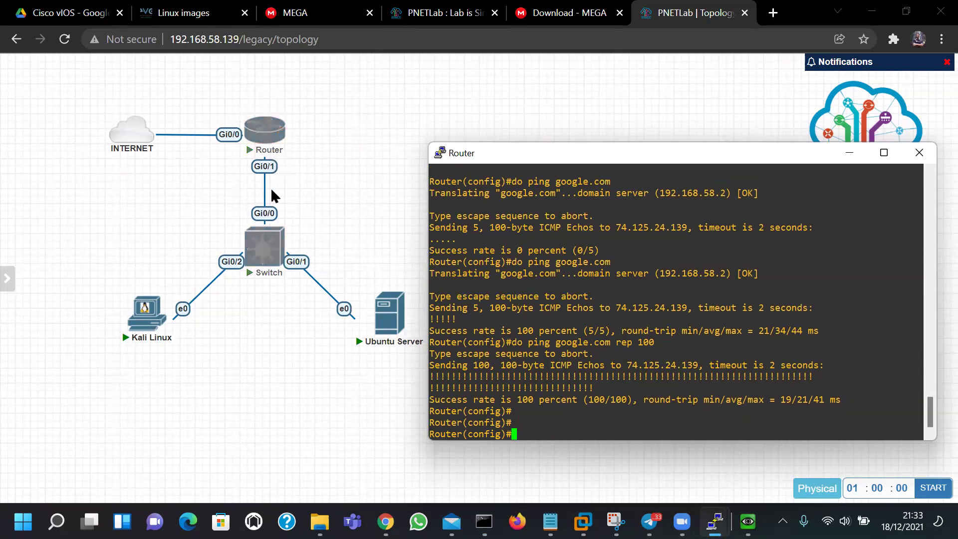
# Select GigabitEthernet0/1 and bring it up with no shutdown
pyautogui.write('inter')
pyautogui.press('Tab')
pyautogui.write('gi')
pyautogui.press('Tab')
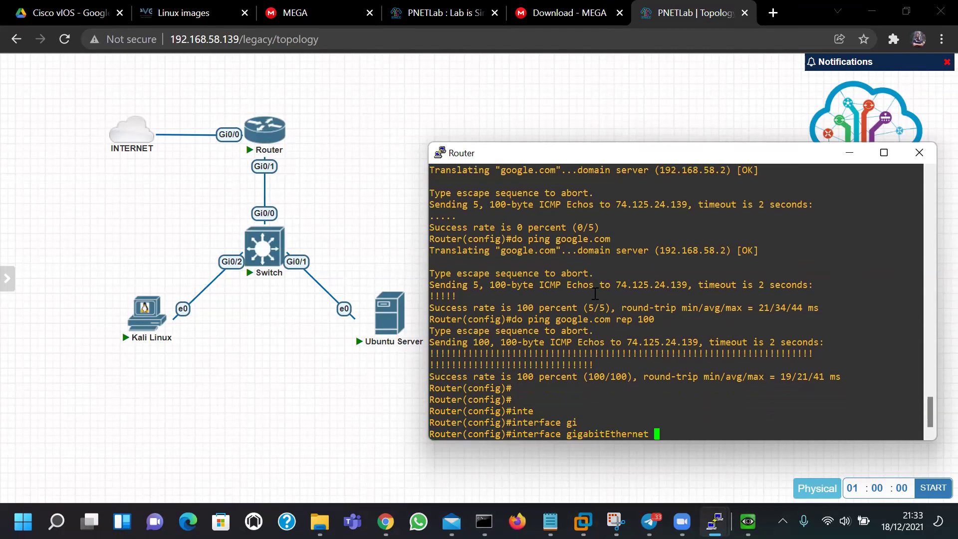
pyautogui.write('0/1')
pyautogui.press('Return')
pyautogui.write('no shu')
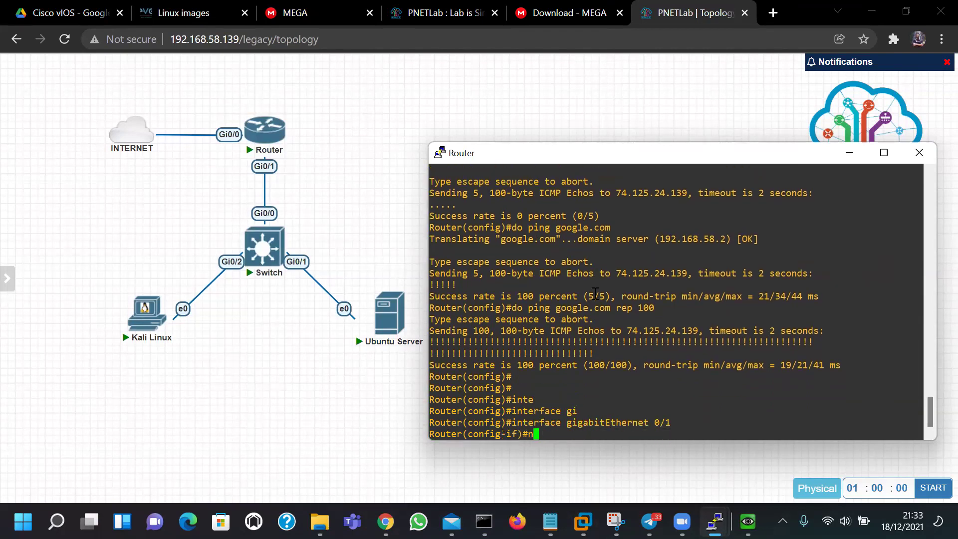
pyautogui.press('Tab')
pyautogui.press('Return')
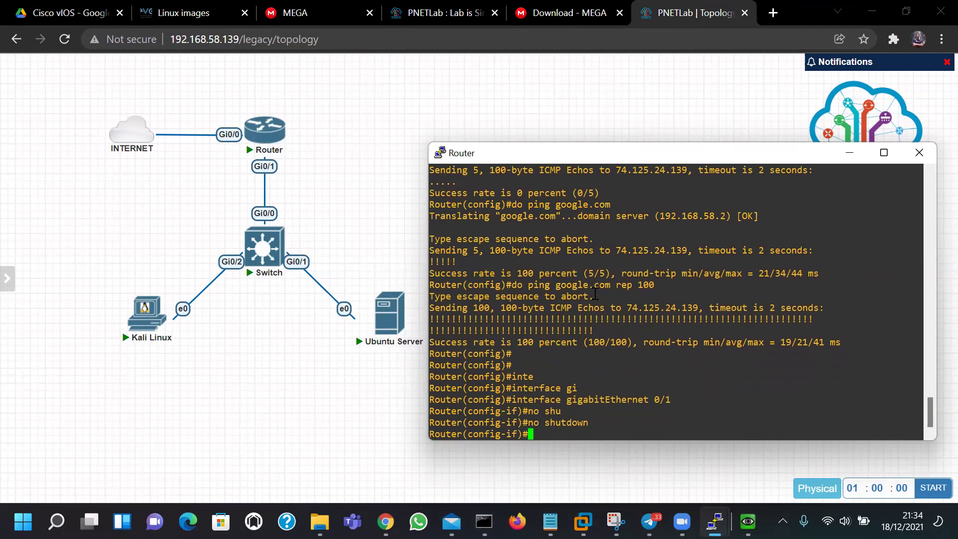
# Assign 192.168.100.1 255.255.255.0 to Gi0/1 and return to global configuration
pyautogui.write('ip add')
pyautogui.press('Tab')
pyautogui.write('192.1')
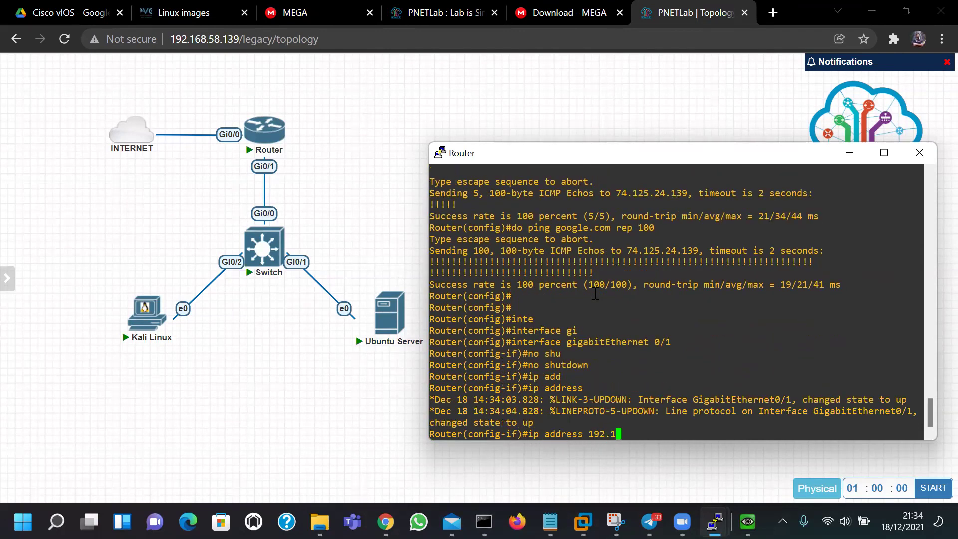
pyautogui.write('68.100.1 255.255.255.0')
pyautogui.press('Return')
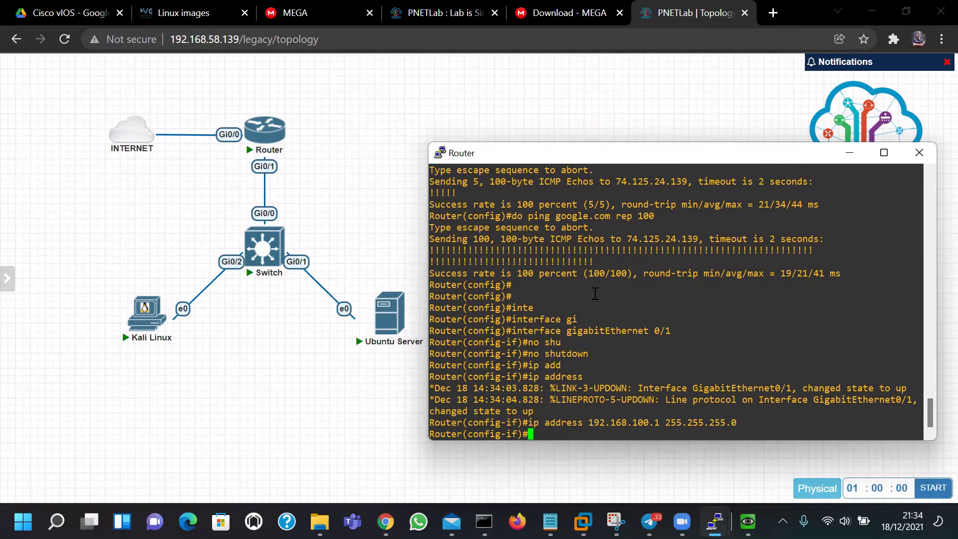
pyautogui.doubleClick(687, 421)
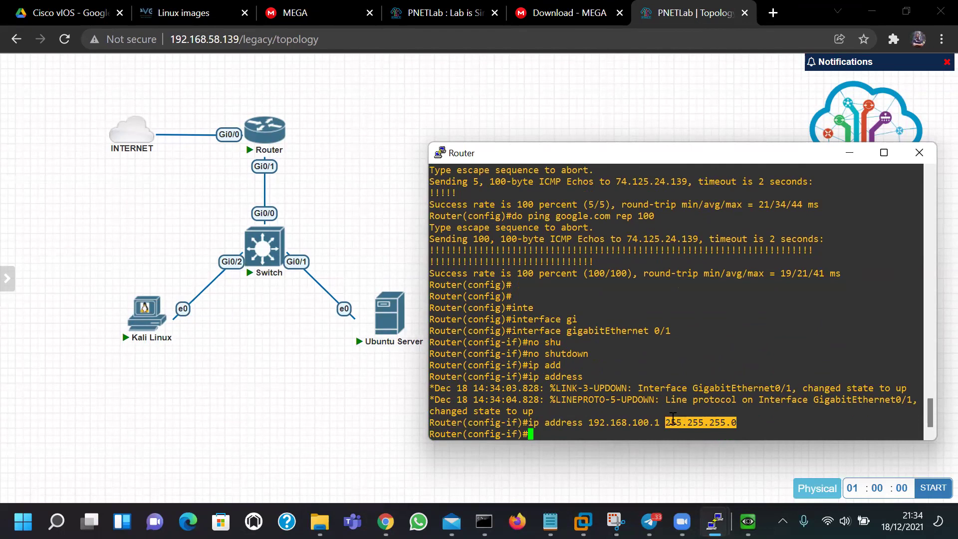
pyautogui.click(673, 419)
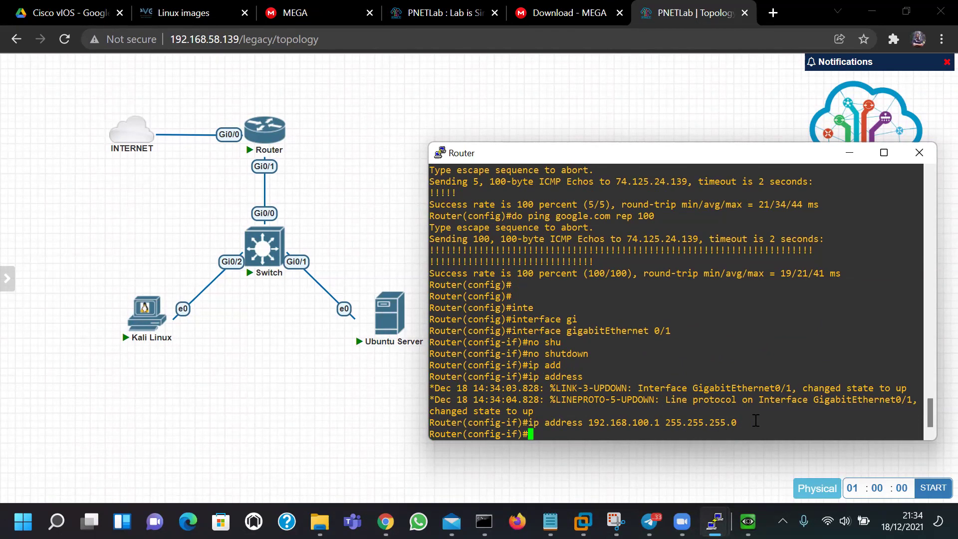
pyautogui.doubleClick(675, 420)
pyautogui.click(709, 398)
pyautogui.write('exit')
pyautogui.press('Return')
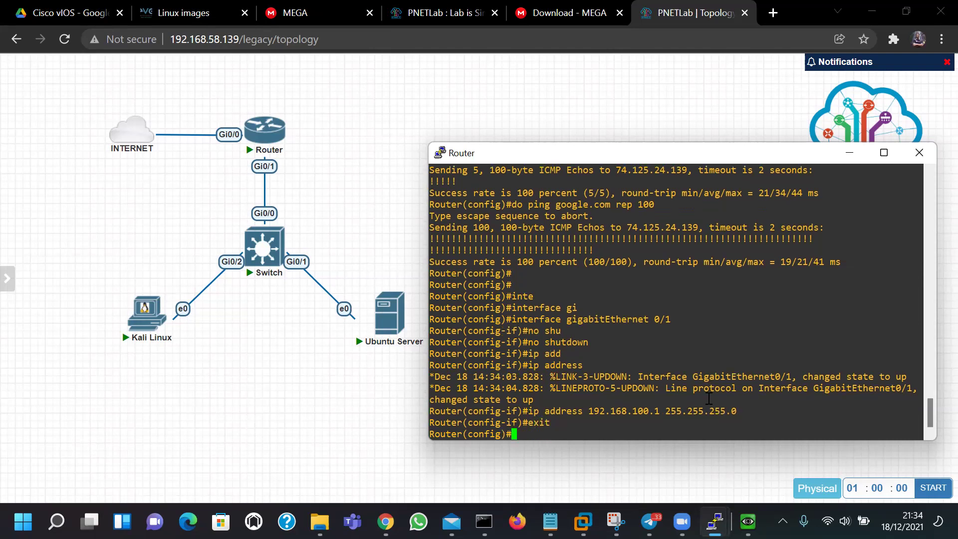
pyautogui.moveTo(266, 141)
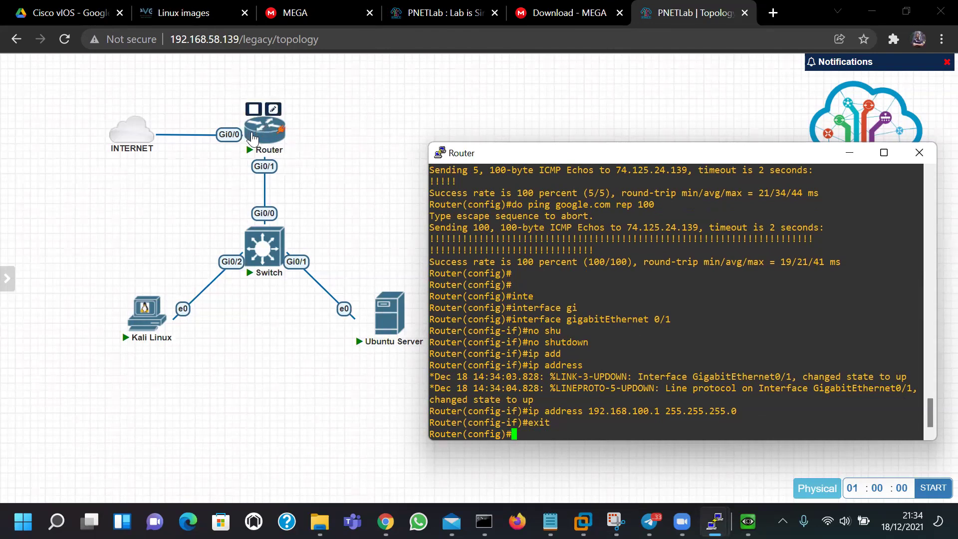
# Create the DHCP pool named LAN-AAC
pyautogui.write('ip dh')
pyautogui.press('Tab')
pyautogui.write('p')
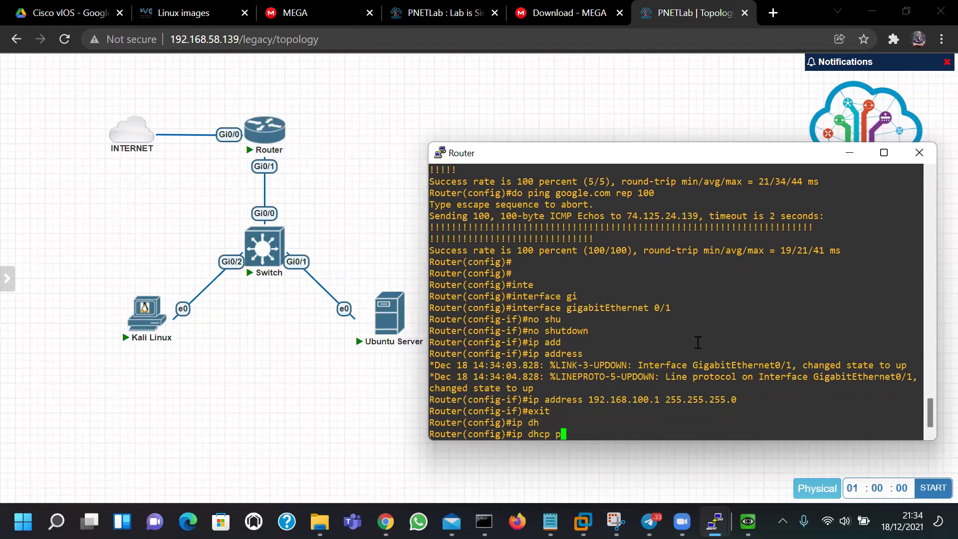
pyautogui.write('o')
pyautogui.press('Tab')
pyautogui.write('LAN')
pyautogui.press('BackSpace')
pyautogui.press('BackSpace')
pyautogui.press('BackSpace')
pyautogui.write(':')
pyautogui.press('BackSpace')
pyautogui.write('LAN')
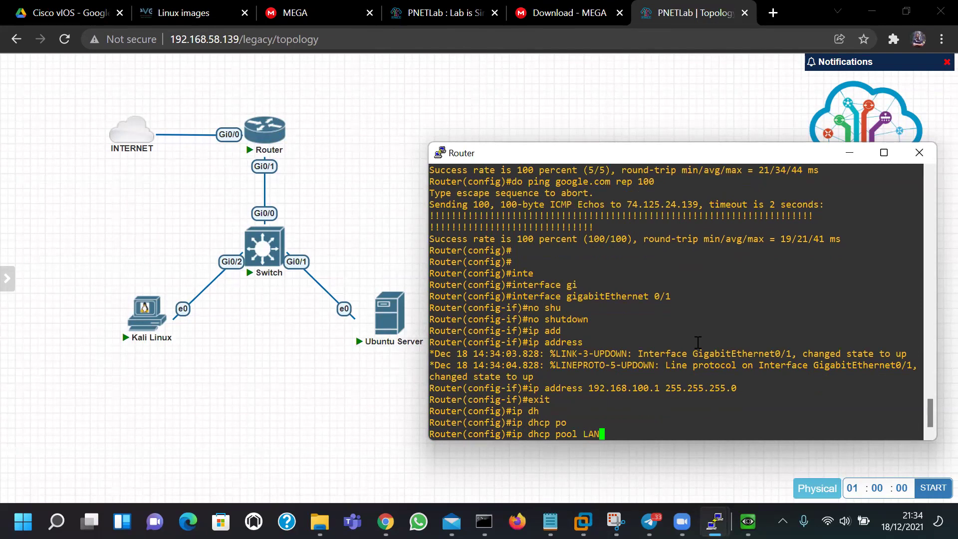
pyautogui.press('BackSpace')
pyautogui.press('BackSpace')
pyautogui.press('BackSpace')
pyautogui.write('AC')
pyautogui.press('BackSpace')
pyautogui.write('AC')
pyautogui.press('BackSpace')
pyautogui.press('BackSpace')
pyautogui.press('BackSpace')
pyautogui.write('LAN-AAC')
pyautogui.press('Return')
# Set the pool's default router 192.168.100.1 and network 192.168.100.0
pyautogui.write('def')
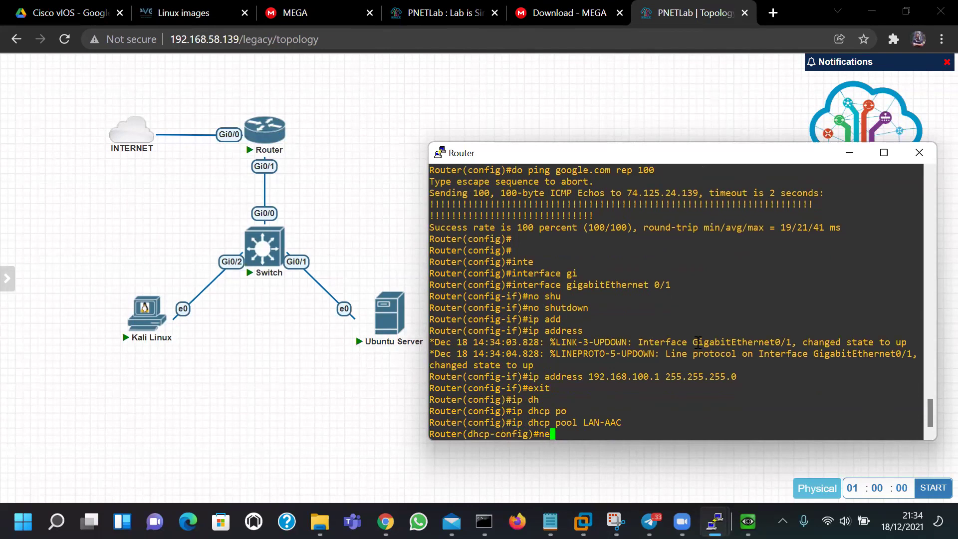
pyautogui.press('Tab')
pyautogui.write('192.1')
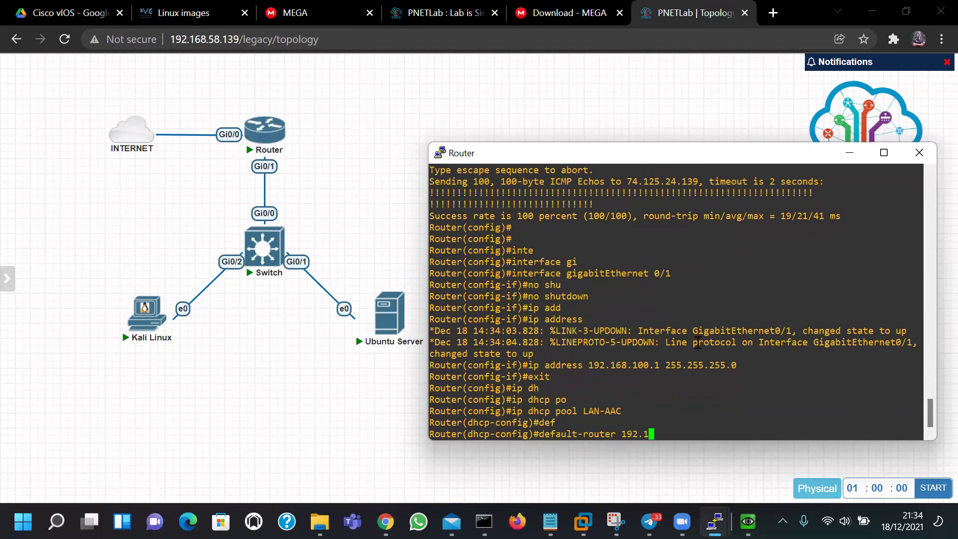
pyautogui.write('68.100.1')
pyautogui.press('Return')
pyautogui.write('netwoek')
pyautogui.press('BackSpace')
pyautogui.press('BackSpace')
pyautogui.press('BackSpace')
pyautogui.write('r')
pyautogui.press('Tab')
pyautogui.write('192.168')
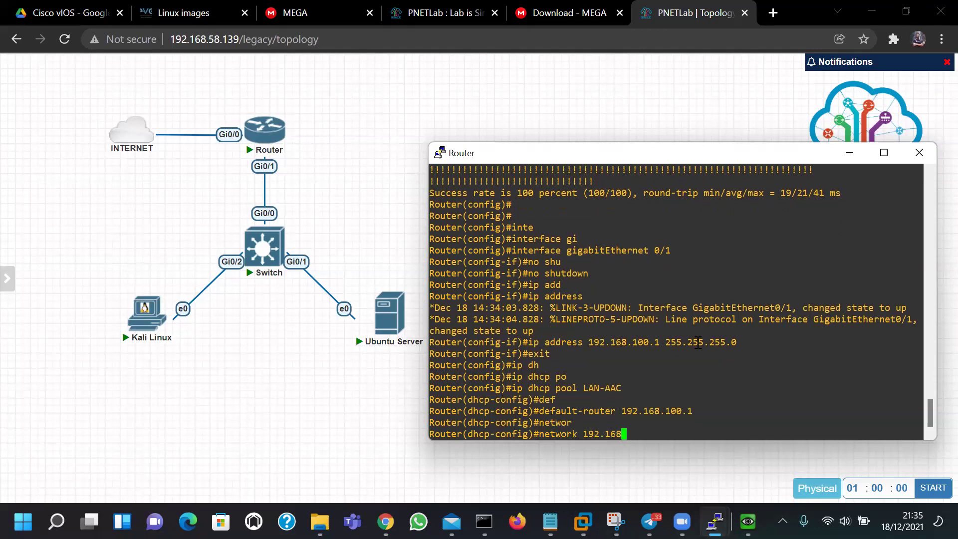
pyautogui.write('.100.0')
pyautogui.press('Return')
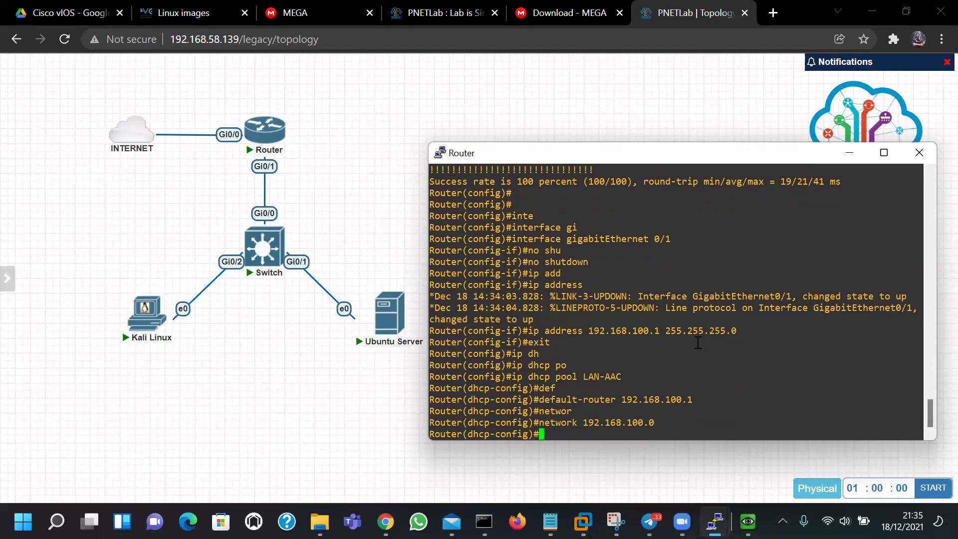
# Add DNS server 8.8.8.8 to the pool and exit to global configuration
pyautogui.write('dns')
pyautogui.press('Tab')
pyautogui.write('8.8.8.8')
pyautogui.press('Return')
pyautogui.write('exit')
pyautogui.press('Return')
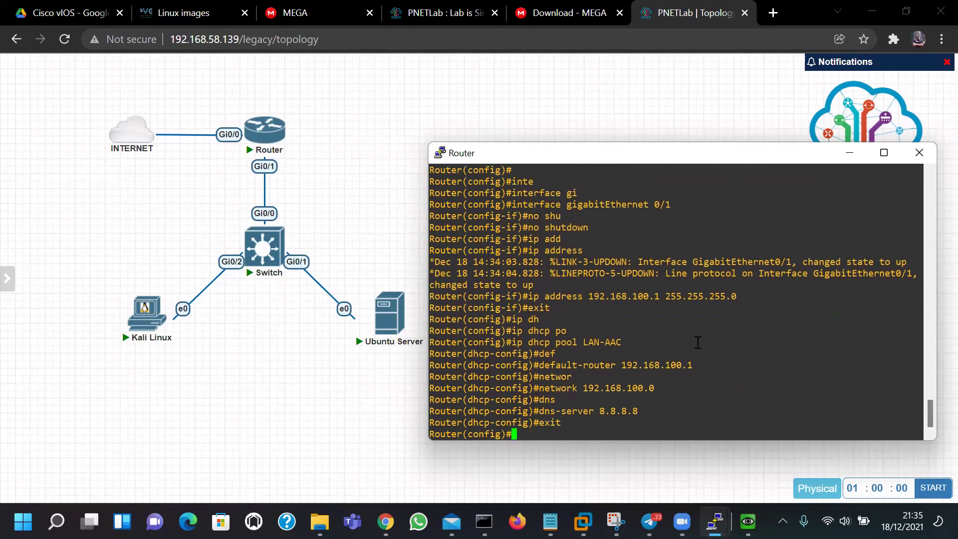
pyautogui.press('Return')
pyautogui.press('Return')
# Show the running DHCP configuration to check the LAN-AAC pool settings
pyautogui.write('do sh')
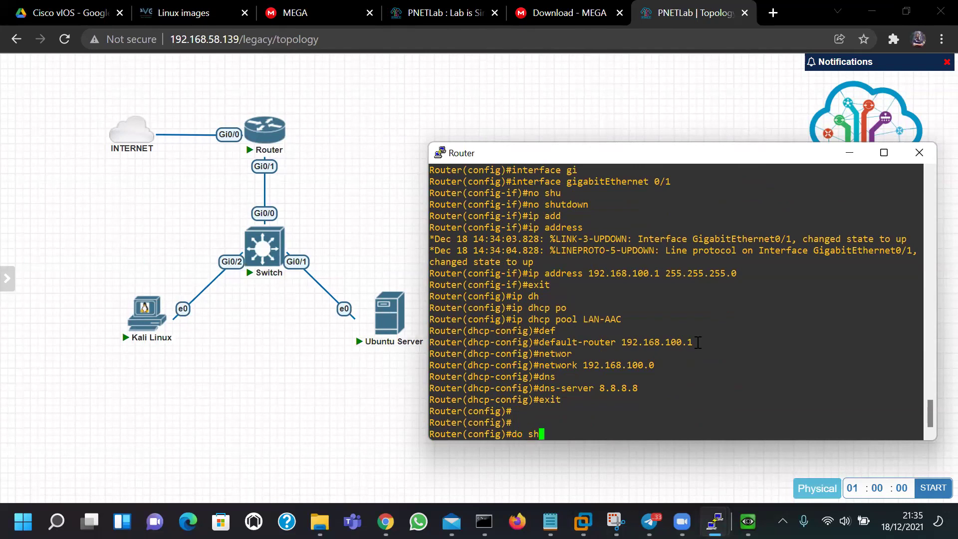
pyautogui.write('ow run | s dhcp')
pyautogui.press('Return')
pyautogui.moveTo(525, 423); pyautogui.dragTo(624, 366)
pyautogui.click(508, 392)
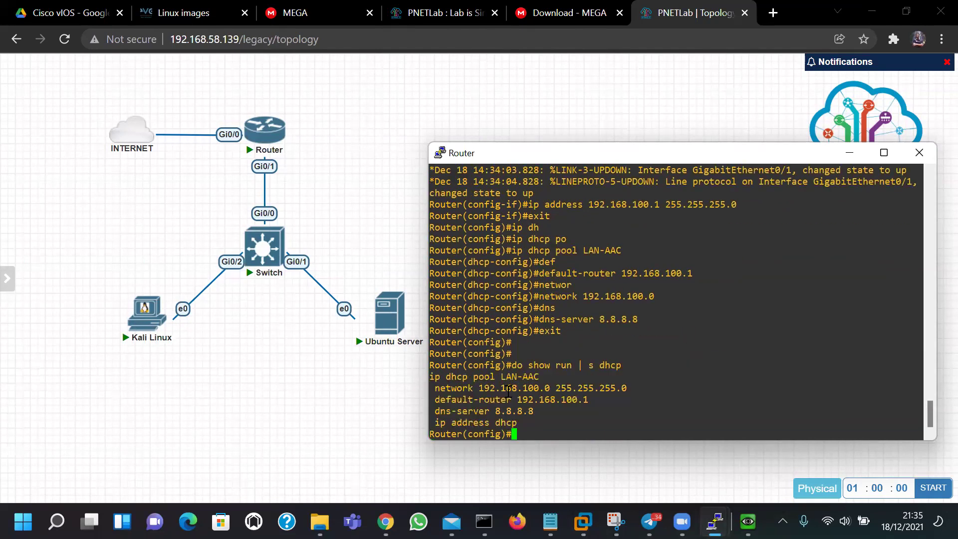
pyautogui.moveTo(442, 377); pyautogui.dragTo(499, 423)
pyautogui.click(499, 424)
# Leave configuration mode and list the DHCP bindings, which are still empty
pyautogui.write('exit')
pyautogui.press('Return')
pyautogui.press('Return')
pyautogui.write('show ip dh')
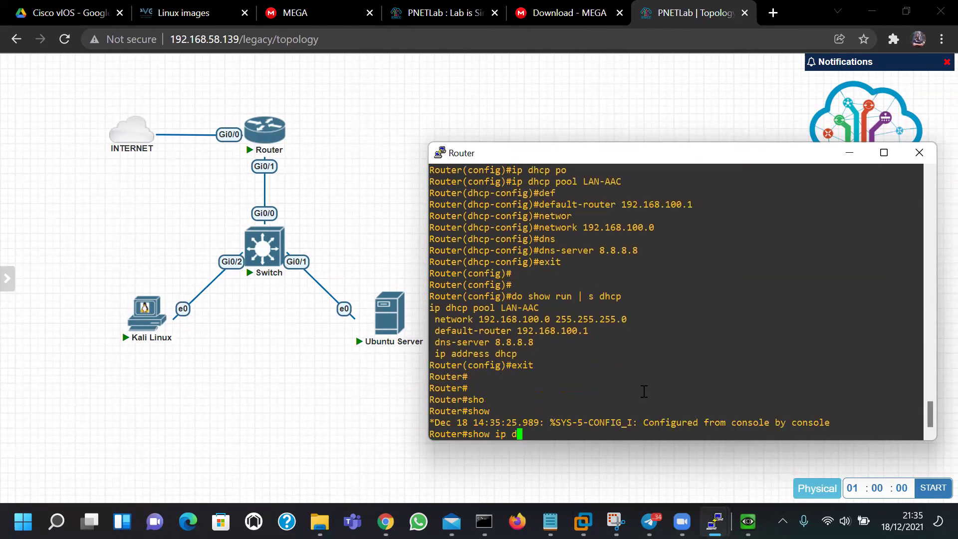
pyautogui.press('Tab')
pyautogui.write('bi')
pyautogui.press('Tab')
pyautogui.press('Return')
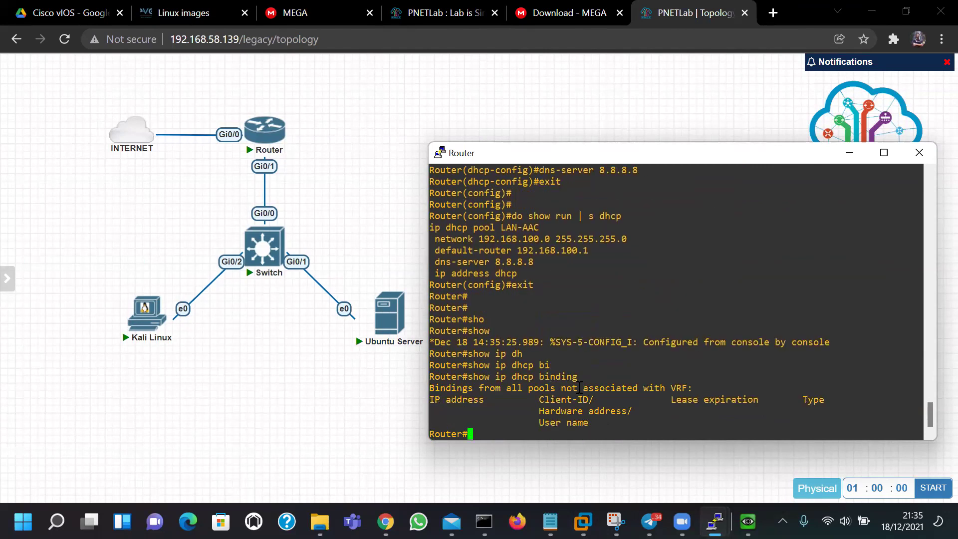
pyautogui.moveTo(617, 417); pyautogui.dragTo(431, 402)
pyautogui.click(431, 402)
# Show the router's ARP table with entries 192.168.58.2 and 192.168.100.1, then return to the topology
pyautogui.moveTo(386, 353)
pyautogui.write('show ip aro')
pyautogui.press('Tab')
pyautogui.press('Return')
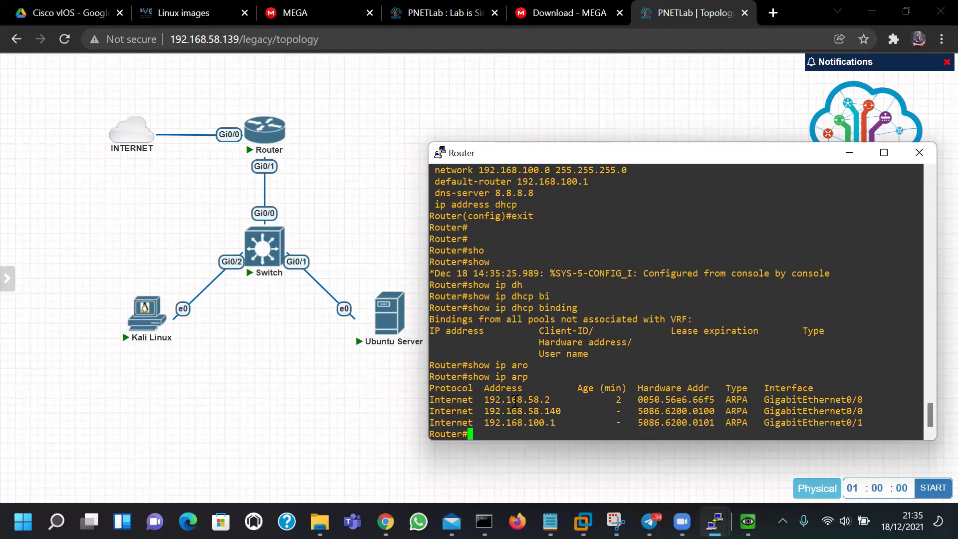
pyautogui.doubleClick(478, 399)
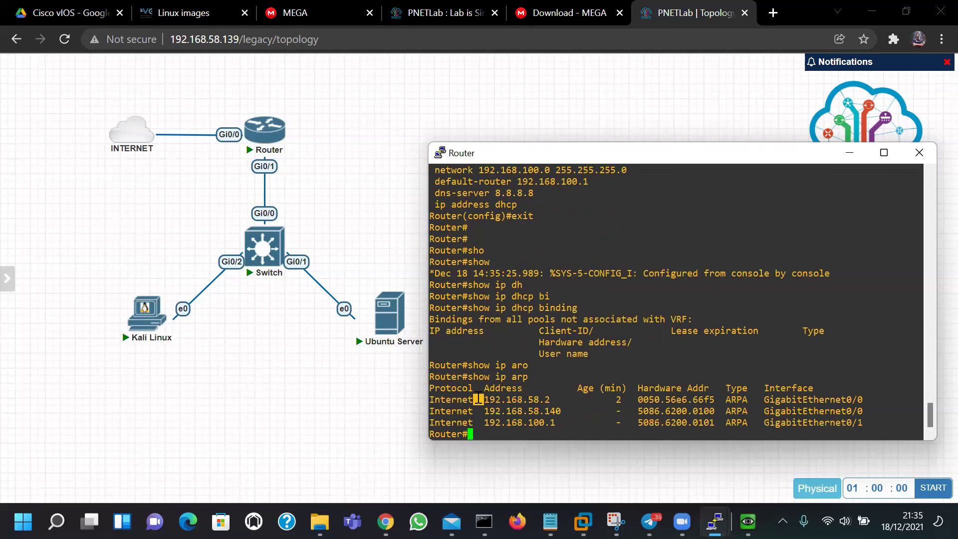
pyautogui.tripleClick(510, 400)
pyautogui.tripleClick(518, 423)
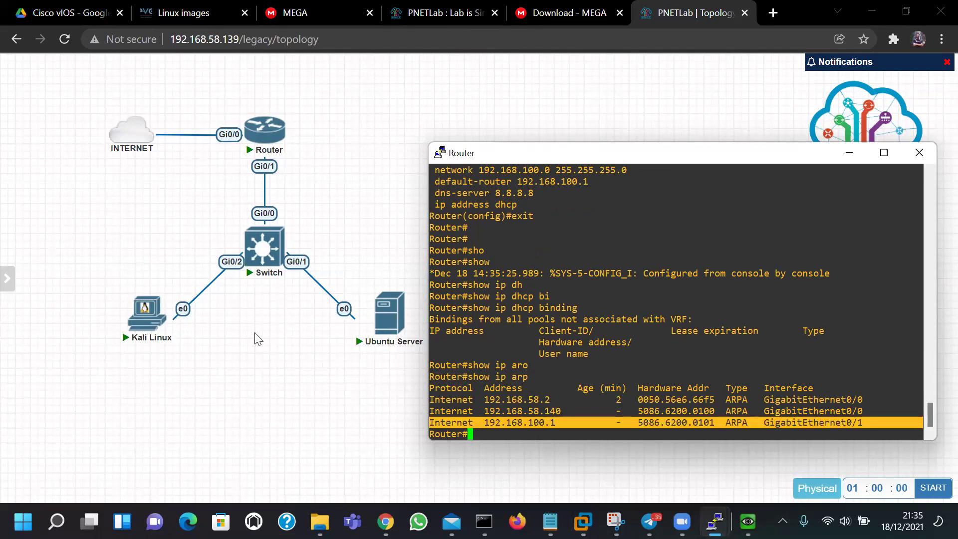
pyautogui.click(291, 398)
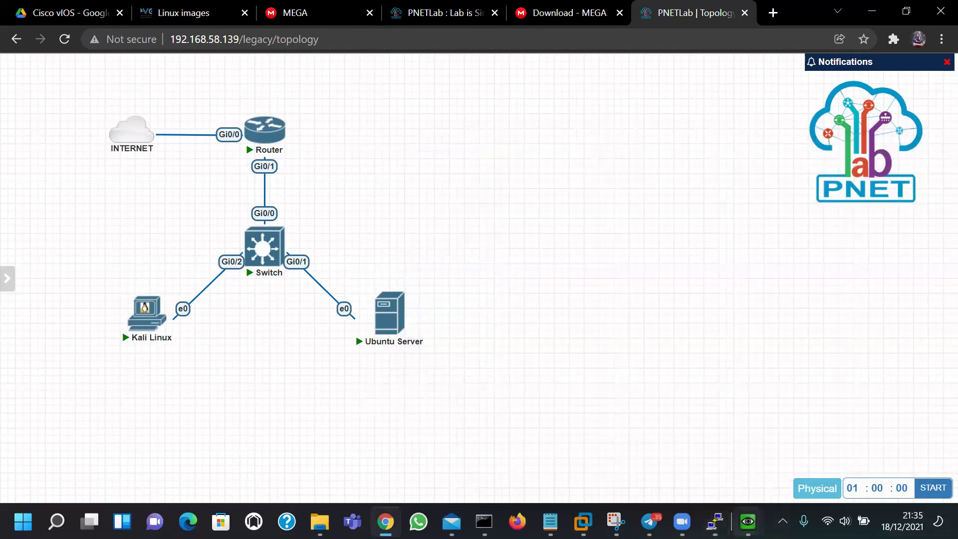
# Unlock the Kali console with the root password and confirm its leased address 192.168.100.3
pyautogui.moveTo(748, 521)
pyautogui.click(720, 444)
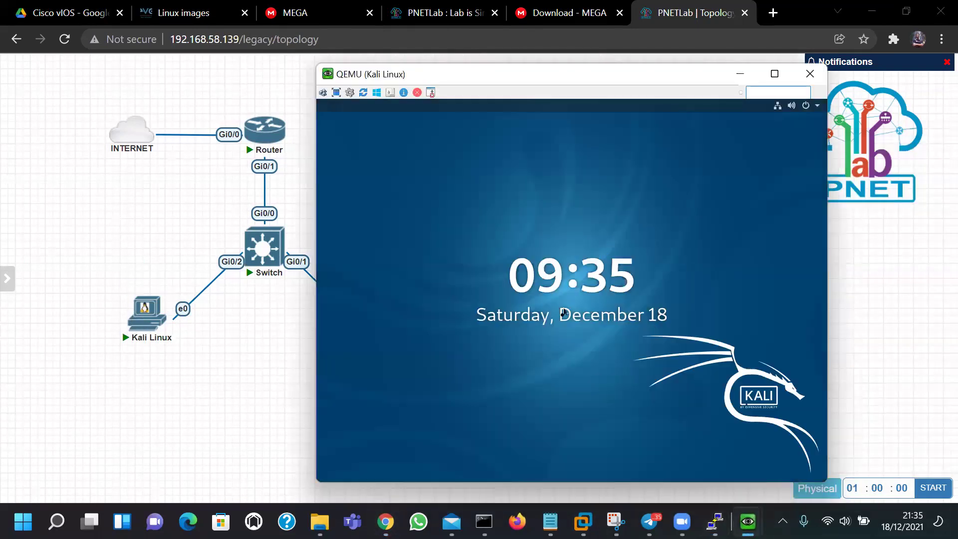
pyautogui.click(606, 199)
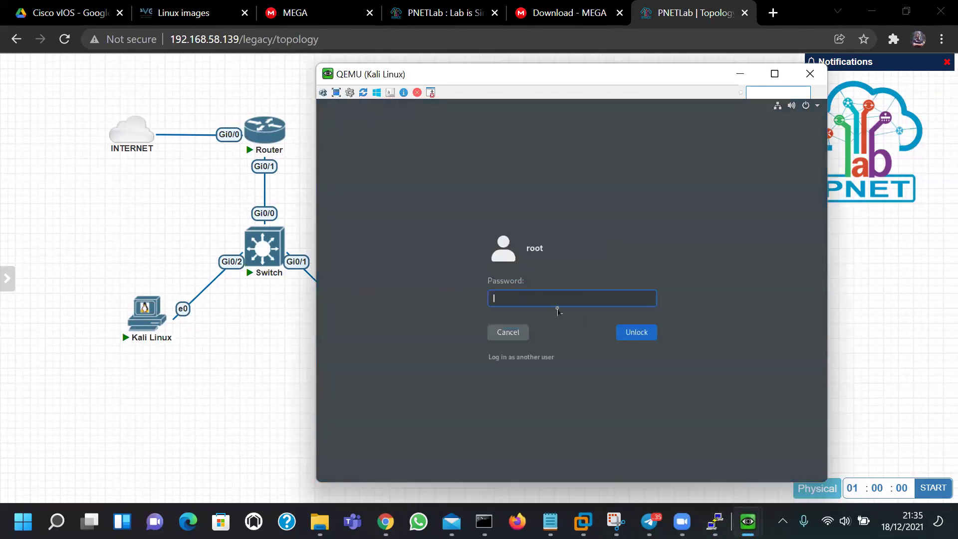
pyautogui.write('toor')
pyautogui.press('Return')
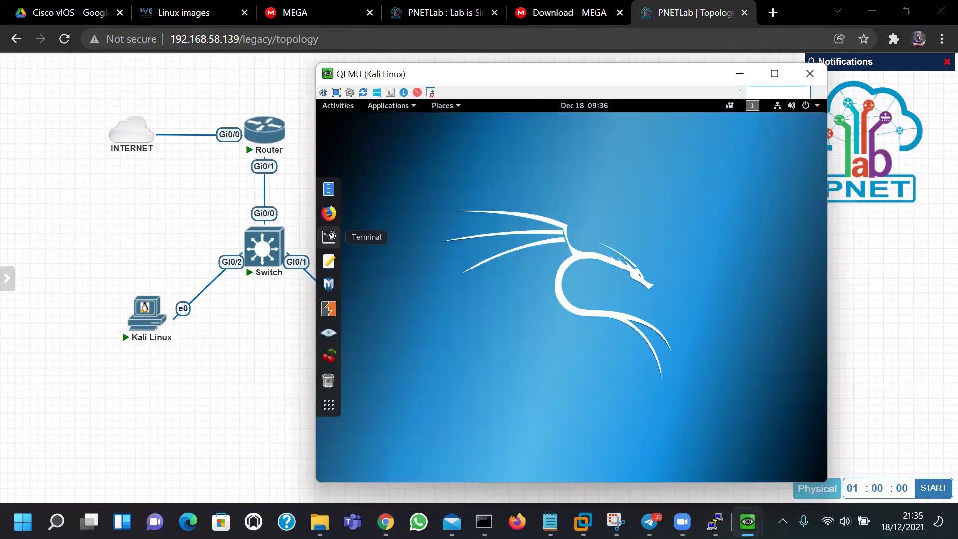
pyautogui.write('ifconfig')
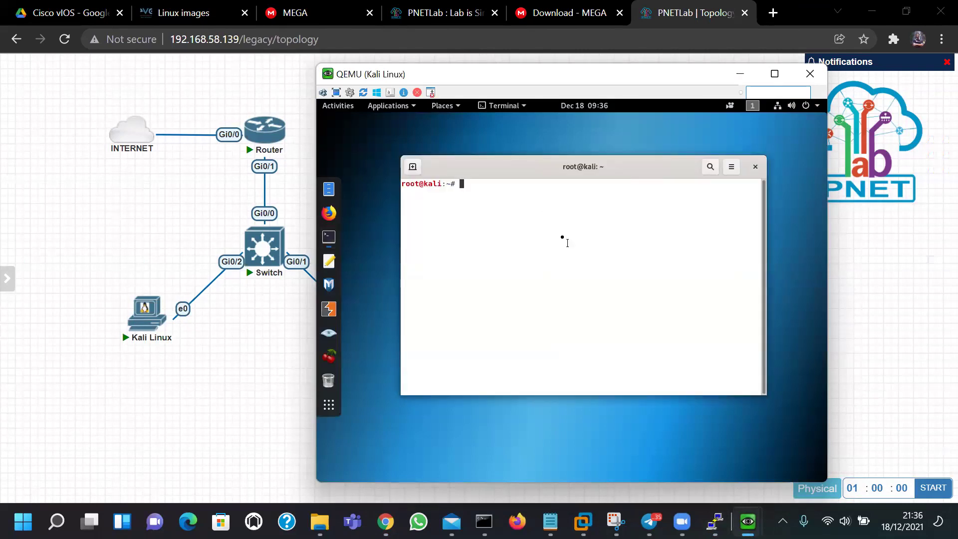
pyautogui.press('Return')
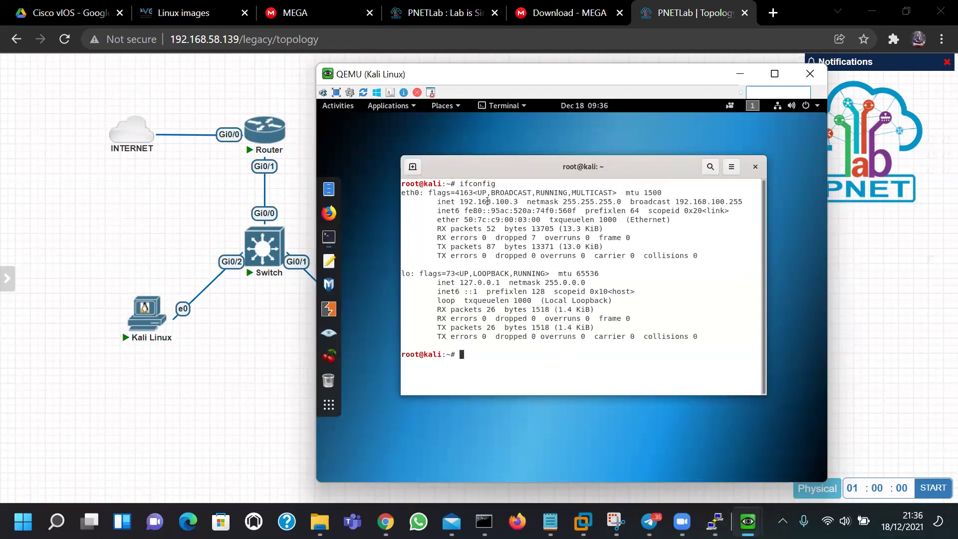
pyautogui.doubleClick(505, 201)
pyautogui.click(532, 285)
# Ping the gateway 192.168.100.1 and then google.com from Kali
pyautogui.write('ping 192.168')
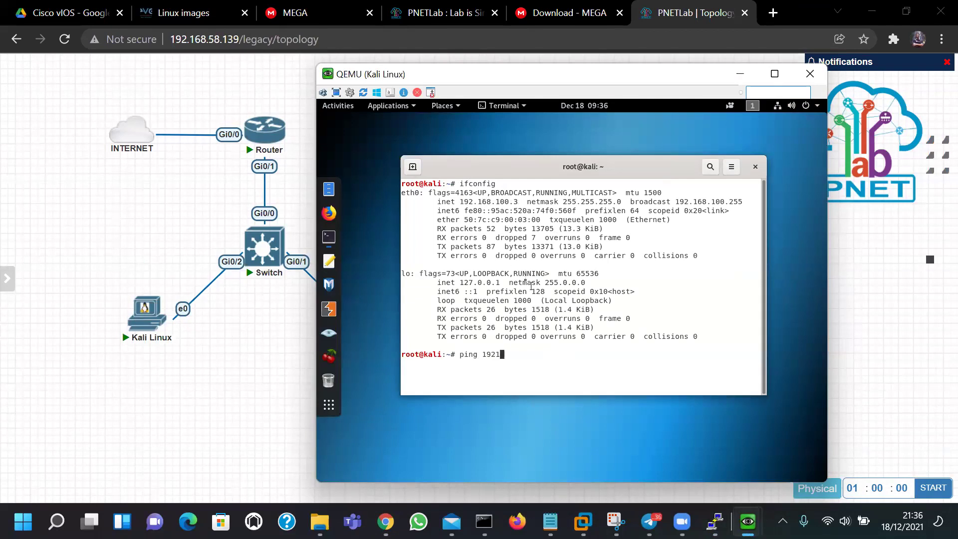
pyautogui.write('.100.1')
pyautogui.press('Return')
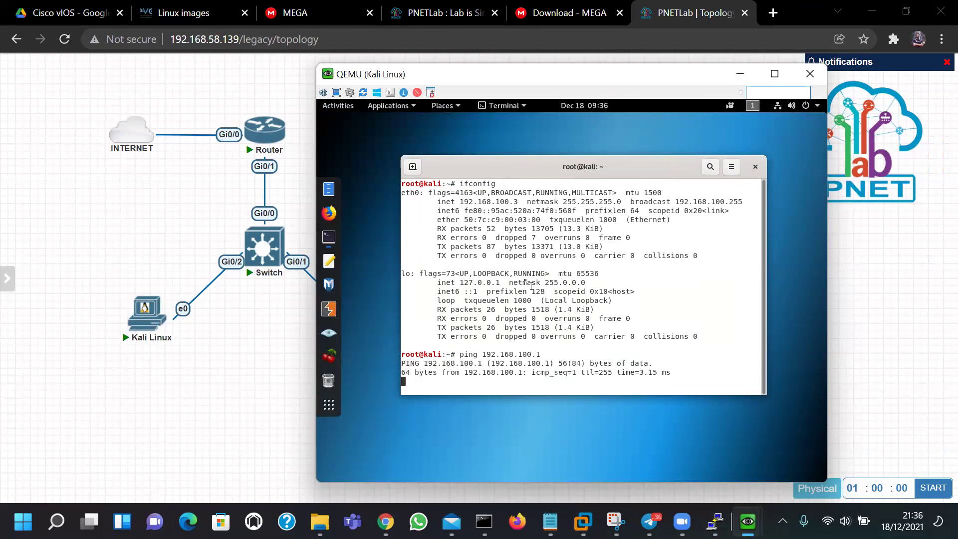
pyautogui.hotkey('ctrl', 'c')
pyautogui.write('p')
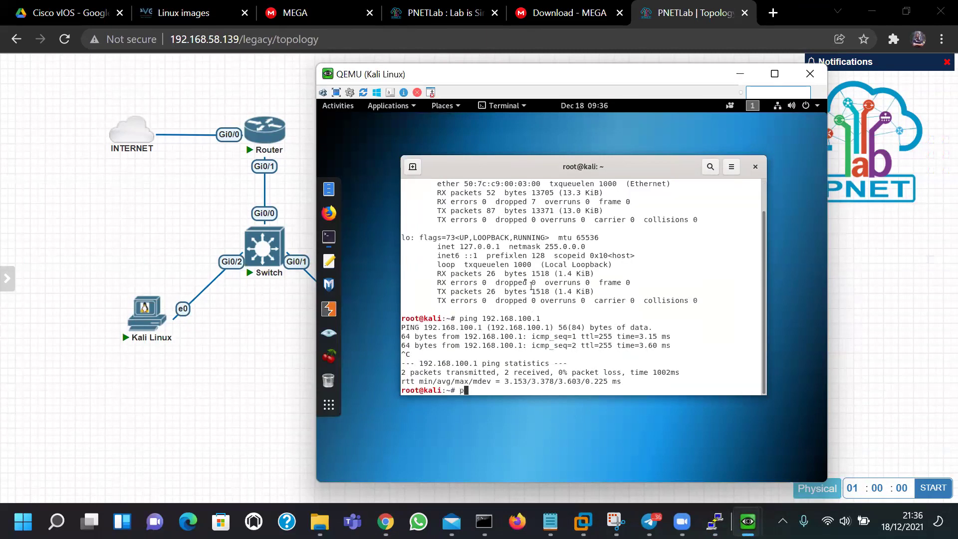
pyautogui.write('ing google.com')
pyautogui.press('Return')
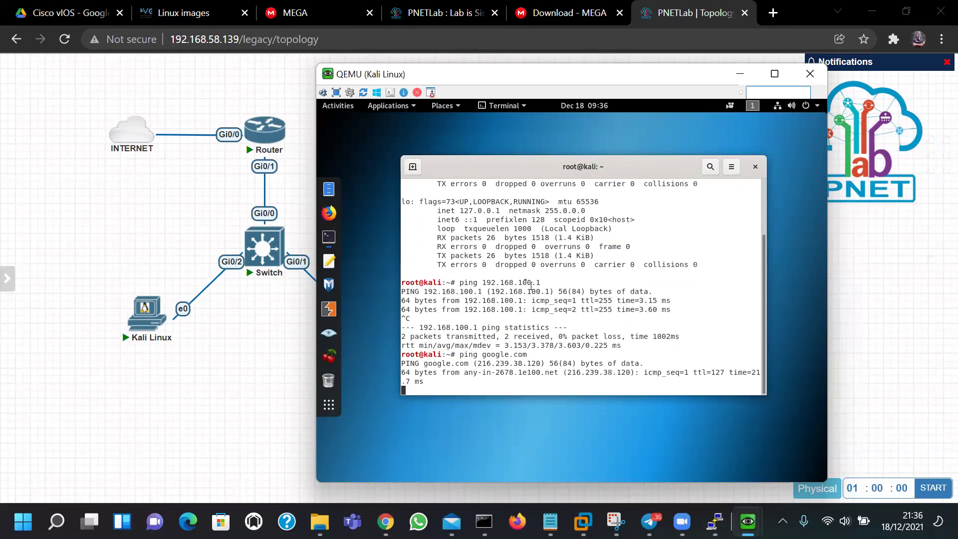
pyautogui.hotkey('ctrl', 'c')
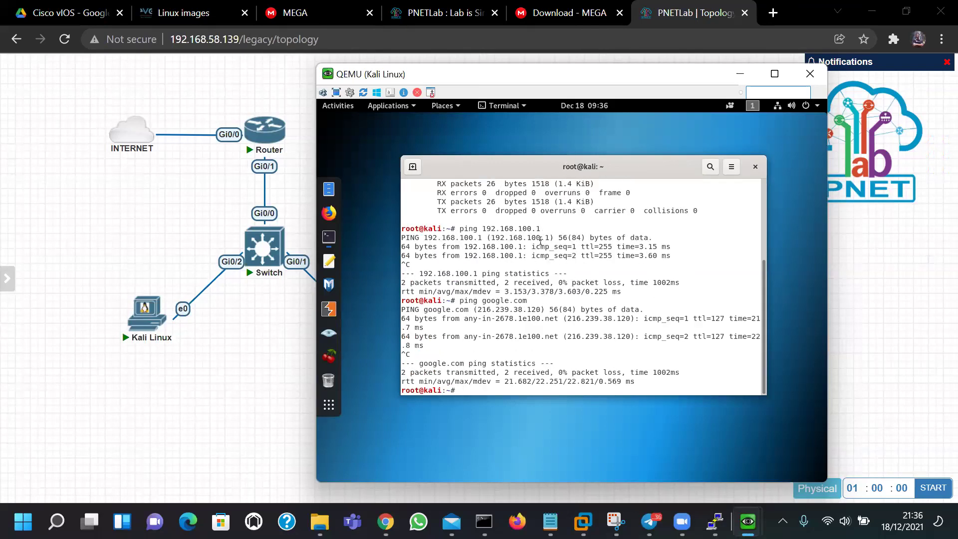
# List Kali's ARP table with arp -a, showing gateway 192.168.100.1
pyautogui.write('arp -a')
pyautogui.press('Return')
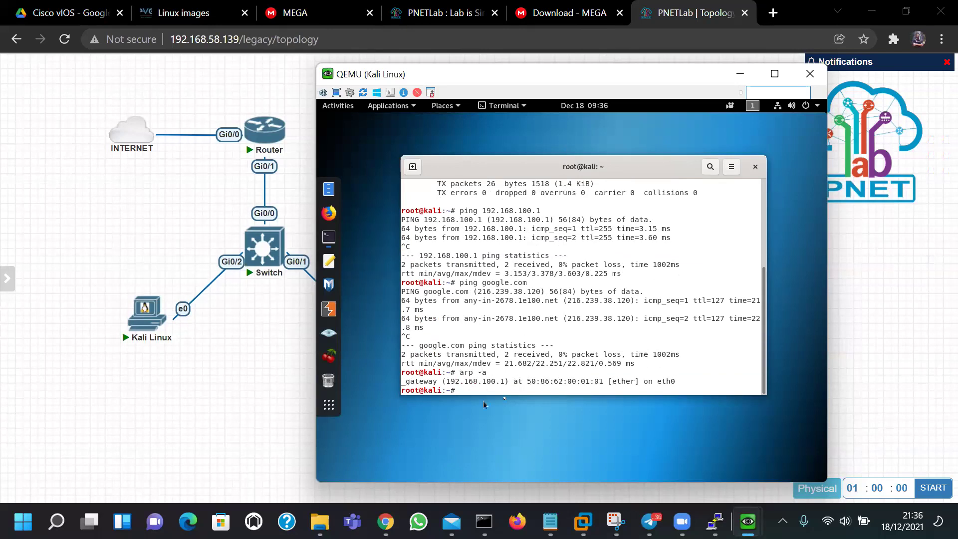
pyautogui.doubleClick(487, 383)
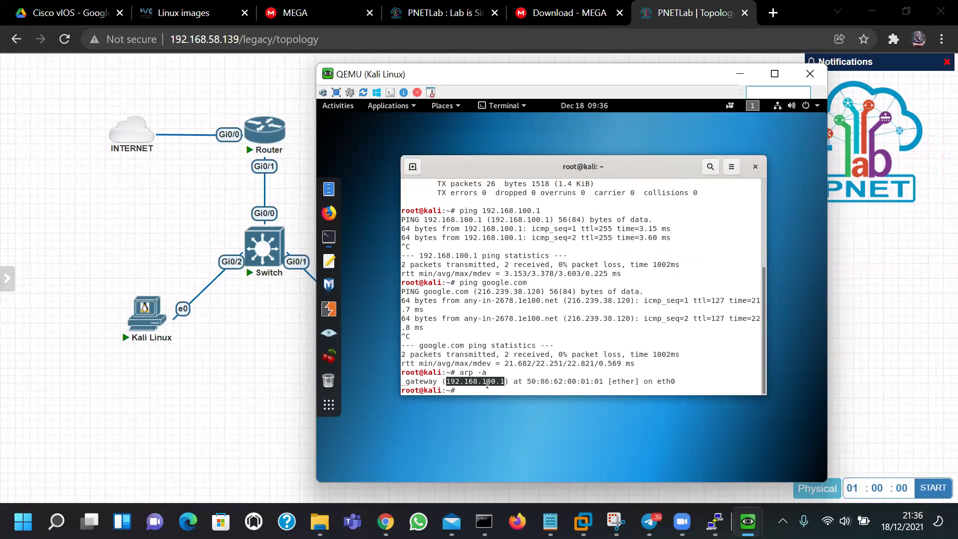
pyautogui.click(450, 382)
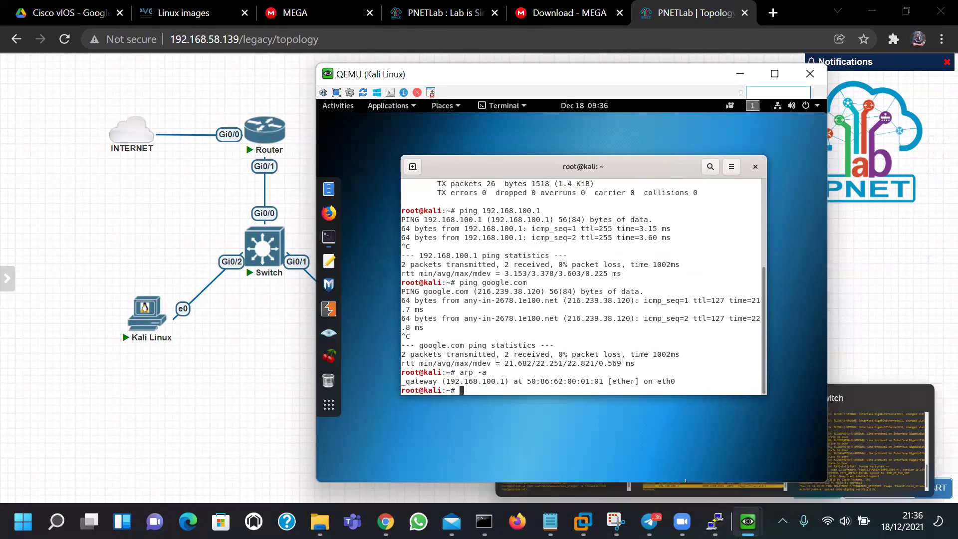
pyautogui.click(748, 521)
# Bring up the Ubuntu console, dismiss the backup reminder for good, and launch MATE Terminal
pyautogui.click(803, 439)
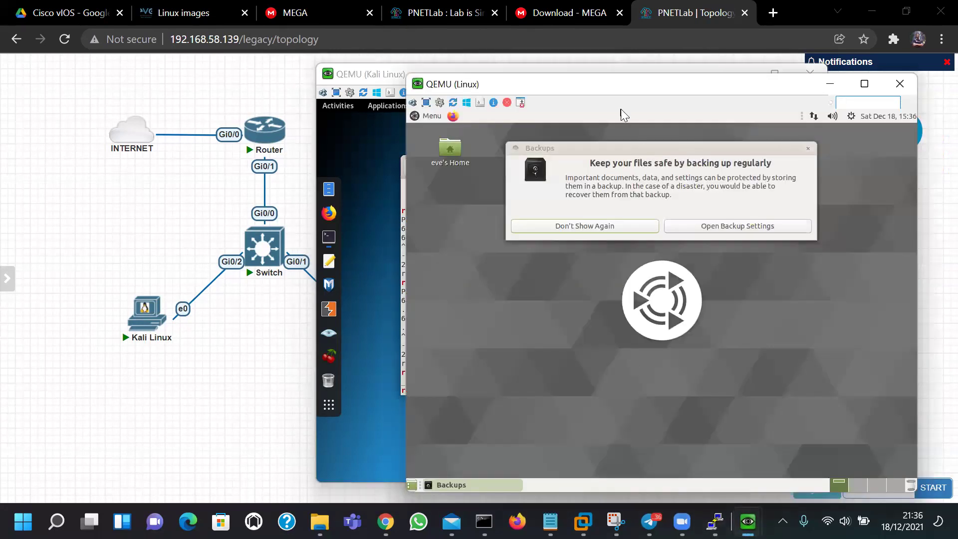
pyautogui.moveTo(439, 84); pyautogui.dragTo(183, 57)
pyautogui.click(339, 204)
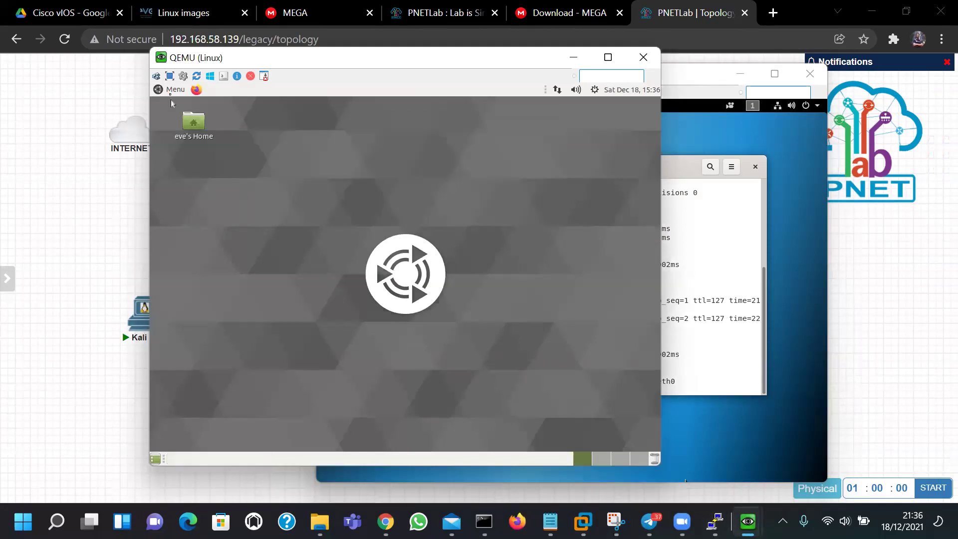
pyautogui.click(172, 90)
pyautogui.write('ter')
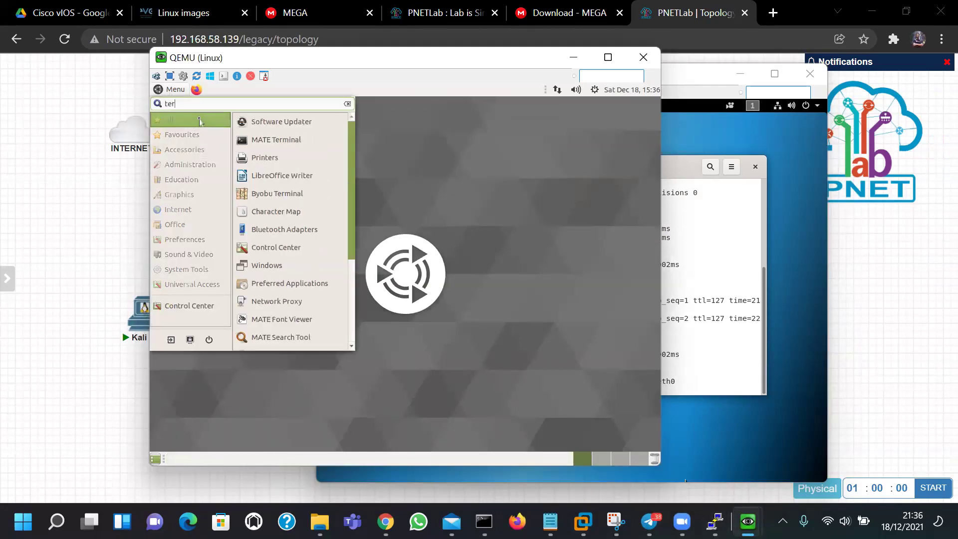
pyautogui.write('mina')
pyautogui.click(267, 122)
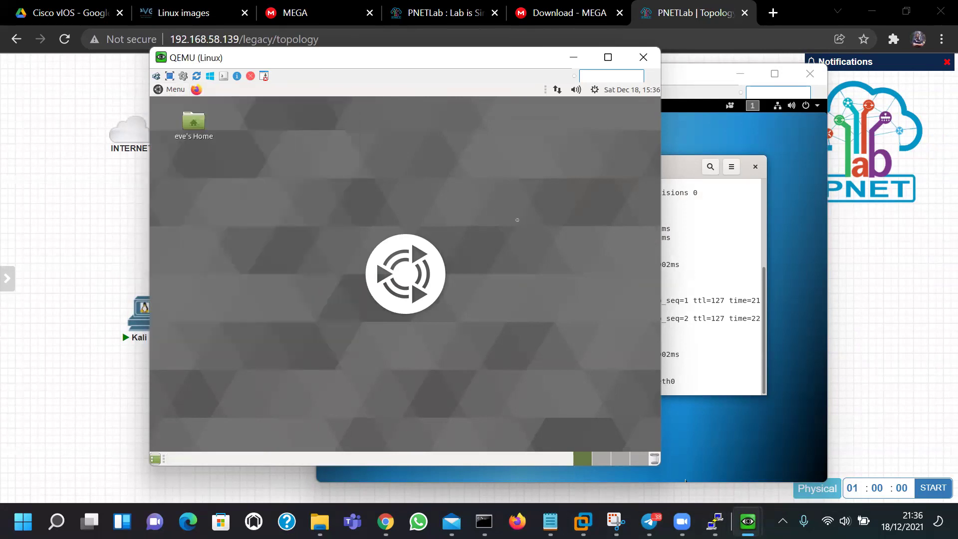
# Run ifconfig to confirm Ubuntu's eth0 address 192.168.100.2
pyautogui.write('ifconfig')
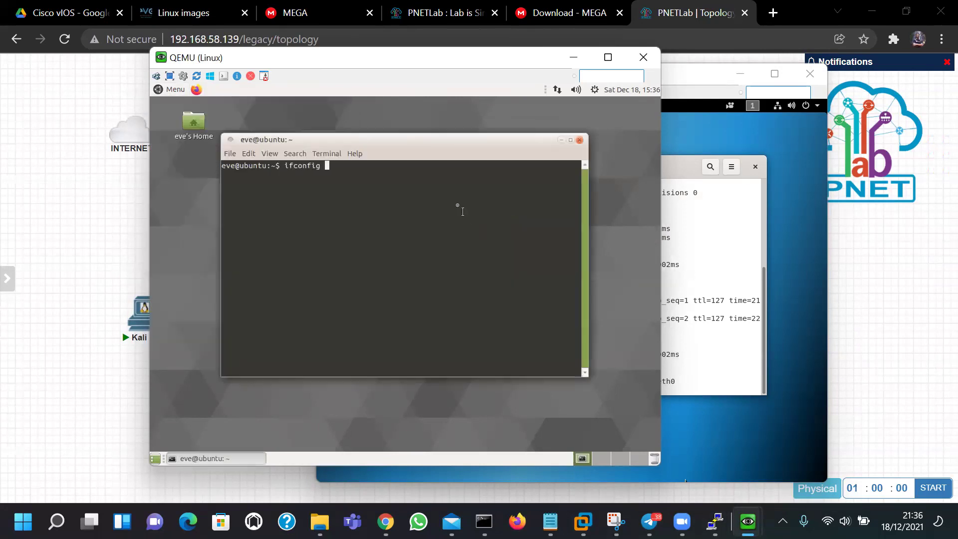
pyautogui.press('Return')
pyautogui.doubleClick(307, 183)
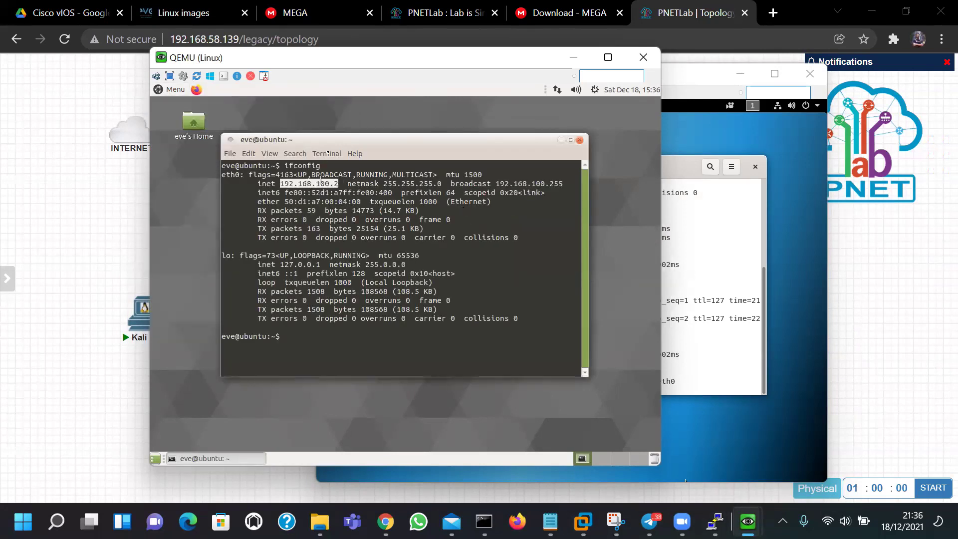
pyautogui.moveTo(348, 57); pyautogui.dragTo(265, 84)
# Ping the gateway 192.168.100.1 from Ubuntu and get replies
pyautogui.write('ping 192.168.')
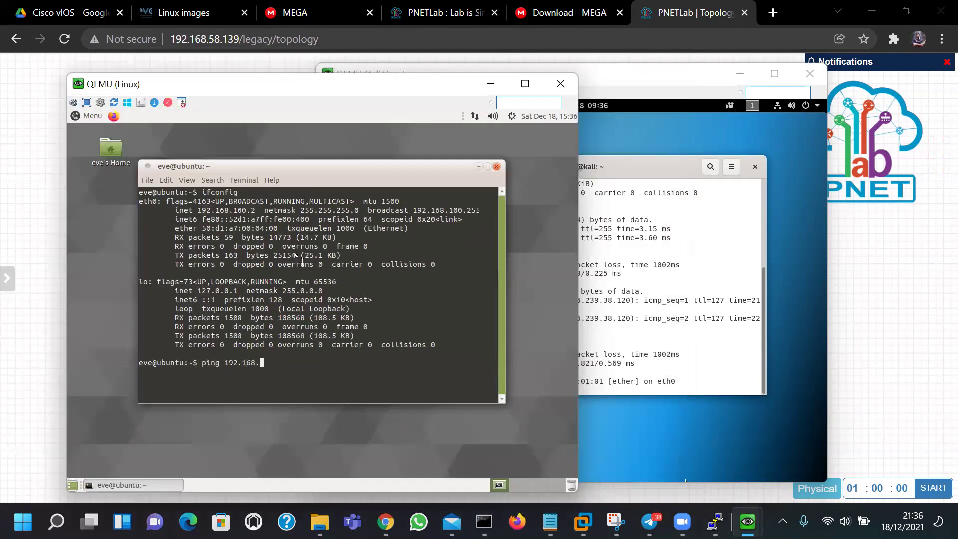
pyautogui.write('100.1')
pyautogui.press('Return')
pyautogui.hotkey('ctrl', 'c')
pyautogui.scroll(1, 250, 270)
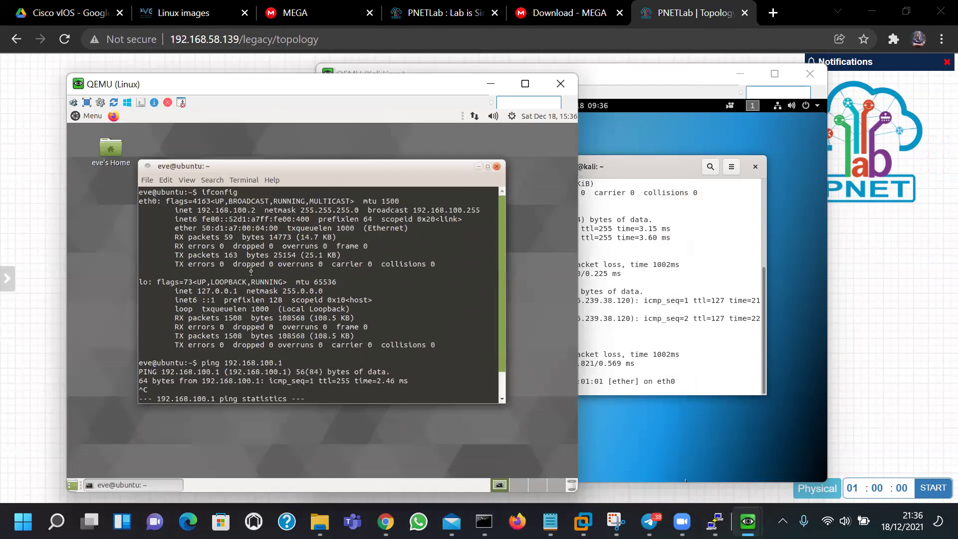
pyautogui.doubleClick(231, 210)
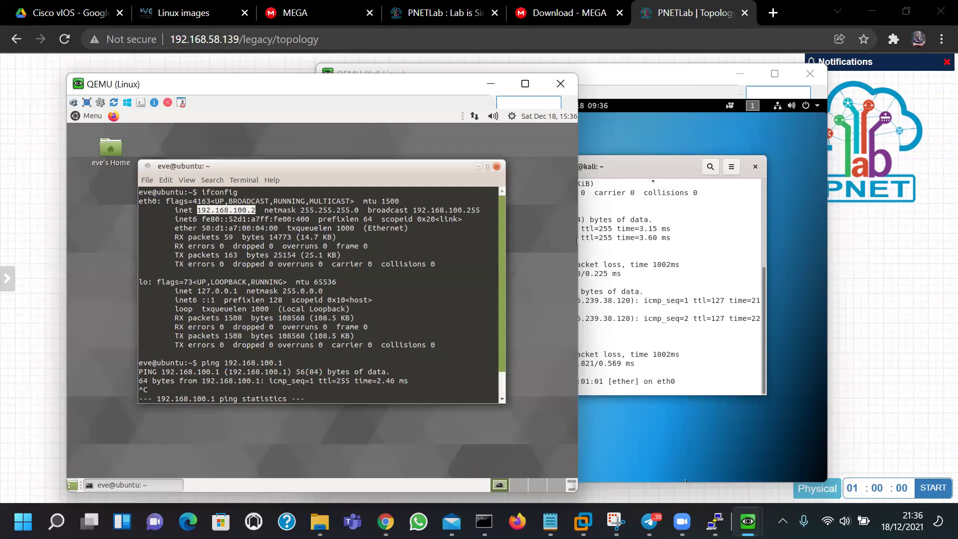
pyautogui.click(586, 231)
# On Kali, confirm its address 192.168.100.3 and ping Ubuntu at 192.168.100.2
pyautogui.scroll(5, 535, 317)
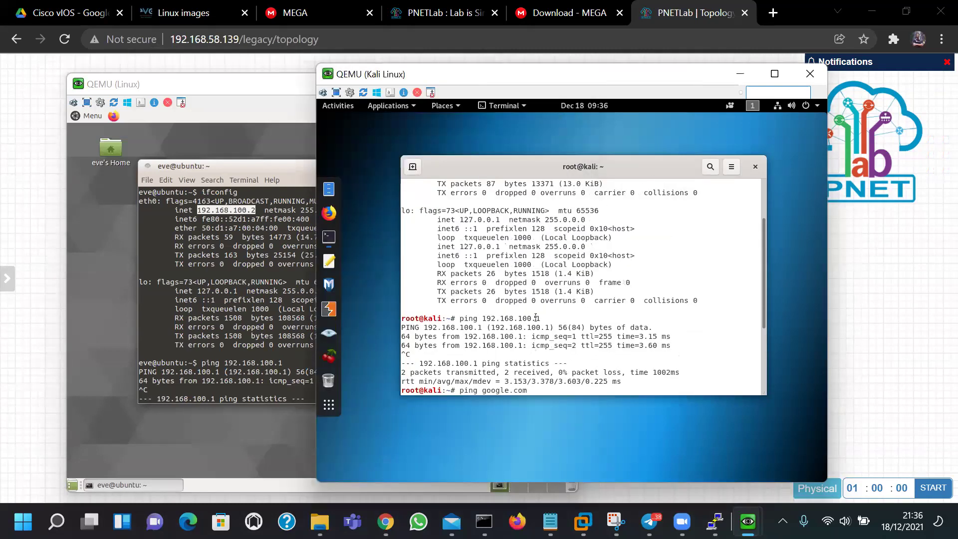
pyautogui.doubleClick(508, 193)
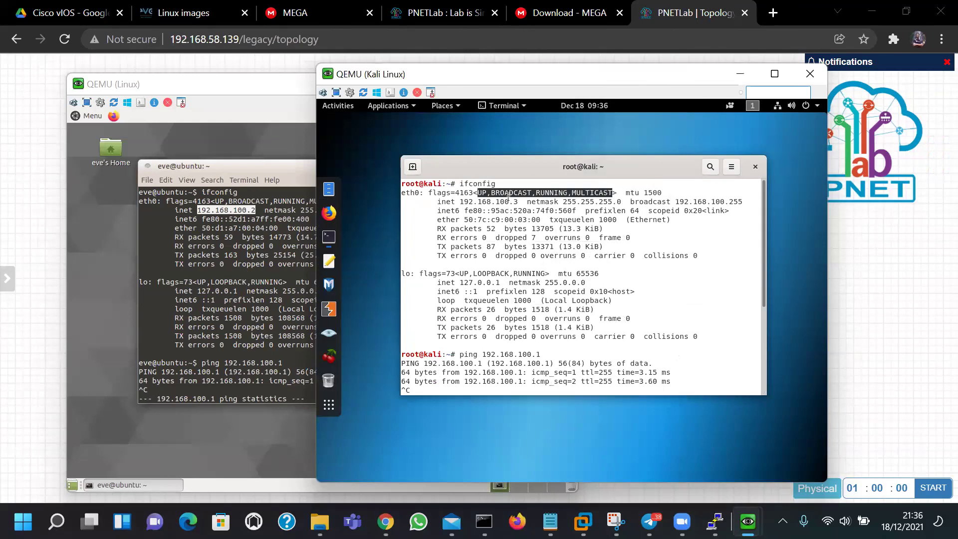
pyautogui.doubleClick(508, 201)
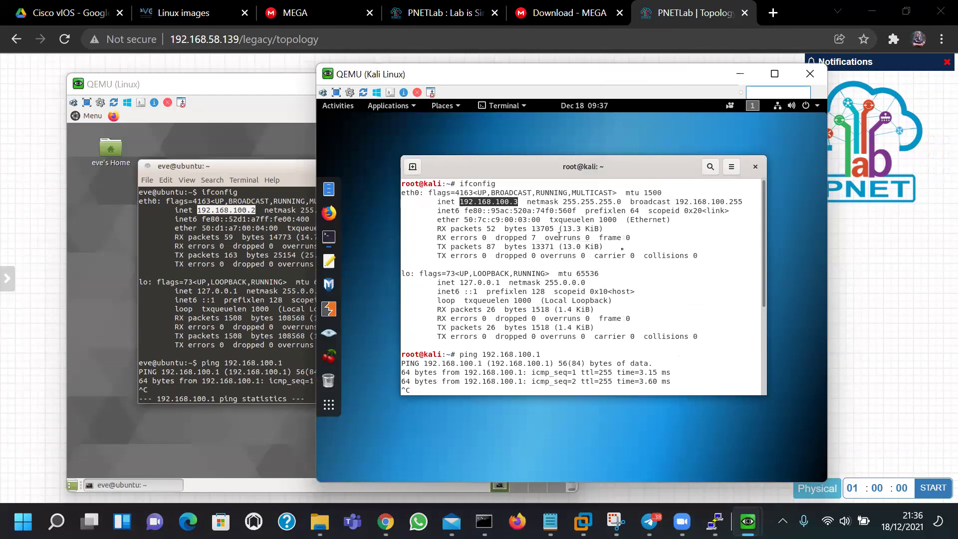
pyautogui.scroll(-5, 599, 249)
pyautogui.write('ping ')
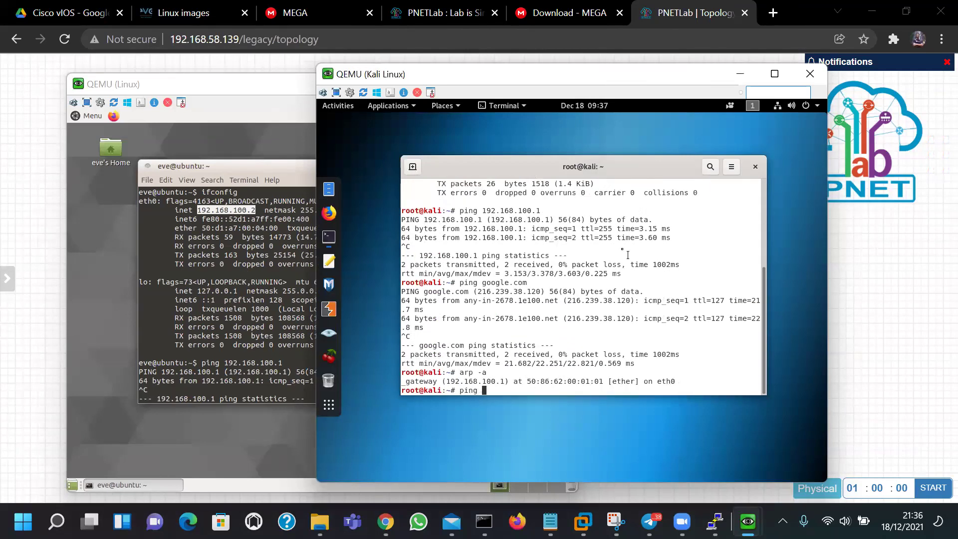
pyautogui.write('192.168.100.2')
pyautogui.press('Return')
pyautogui.hotkey('ctrl', 'c')
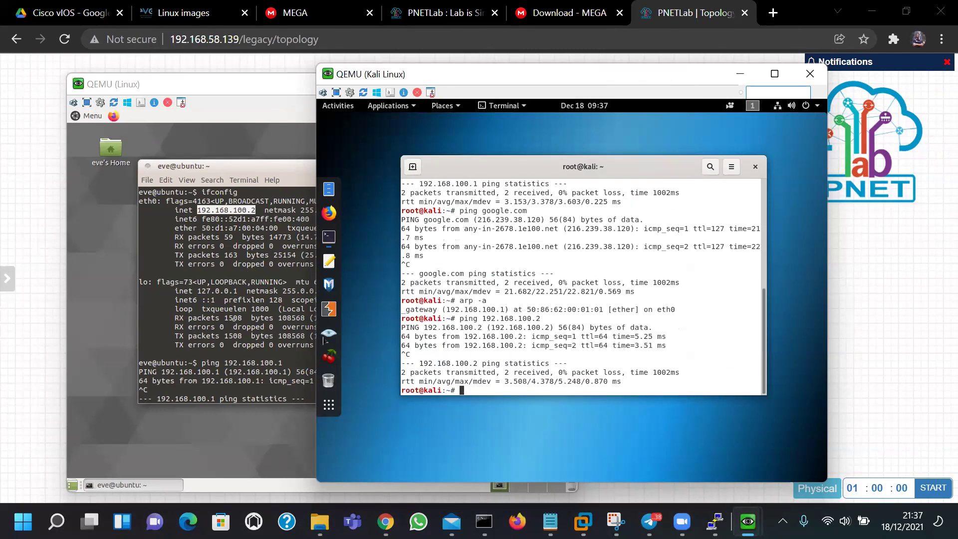
# From Ubuntu, ping Kali at 192.168.100.3 and list its ARP table showing gateway and Kali
pyautogui.click(304, 326)
pyautogui.write('ping 192')
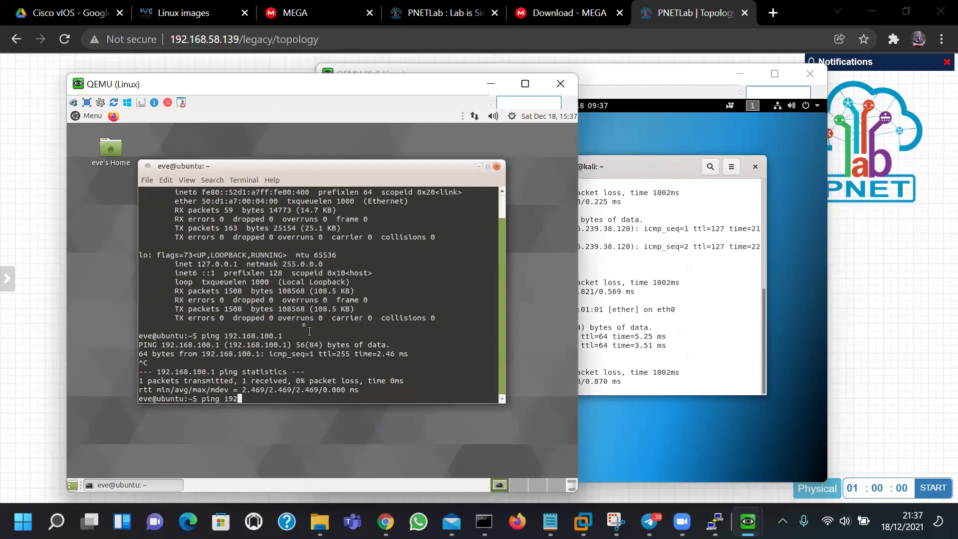
pyautogui.write('.168.100.3')
pyautogui.press('Return')
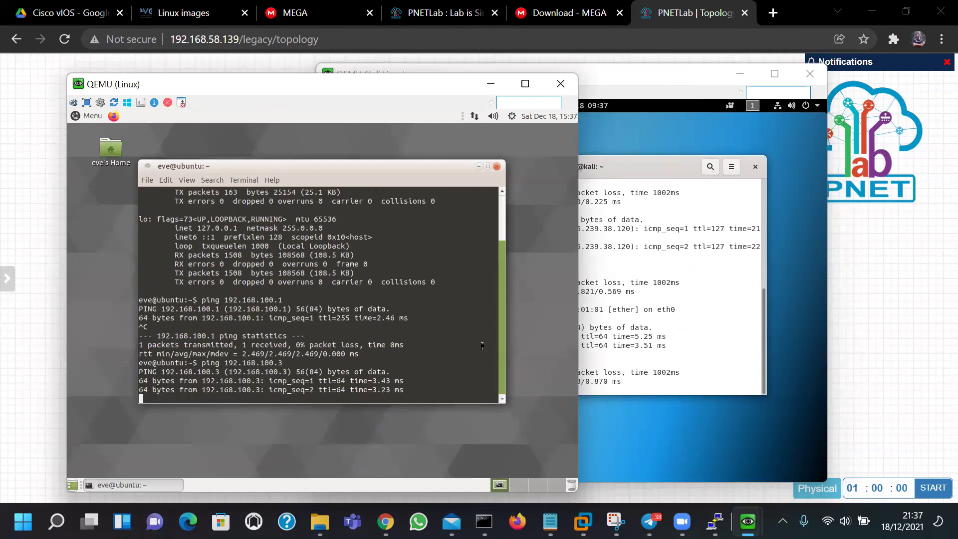
pyautogui.hotkey('ctrl', 'c')
pyautogui.write('arp -a')
pyautogui.press('Return')
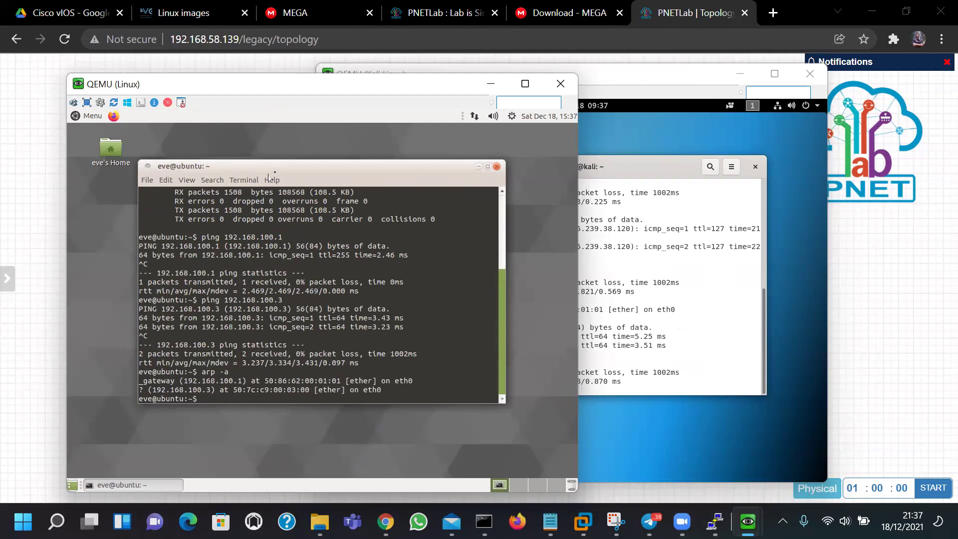
pyautogui.moveTo(321, 174); pyautogui.dragTo(325, 184)
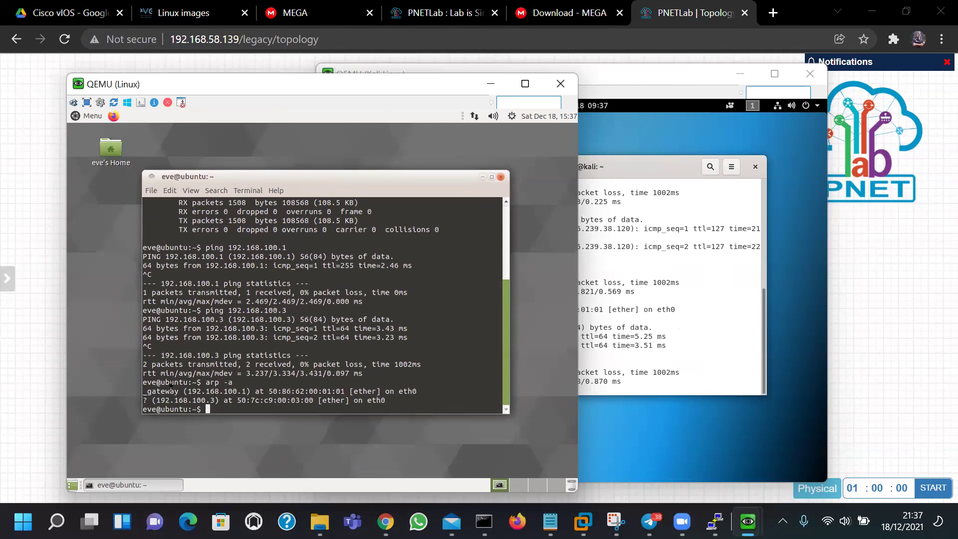
pyautogui.doubleClick(206, 391)
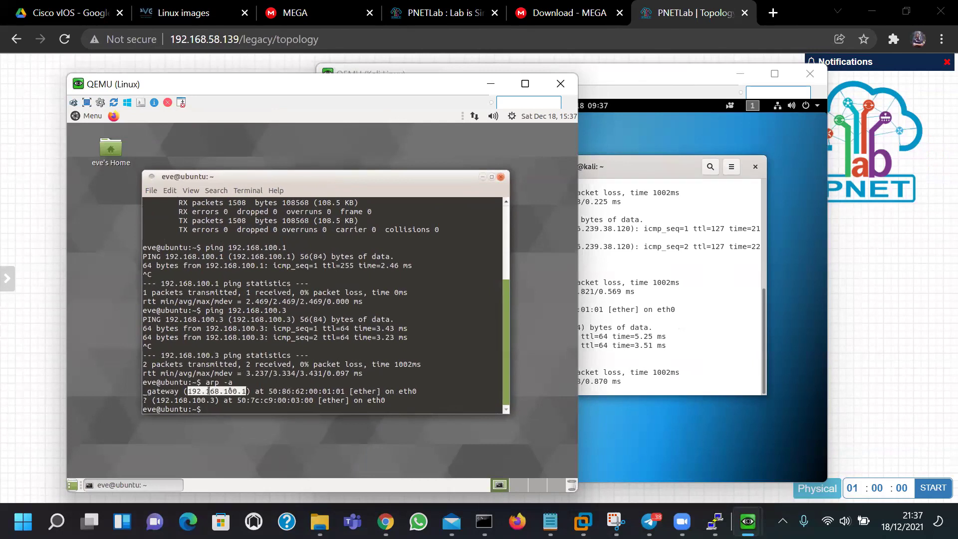
pyautogui.doubleClick(159, 399)
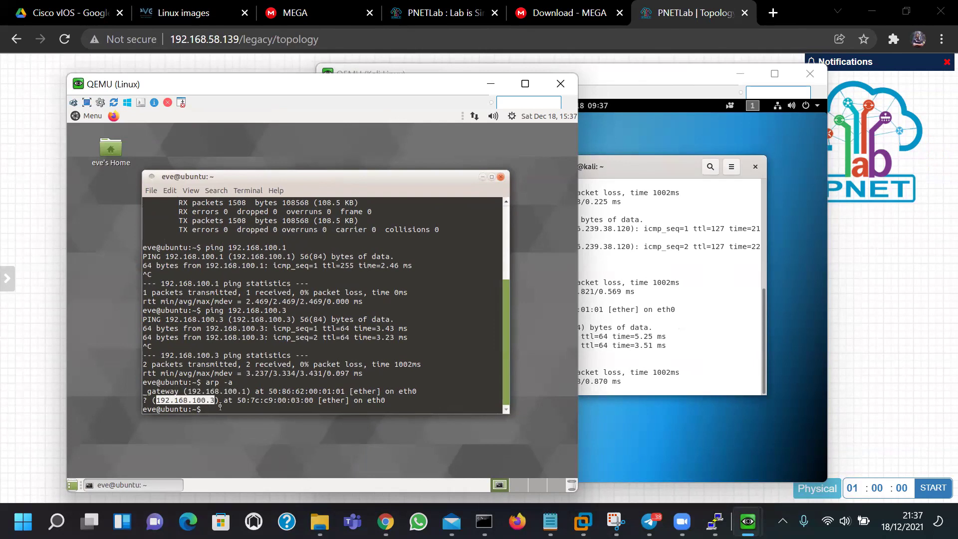
pyautogui.click(206, 400)
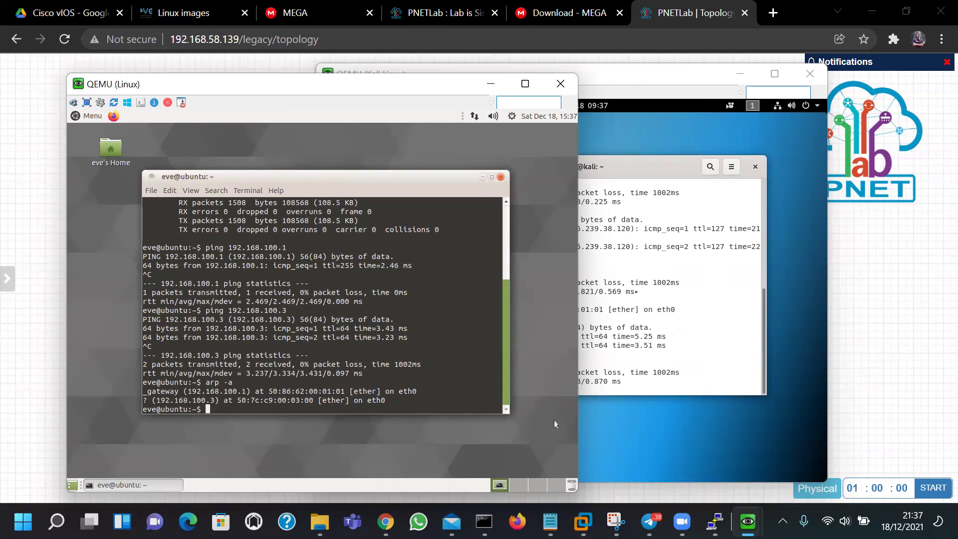
# Run arp -a on Kali showing 192.168.100.2 and 192.168.100.1, then rearrange the console windows
pyautogui.click(637, 292)
pyautogui.press('Return')
pyautogui.press('Return')
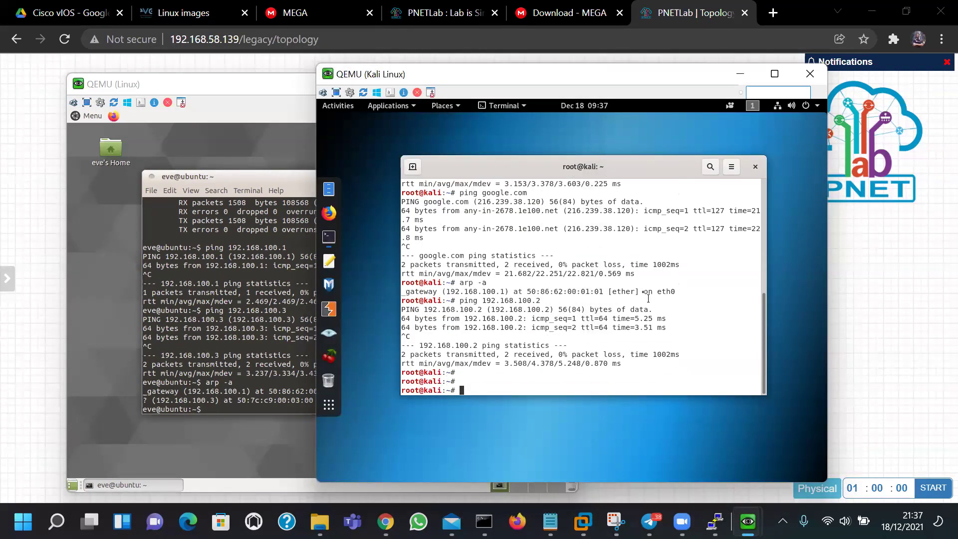
pyautogui.write('arp -a')
pyautogui.press('Return')
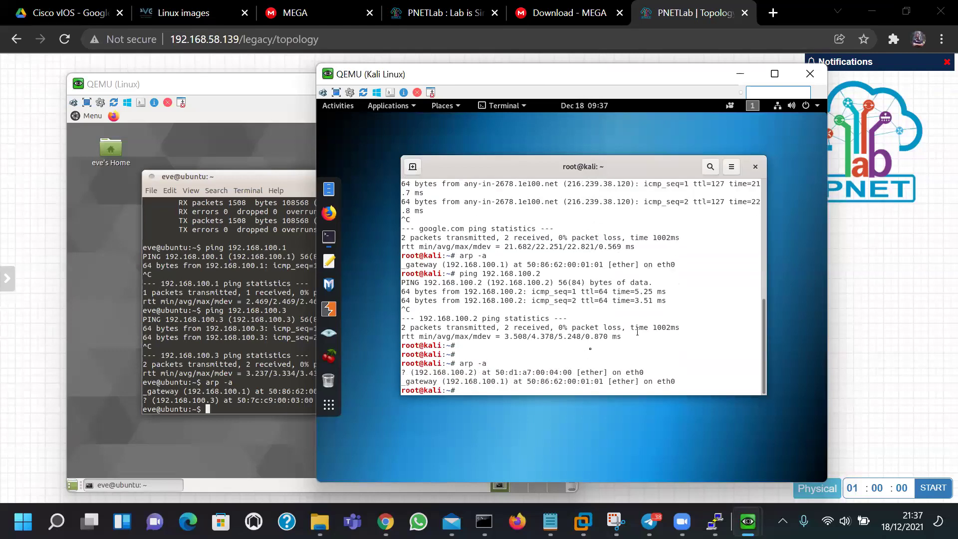
pyautogui.doubleClick(460, 373)
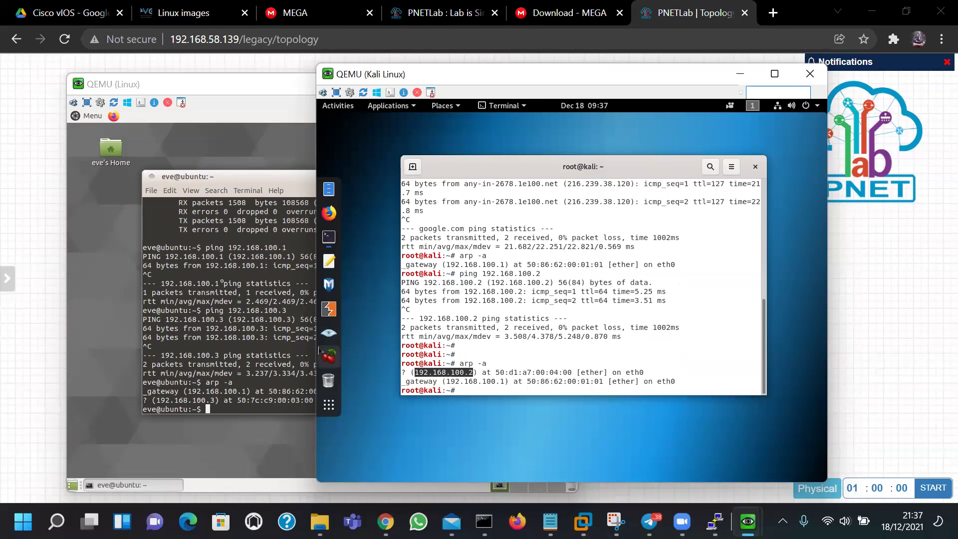
pyautogui.doubleClick(471, 382)
pyautogui.click(471, 381)
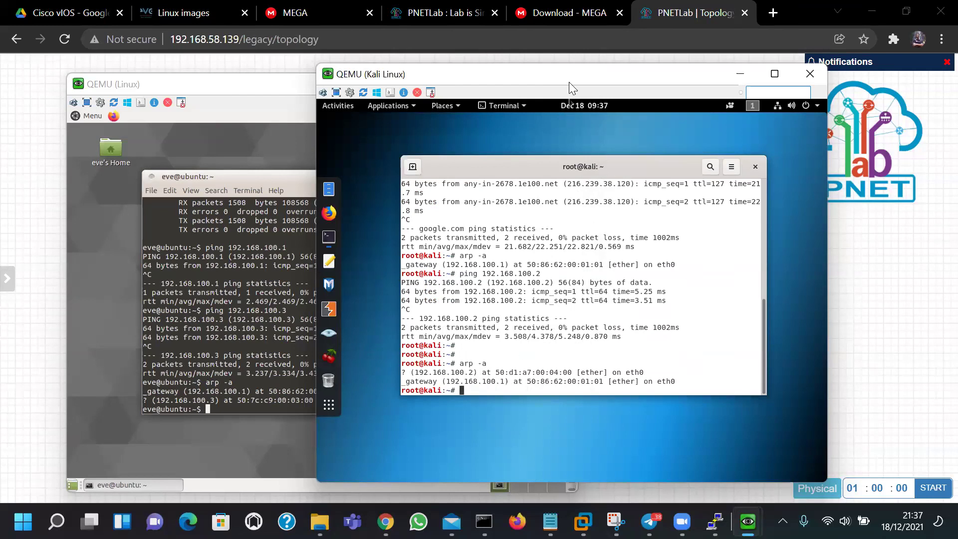
pyautogui.moveTo(579, 75); pyautogui.dragTo(652, 88)
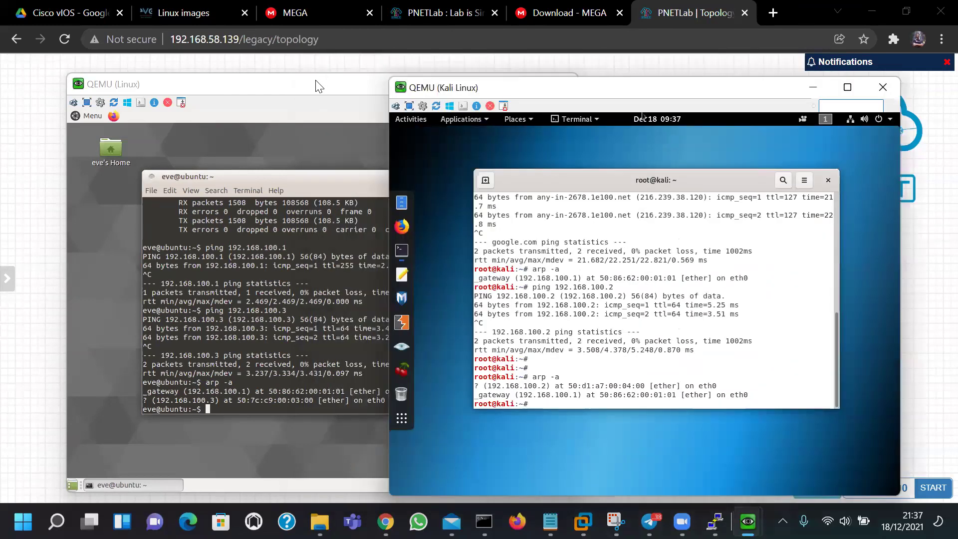
pyautogui.click(554, 421)
pyautogui.moveTo(554, 420); pyautogui.dragTo(532, 413)
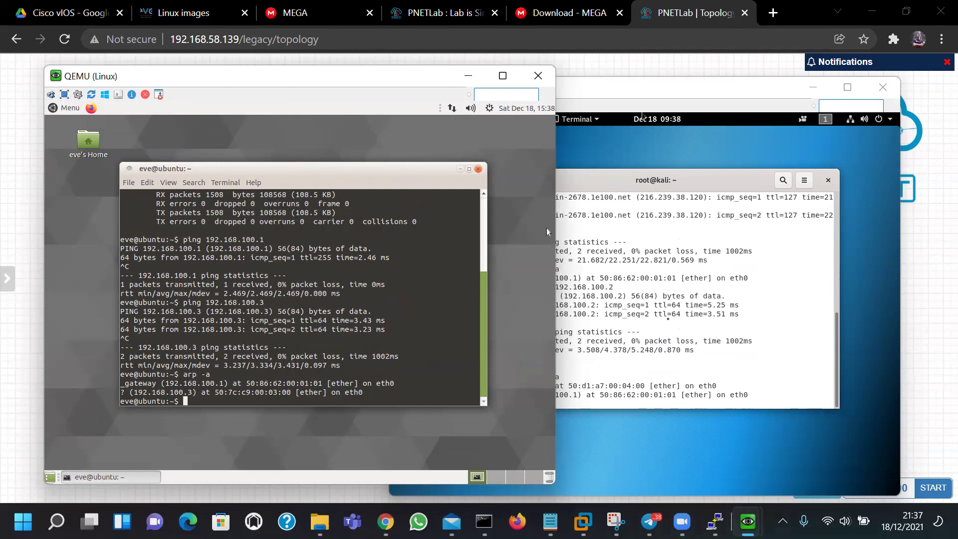
# Run nmap 192.168.100.2 from Kali, showing 22/tcp and 3389/tcp ms-wbt-server open
pyautogui.click(648, 304)
pyautogui.write('nam')
pyautogui.press('BackSpace')
pyautogui.press('BackSpace')
pyautogui.write('map 192.168.100.2')
pyautogui.press('Return')
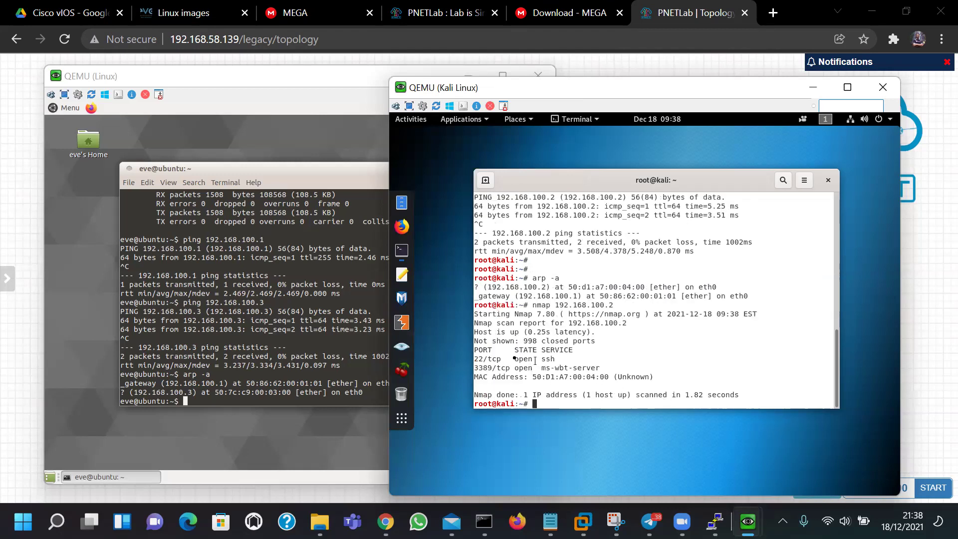
pyautogui.doubleClick(487, 358)
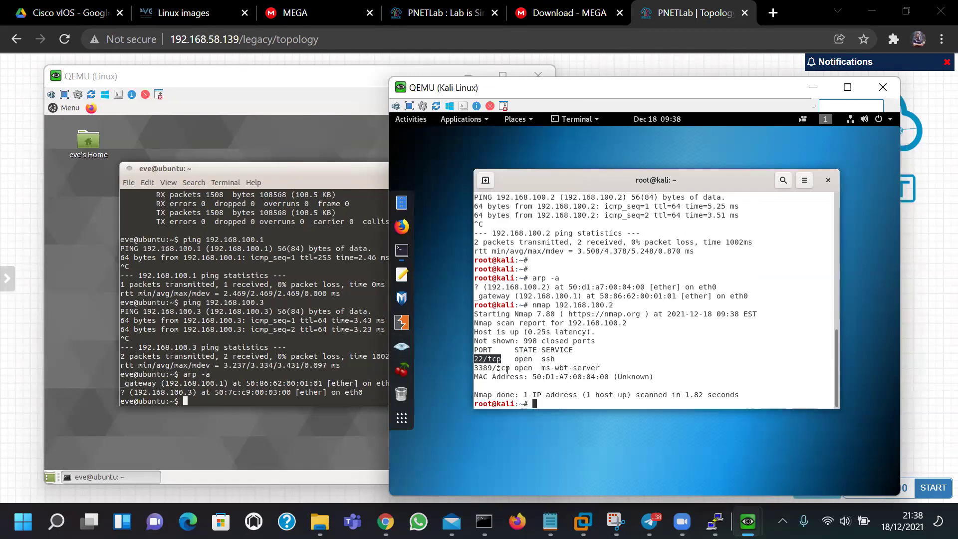
pyautogui.doubleClick(490, 367)
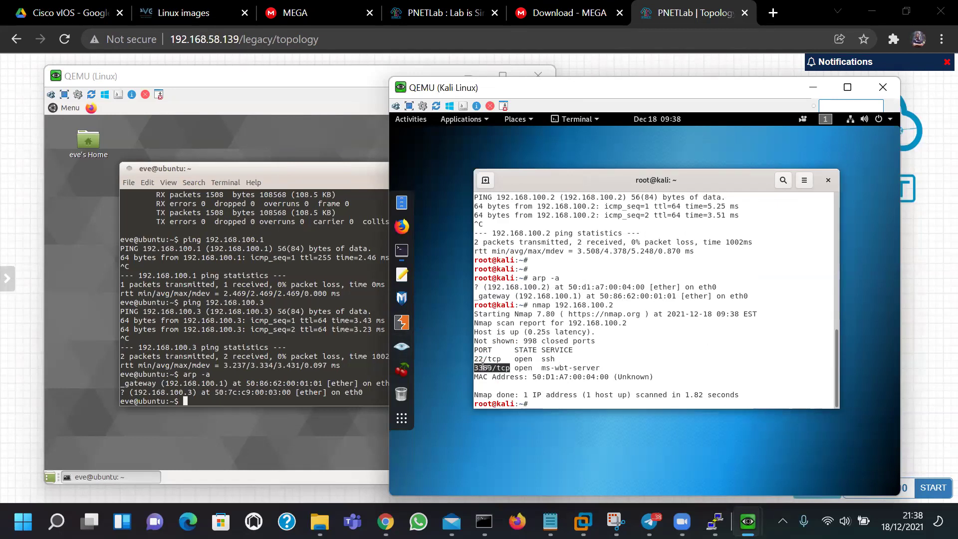
pyautogui.doubleClick(522, 368)
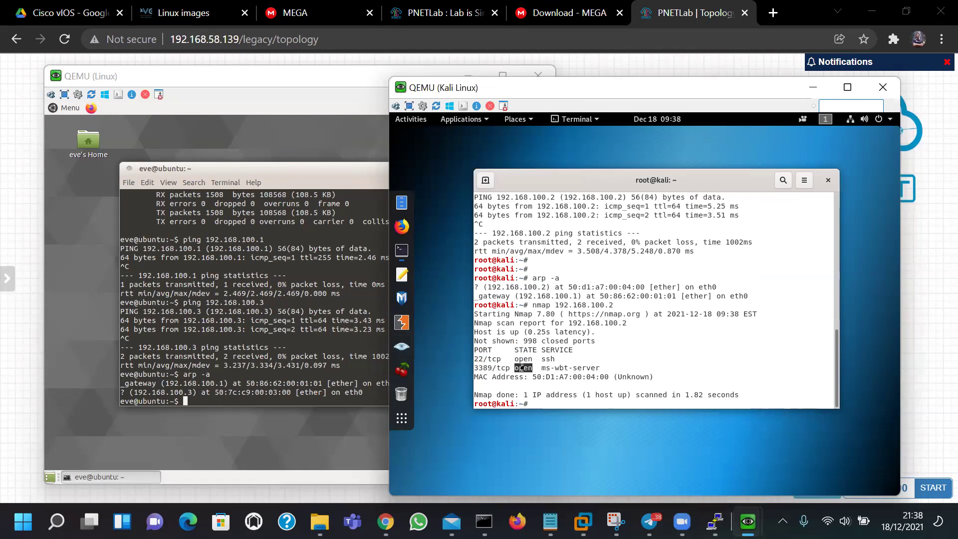
pyautogui.doubleClick(566, 368)
# Highlight Ubuntu's MAC address 50:D1:A7:00:04:00 in the scan output and rearrange the consoles
pyautogui.doubleClick(539, 378)
pyautogui.tripleClick(542, 377)
pyautogui.doubleClick(540, 377)
pyautogui.moveTo(545, 377); pyautogui.dragTo(613, 377)
pyautogui.click(618, 363)
pyautogui.moveTo(691, 88); pyautogui.dragTo(699, 65)
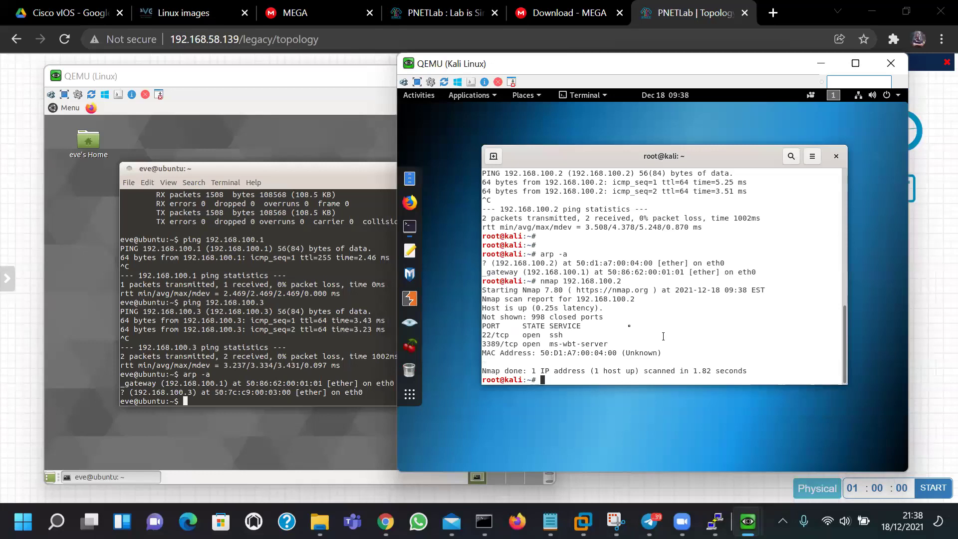
pyautogui.click(293, 80)
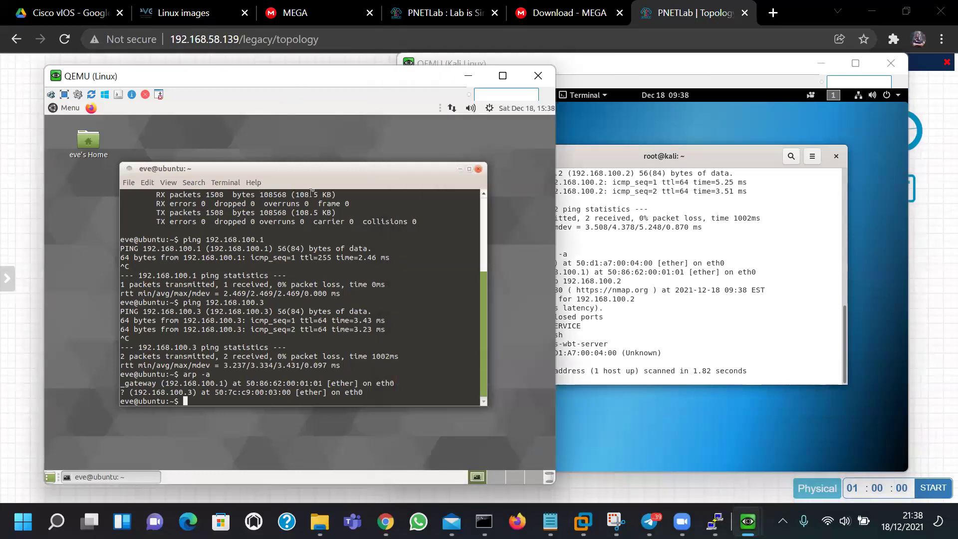
pyautogui.click(646, 274)
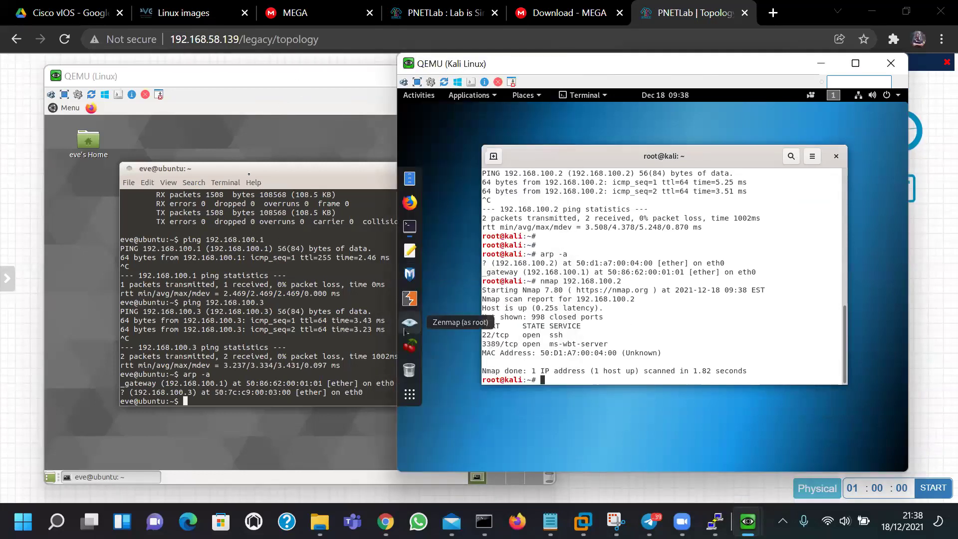
pyautogui.click(280, 247)
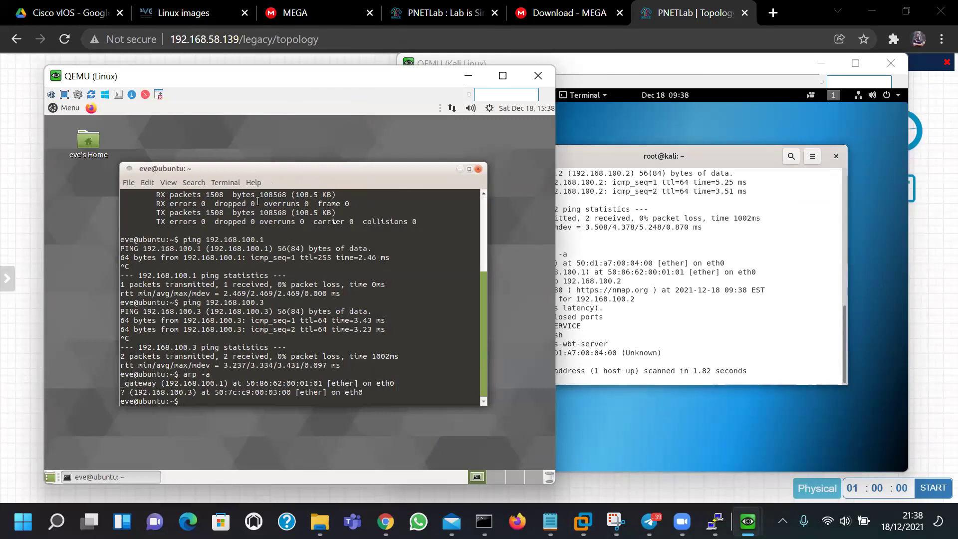
pyautogui.click(555, 304)
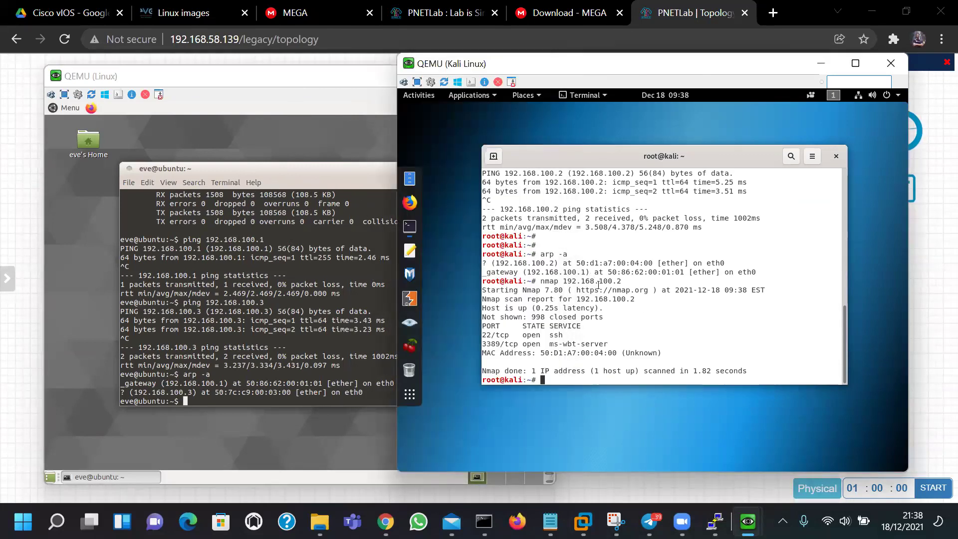
# Attempt sudo apt-get install apache2 on Ubuntu, entering the sudo password and confirming with y
pyautogui.click(253, 286)
pyautogui.write('sudo')
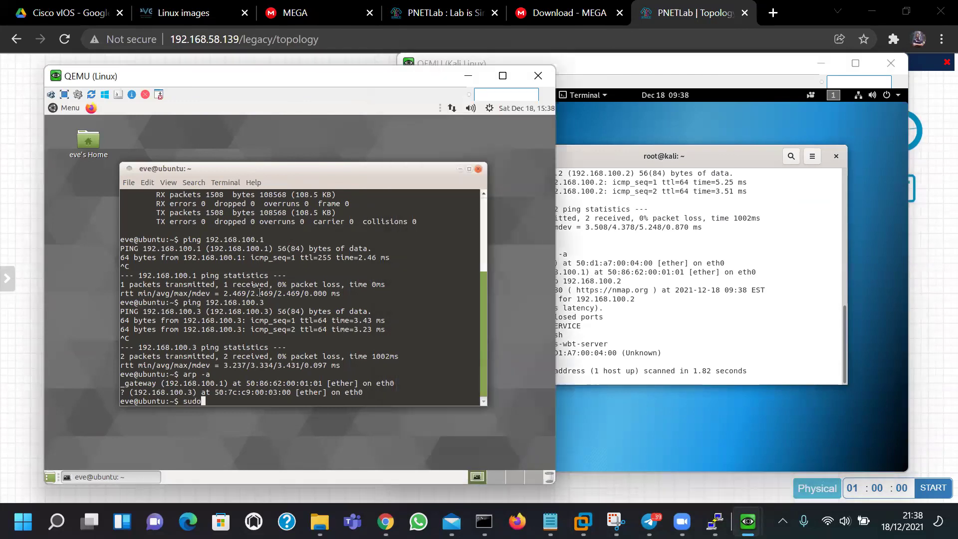
pyautogui.write(' apt-get install ap')
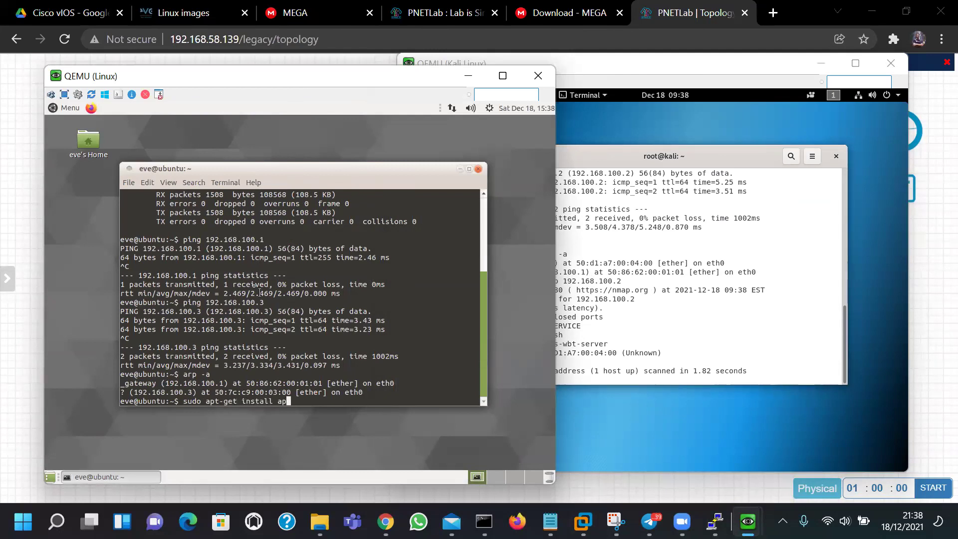
pyautogui.write('ache2')
pyautogui.press('Return')
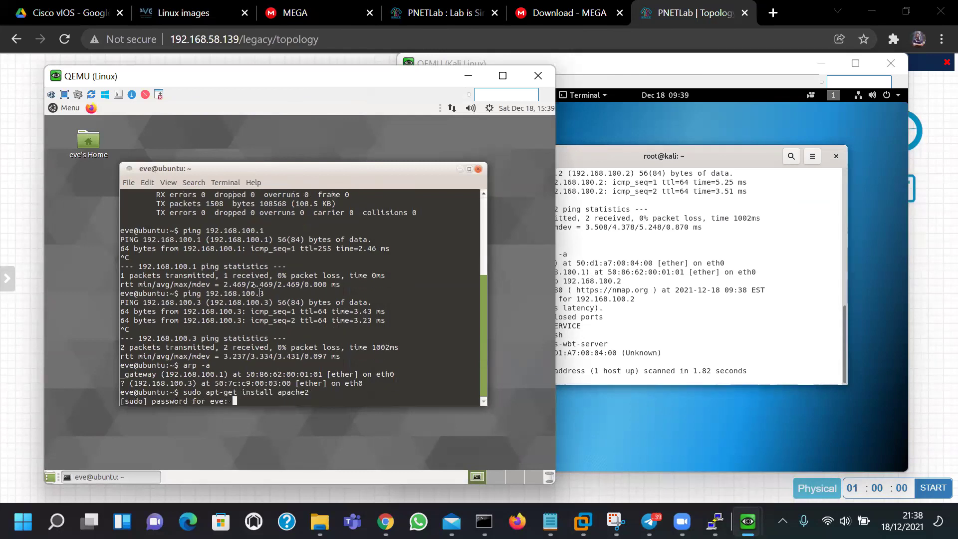
pyautogui.press('Return')
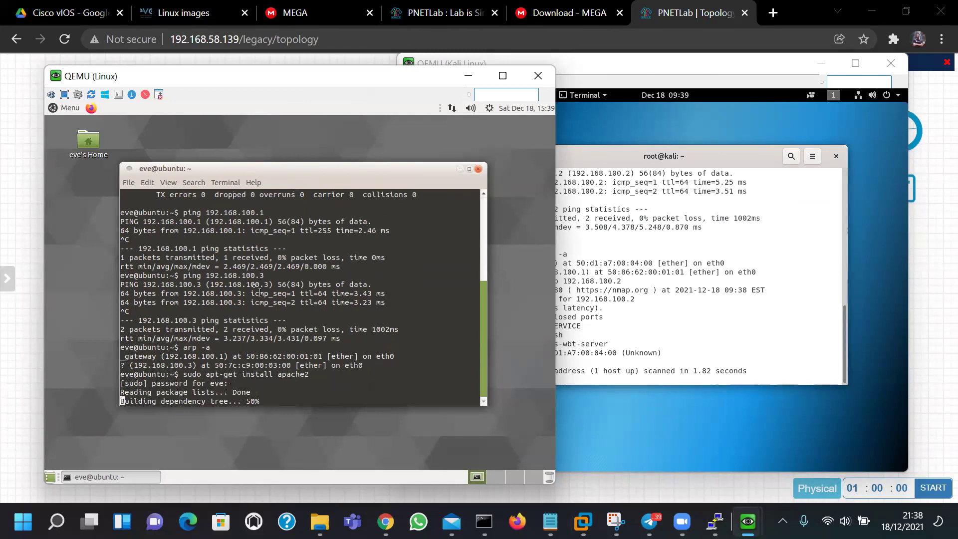
pyautogui.write('y')
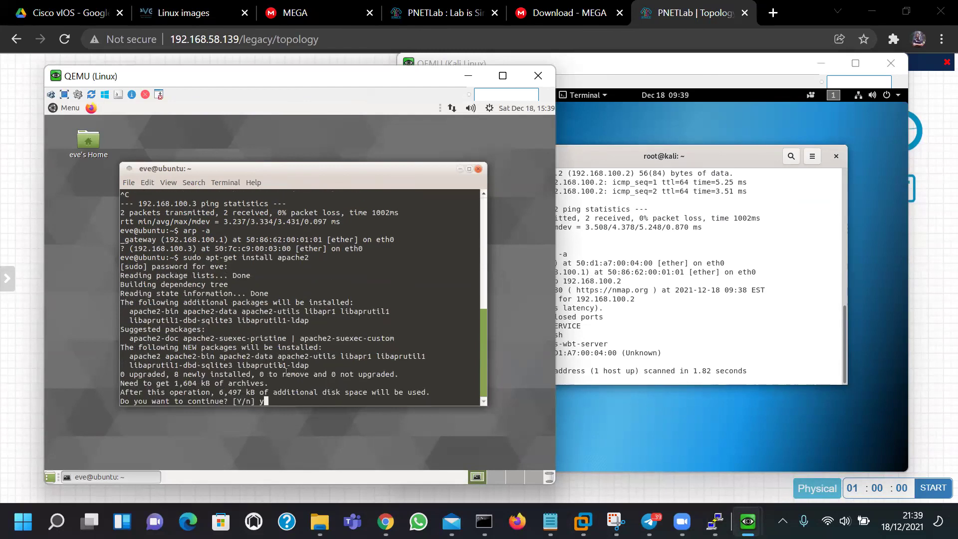
pyautogui.press('Return')
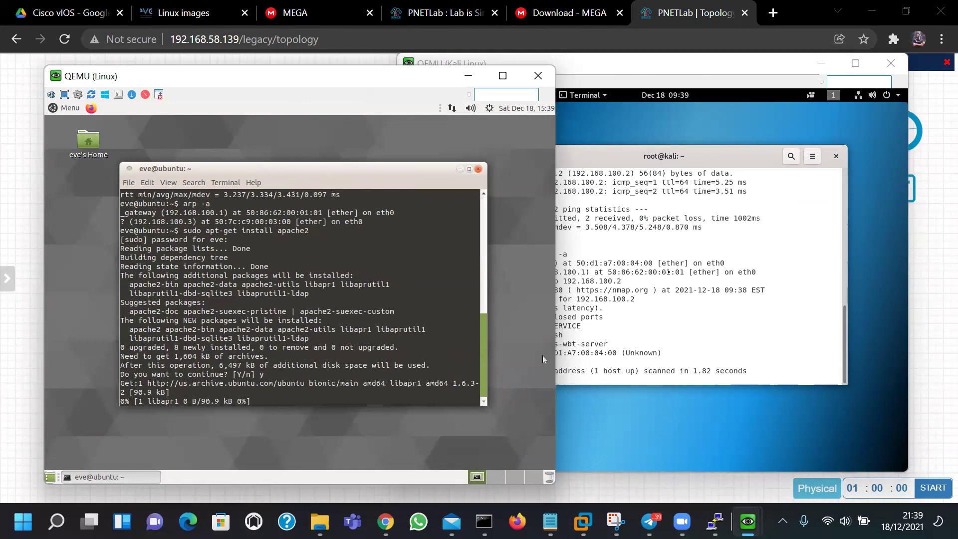
# SSH from Kali into the Ubuntu machine at 192.168.100.2, accepting its host key
pyautogui.click(653, 299)
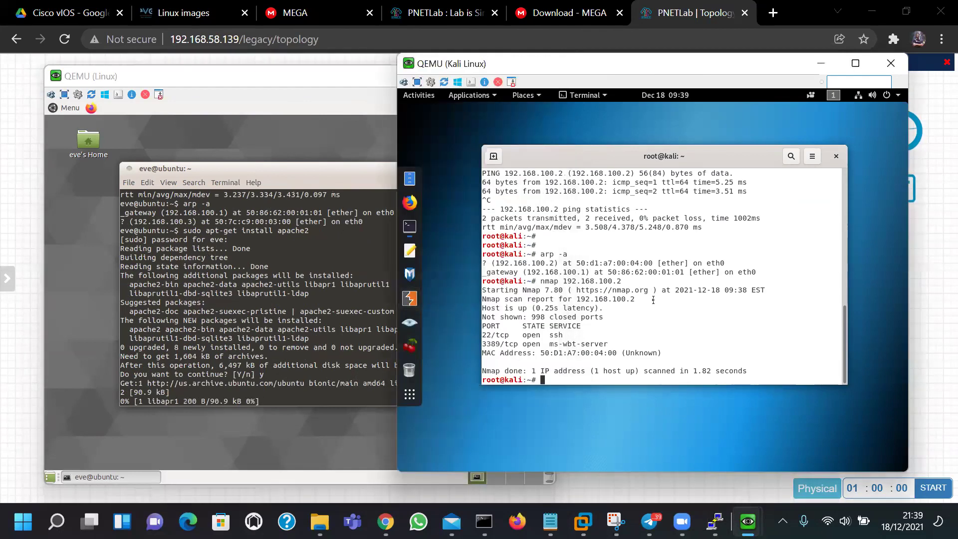
pyautogui.write('ssh')
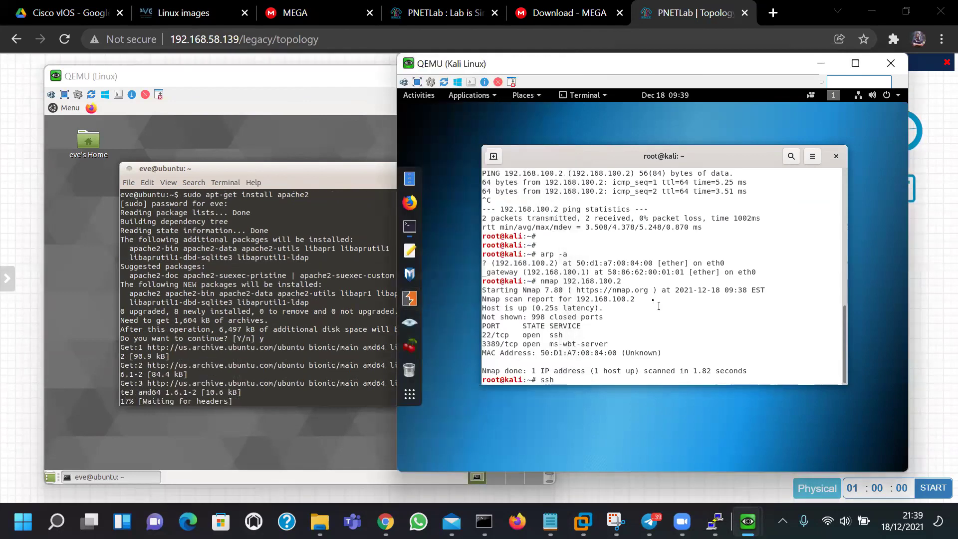
pyautogui.write(' eve@')
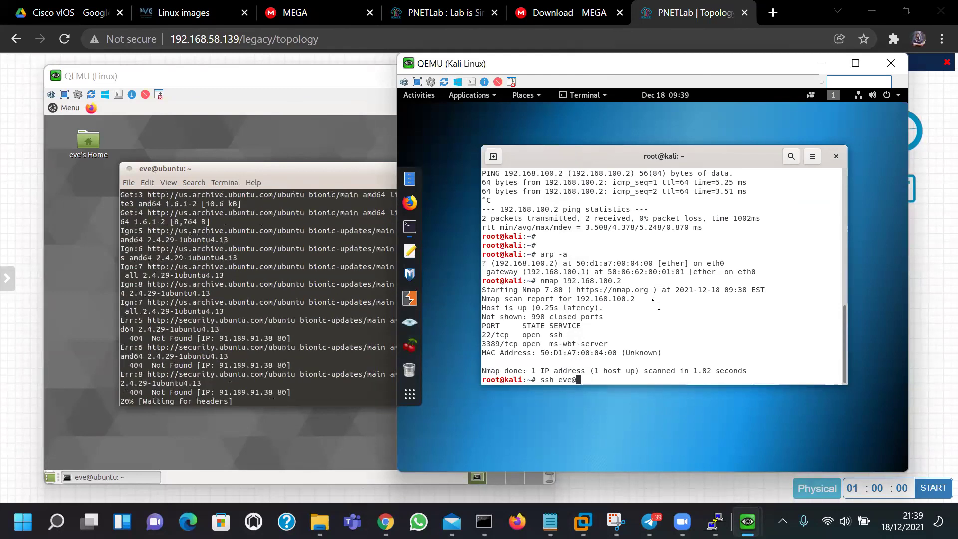
pyautogui.write('192.168.100.2')
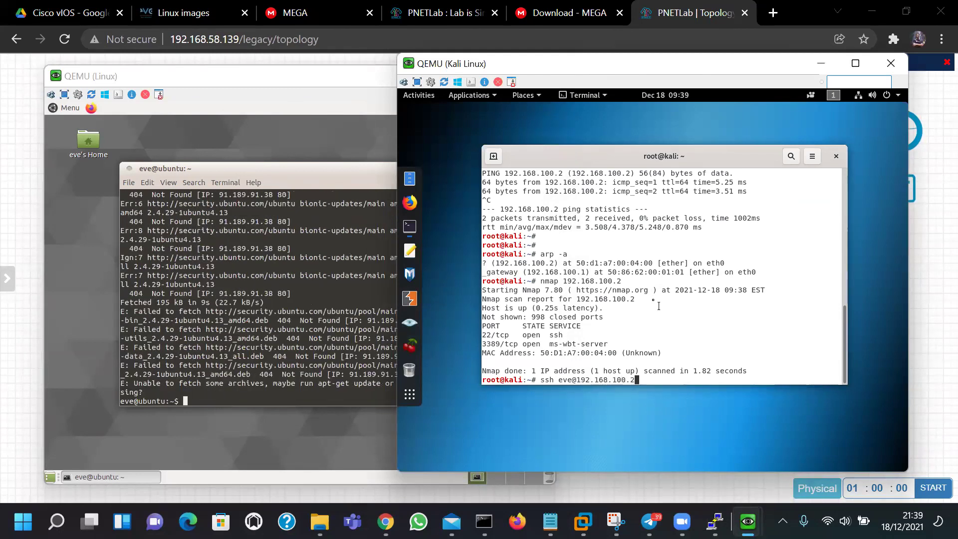
pyautogui.press('Return')
pyautogui.write('yes')
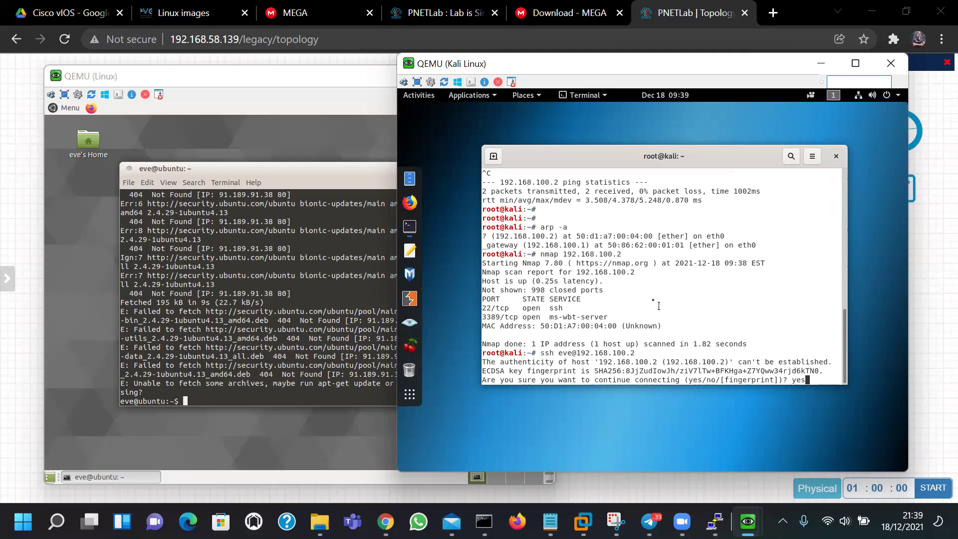
pyautogui.press('Return')
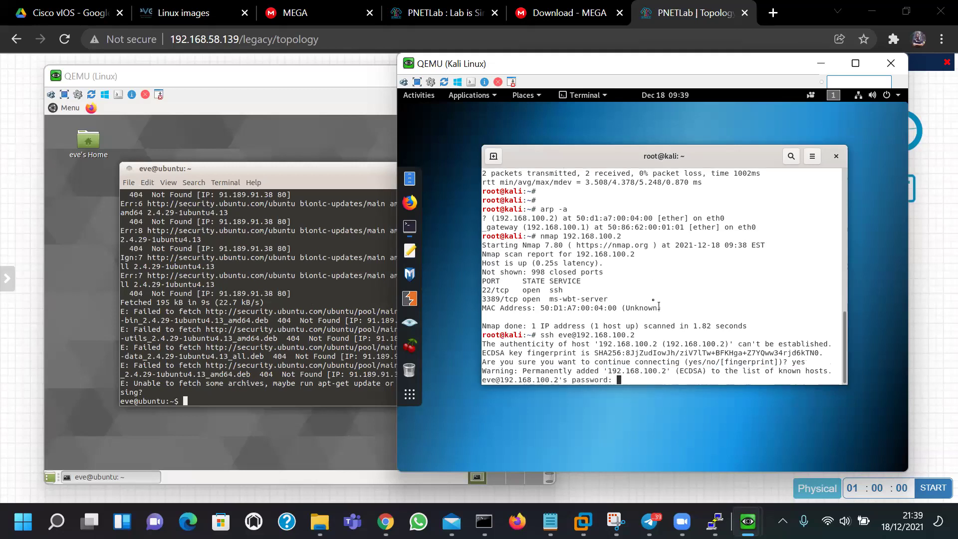
pyautogui.press('Return')
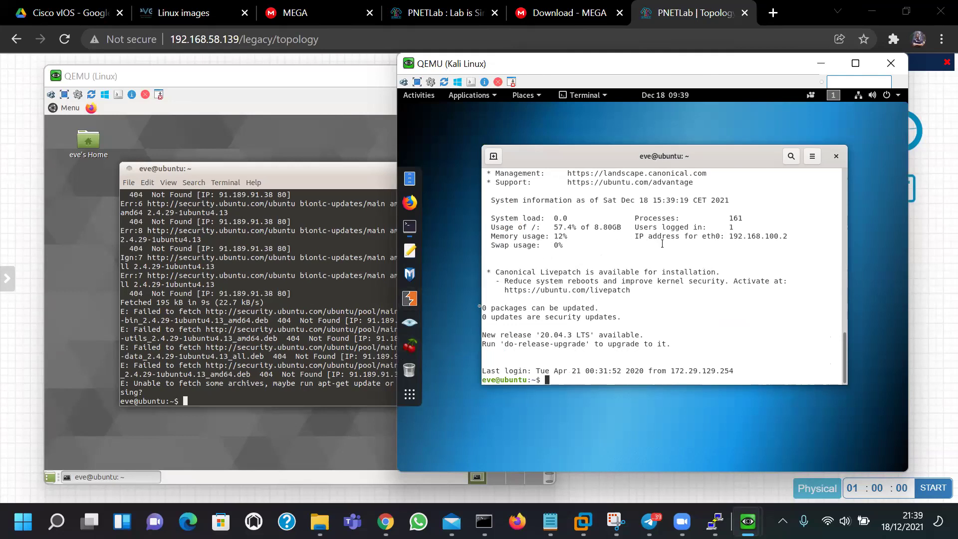
# Run sudo apt-get update in the Ubuntu terminal
pyautogui.click(312, 261)
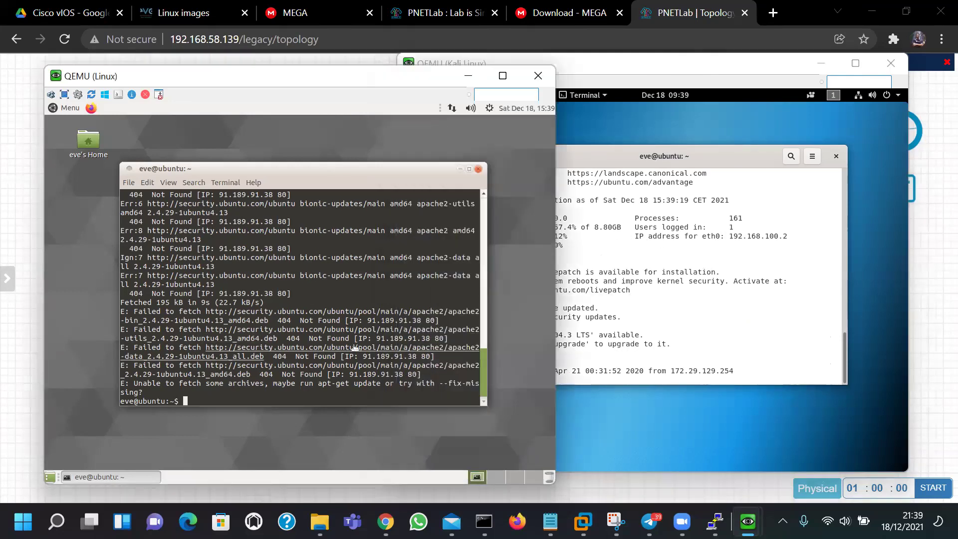
pyautogui.scroll(5, 320, 313)
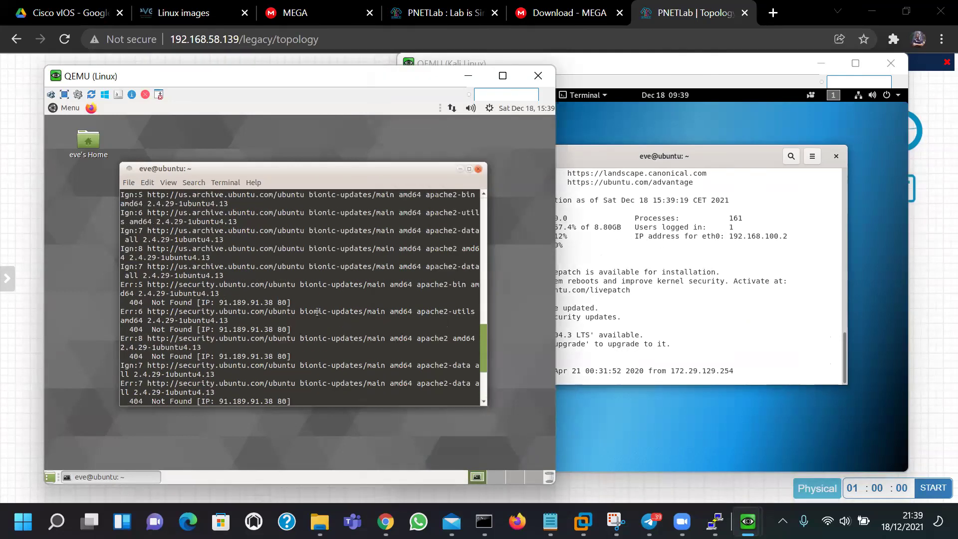
pyautogui.scroll(-6, 317, 312)
pyautogui.write('sudo apt-get update')
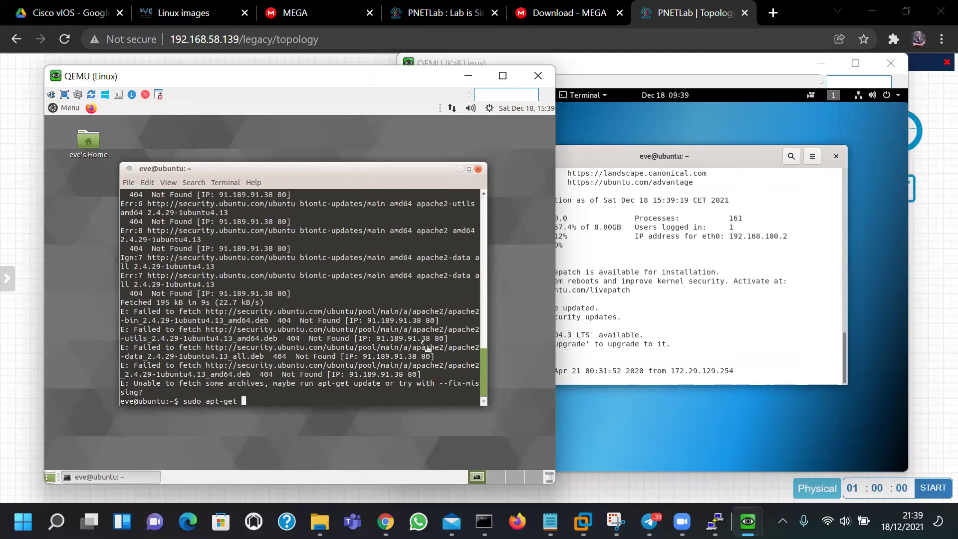
pyautogui.press('Return')
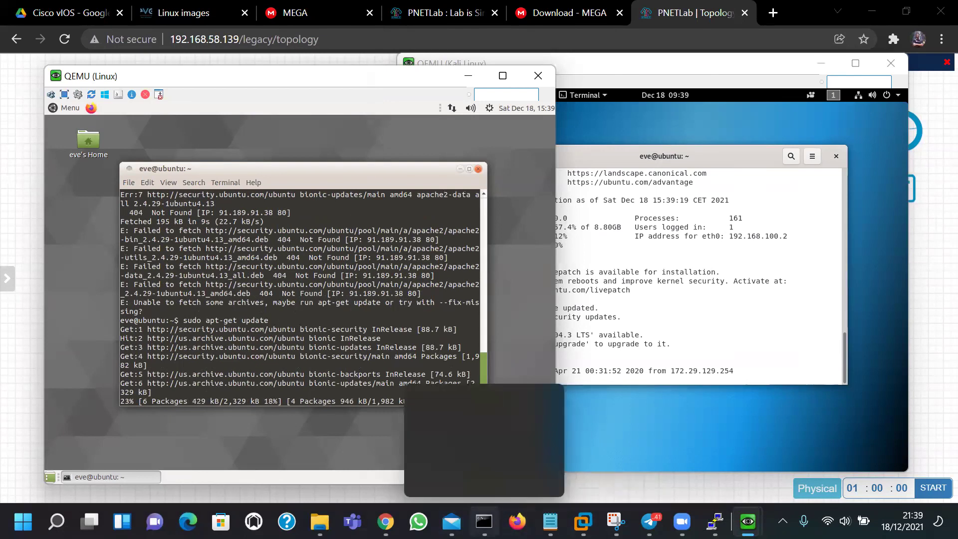
# From the host Command Prompt, ping 192.168.100.2 and stop it with no replies received
pyautogui.click(484, 521)
pyautogui.moveTo(402, 108); pyautogui.dragTo(627, 121)
pyautogui.write('ping 192.168.100.2')
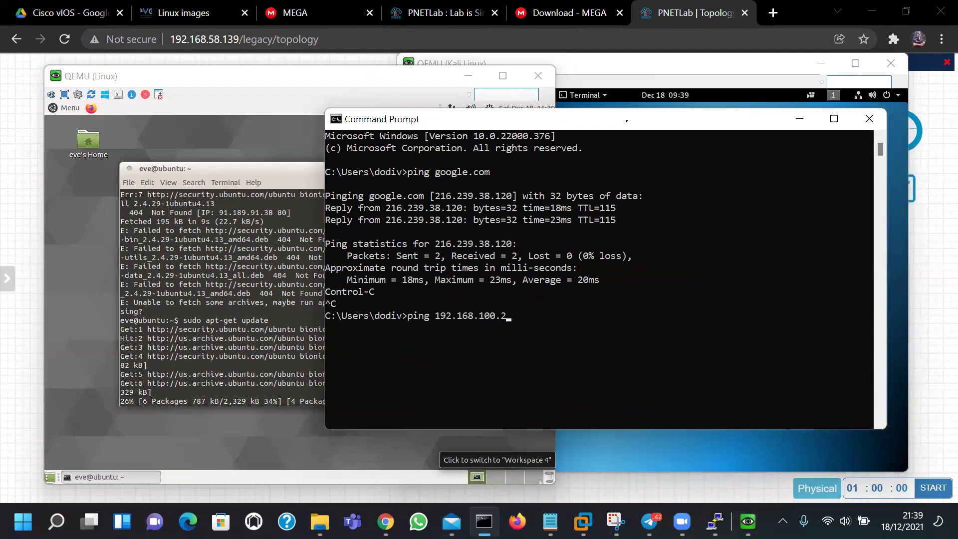
pyautogui.press('Return')
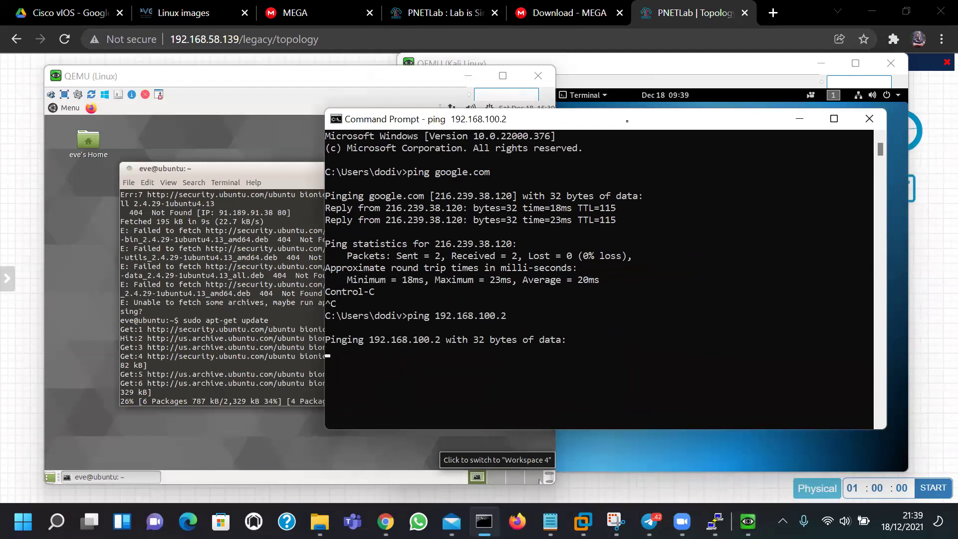
pyautogui.hotkey('ctrl', 'c')
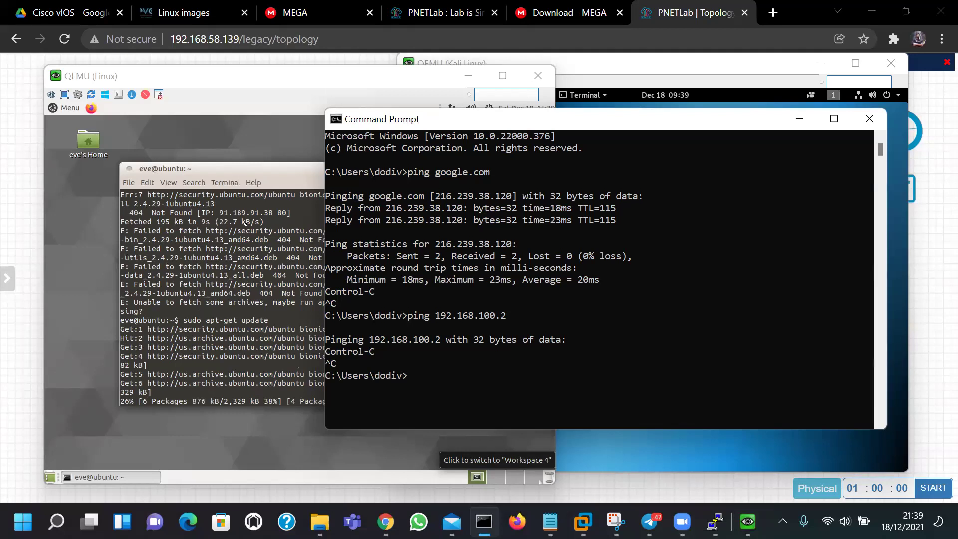
pyautogui.moveTo(465, 120); pyautogui.dragTo(508, 140)
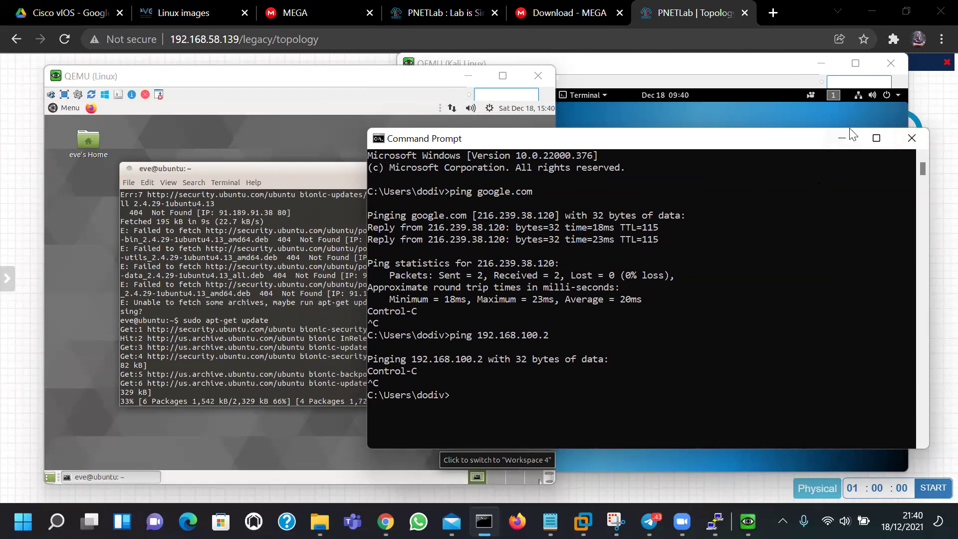
pyautogui.click(842, 148)
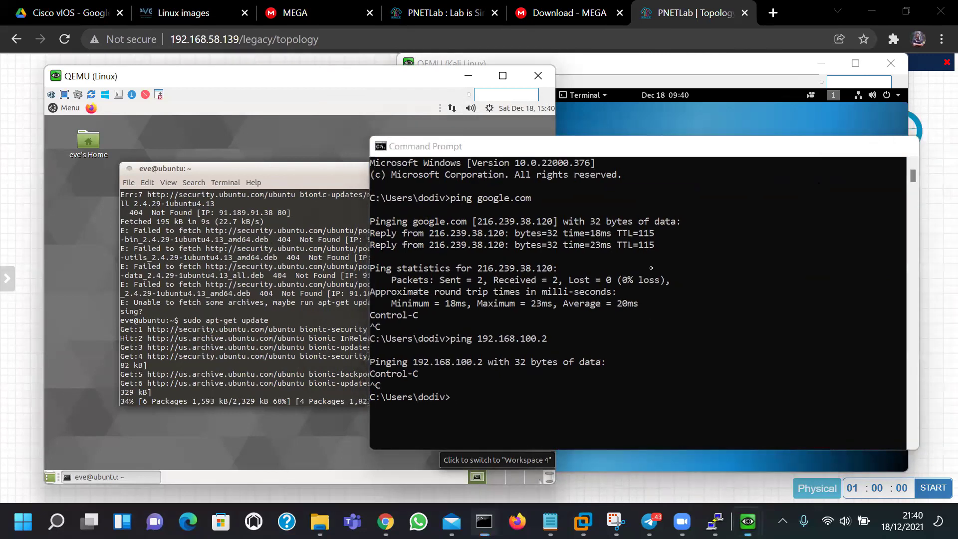
# In the Kali console, exit the SSH session to Ubuntu
pyautogui.click(711, 284)
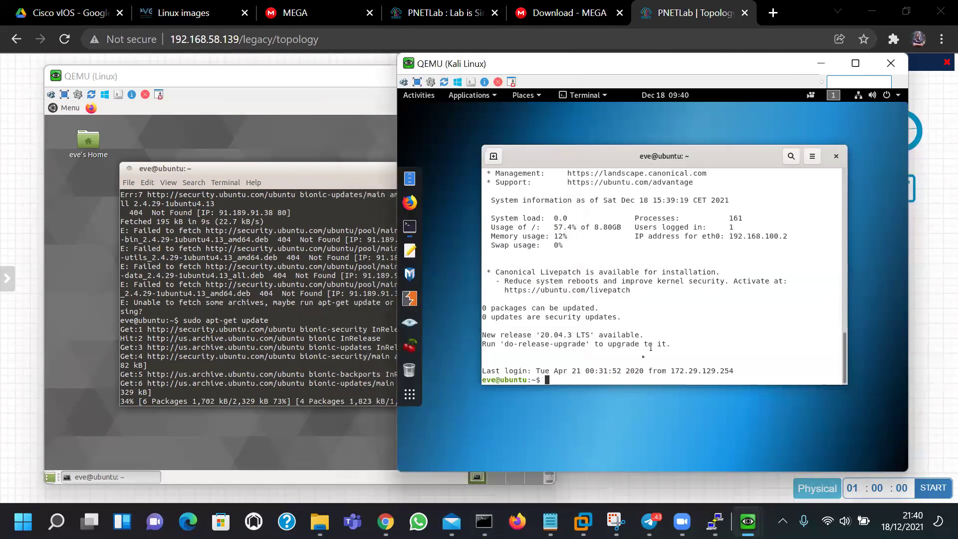
pyautogui.write('exit')
pyautogui.press('Return')
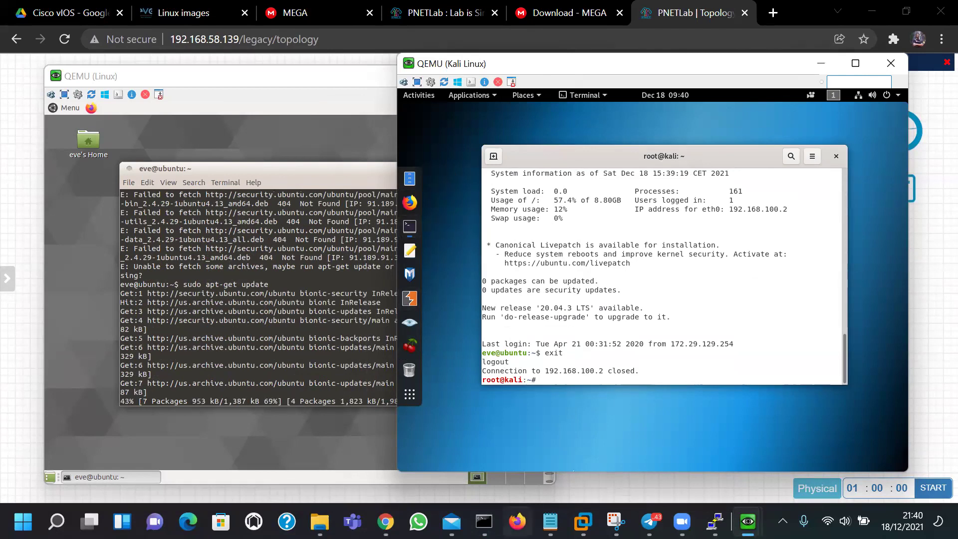
# Run ipconfig on the host and pick out its Wi-Fi address 192.168.1.4
pyautogui.click(484, 521)
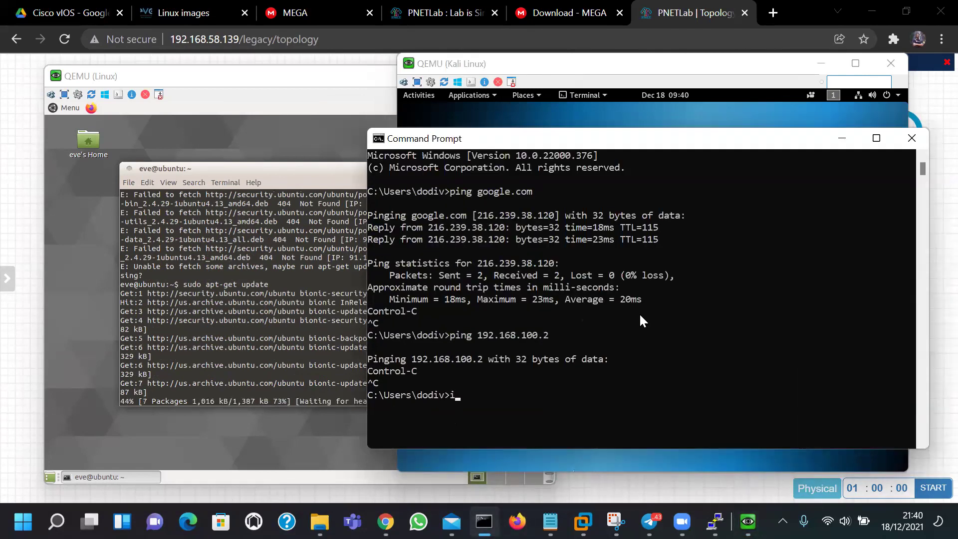
pyautogui.write('ipconfig')
pyautogui.press('Return')
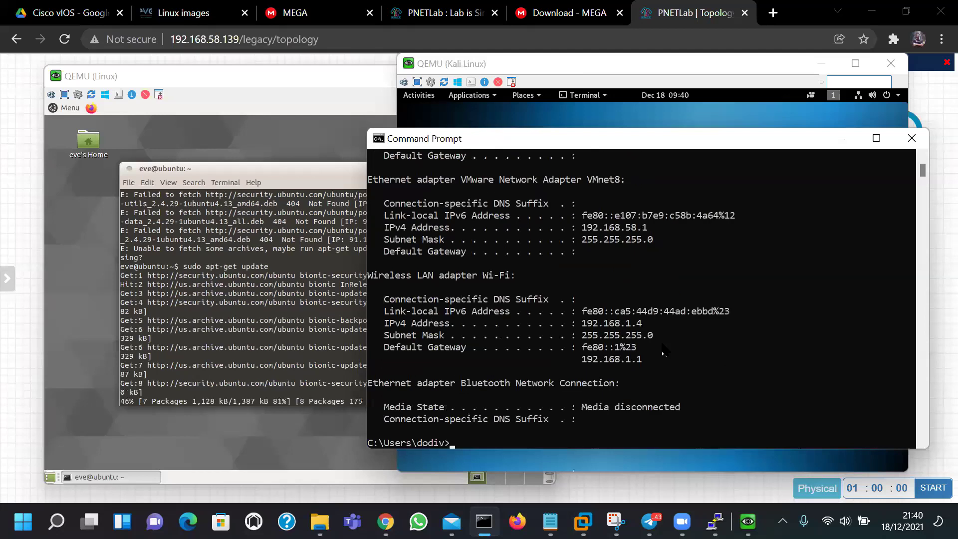
pyautogui.moveTo(578, 323); pyautogui.dragTo(606, 324)
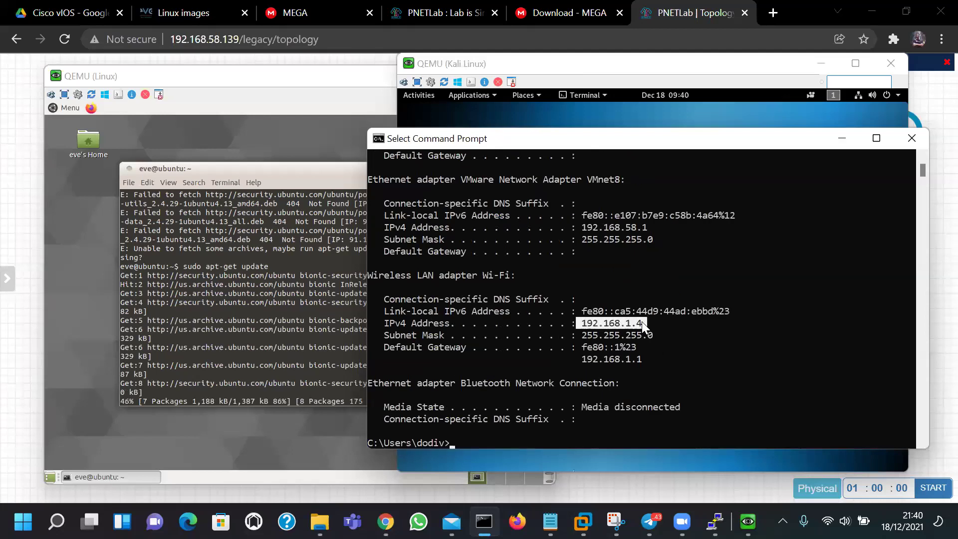
# From Kali, ping 192.168.1.4, then traceroute 192.168.1.4
pyautogui.click(842, 138)
pyautogui.write('ping 192.168.1.4')
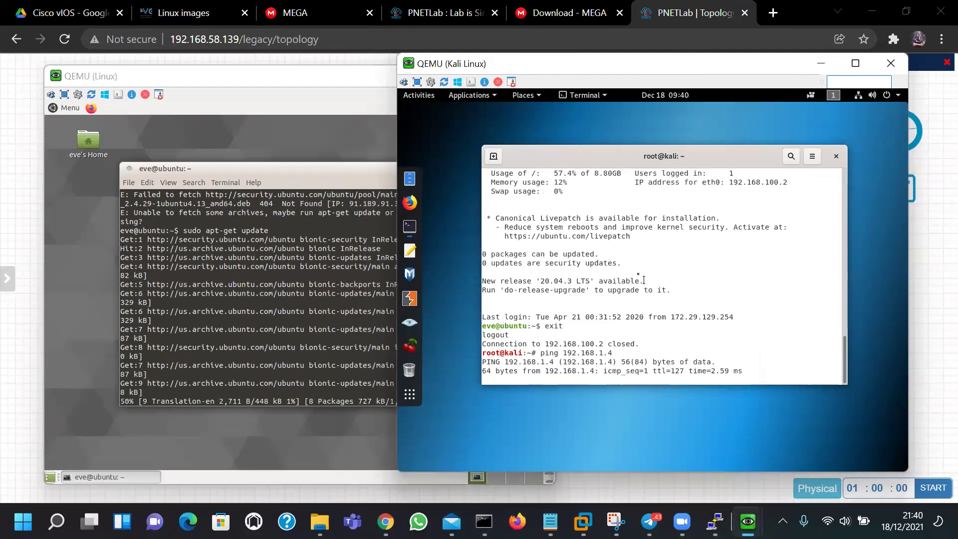
pyautogui.hotkey('ctrl', 'c')
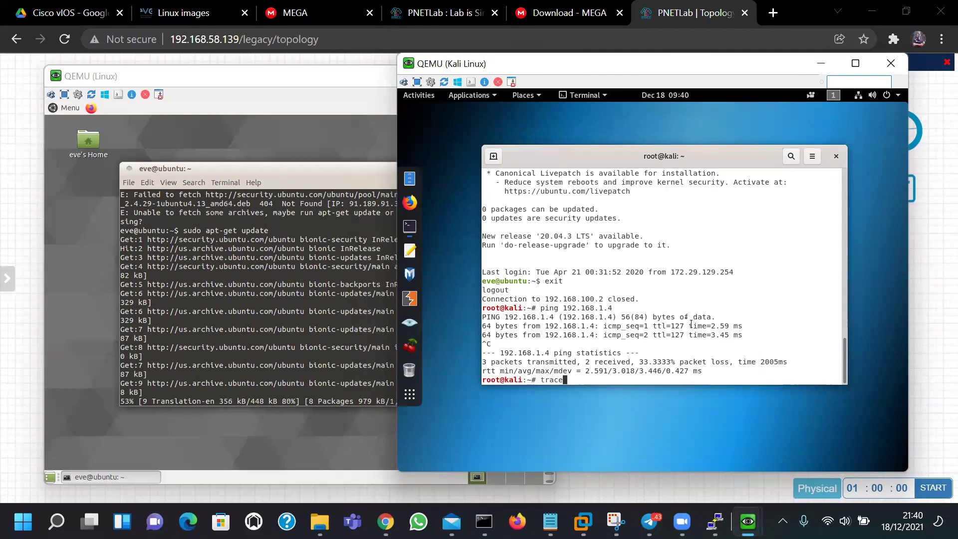
pyautogui.write('traceroute 192.168.1.4')
pyautogui.press('Return')
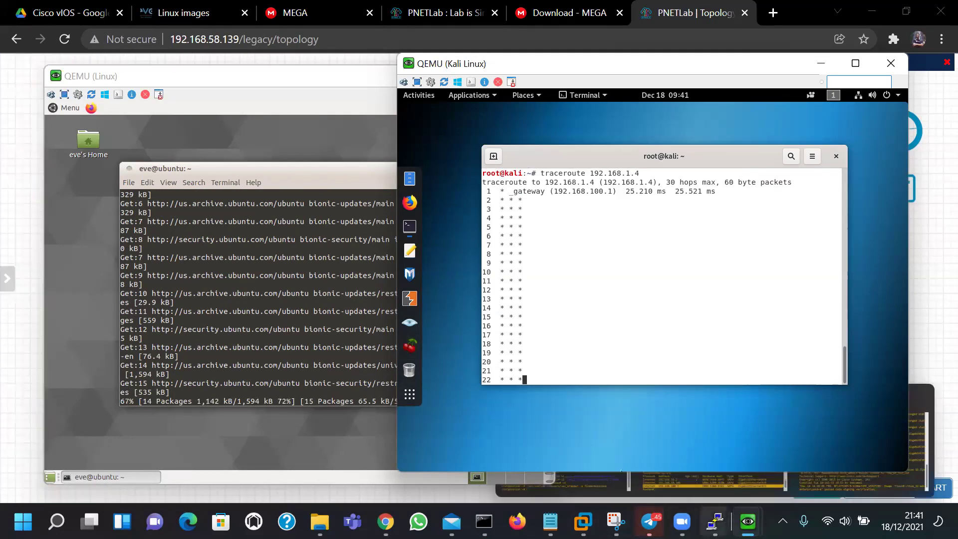
# Bring VMware Workstation forward and show the PNETLab-AAC virtual machine console
pyautogui.moveTo(616, 521)
pyautogui.moveTo(583, 521)
pyautogui.click(472, 364)
pyautogui.click(75, 190)
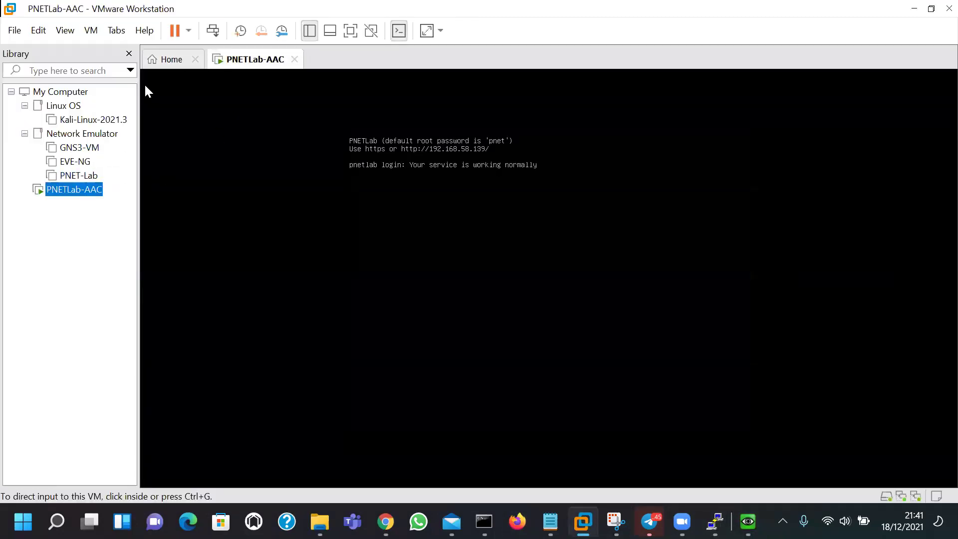
# Open Workstation Preferences from the Edit menu
pyautogui.click(14, 30)
pyautogui.moveTo(45, 31)
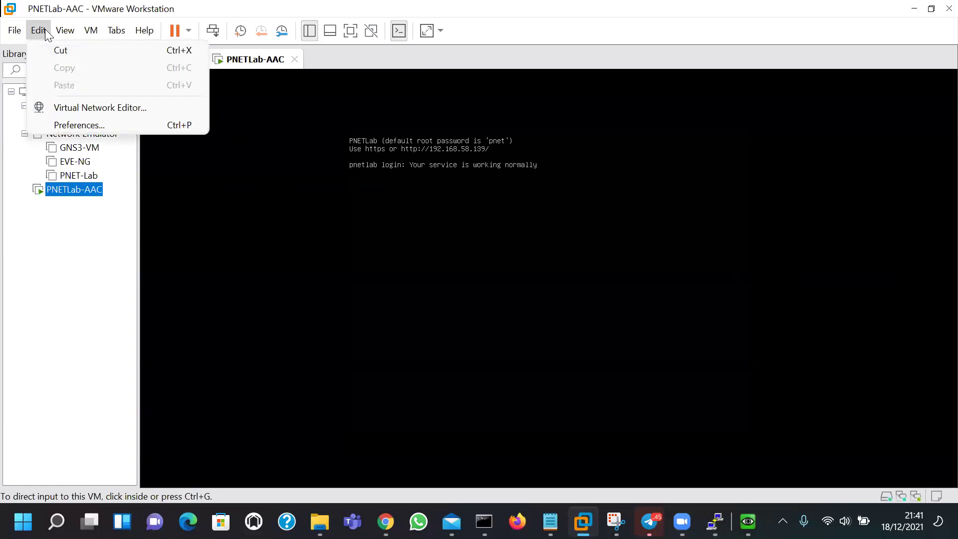
pyautogui.moveTo(17, 27)
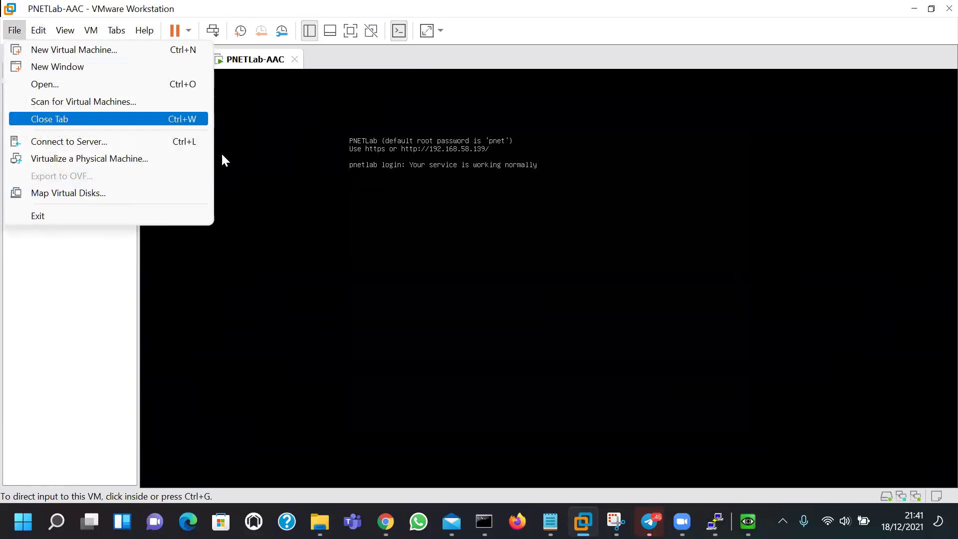
pyautogui.click(353, 65)
pyautogui.click(39, 30)
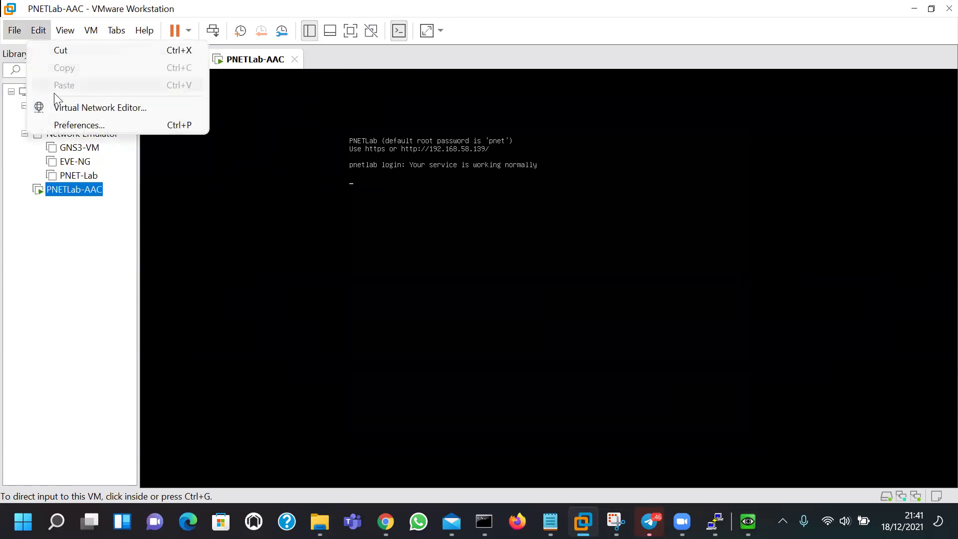
pyautogui.click(101, 124)
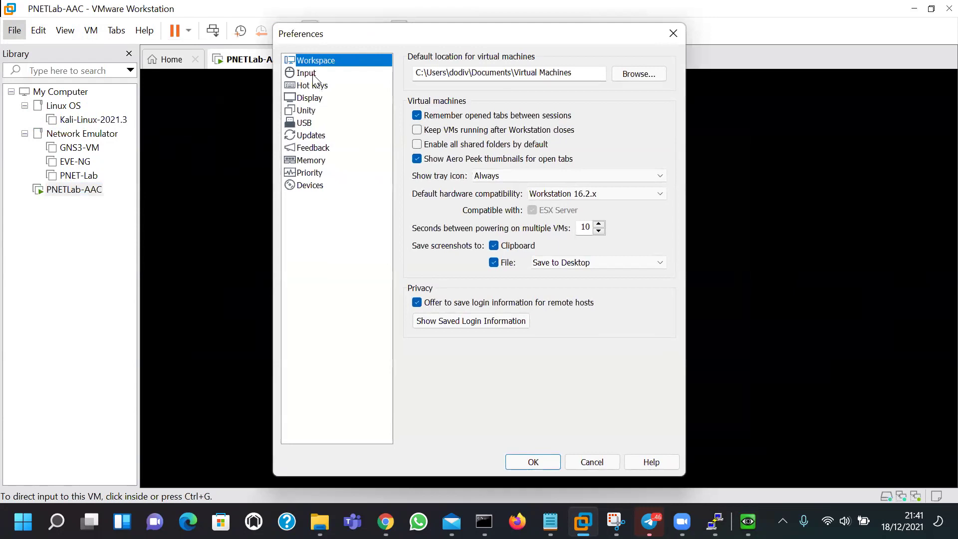
# Browse the Priority, USB, Updates, Devices, Memory and Feedback preference pages, then close without changes
pyautogui.click(309, 172)
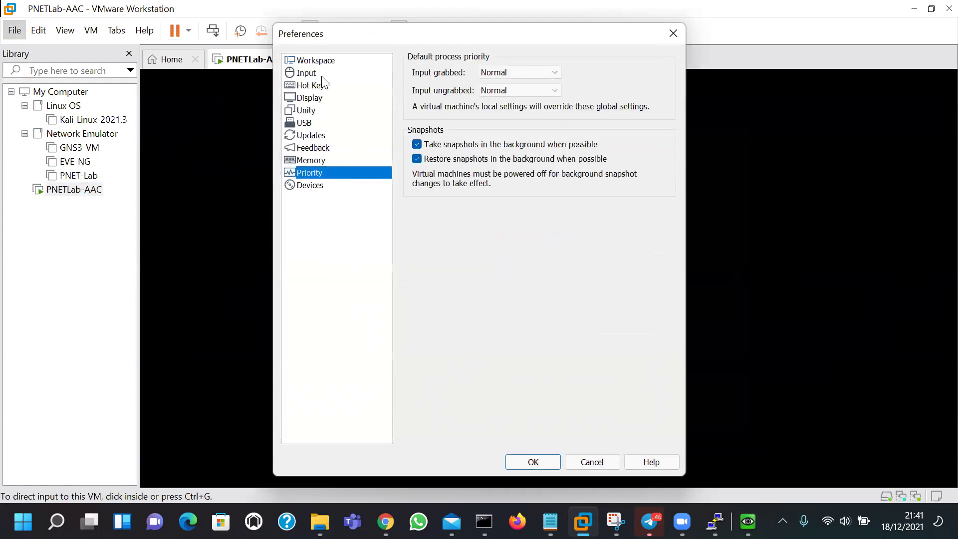
pyautogui.click(319, 124)
pyautogui.click(314, 135)
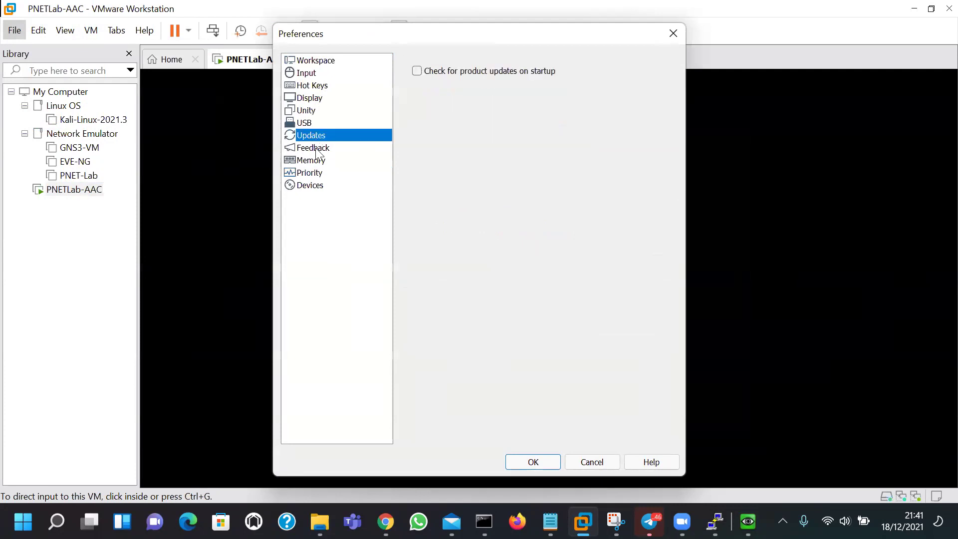
pyautogui.click(320, 186)
pyautogui.click(318, 173)
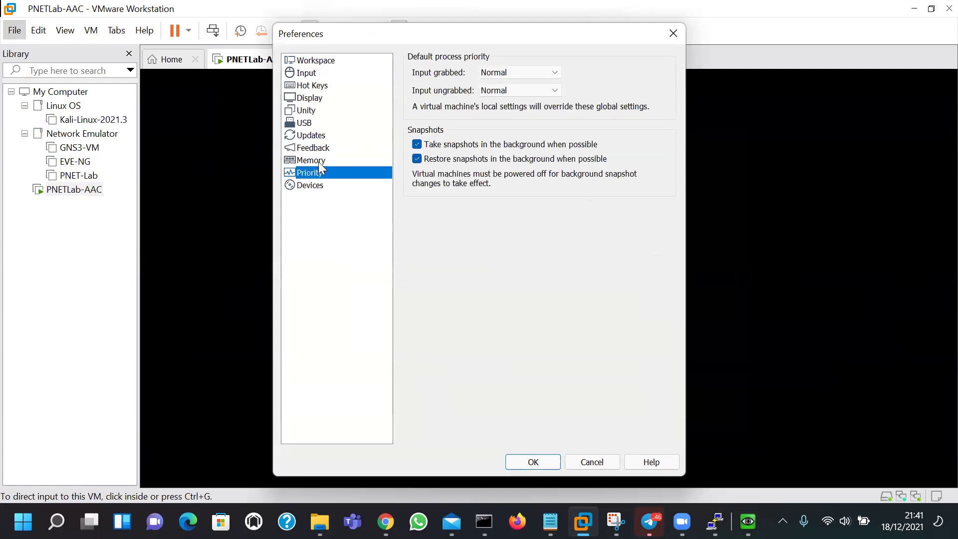
pyautogui.click(319, 160)
pyautogui.click(318, 148)
pyautogui.click(317, 136)
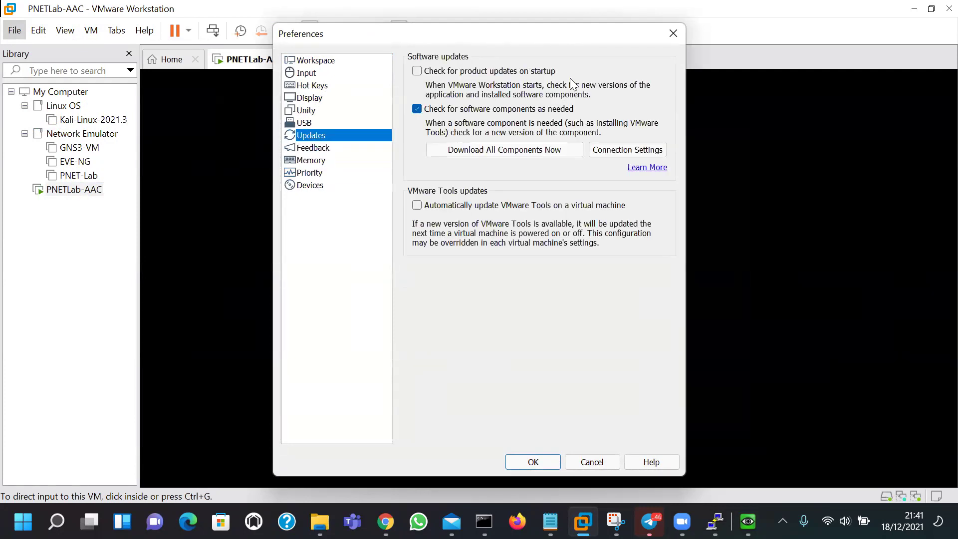
pyautogui.click(672, 34)
# Open the Virtual Network Editor from the Edit menu
pyautogui.click(65, 31)
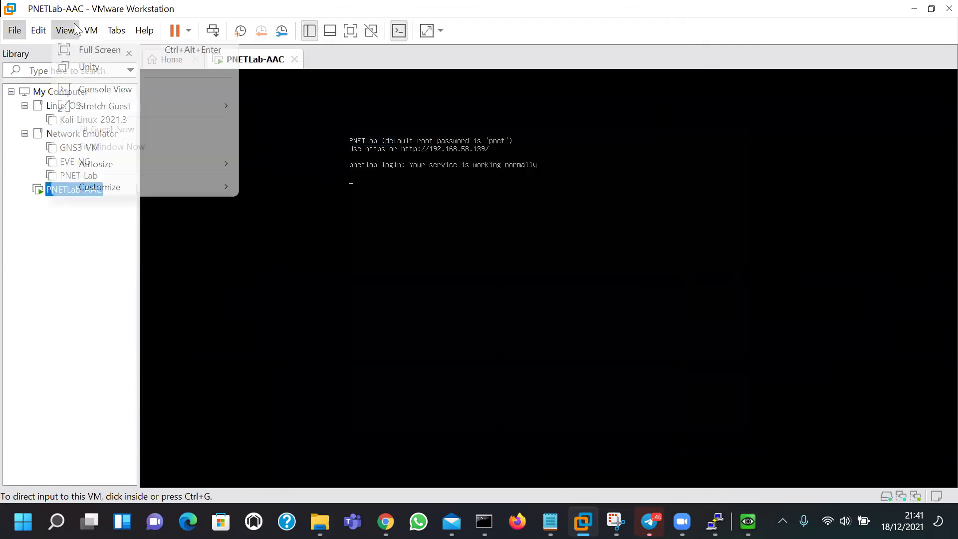
pyautogui.click(38, 31)
pyautogui.click(75, 107)
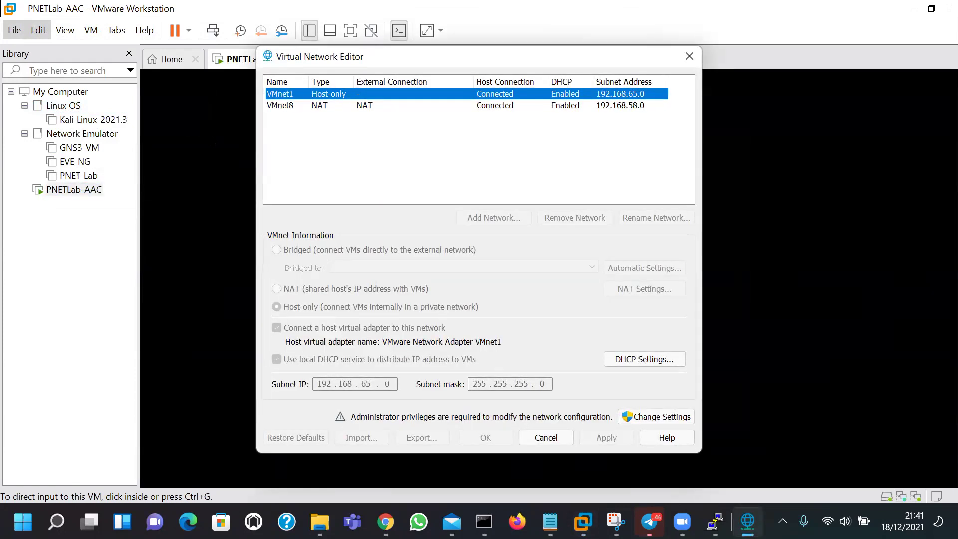
# Check VMnet8 NAT details, close the Virtual Network Editor, and bring up the PNETLab topology in Chrome
pyautogui.click(391, 108)
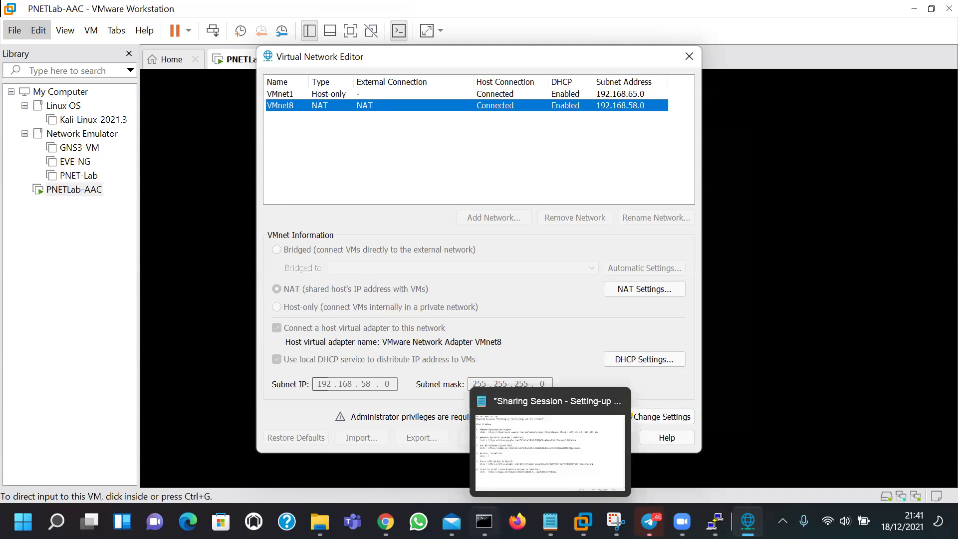
pyautogui.click(484, 521)
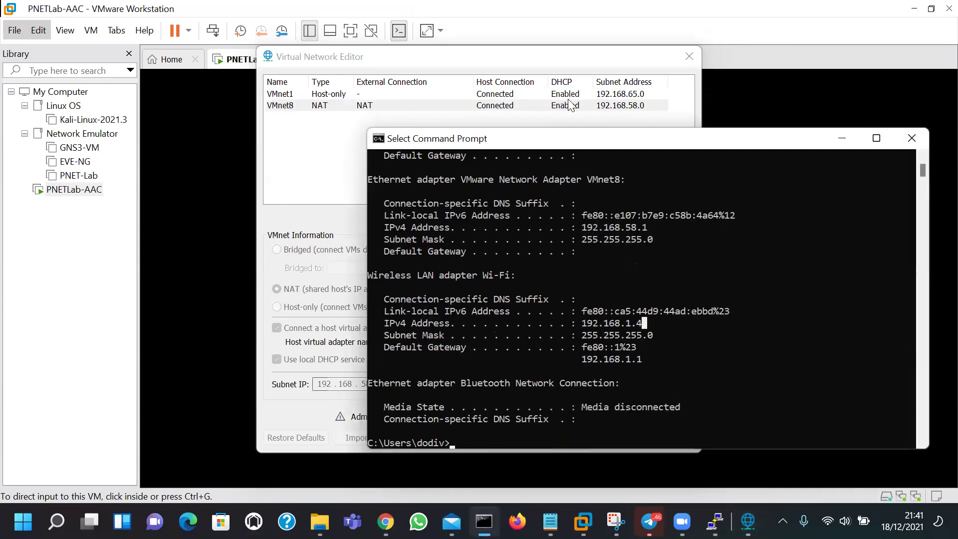
pyautogui.click(563, 57)
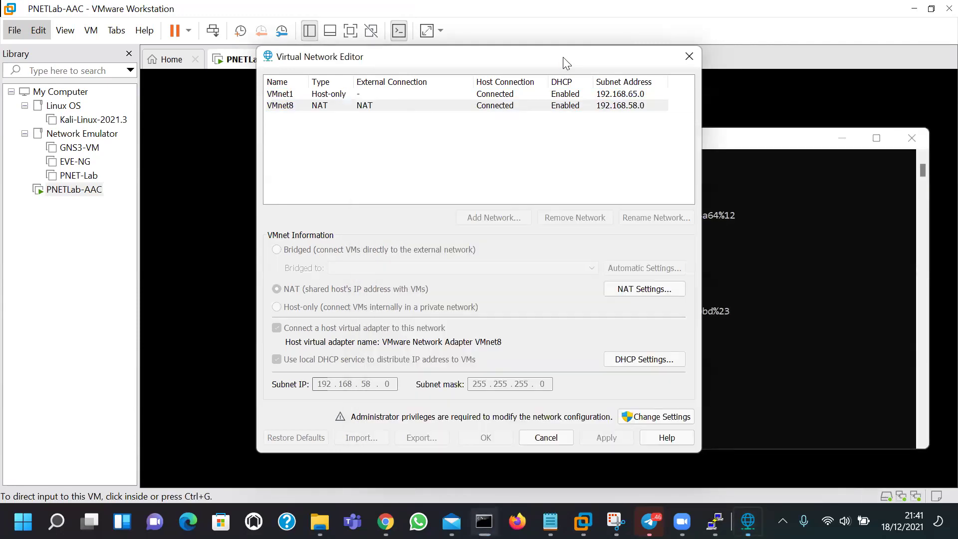
pyautogui.click(688, 59)
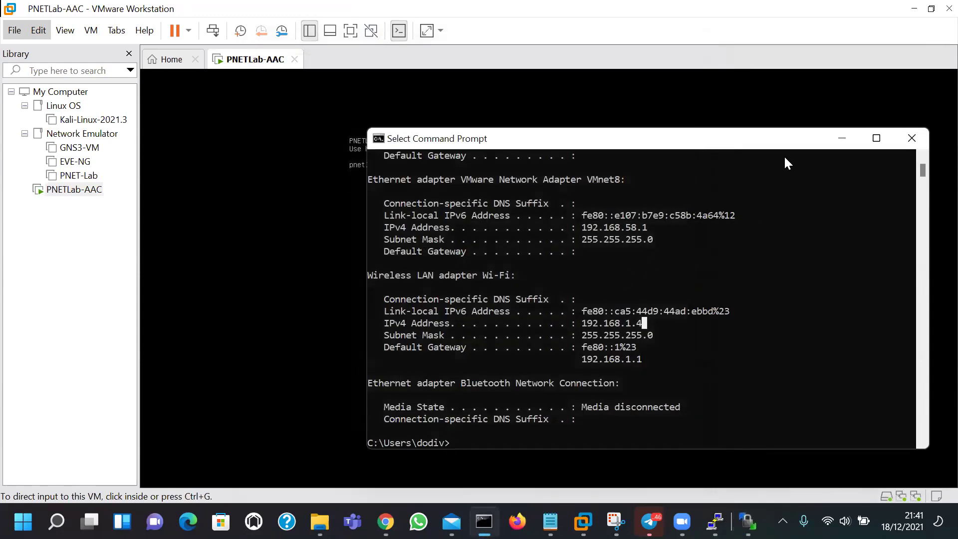
pyautogui.moveTo(654, 143); pyautogui.dragTo(546, 139)
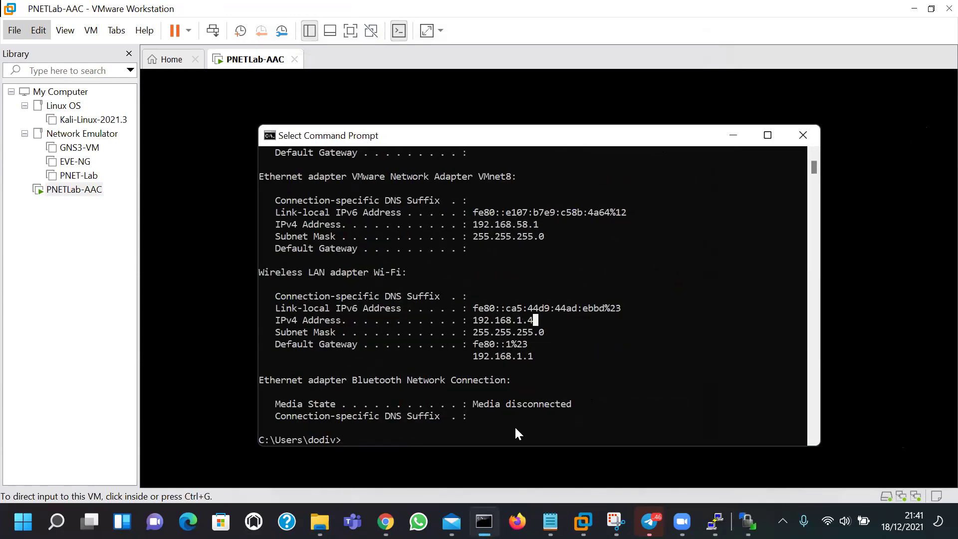
pyautogui.click(386, 522)
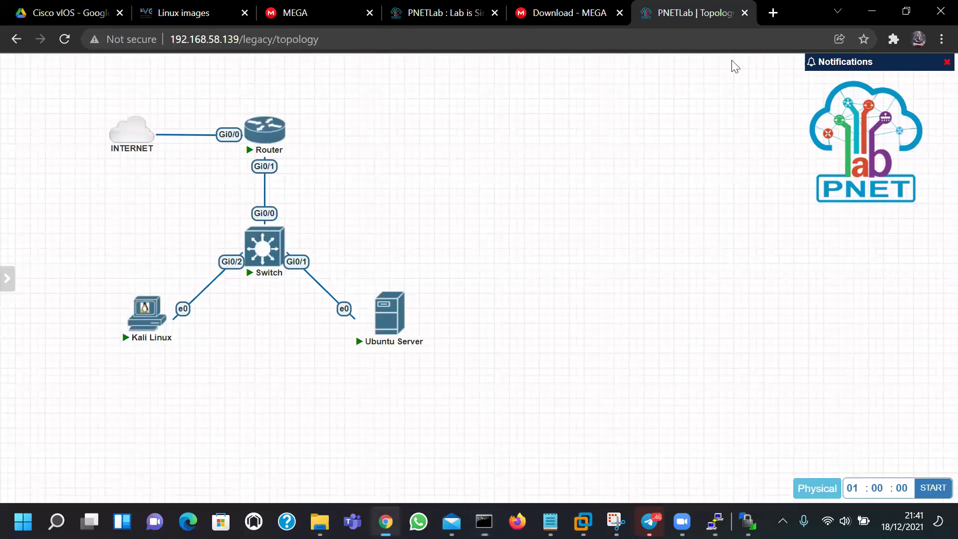
# In a new tab, go to tutorialjaringan.com and search 'static route windows'
pyautogui.hotkey('ctrl', 't')
pyautogui.write('tutr')
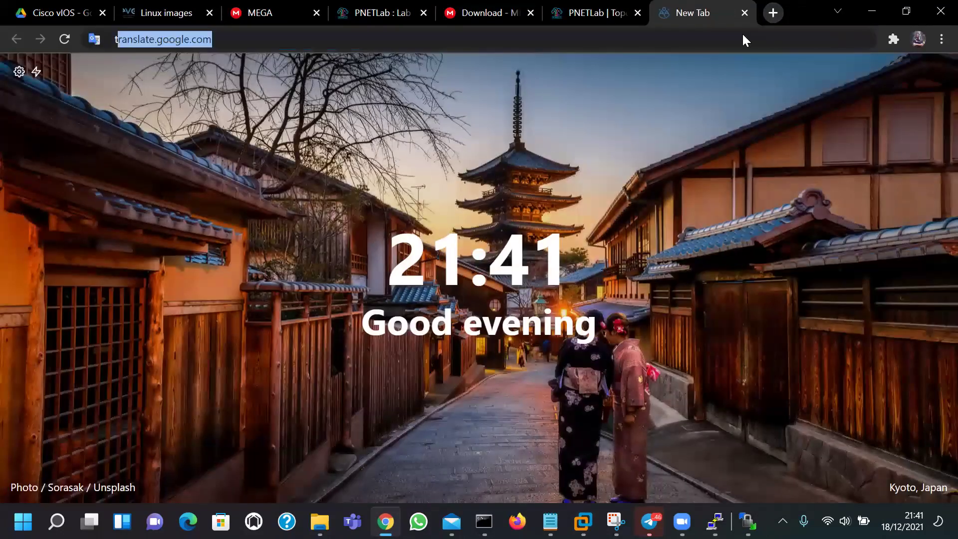
pyautogui.press('BackSpace')
pyautogui.write('orialjaringan.com')
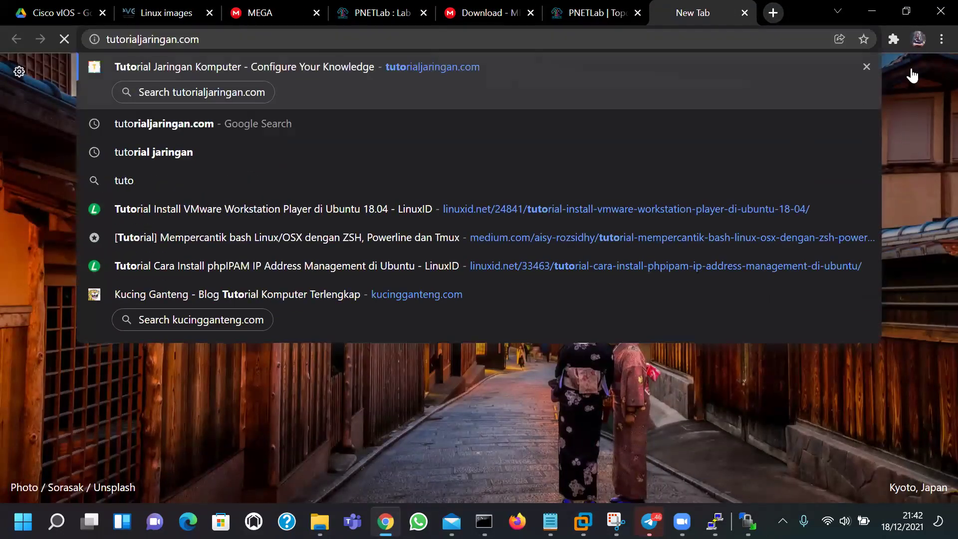
pyautogui.press('Return')
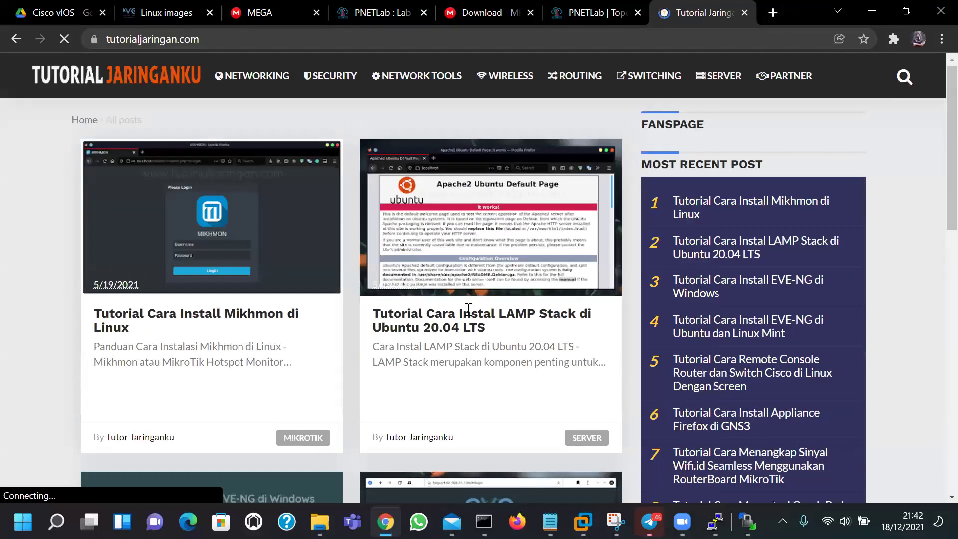
pyautogui.write('static route windows')
pyautogui.press('Return')
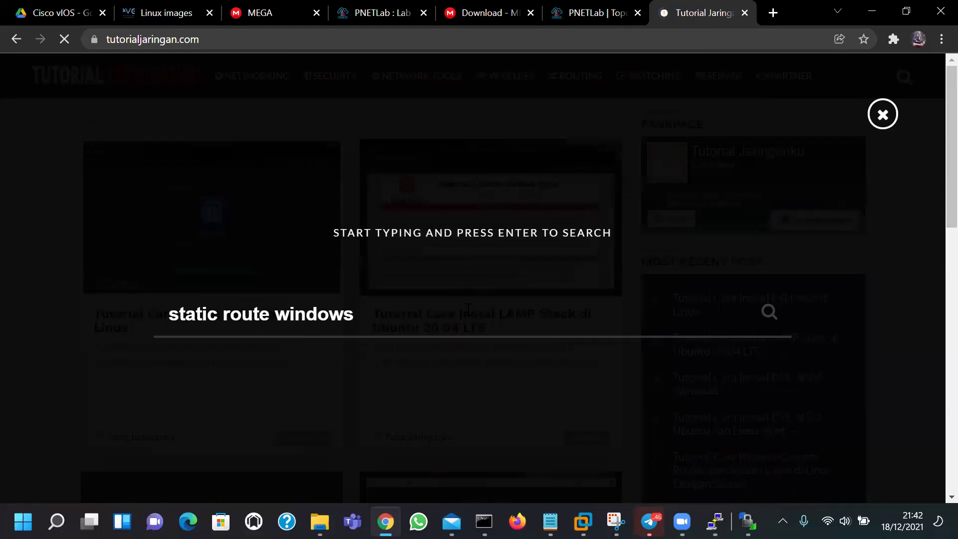
# Open the Routing Static di Windows article and scroll to its example
pyautogui.scroll(-10, 54, 353)
pyautogui.scroll(10, 54, 353)
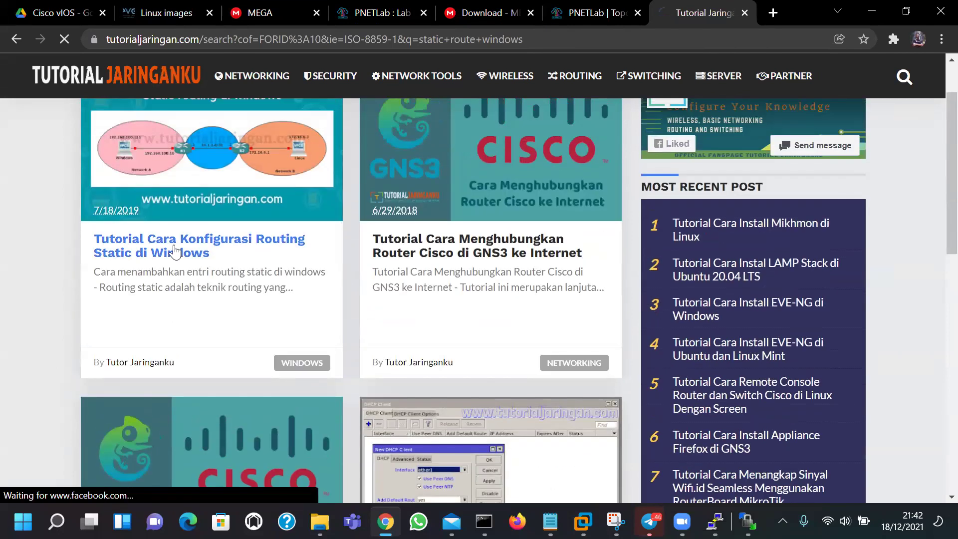
pyautogui.click(201, 257)
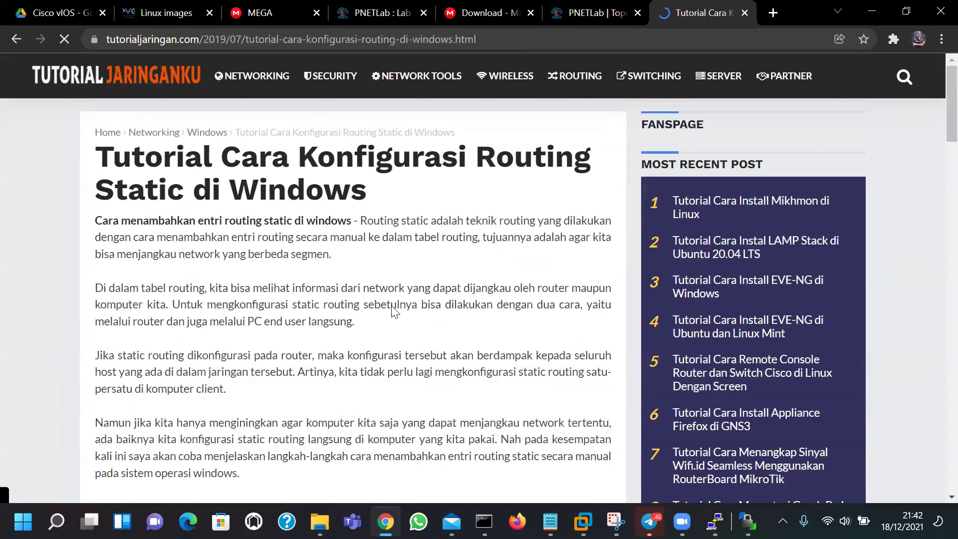
pyautogui.scroll(-13, 380, 319)
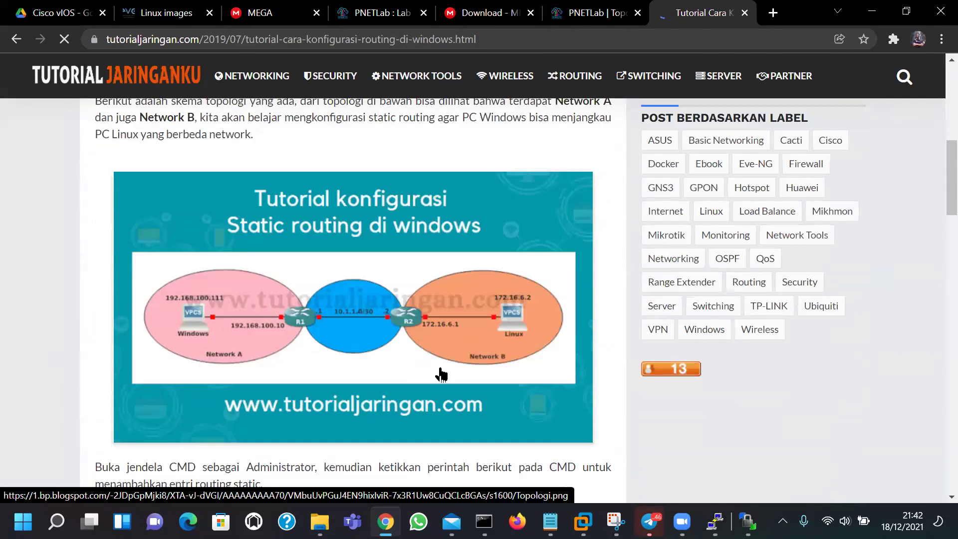
pyautogui.scroll(-5, 517, 389)
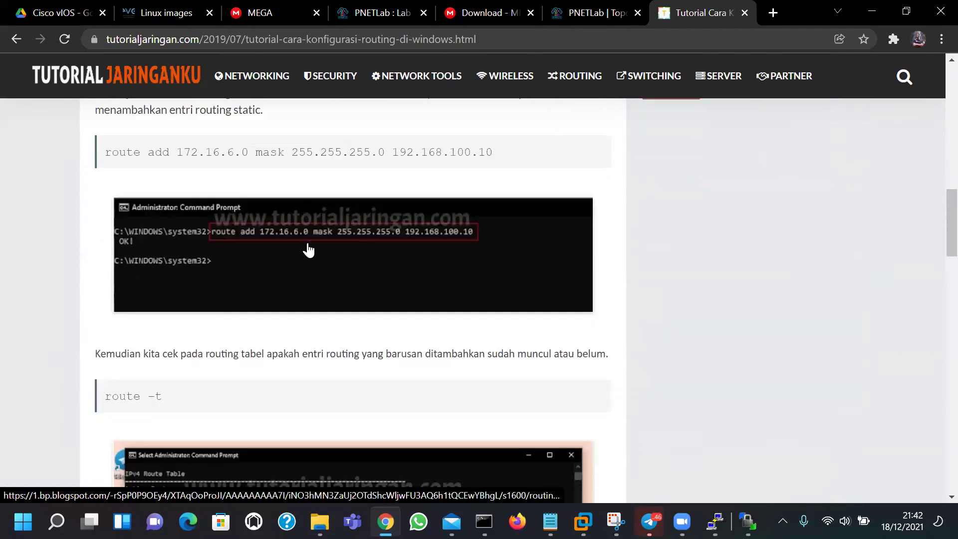
# Highlight the route add example's 172.16.6.0, 255.255.255.0 and 192.168.100.10, then return to PNETLab-AAC
pyautogui.moveTo(106, 153); pyautogui.dragTo(384, 153)
pyautogui.click(364, 157)
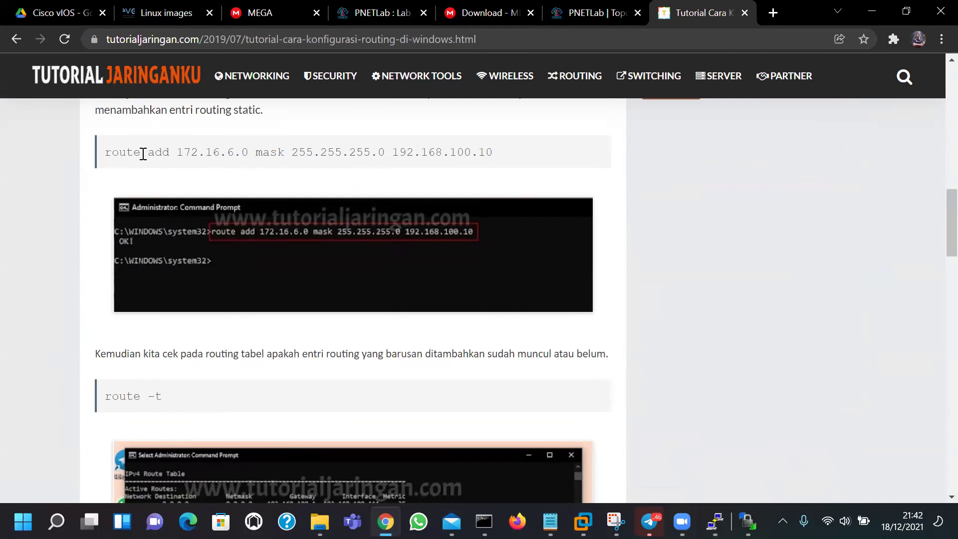
pyautogui.doubleClick(195, 154)
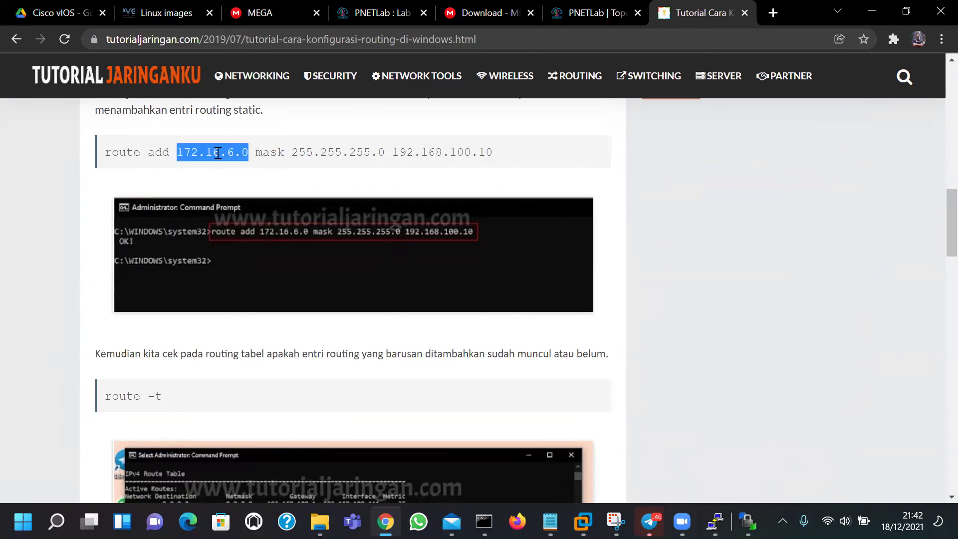
pyautogui.click(306, 152)
pyautogui.doubleClick(358, 150)
pyautogui.doubleClick(424, 150)
pyautogui.click(471, 152)
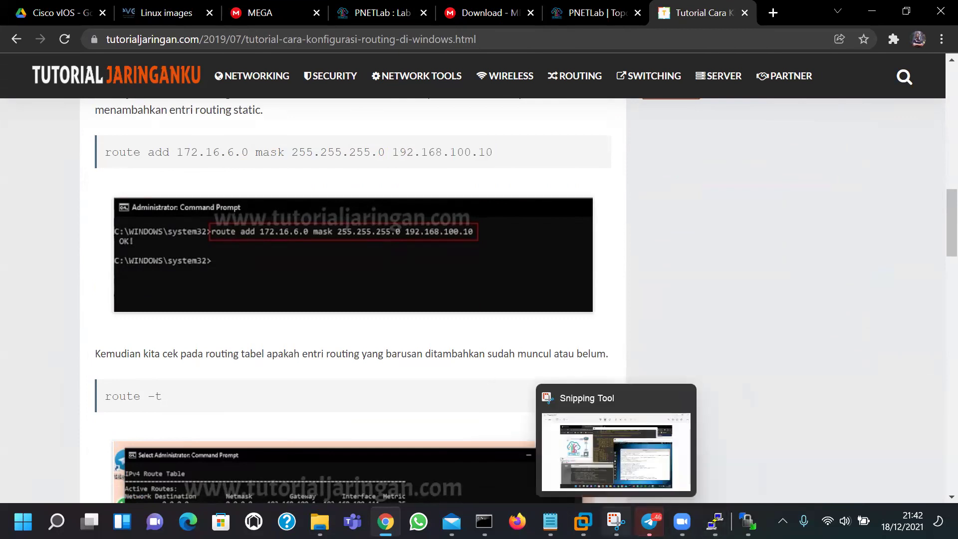
pyautogui.moveTo(583, 521)
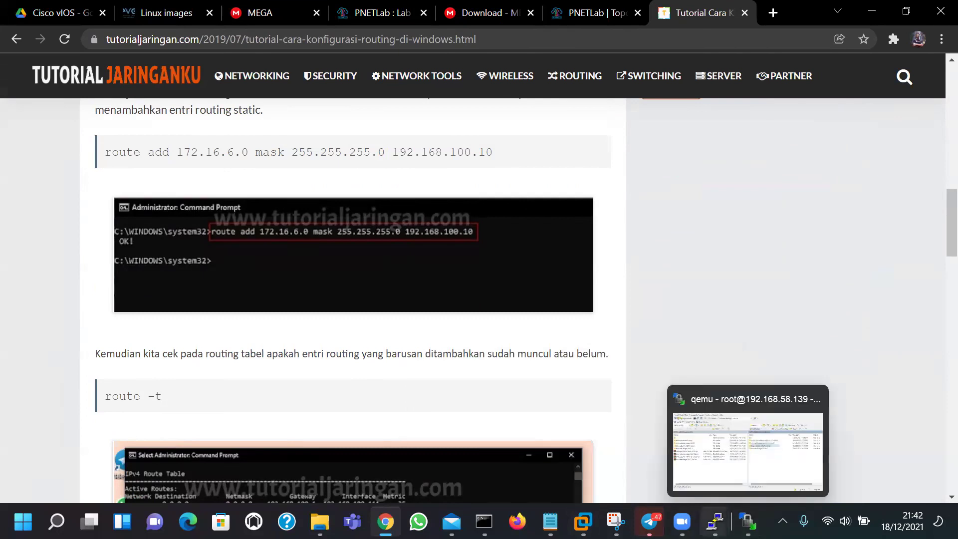
pyautogui.click(620, 417)
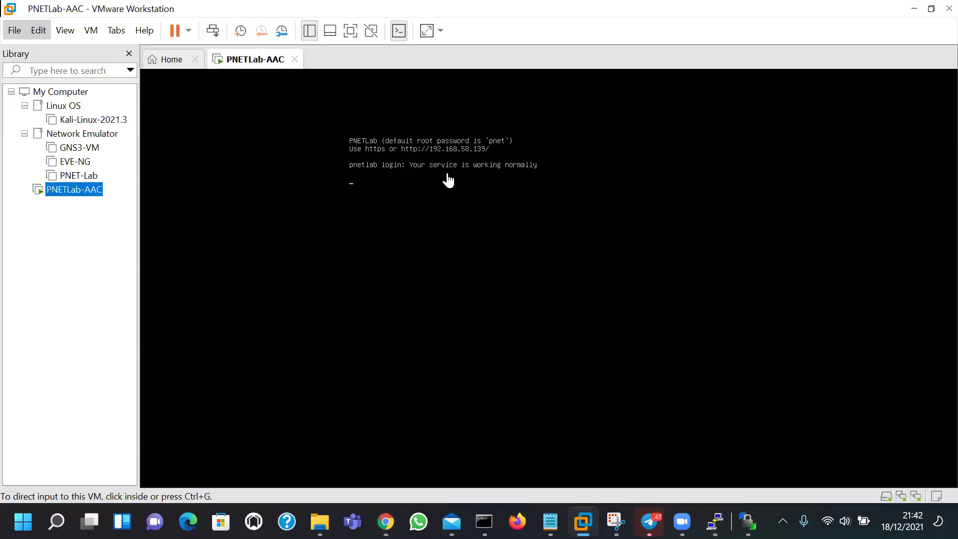
# Refresh the PNETLab-AAC console login prompt, then minimize VMware
pyautogui.click(488, 218)
pyautogui.press('Return')
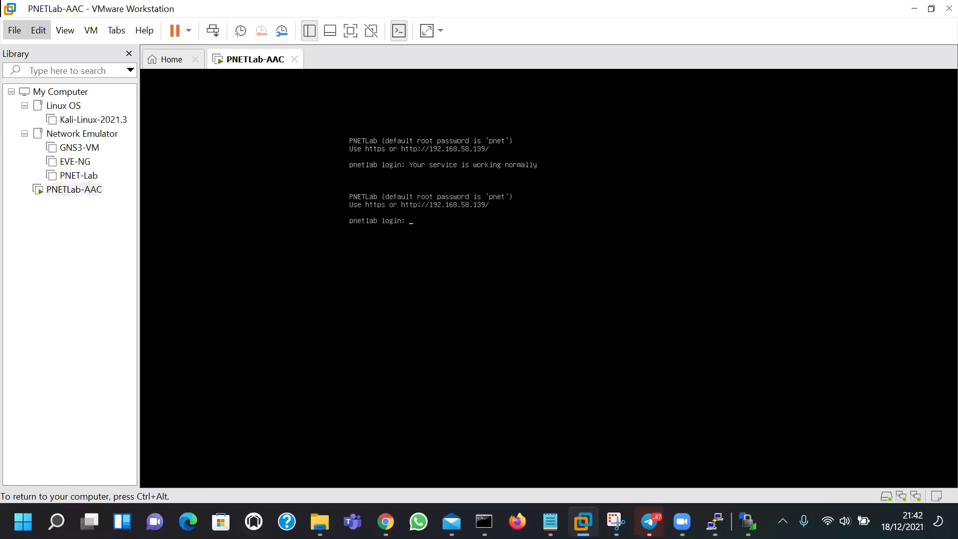
pyautogui.hotkey('ctrl', 'alt')
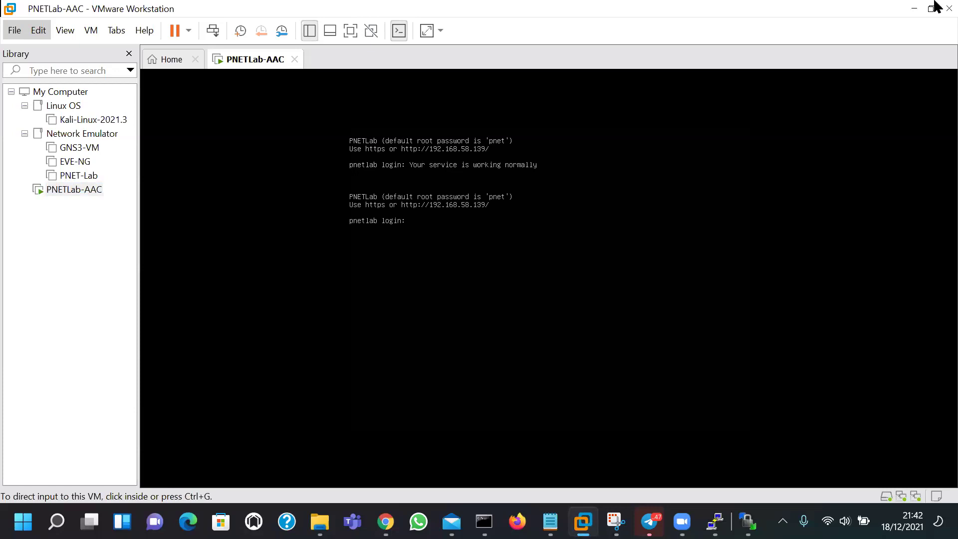
pyautogui.click(915, 8)
# In the root@pnetlab PuTTY session, run route -n and select default gateway 192.168.58.2
pyautogui.moveTo(747, 521)
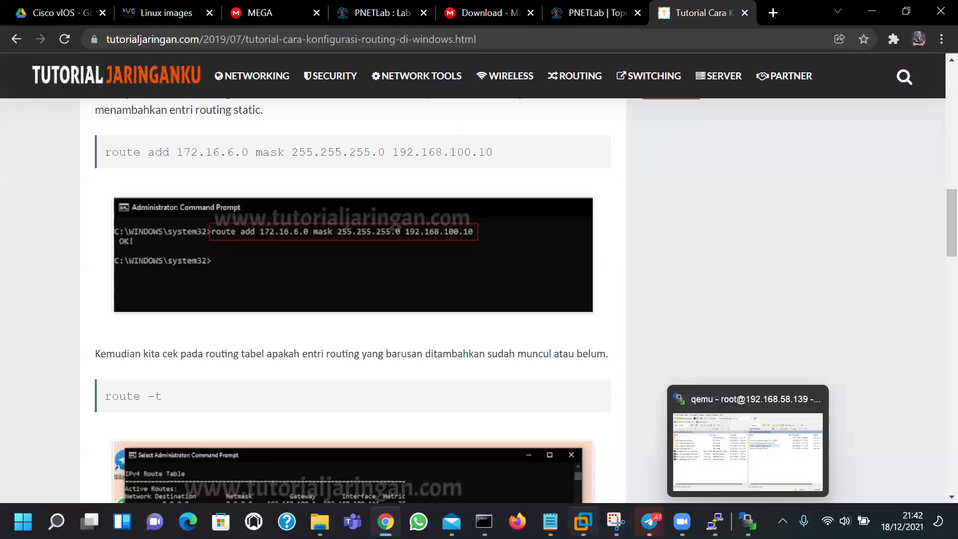
pyautogui.moveTo(715, 521)
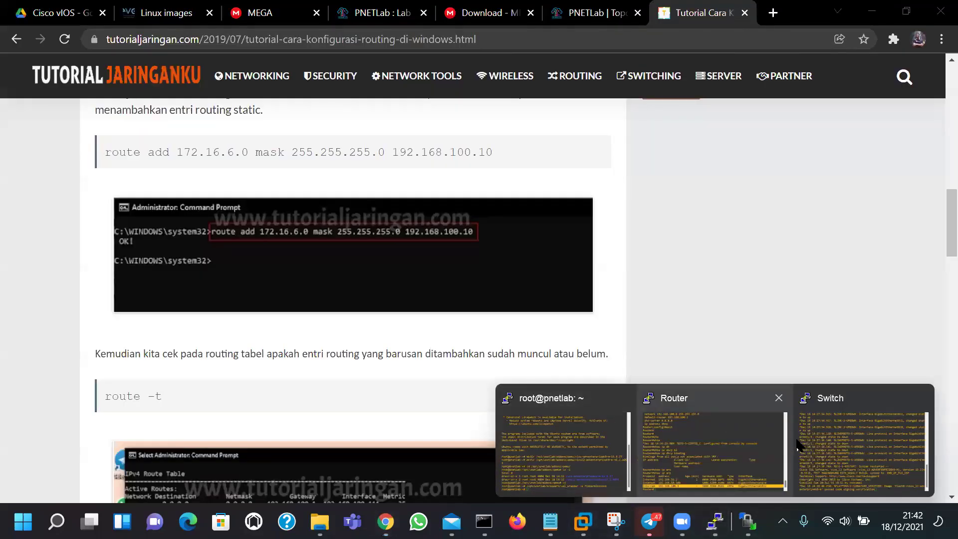
pyautogui.click(564, 449)
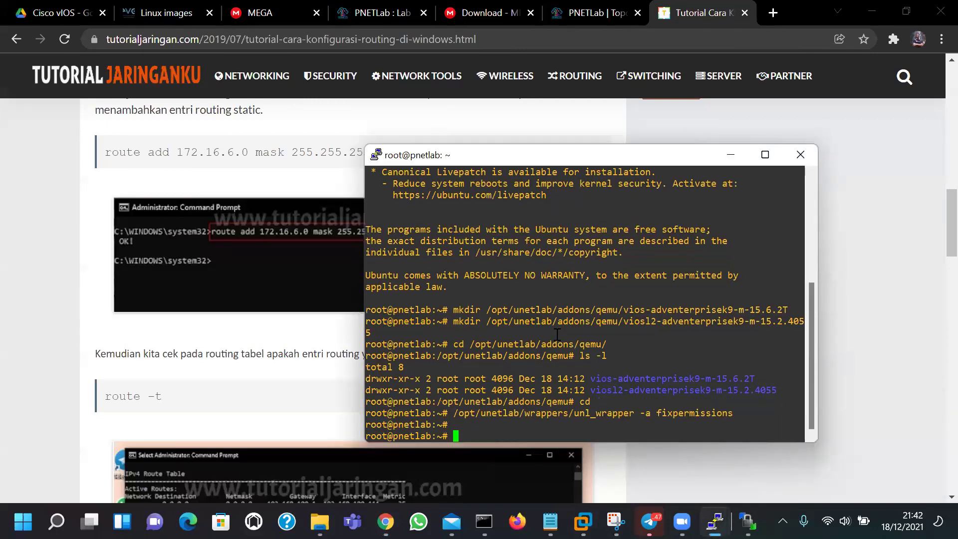
pyautogui.press('Return')
pyautogui.press('Return')
pyautogui.write('route -n')
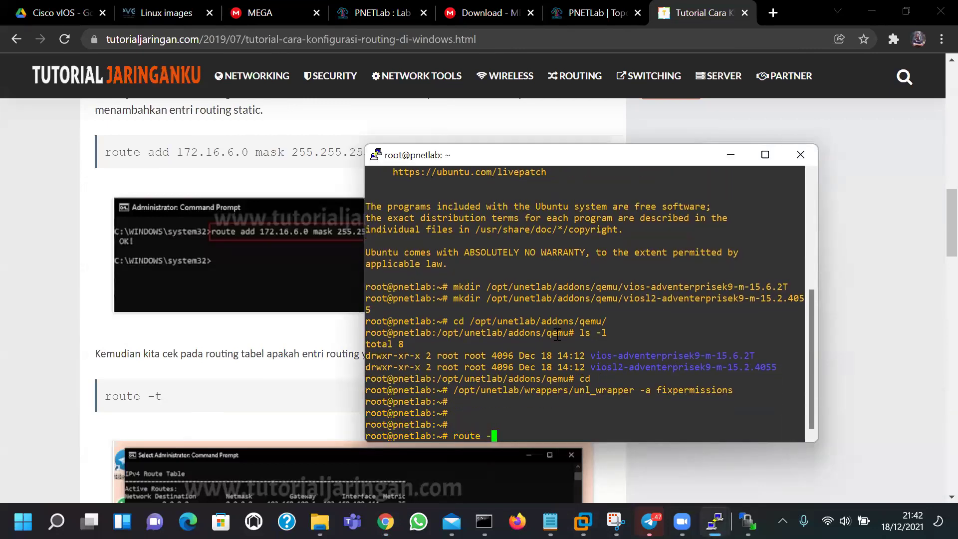
pyautogui.press('Return')
pyautogui.doubleClick(497, 390)
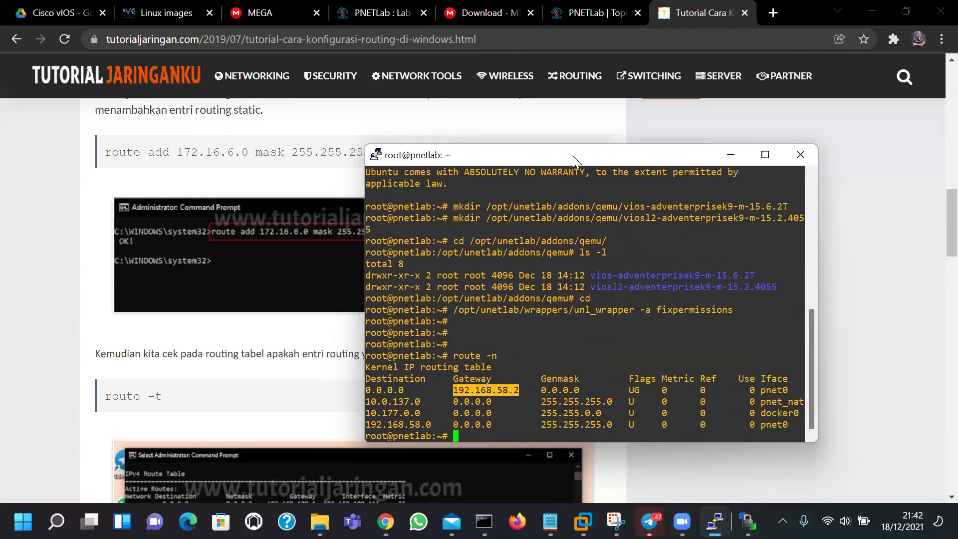
# Arrange the PuTTY terminal and host Command Prompt side by side
pyautogui.moveTo(573, 156); pyautogui.dragTo(714, 118)
pyautogui.hotkey('alt', 'Tab')
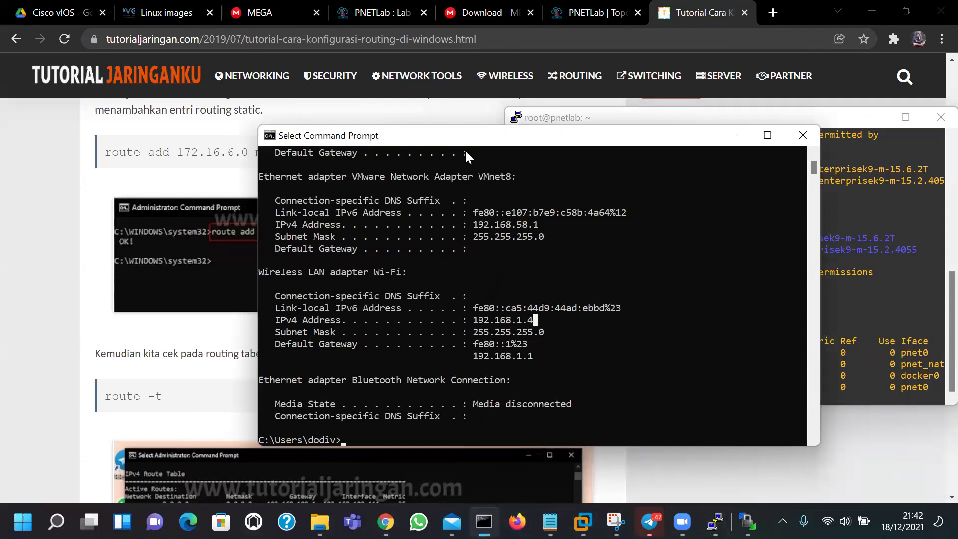
pyautogui.moveTo(499, 222); pyautogui.dragTo(239, 147)
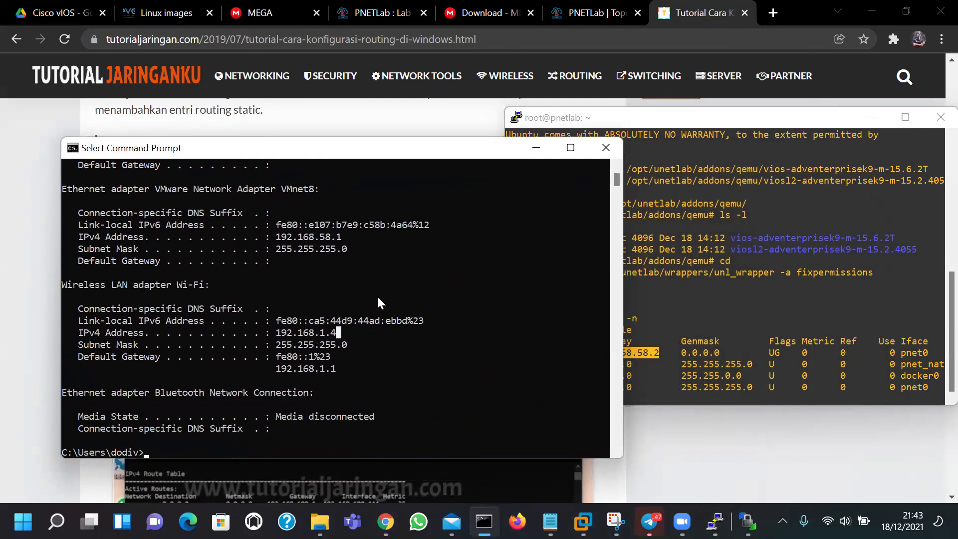